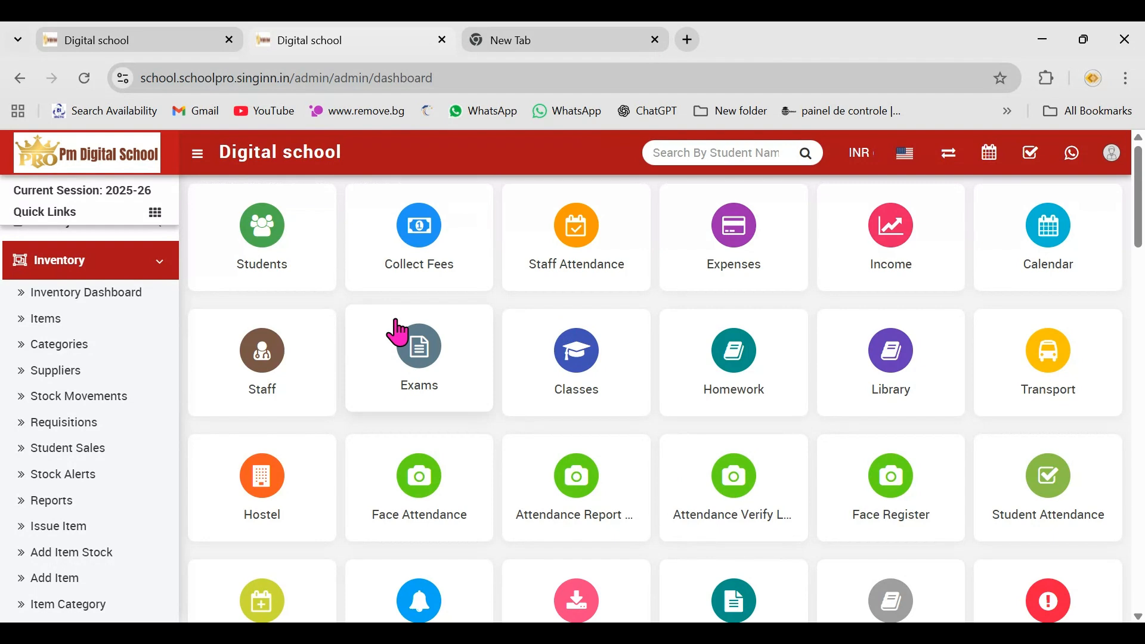
# - Search Google for 'singinn marketplace' and open the Singinn Marketplace site and its add-on catalogue
pyautogui.click(503, 38)
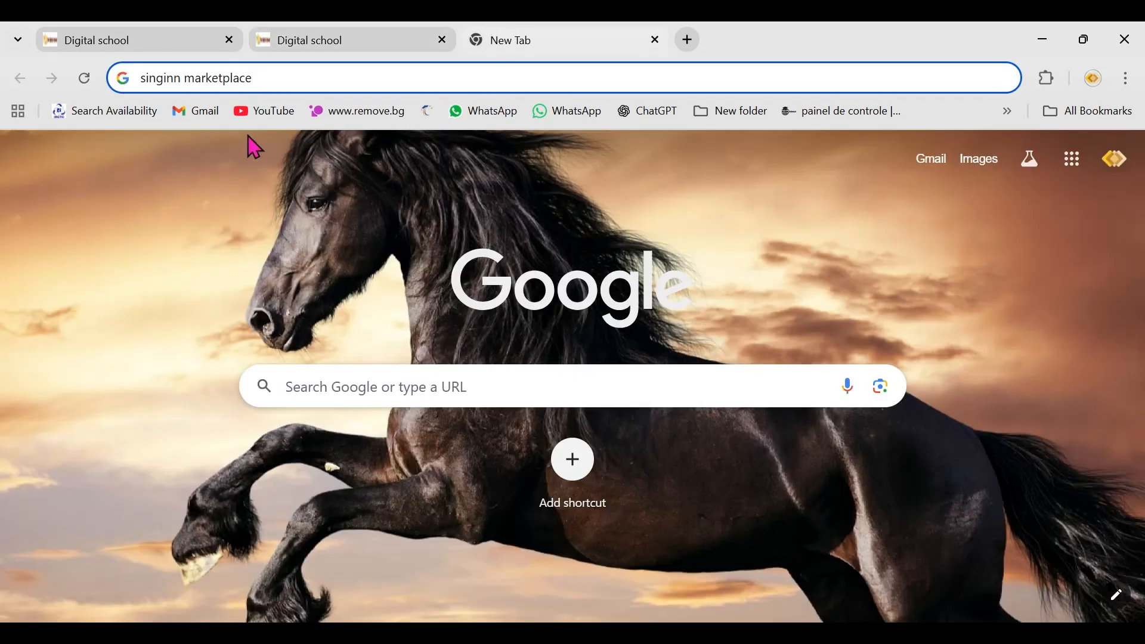
pyautogui.press('Return')
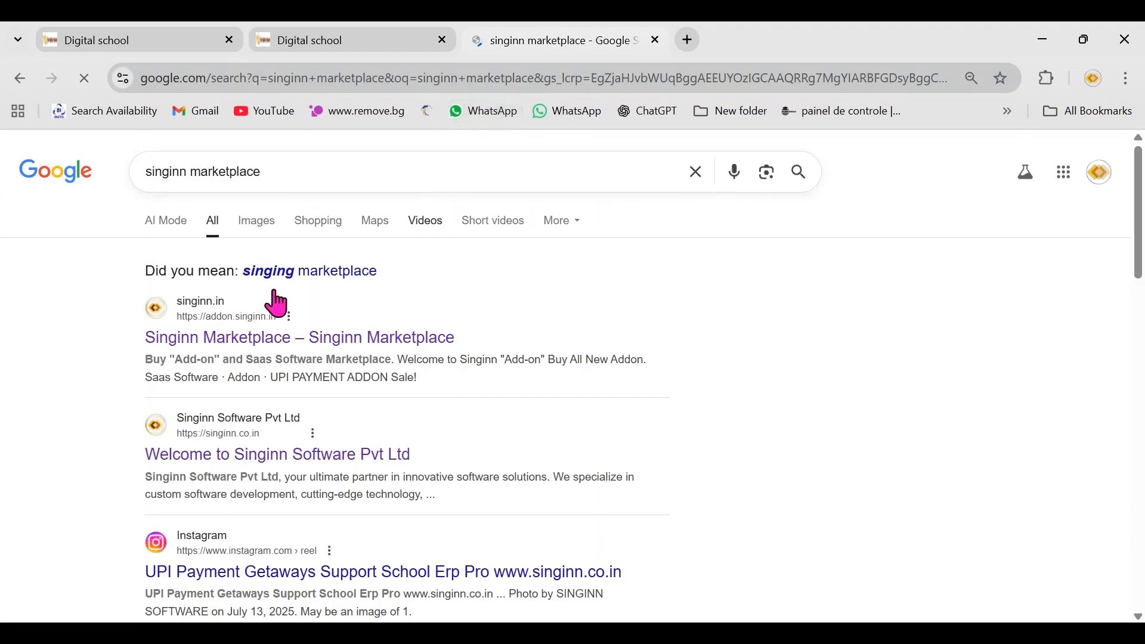
pyautogui.click(276, 343)
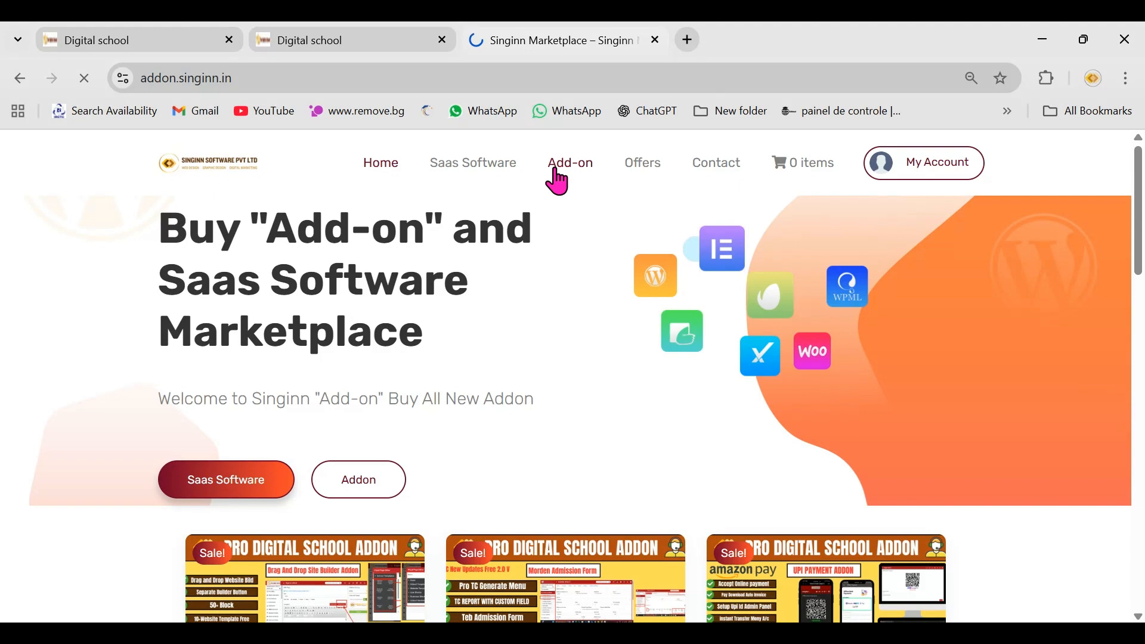
pyautogui.click(557, 171)
# - Browse the Singinn add-on cards, then return to the Digital school dashboard's Inventory module
pyautogui.scroll(-10, 560, 549)
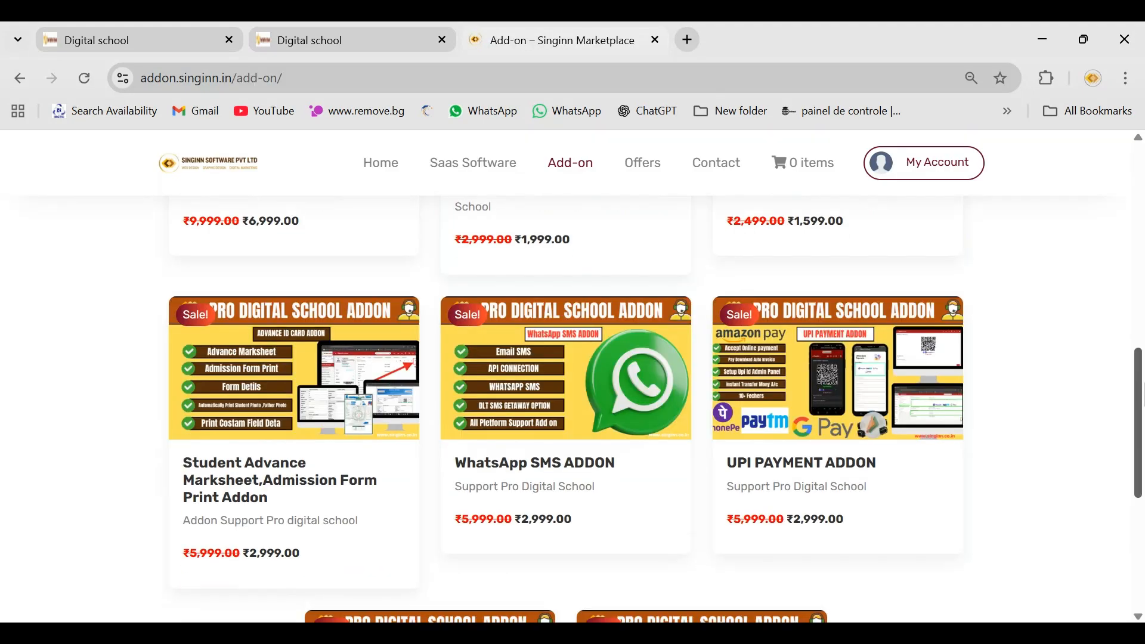
pyautogui.scroll(6, 598, 405)
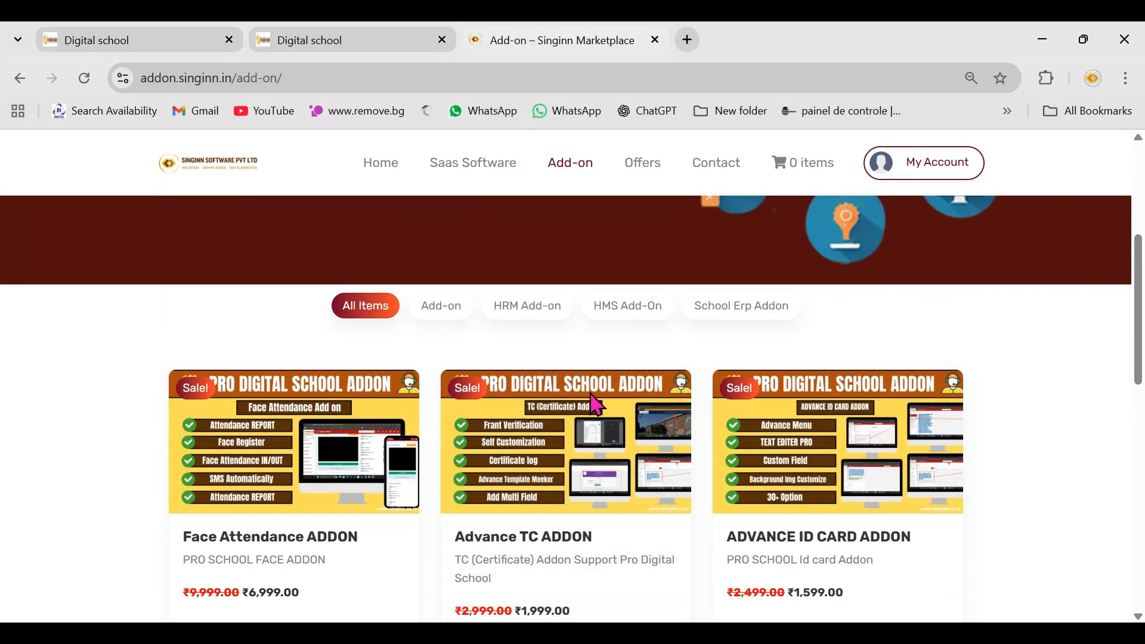
pyautogui.click(376, 35)
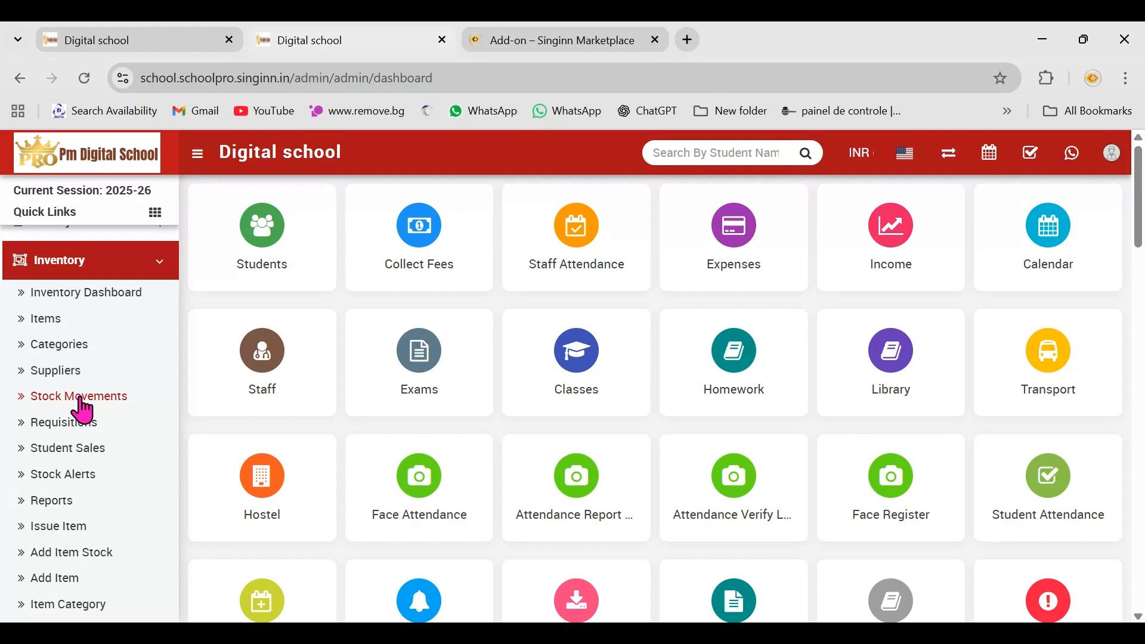
pyautogui.click(70, 303)
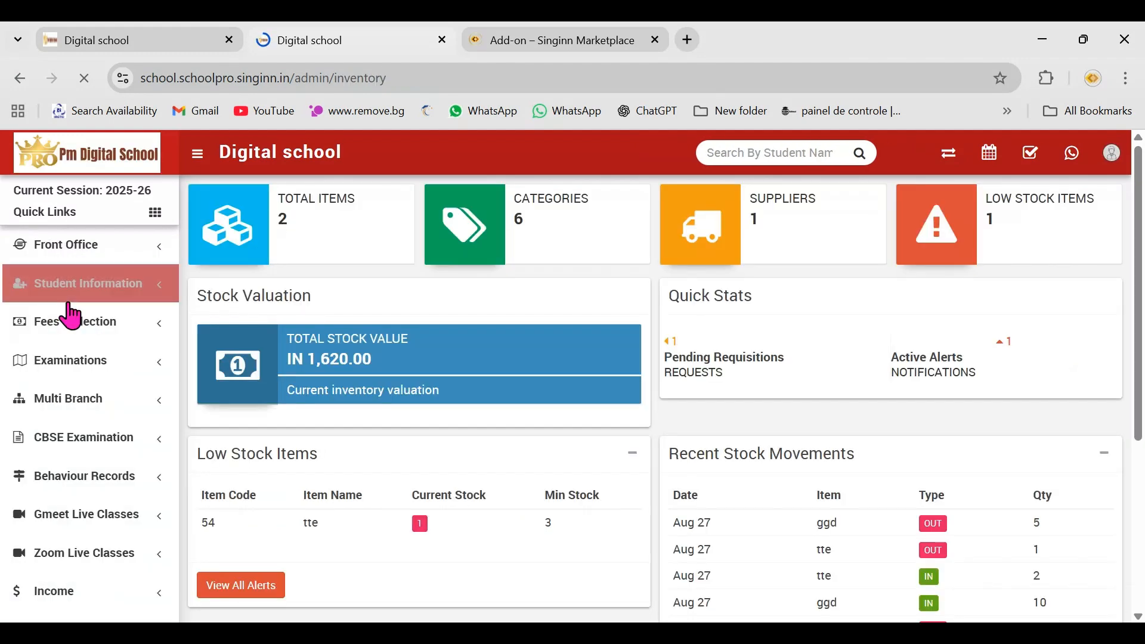
# - Expand and collapse the Library menu, then expand Inventory and review the Inventory Dashboard totals
pyautogui.moveTo(171, 241); pyautogui.dragTo(170, 517)
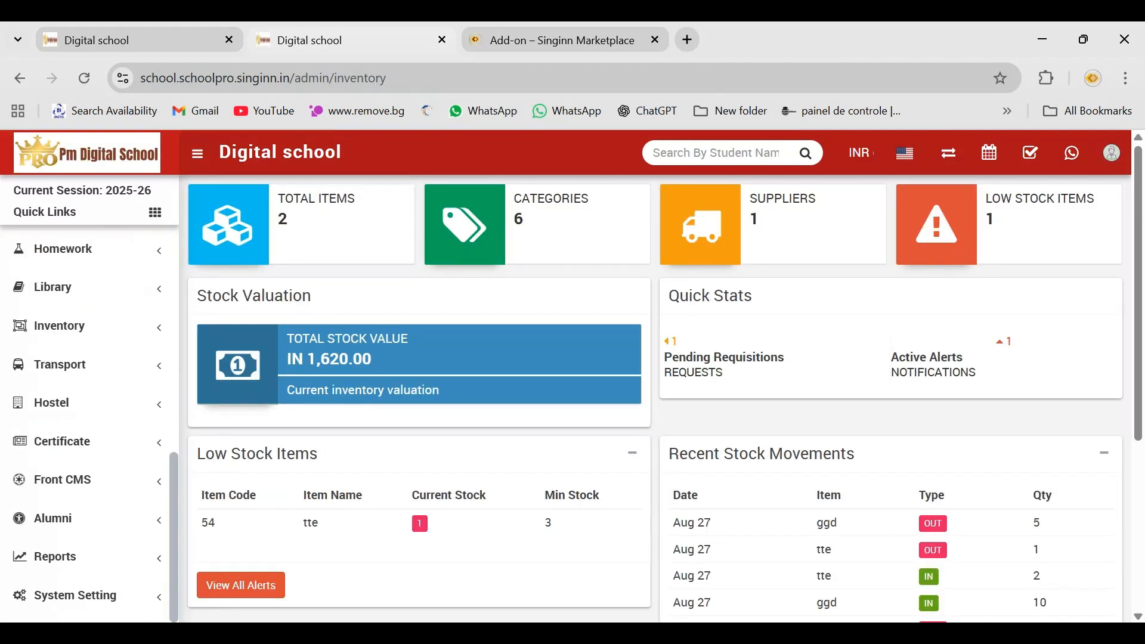
pyautogui.click(111, 305)
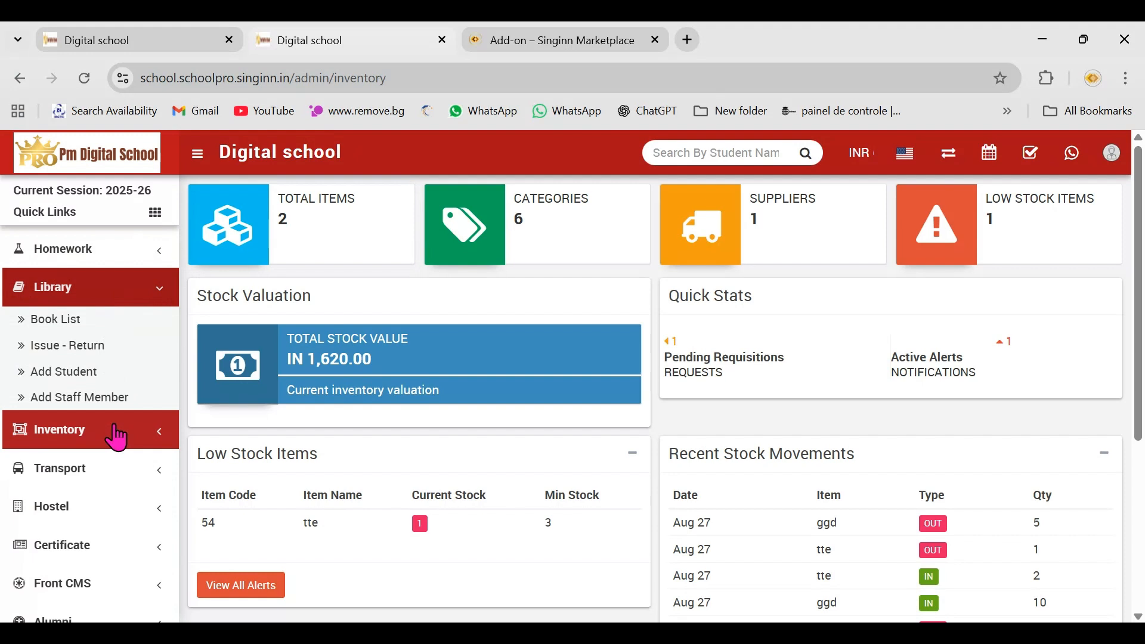
pyautogui.click(126, 306)
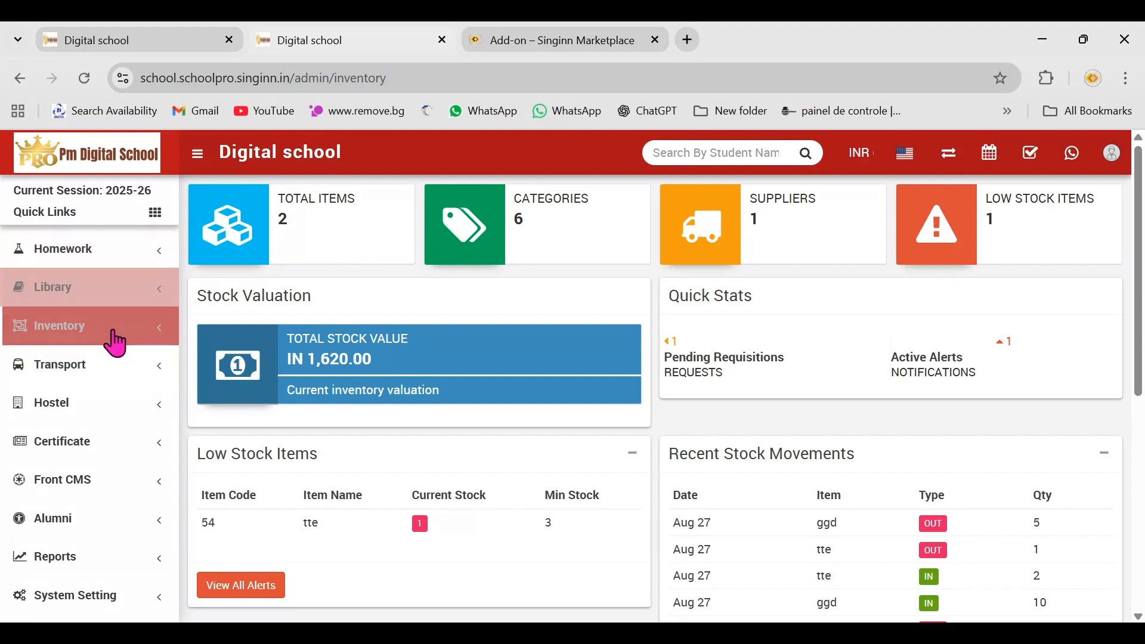
pyautogui.click(115, 331)
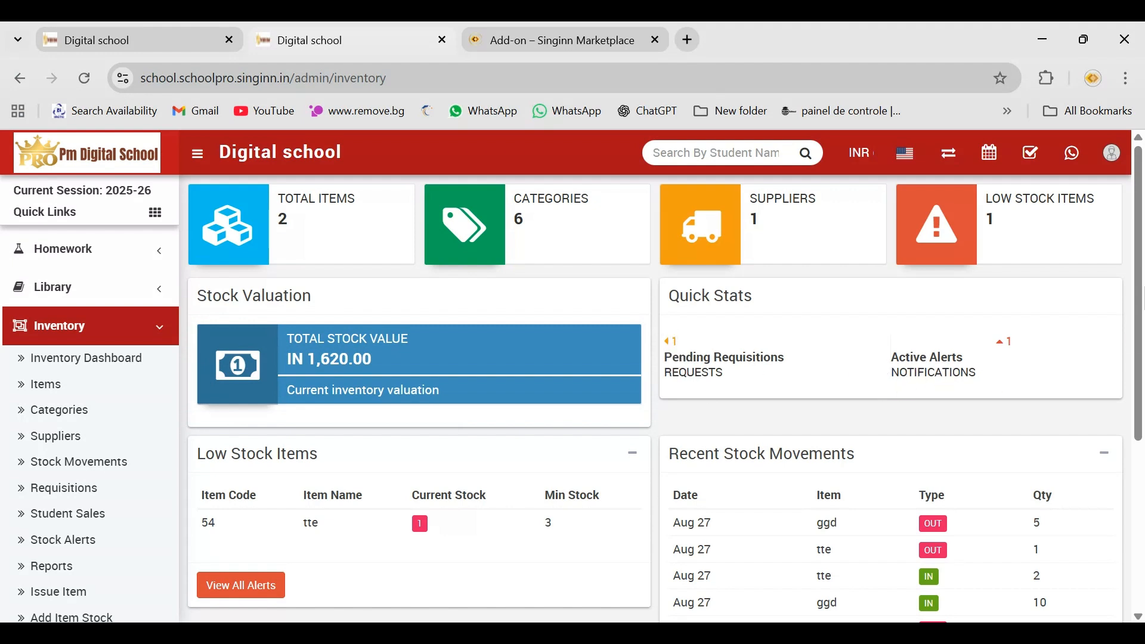
pyautogui.scroll(-3, 531, 468)
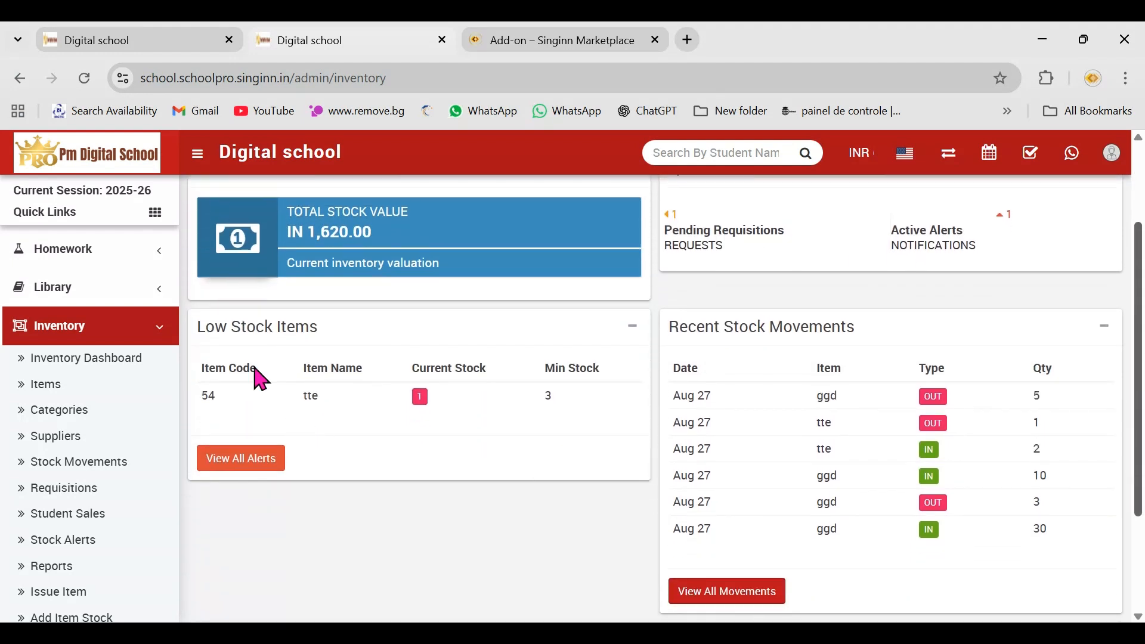
# - Point out the Low Stock Items and Recent Stock Movements sections, then open the Items list
pyautogui.tripleClick(230, 328)
pyautogui.click(346, 485)
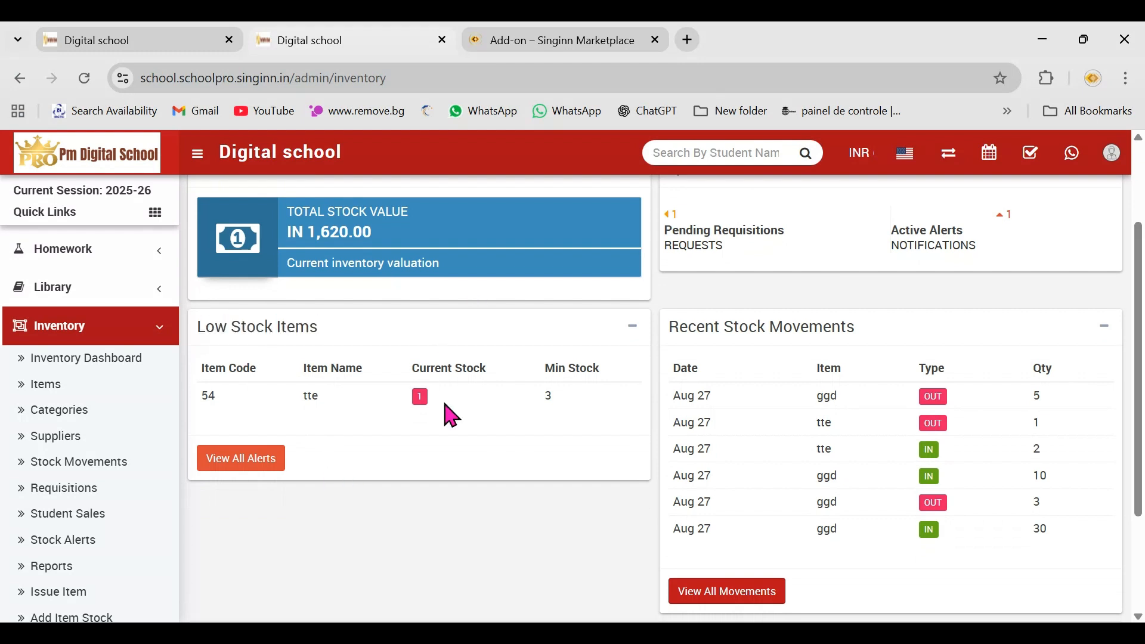
pyautogui.moveTo(1139, 347); pyautogui.dragTo(1140, 407)
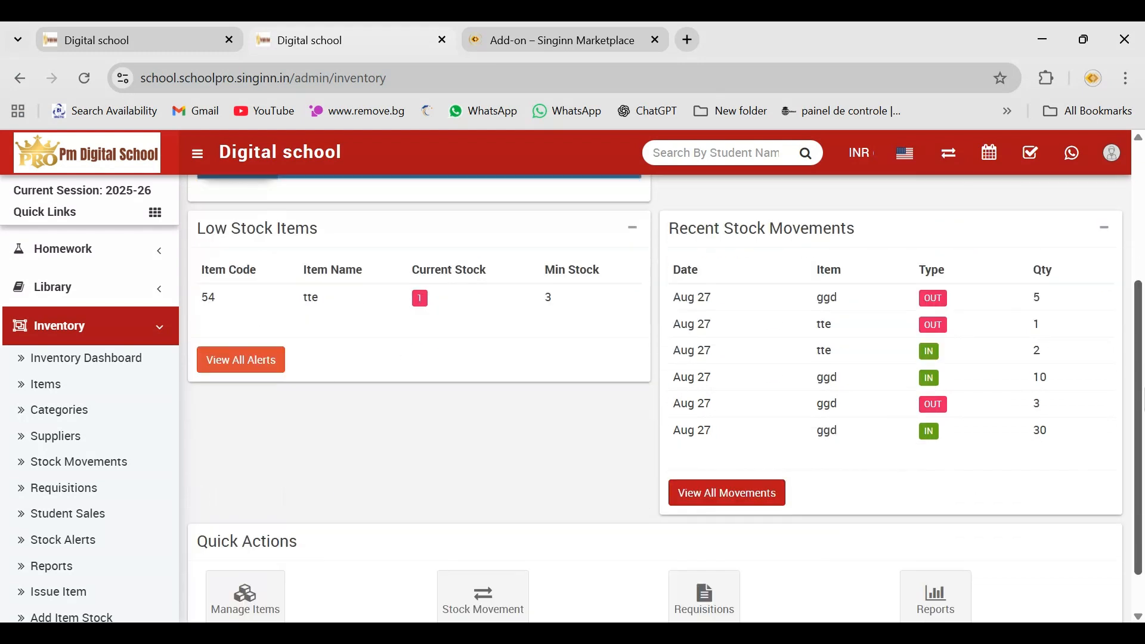
pyautogui.tripleClick(803, 229)
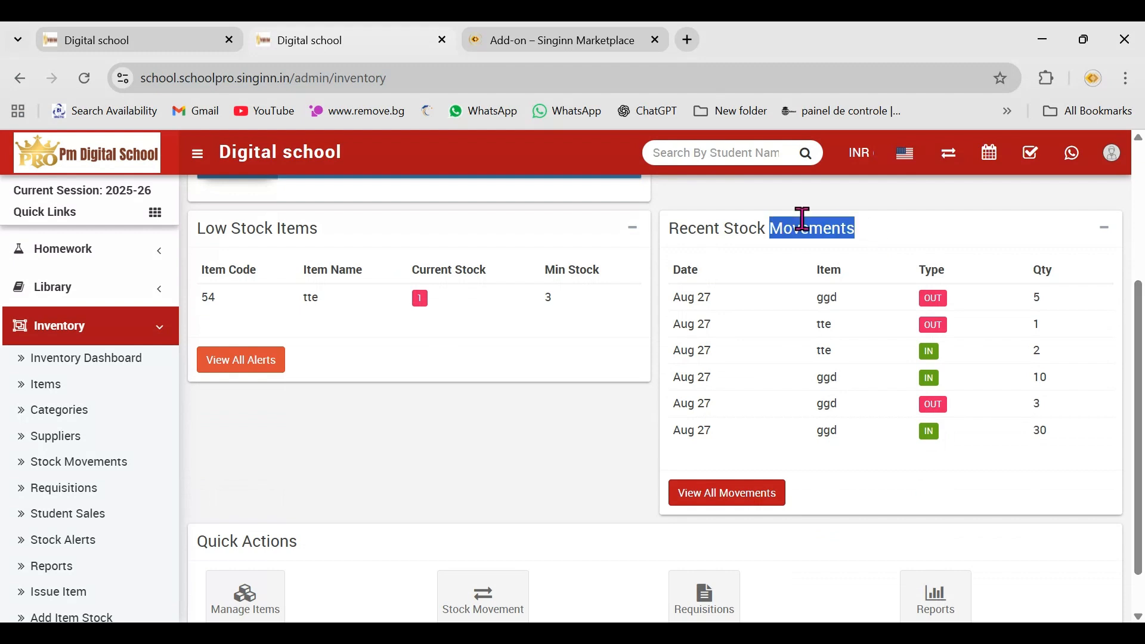
pyautogui.scroll(-2, 611, 524)
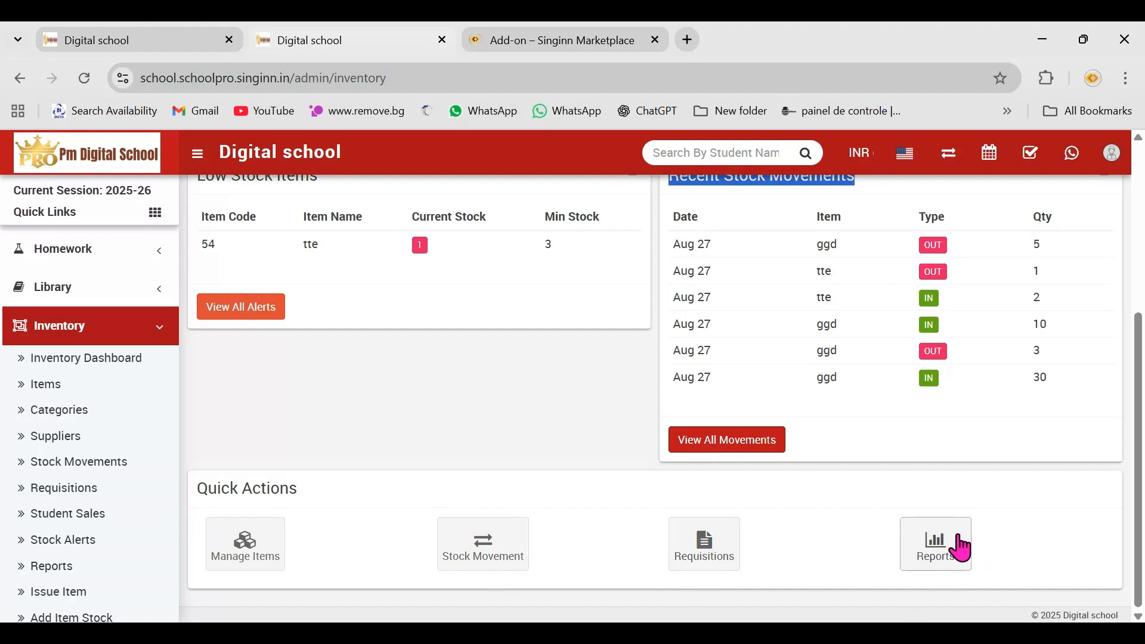
pyautogui.moveTo(1138, 418); pyautogui.dragTo(1118, 221)
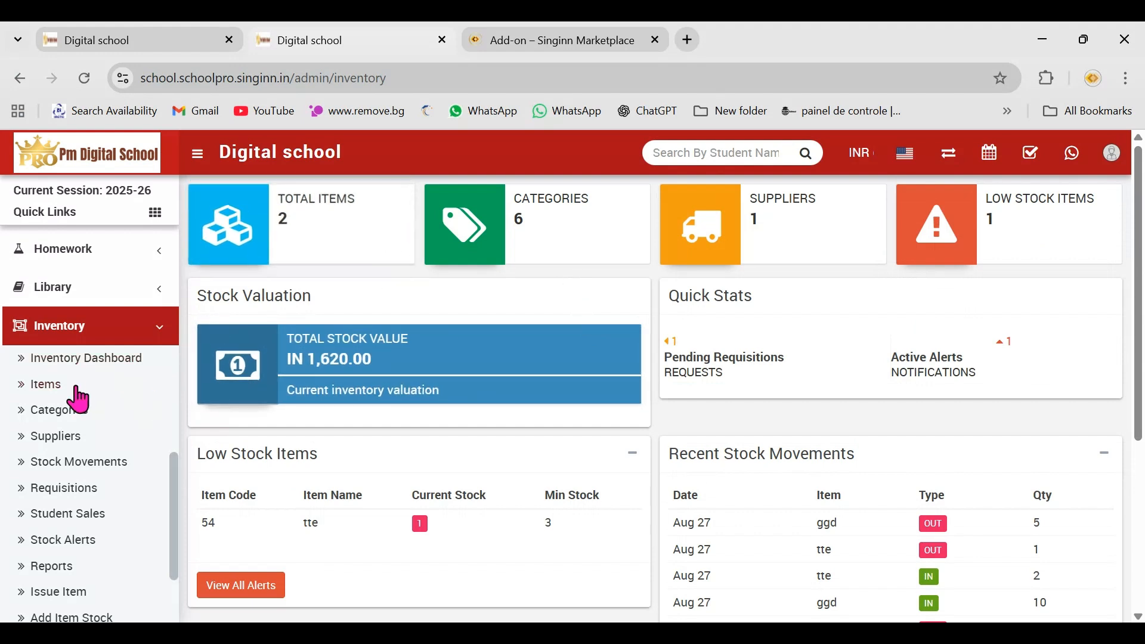
pyautogui.click(51, 388)
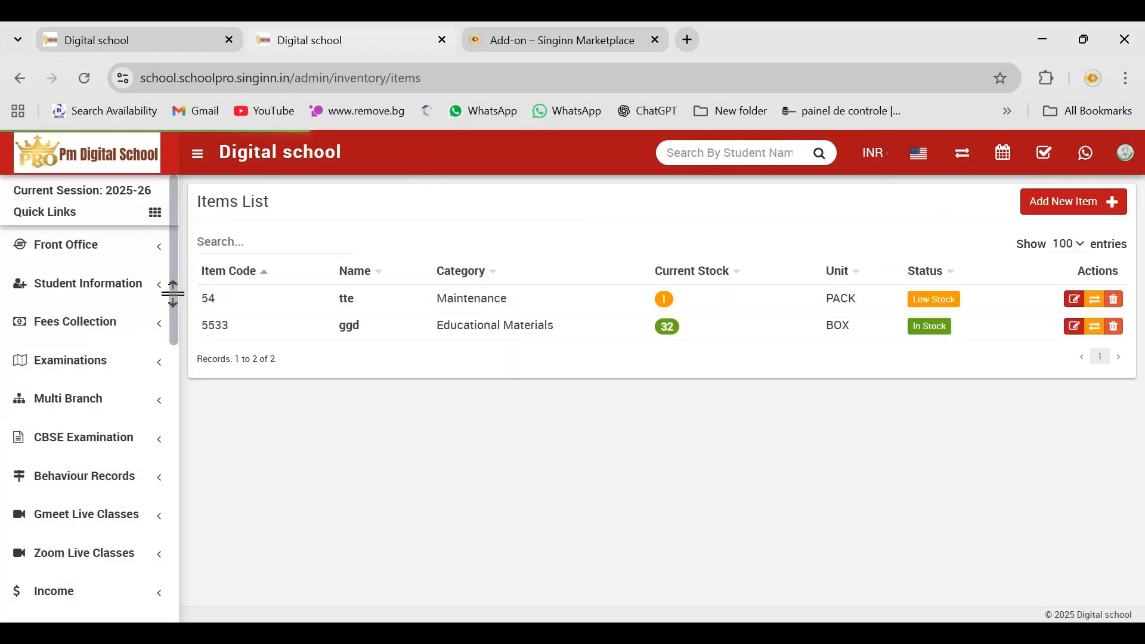
pyautogui.moveTo(174, 294); pyautogui.dragTo(173, 621)
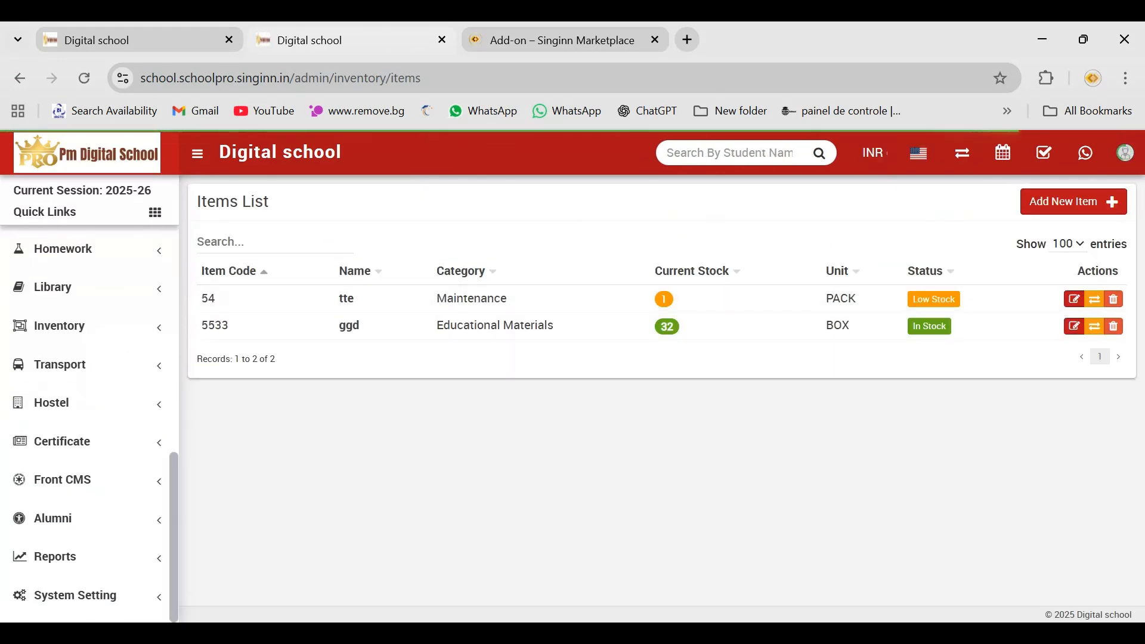
pyautogui.click(84, 341)
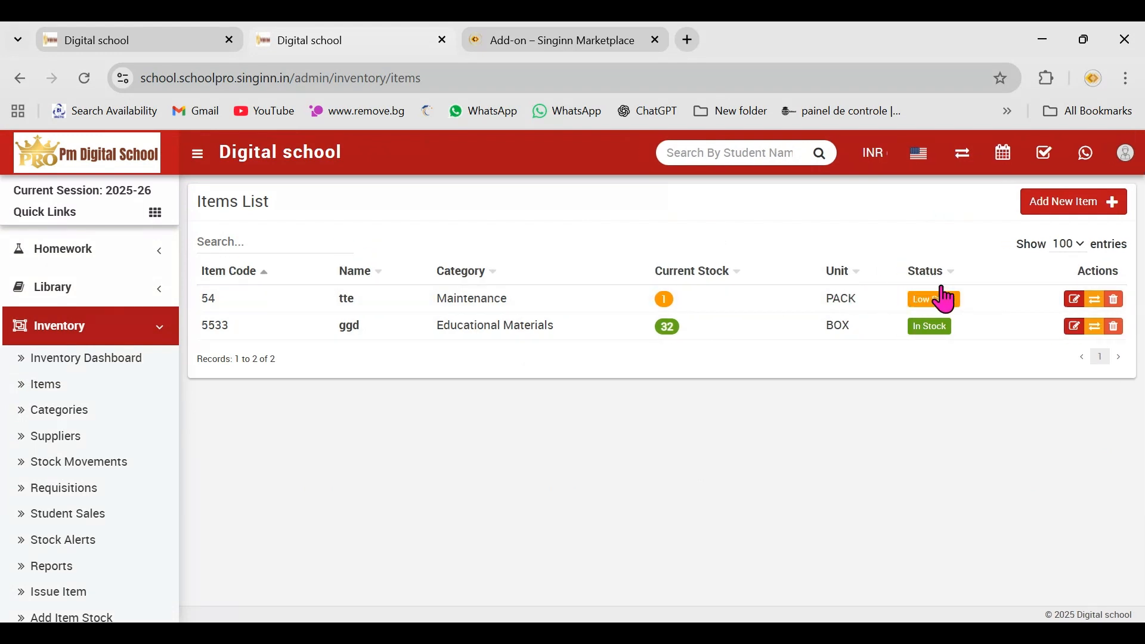
pyautogui.click(1076, 301)
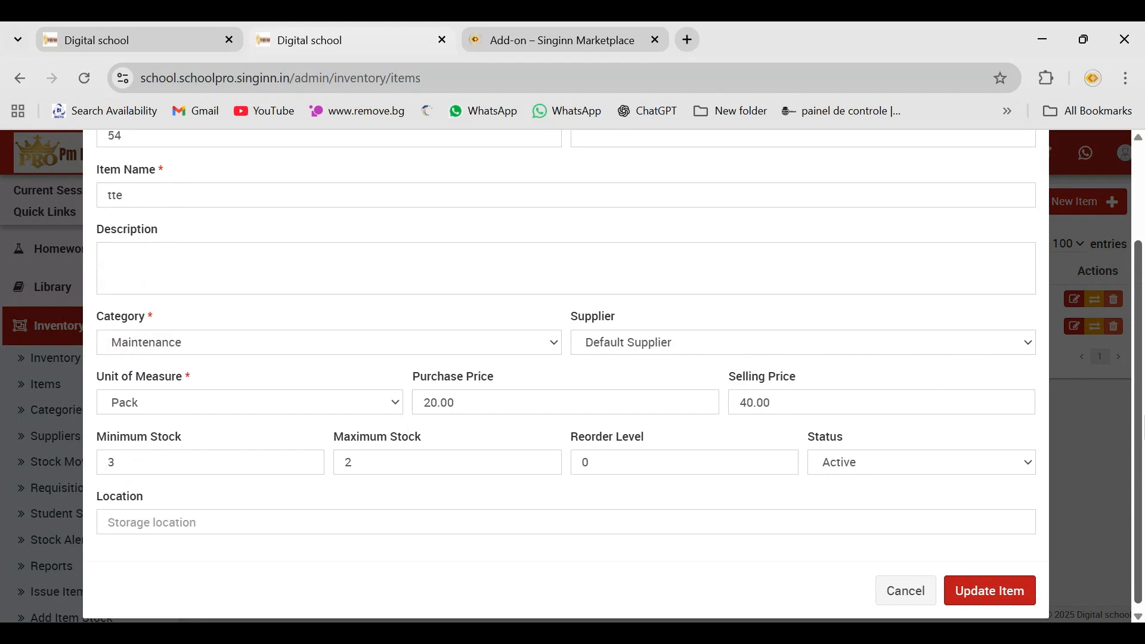
pyautogui.scroll(3, 889, 289)
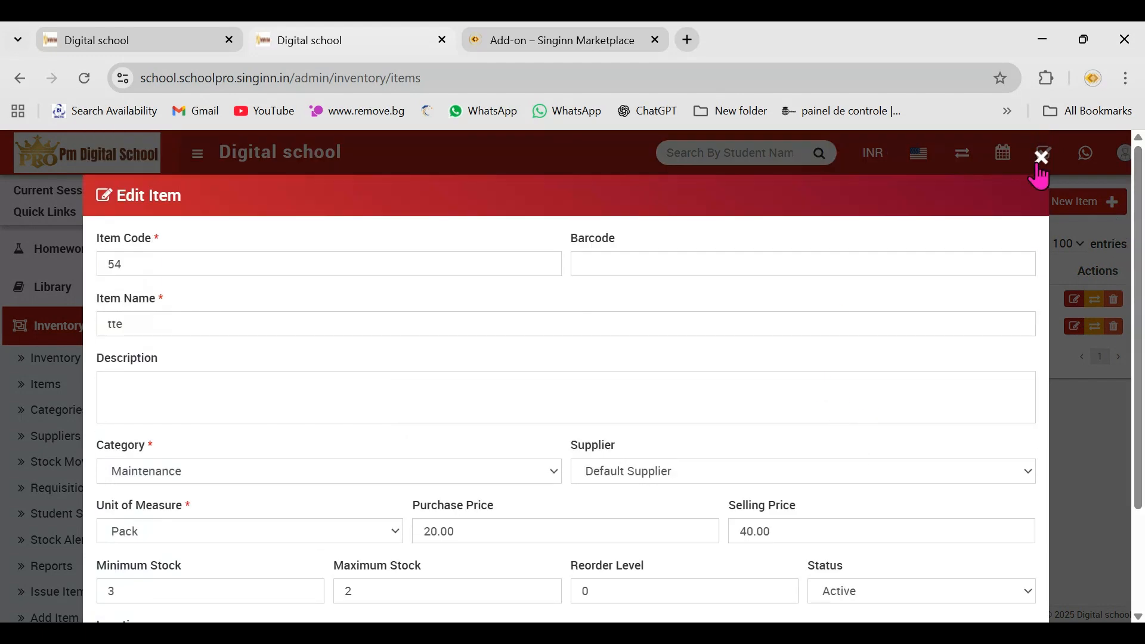
pyautogui.click(1042, 159)
# - Record a Stock In movement of 40 units for item tte
pyautogui.click(1095, 300)
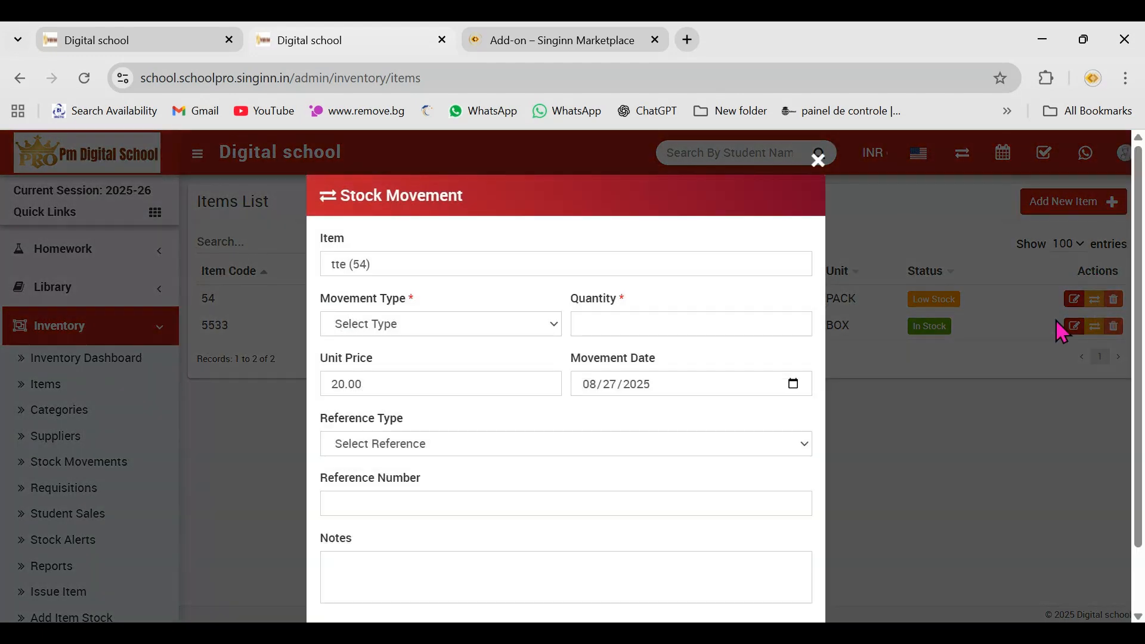
pyautogui.click(590, 324)
pyautogui.click(503, 330)
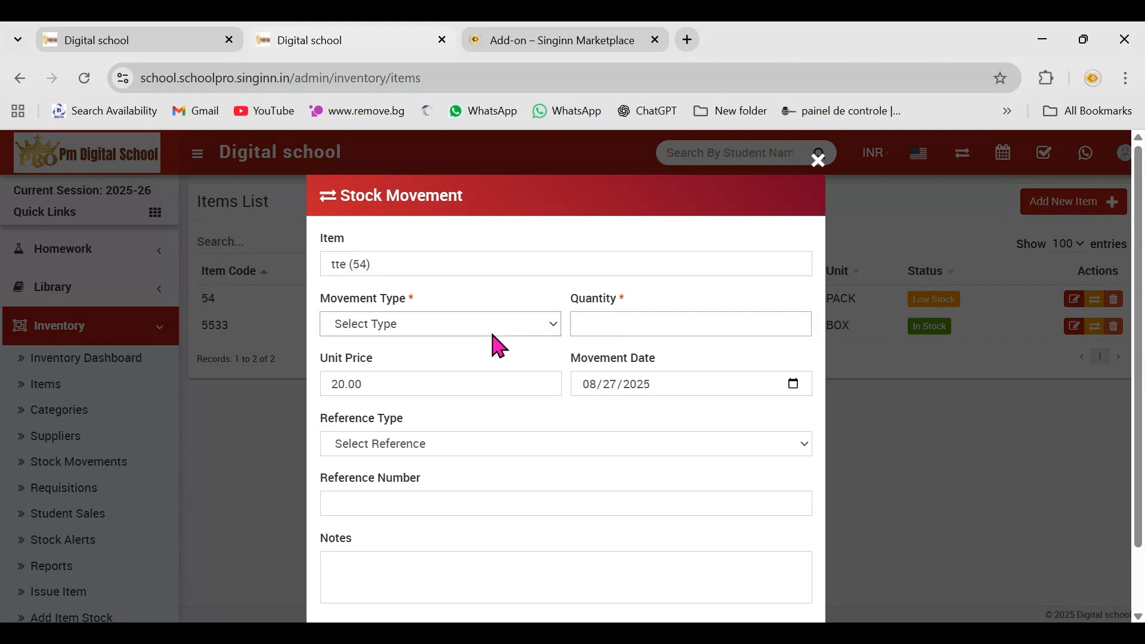
pyautogui.click(474, 388)
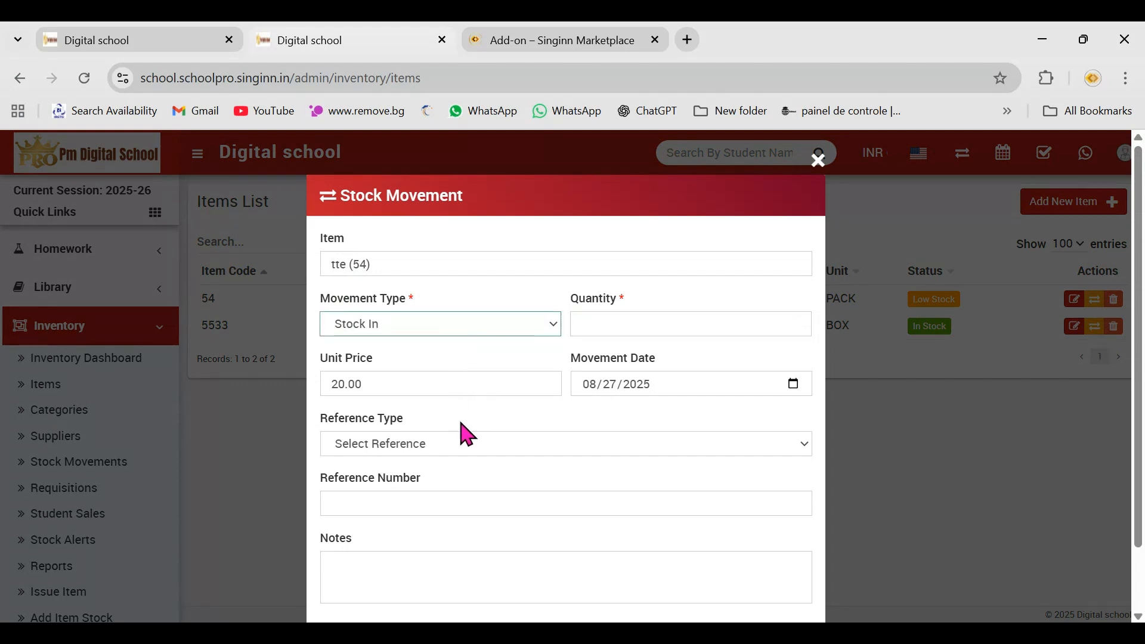
pyautogui.click(541, 454)
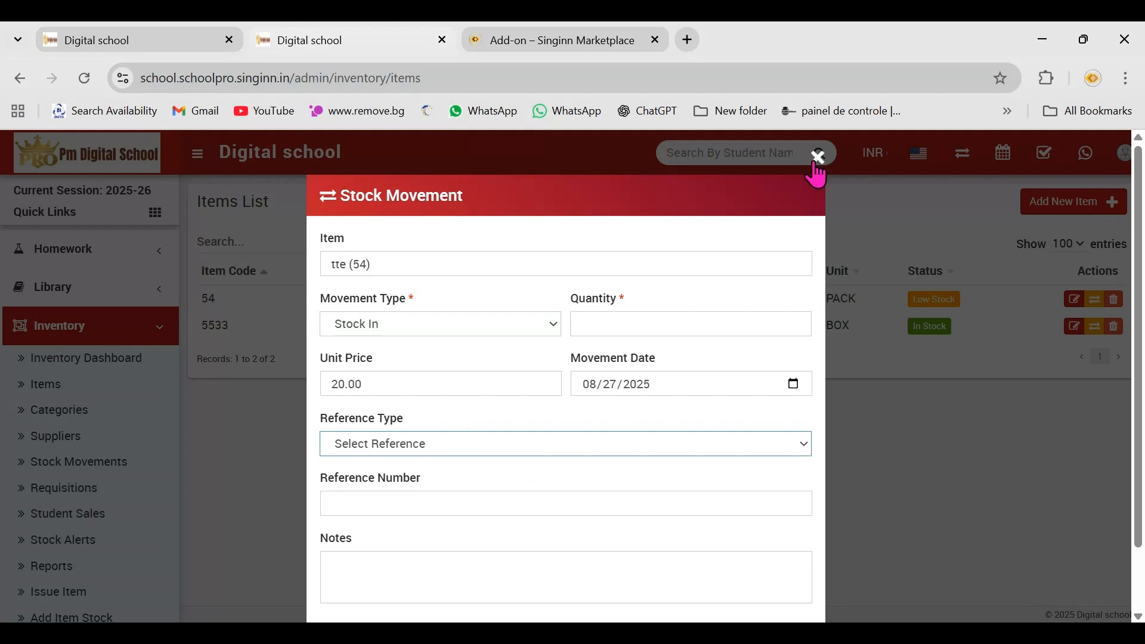
pyautogui.click(659, 270)
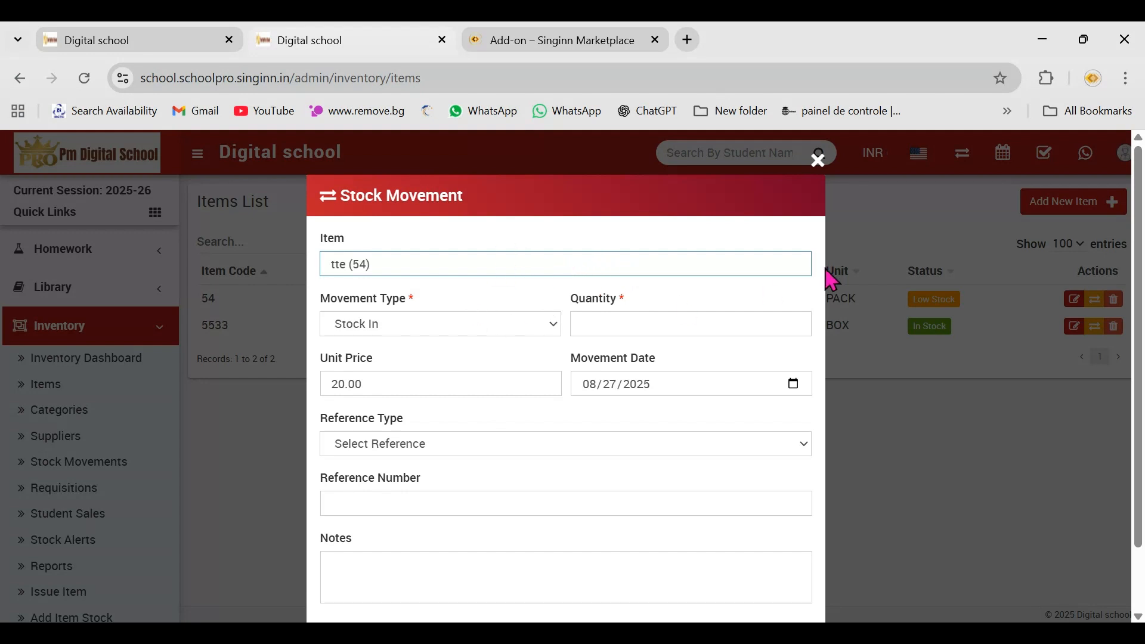
pyautogui.click(633, 313)
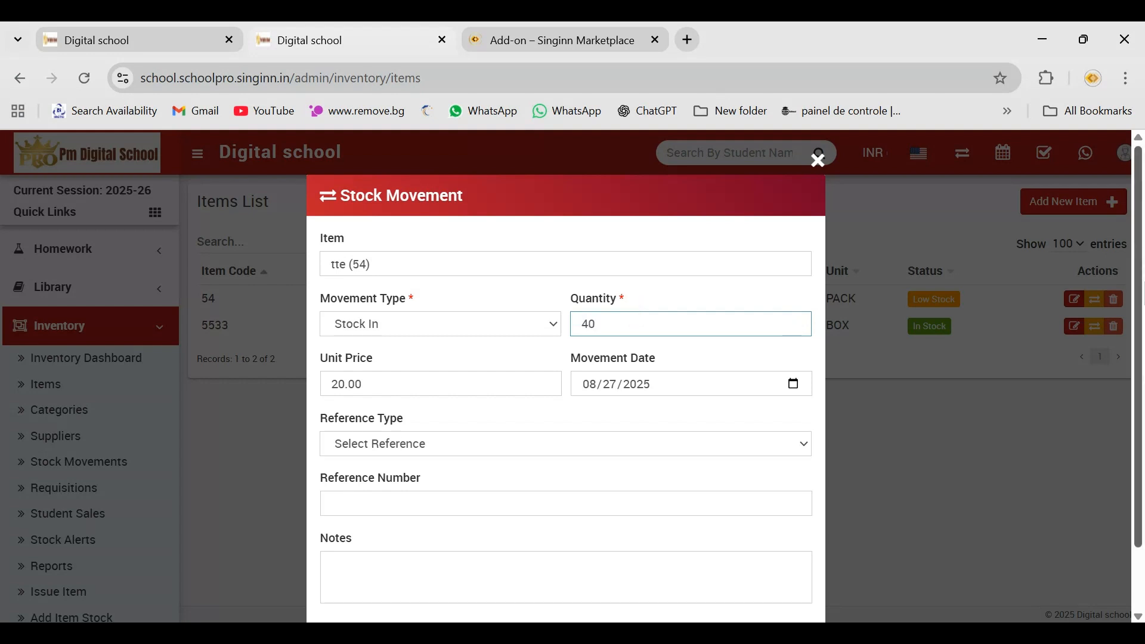
pyautogui.scroll(-1, 677, 575)
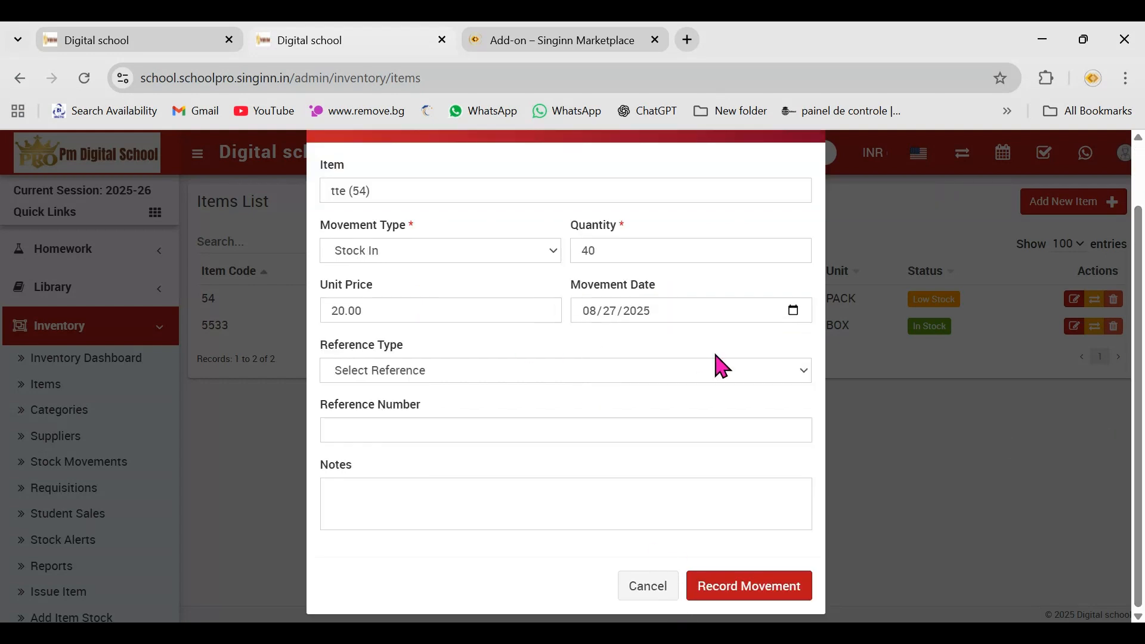
pyautogui.click(744, 585)
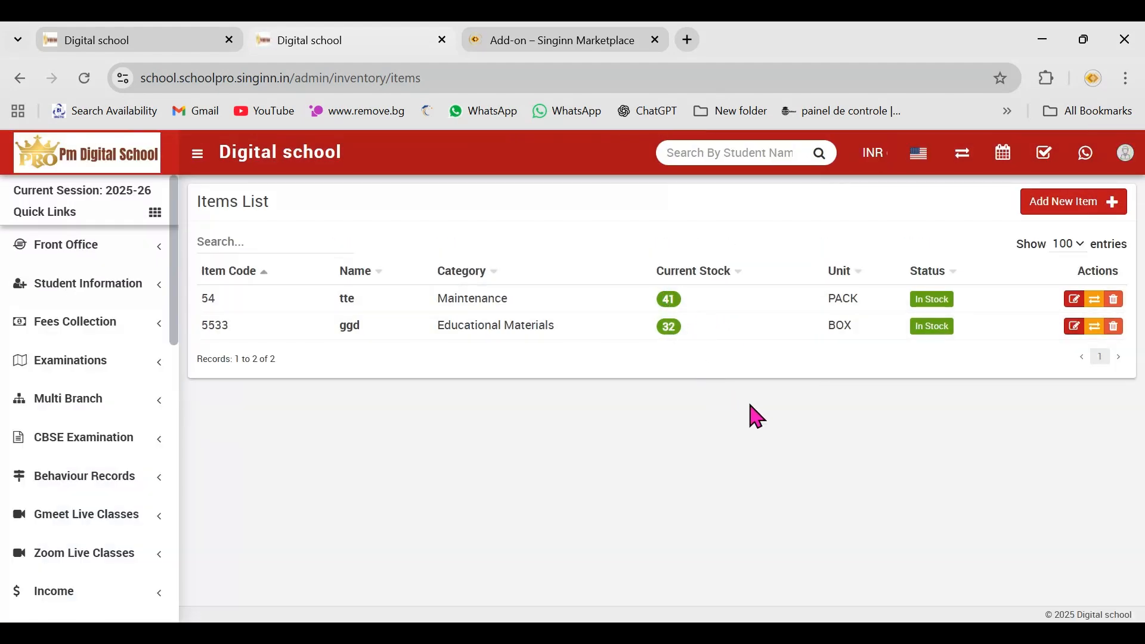
# - Cancel an item deletion, then start a new item with code 353664
pyautogui.click(1115, 332)
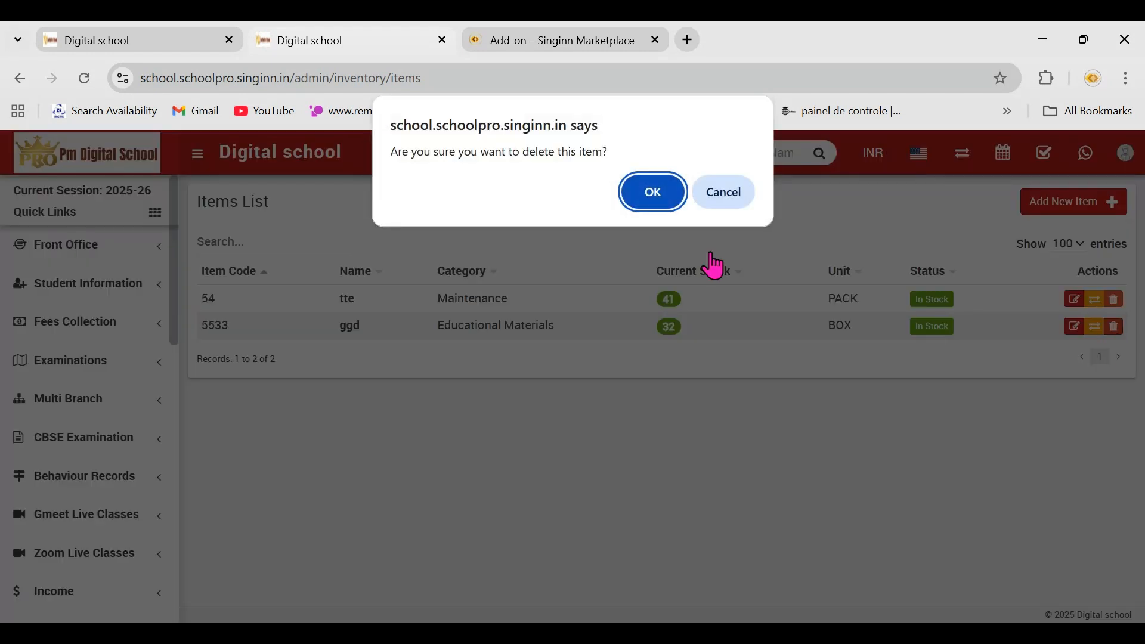
pyautogui.click(719, 195)
pyautogui.click(1048, 210)
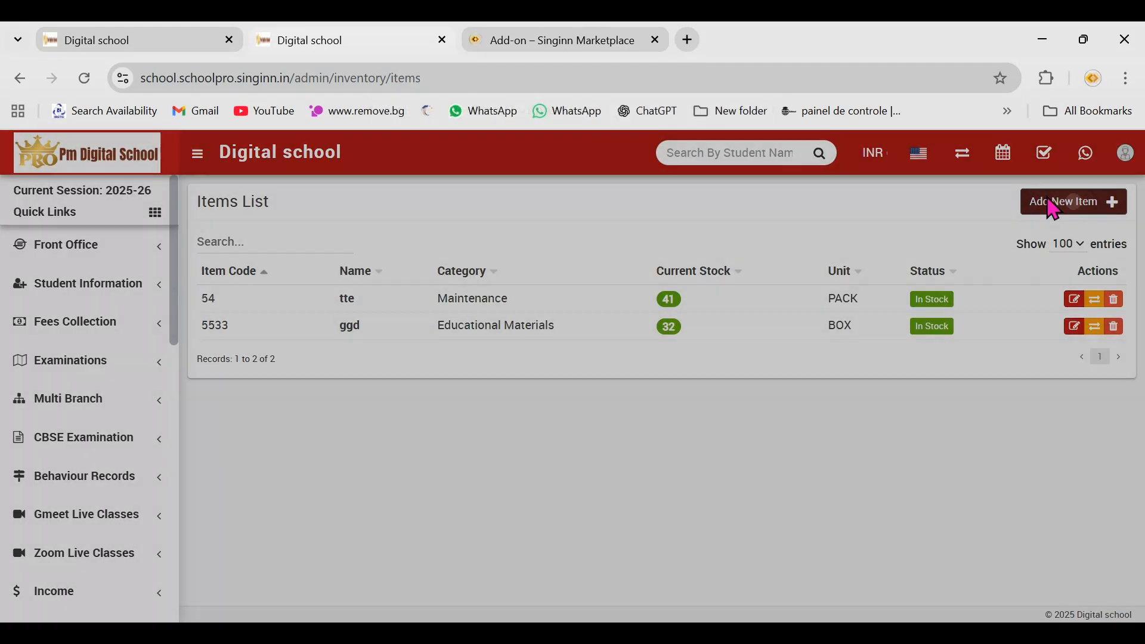
pyautogui.click(247, 263)
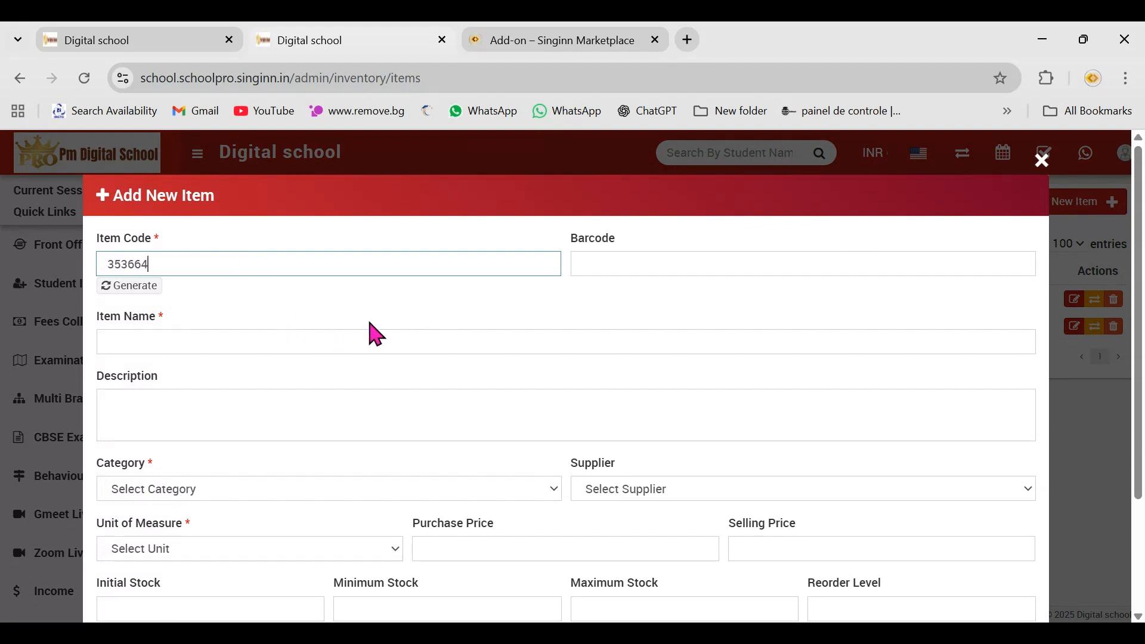
# - Enter barcode 4664, name 'Book set' and description 'Book Bast,hindi,scince' for the new item
pyautogui.click(708, 274)
pyautogui.write('466')
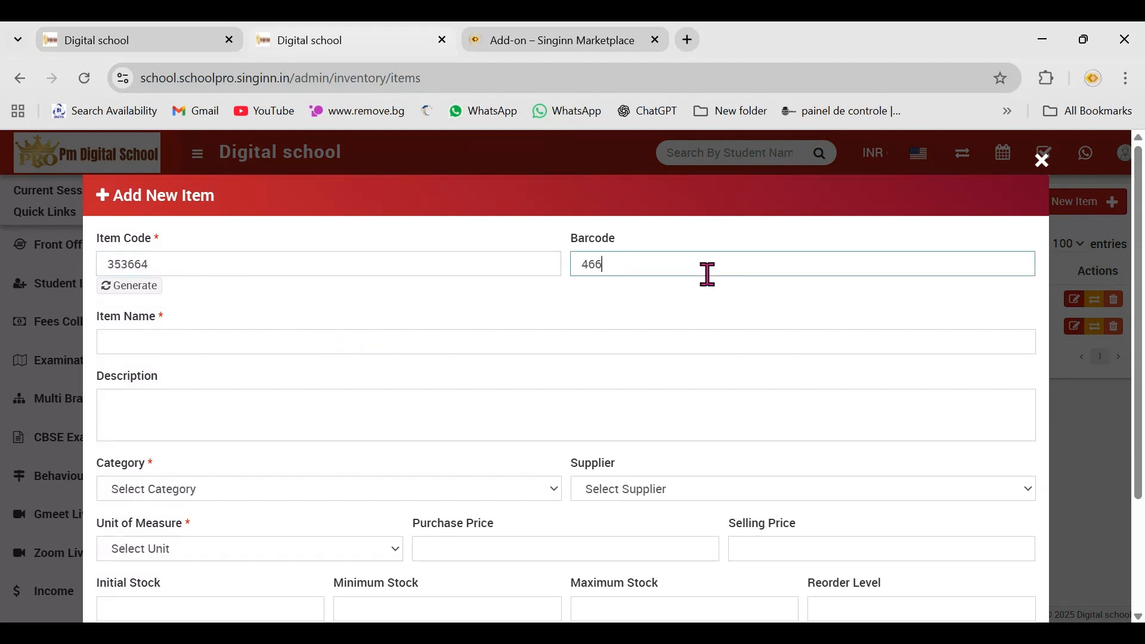
pyautogui.write('4')
pyautogui.click(535, 352)
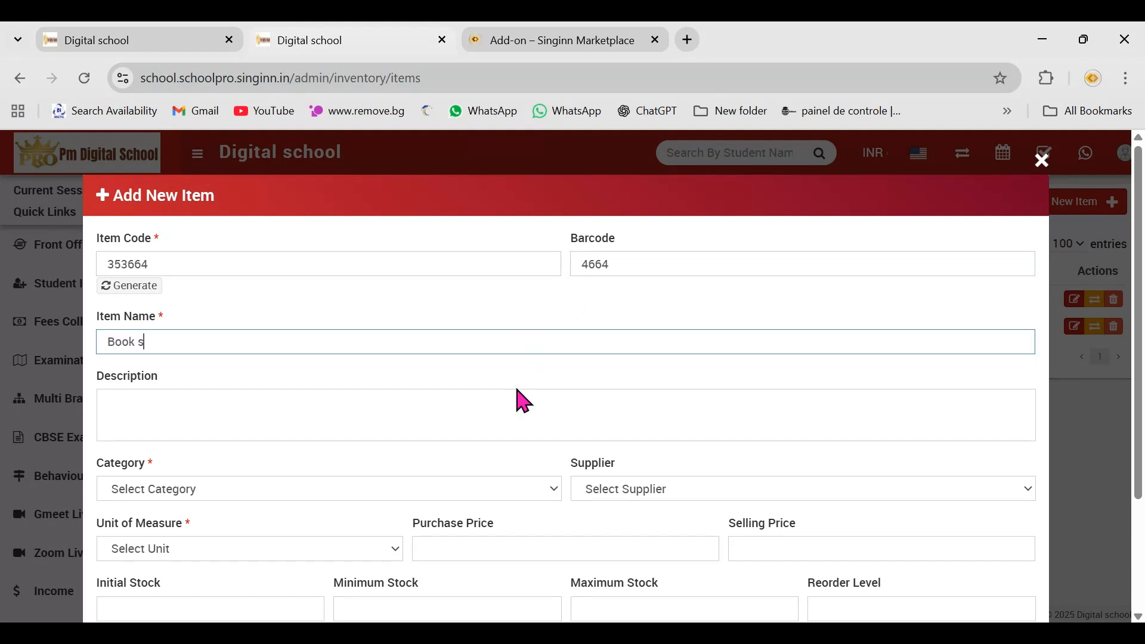
pyautogui.click(427, 417)
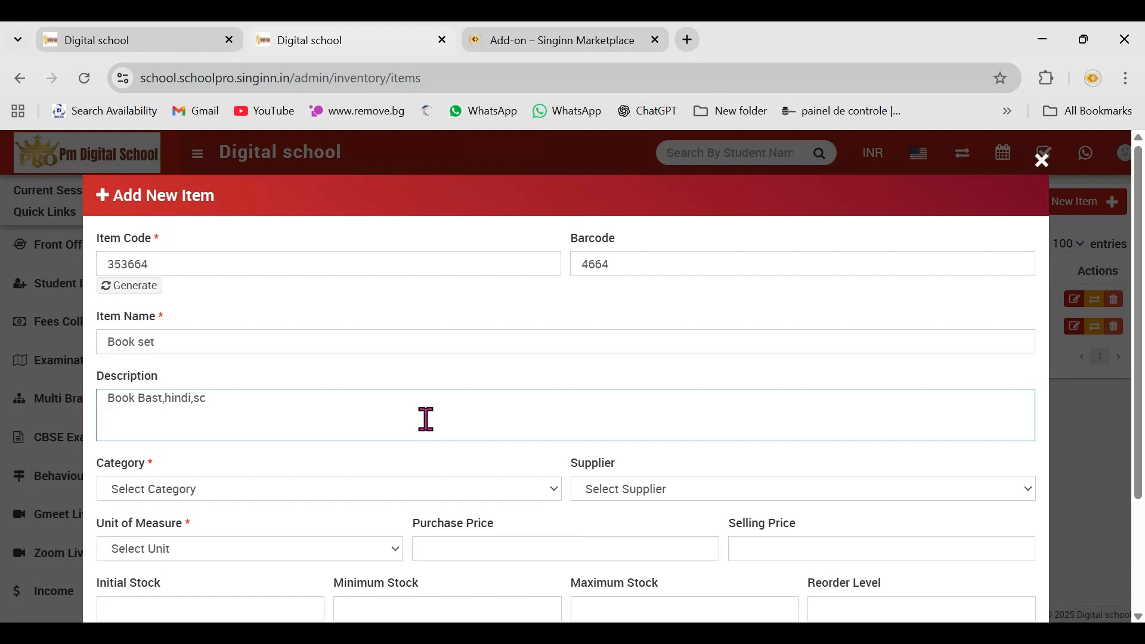
pyautogui.click(325, 494)
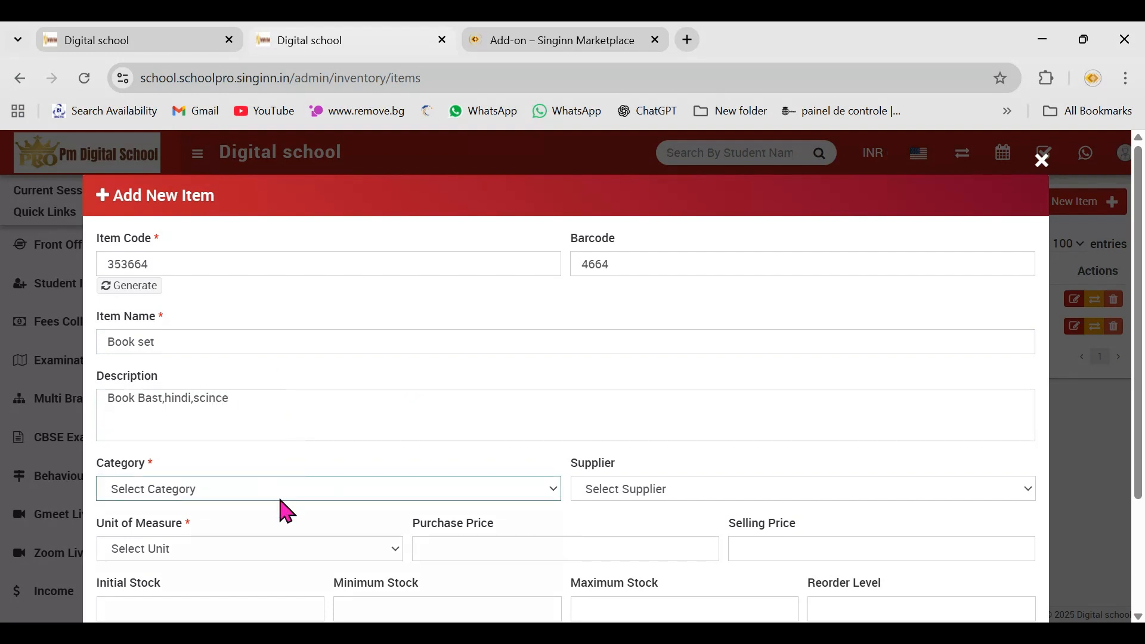
pyautogui.scroll(-1, 1142, 230)
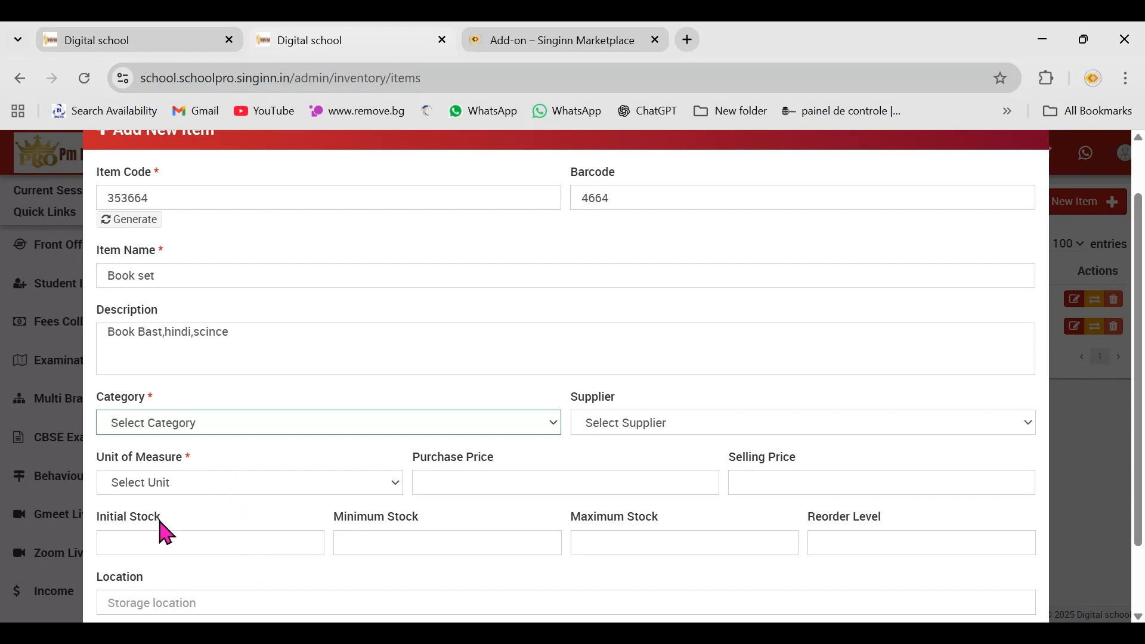
pyautogui.click(180, 590)
# - Set the item's category to Sports Equipment, supplier to Default Supplier and unit to Set
pyautogui.click(661, 434)
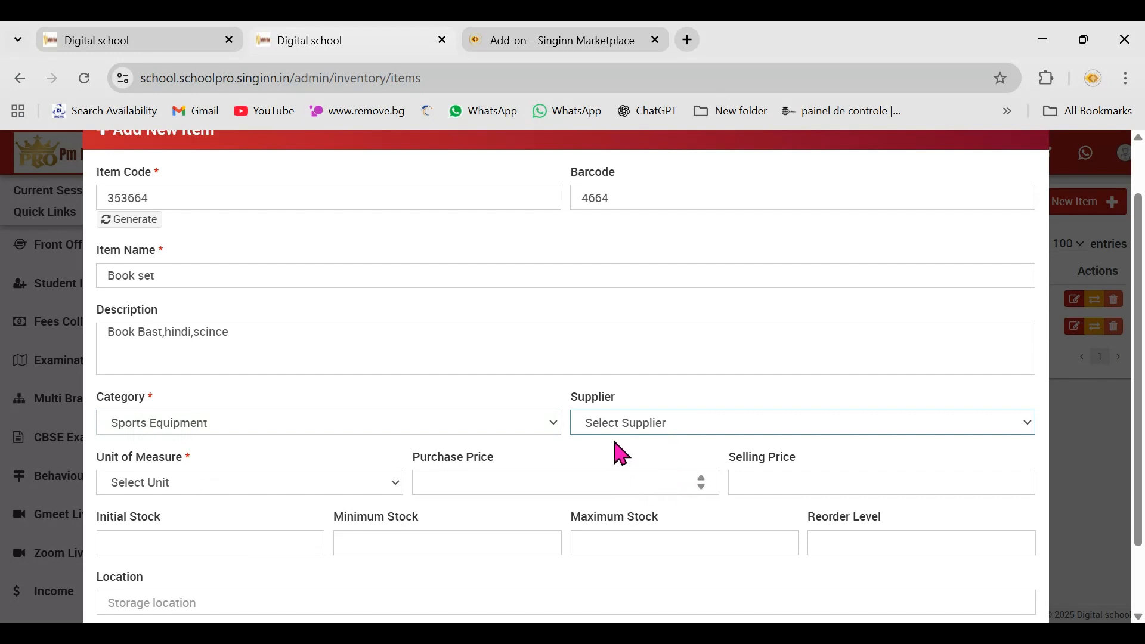
pyautogui.moveTo(562, 414); pyautogui.dragTo(616, 427)
pyautogui.click(614, 417)
pyautogui.click(614, 471)
pyautogui.click(288, 483)
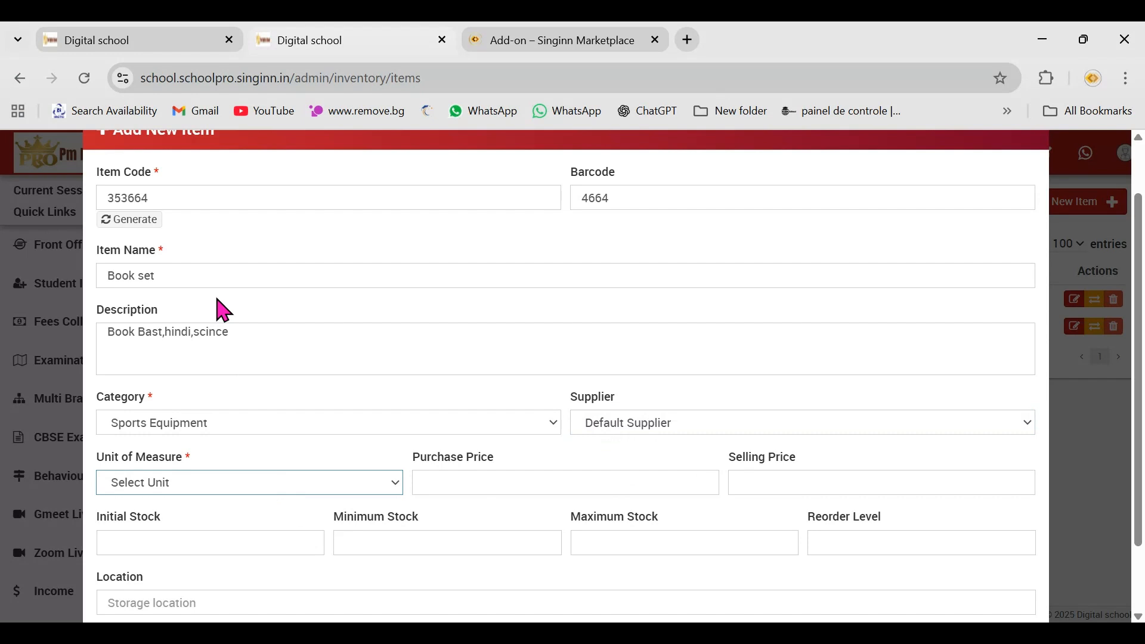
pyautogui.click(186, 392)
# - Enter prices 5000/6000, maximum stock 100 and location Gurugram, then save Book set
pyautogui.click(469, 486)
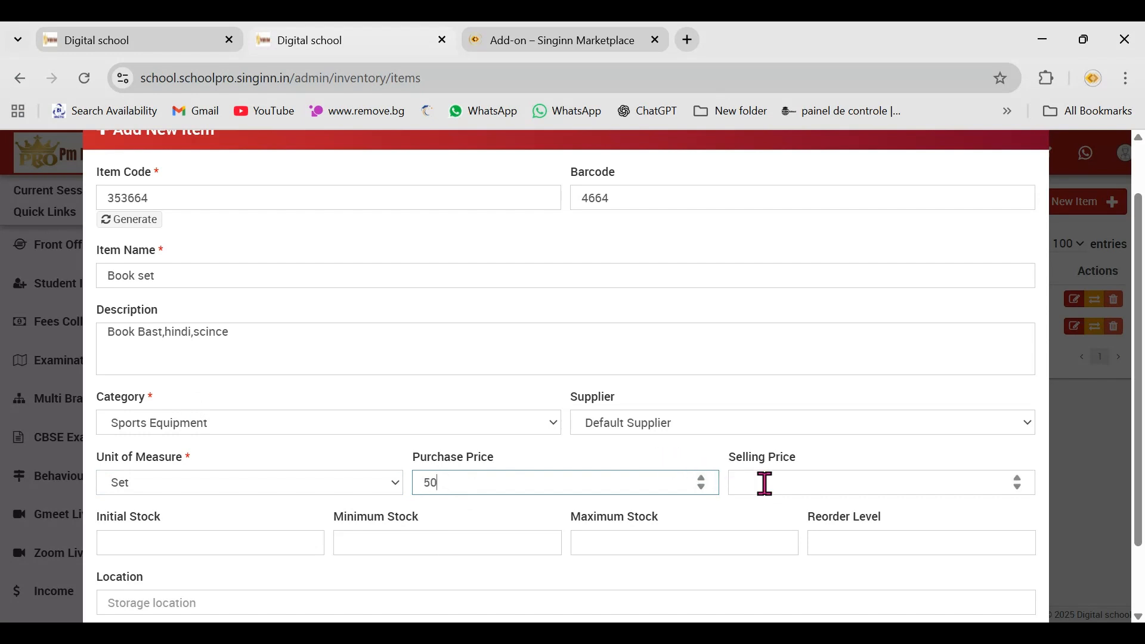
pyautogui.click(765, 484)
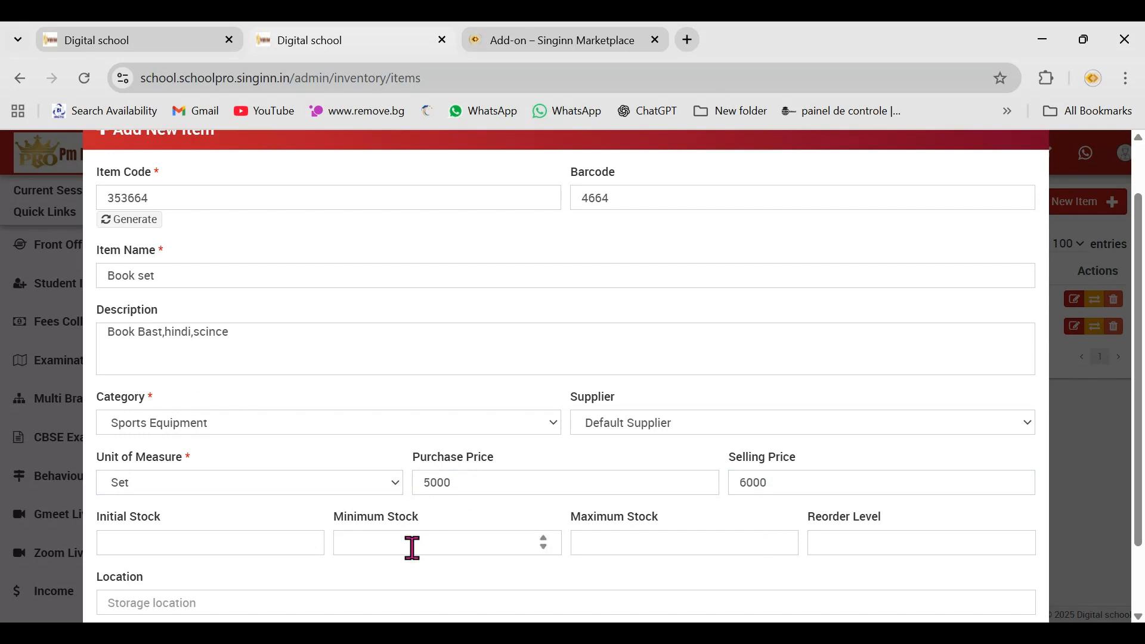
pyautogui.scroll(-2, 899, 484)
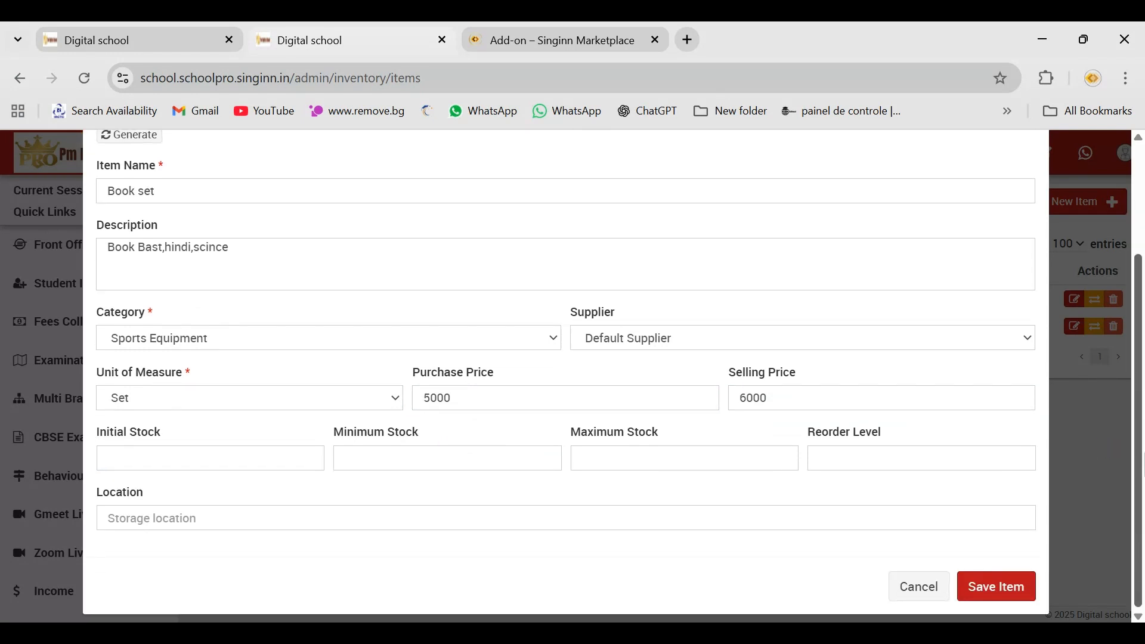
pyautogui.click(212, 450)
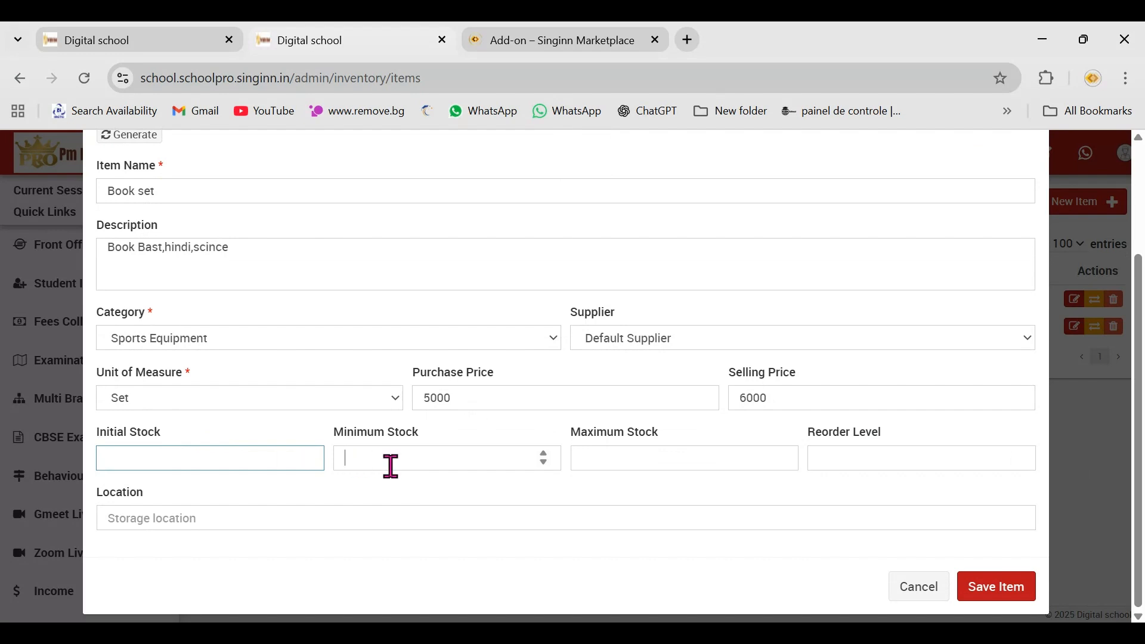
pyautogui.click(691, 464)
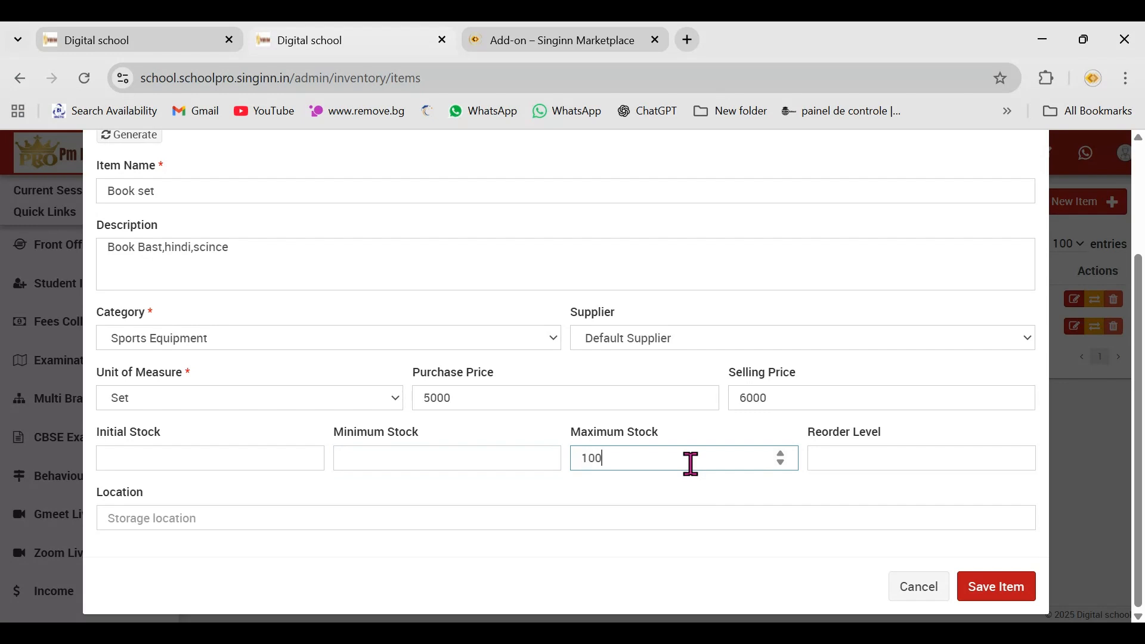
pyautogui.click(838, 458)
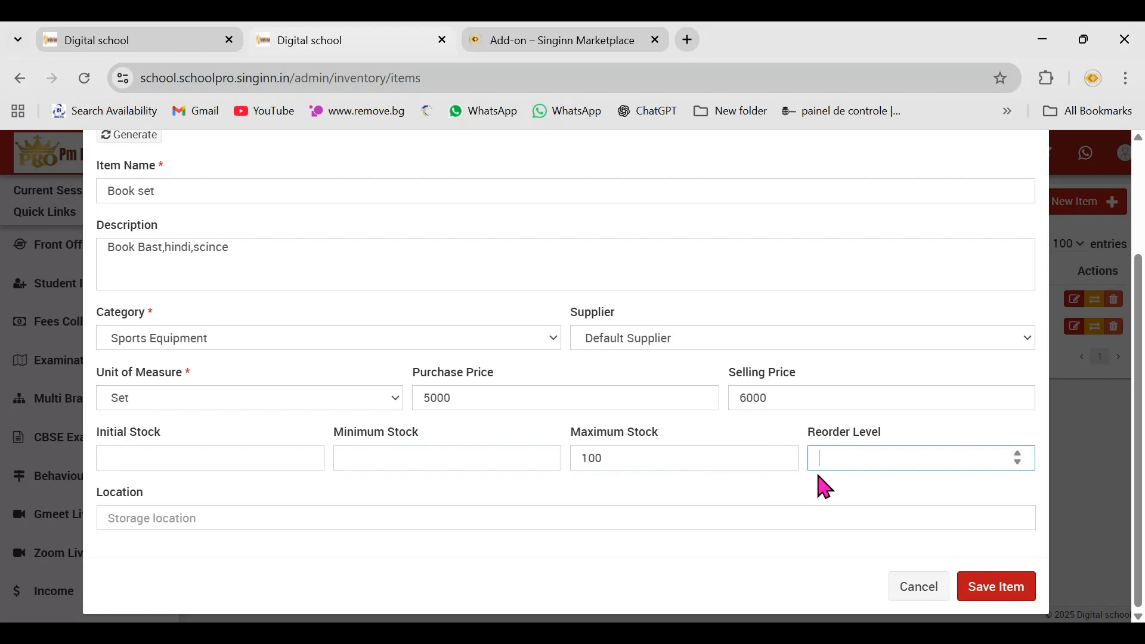
pyautogui.click(758, 518)
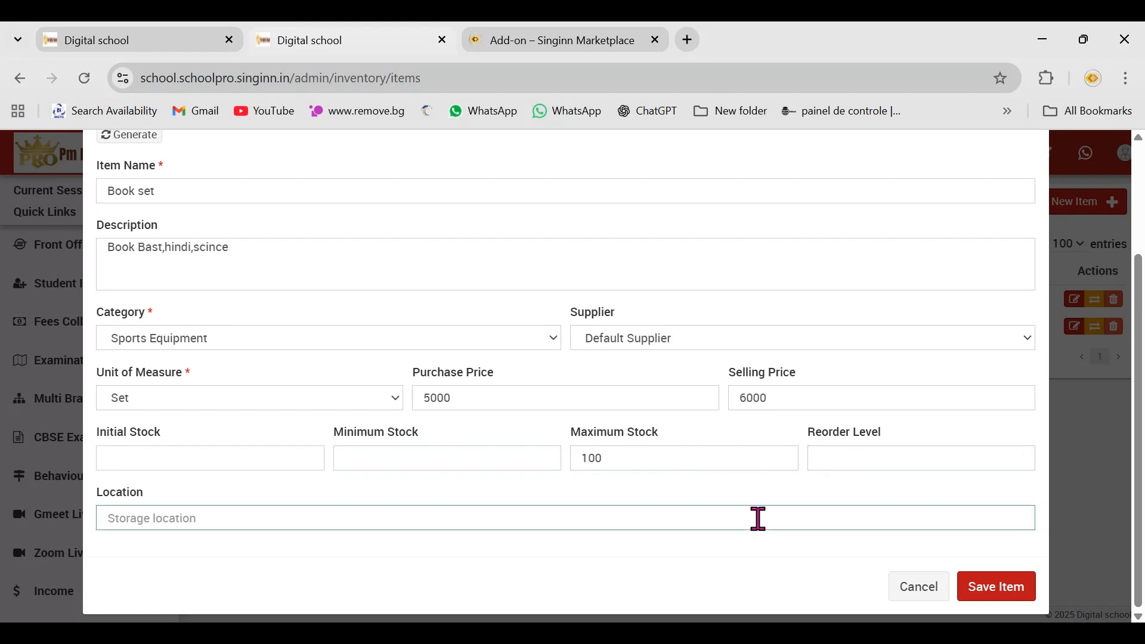
pyautogui.write('Gurugram')
pyautogui.click(761, 544)
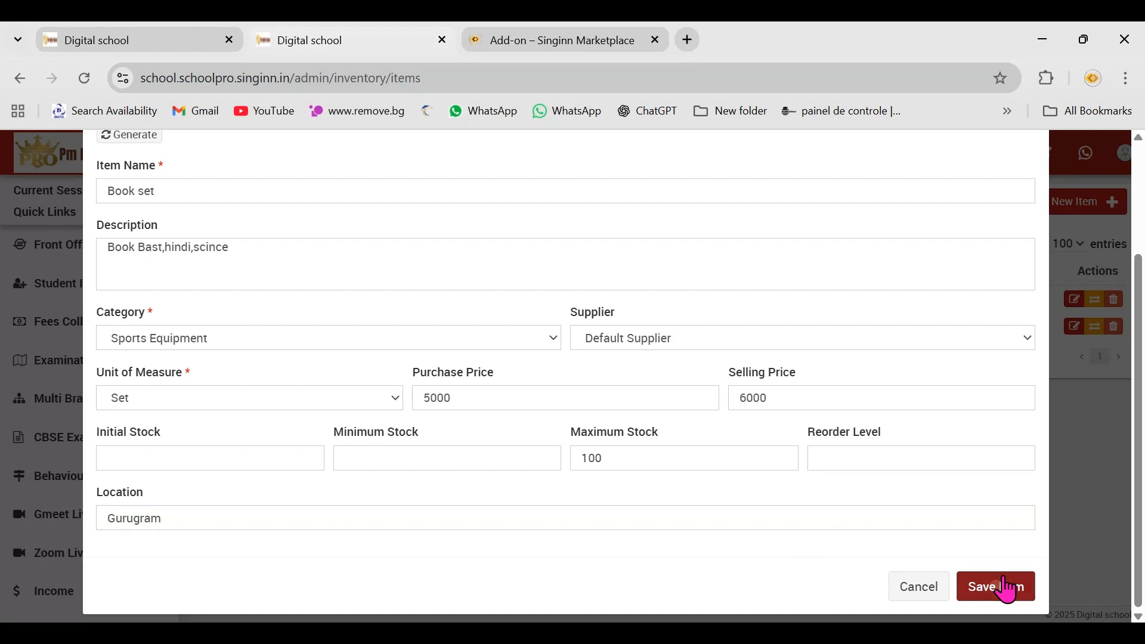
pyautogui.click(1002, 581)
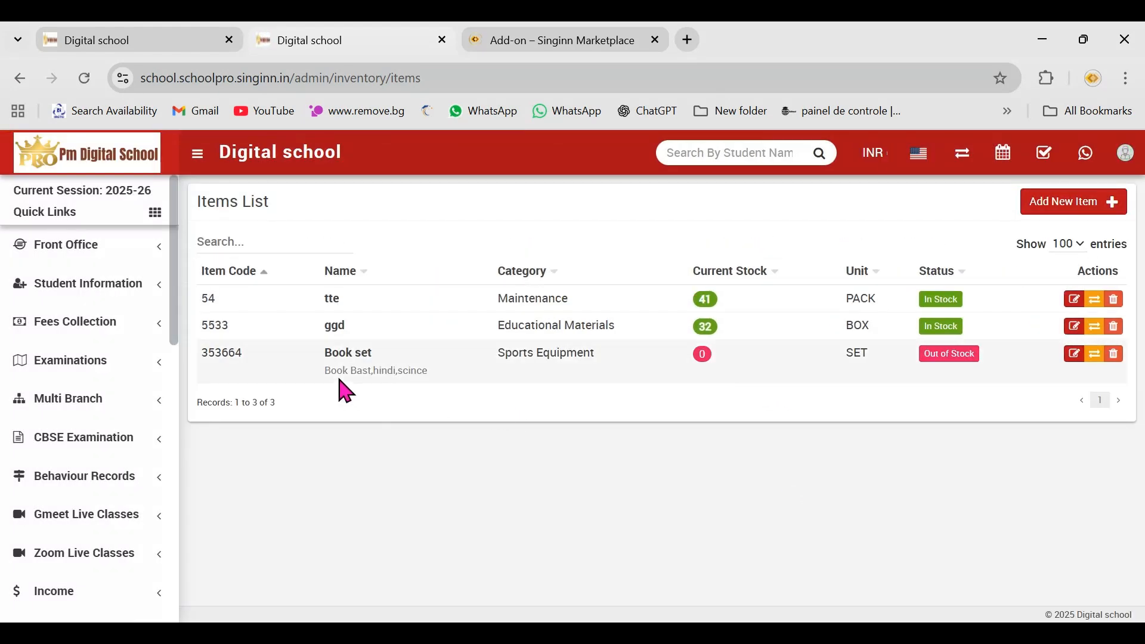
# - Record a Stock In of 100 sets for Book set so it shows In Stock
pyautogui.moveTo(321, 356); pyautogui.dragTo(372, 356)
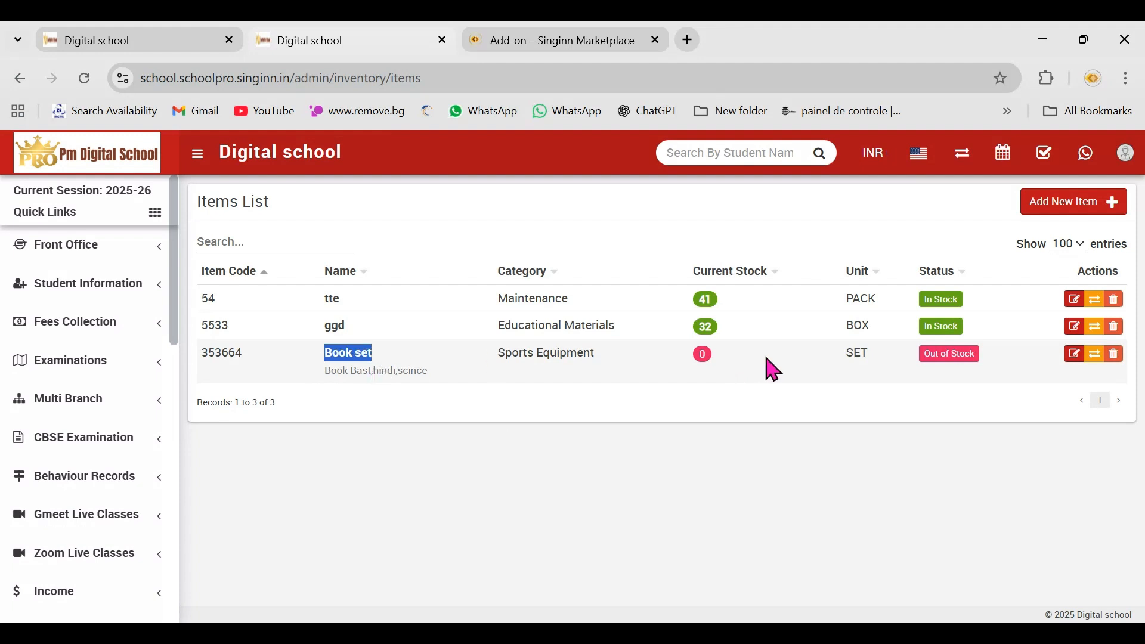
pyautogui.click(942, 367)
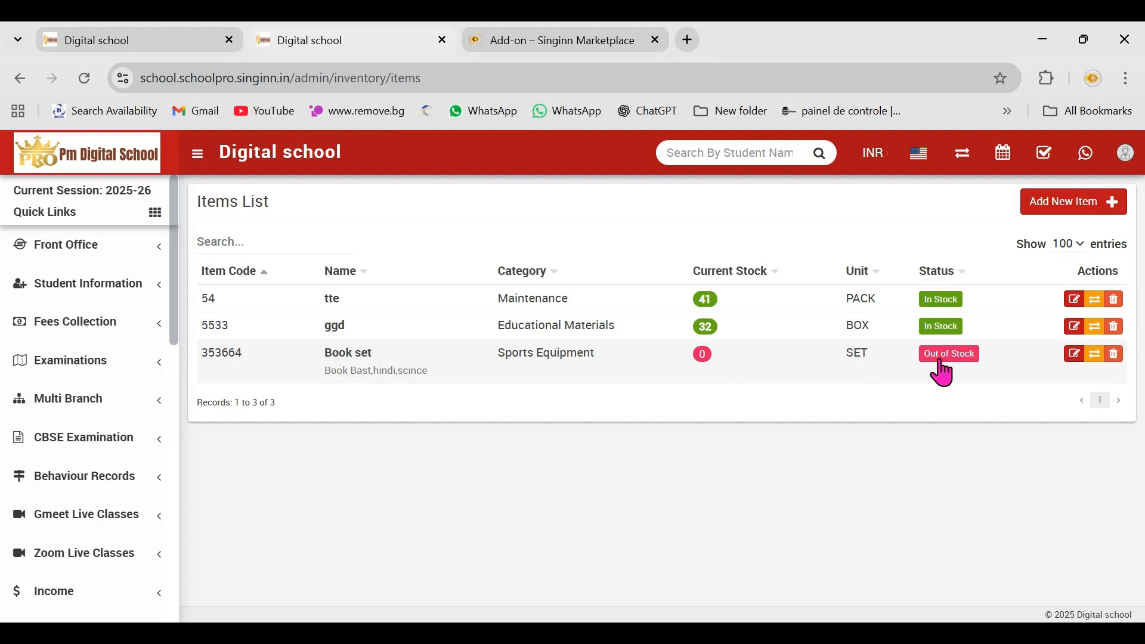
pyautogui.click(1096, 354)
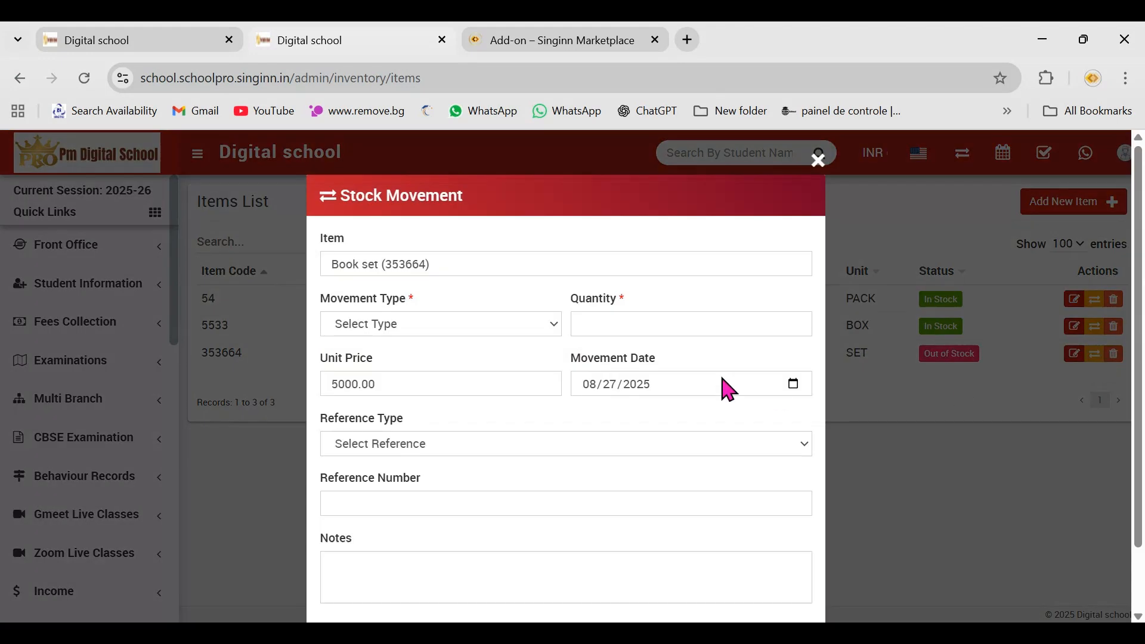
pyautogui.click(502, 333)
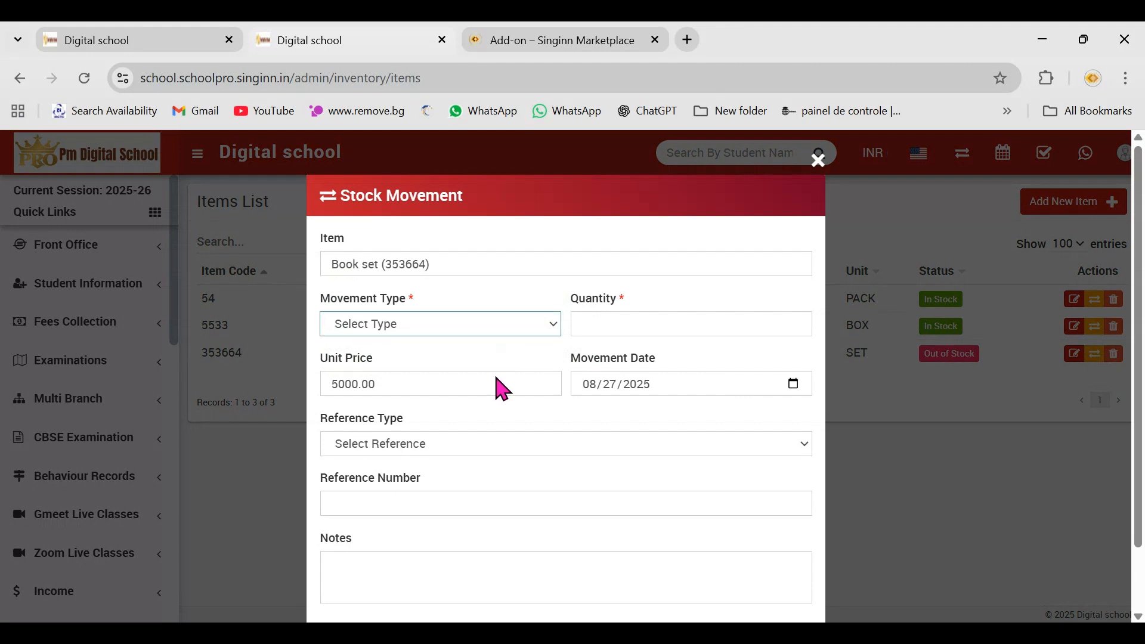
pyautogui.click(499, 377)
pyautogui.click(592, 327)
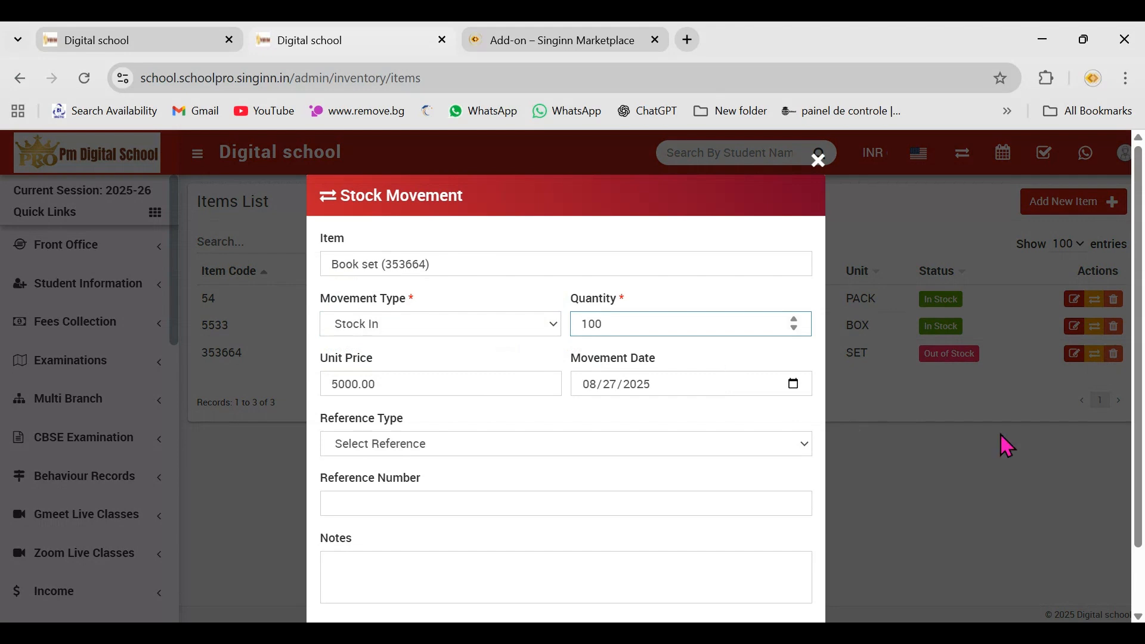
pyautogui.scroll(-2, 1012, 442)
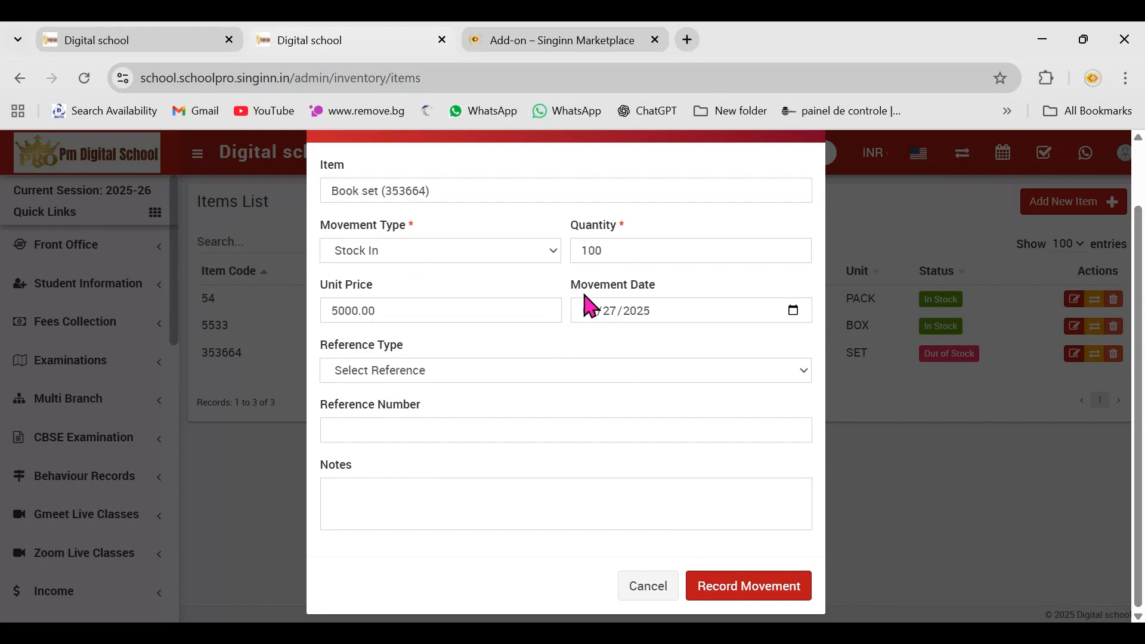
pyautogui.click(758, 600)
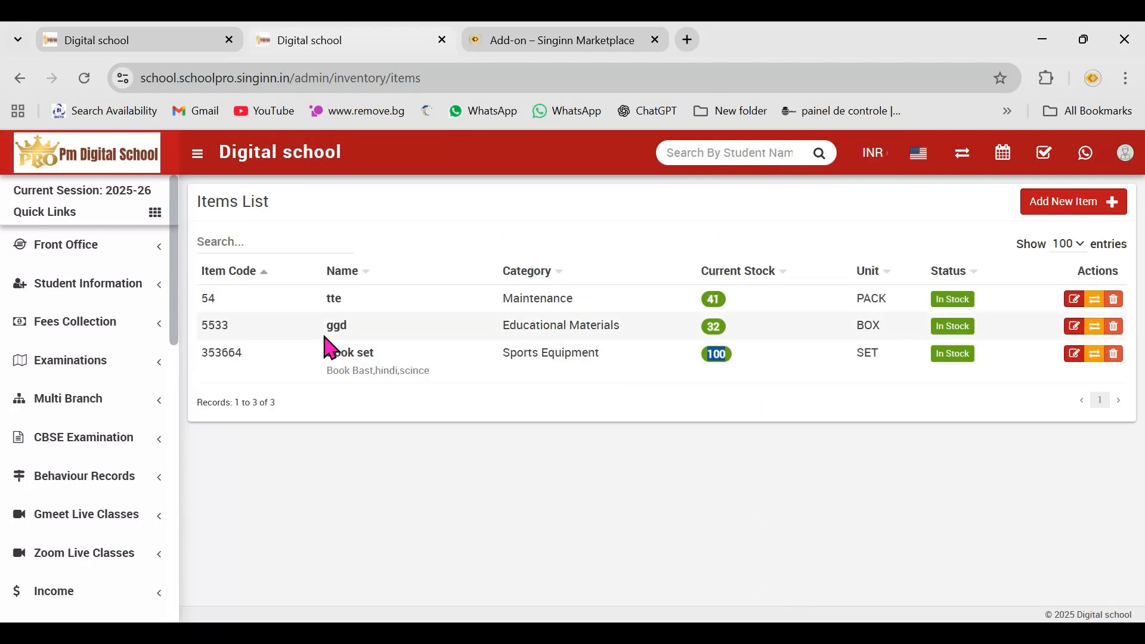
pyautogui.moveTo(327, 366); pyautogui.dragTo(484, 376)
pyautogui.click(484, 377)
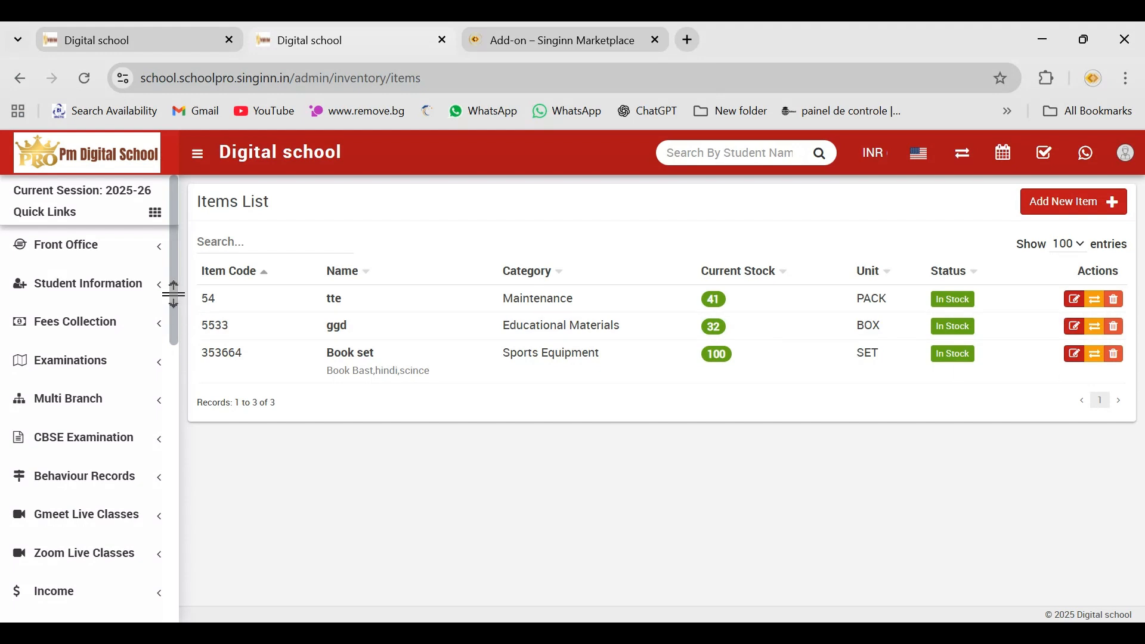
pyautogui.scroll(-10, 173, 294)
# - Add a new inventory category named 'book' with a parent category
pyautogui.click(117, 327)
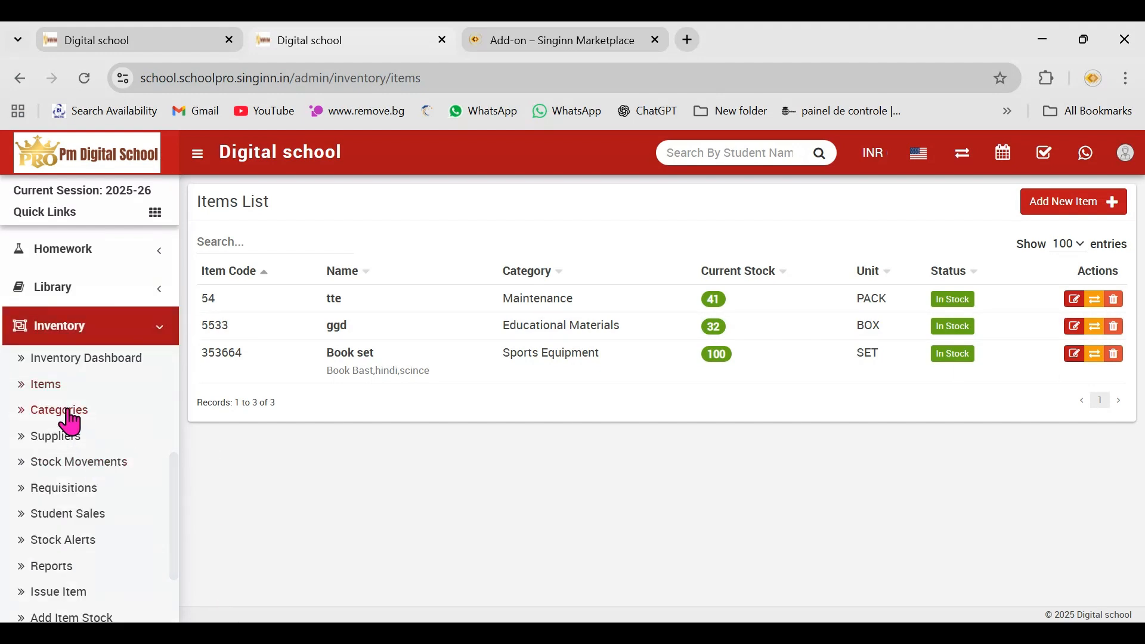
pyautogui.click(69, 415)
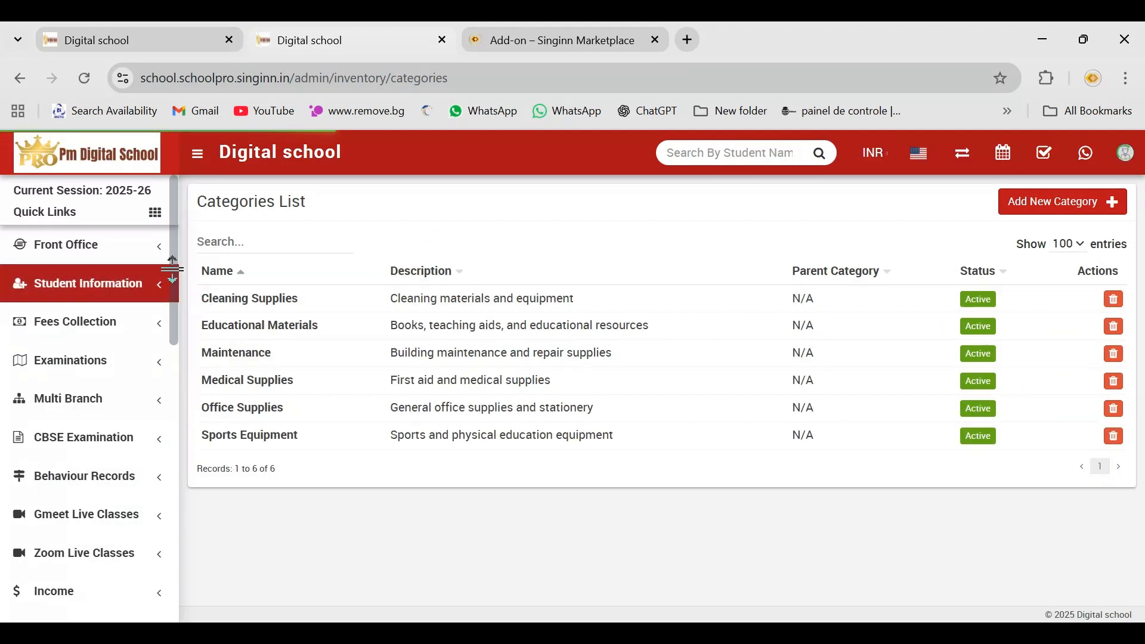
pyautogui.scroll(-5, 89, 286)
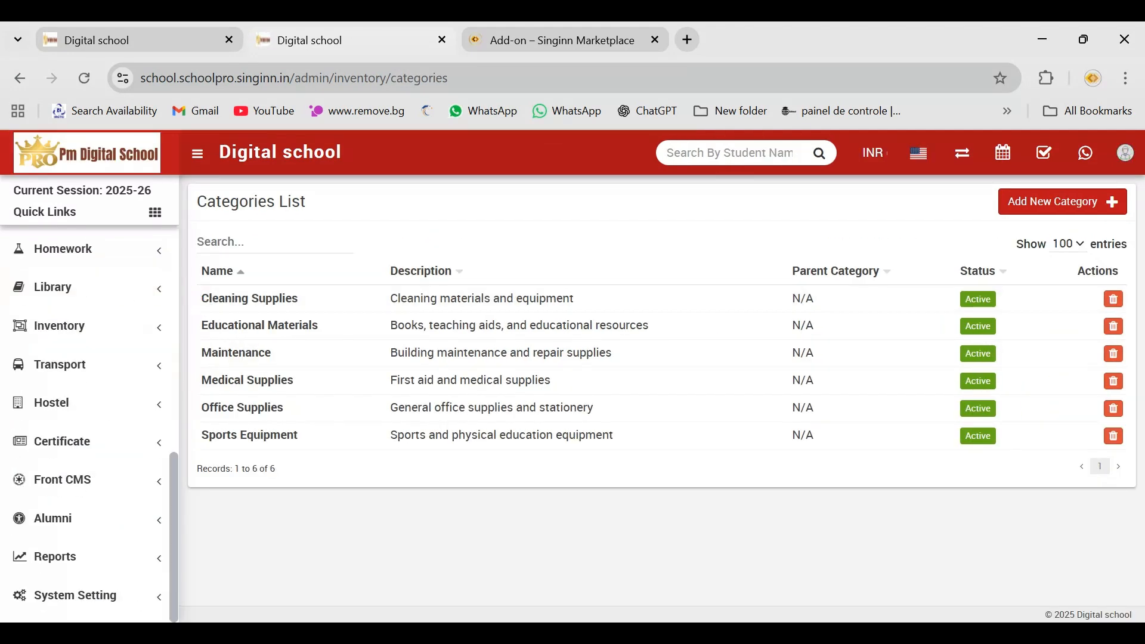
pyautogui.click(107, 323)
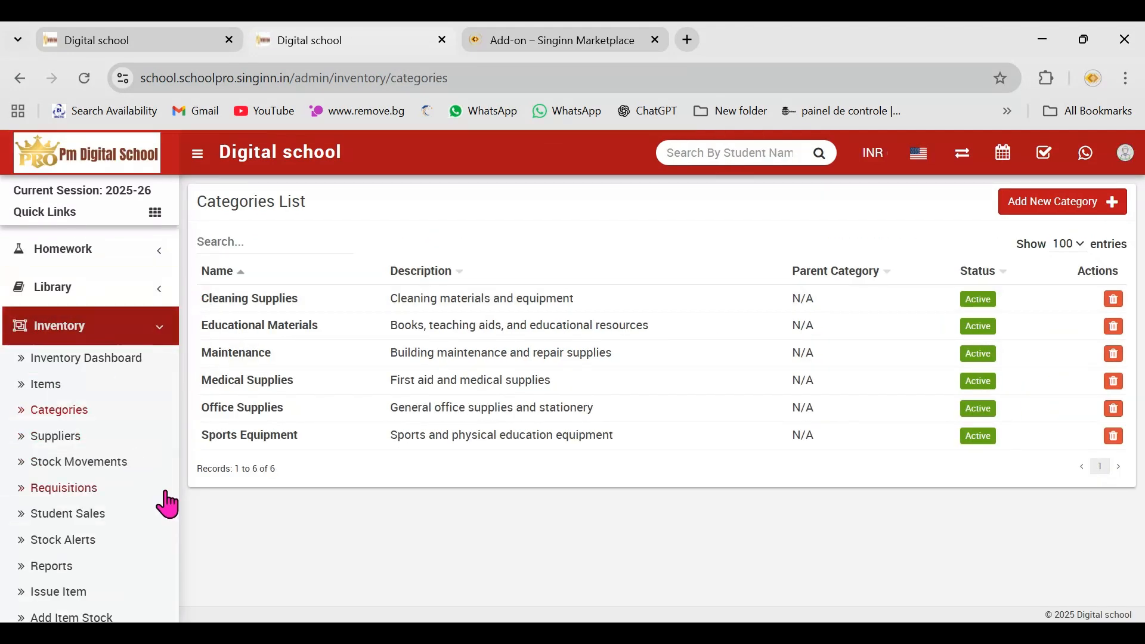
pyautogui.click(1092, 205)
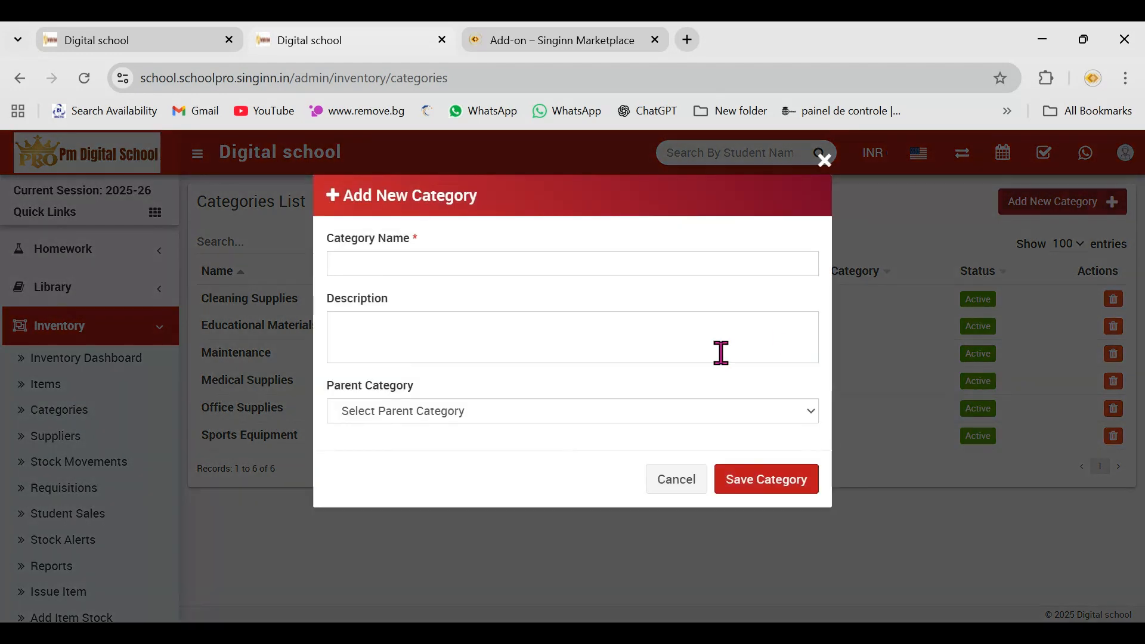
pyautogui.click(460, 265)
pyautogui.write('books')
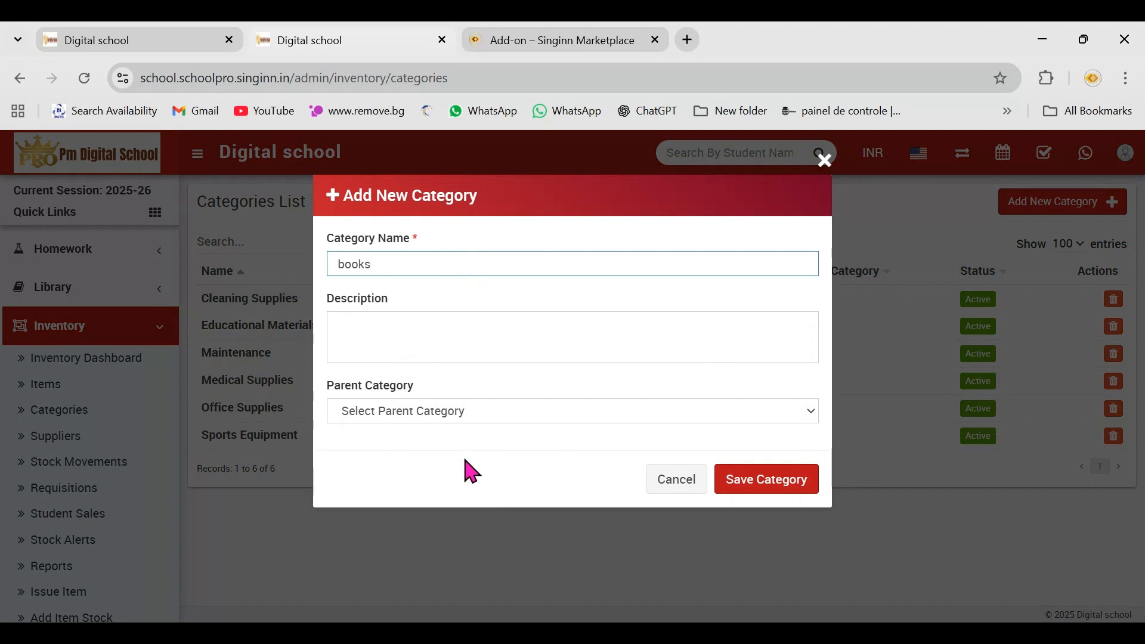
pyautogui.click(447, 411)
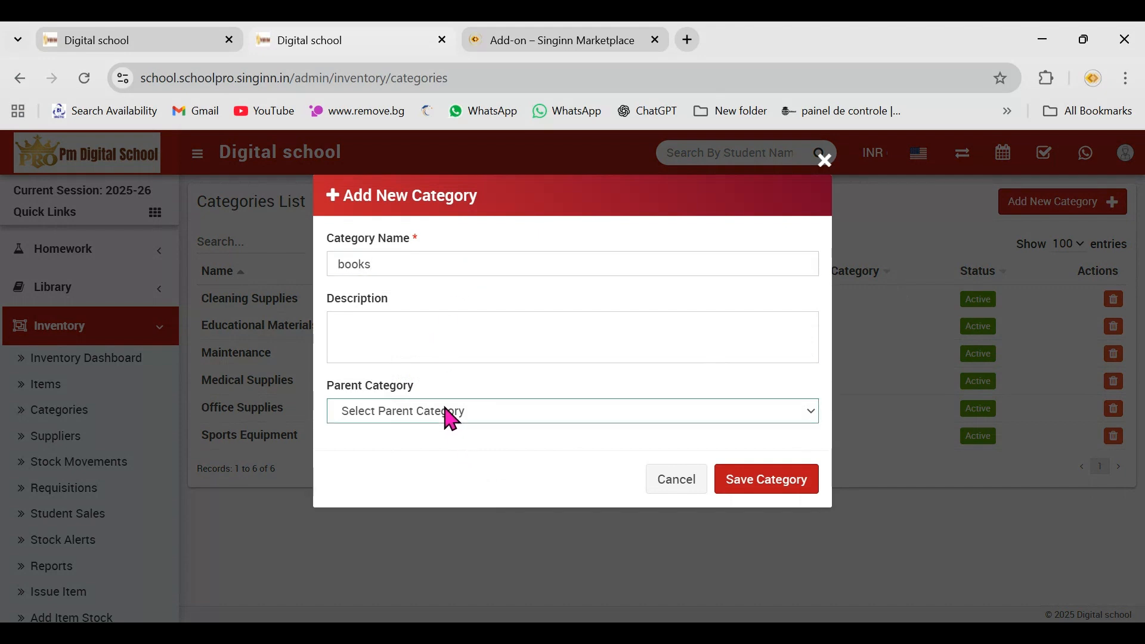
pyautogui.click(794, 490)
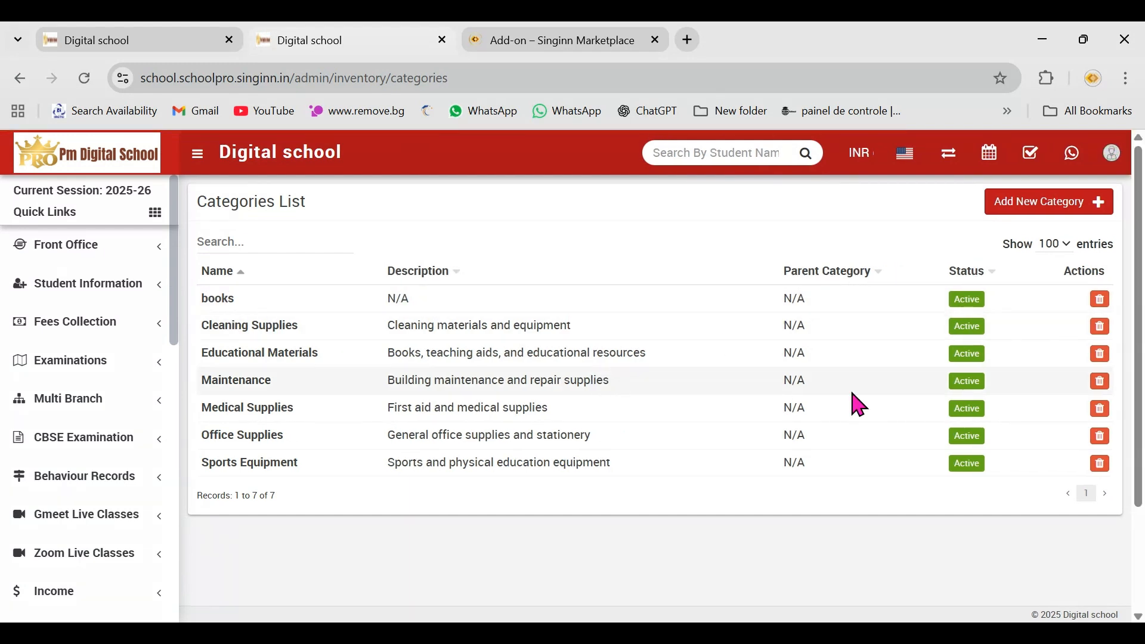
# - Delete the Maintenance category, then go to the Suppliers page
pyautogui.click(1111, 385)
pyautogui.click(652, 189)
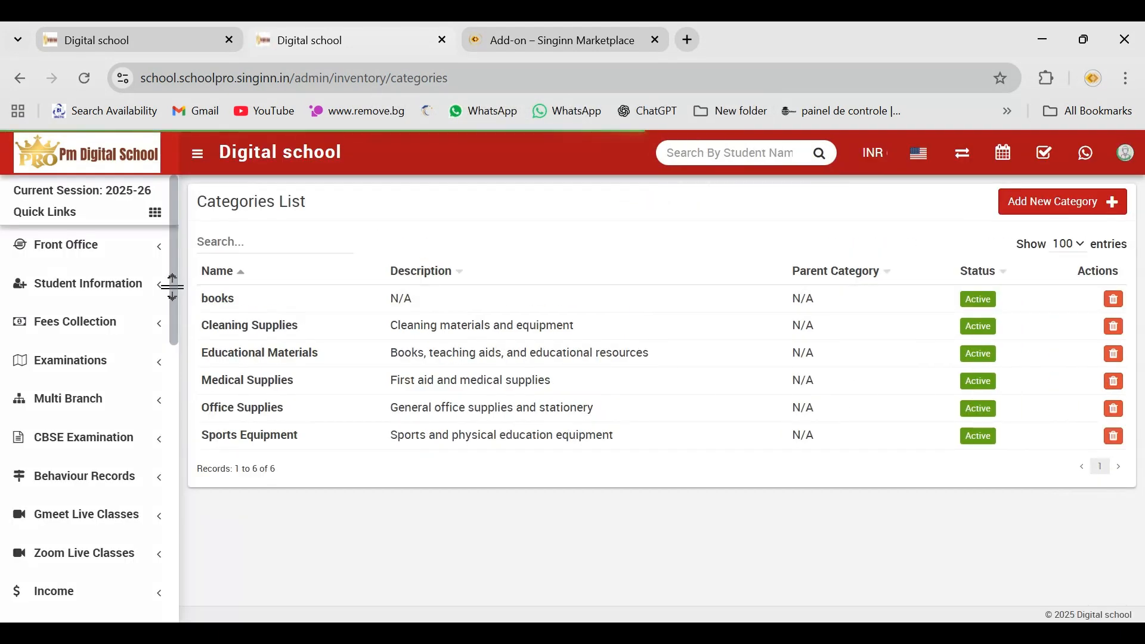
pyautogui.scroll(-10, 170, 289)
pyautogui.click(93, 342)
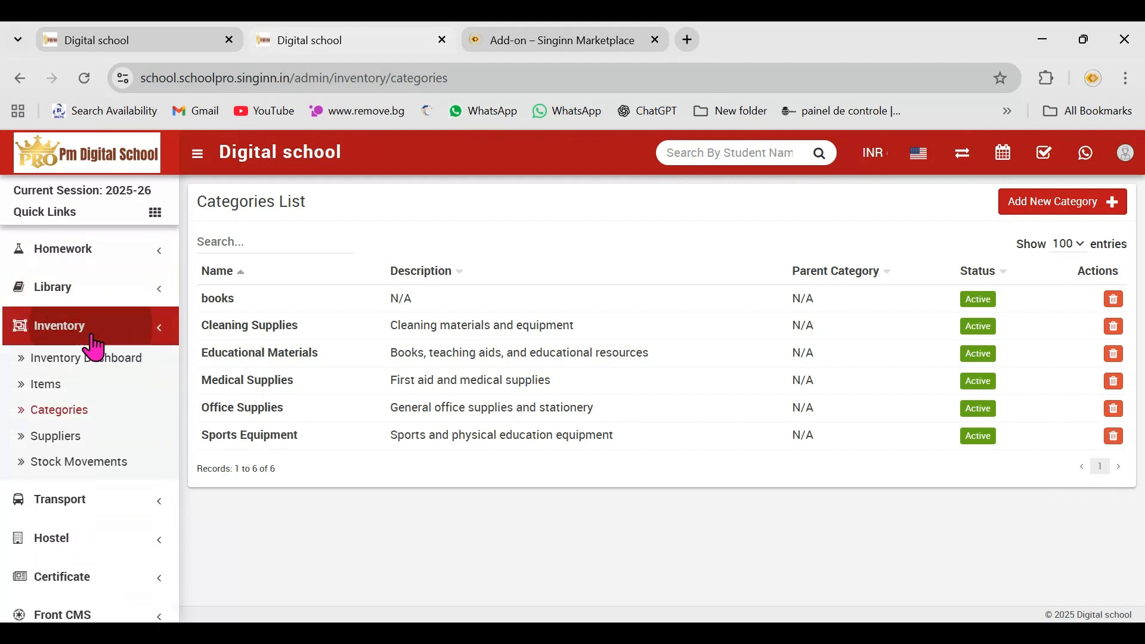
pyautogui.click(70, 446)
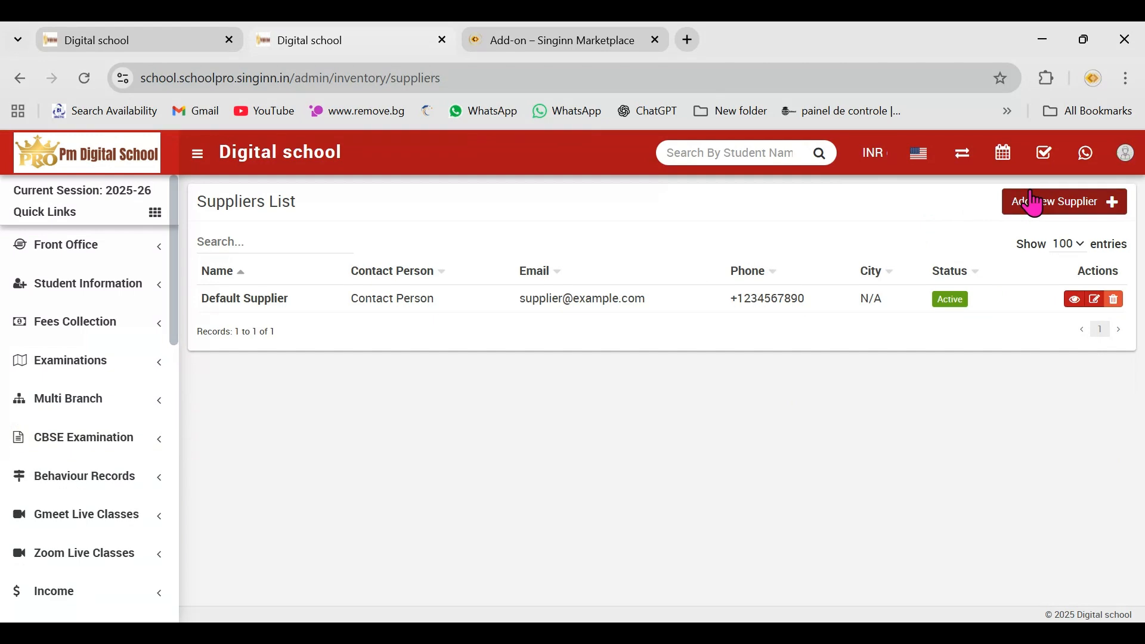
# - Enter the new supplier's name, contact person, e-mail, phone and Gurugram address
pyautogui.click(1034, 204)
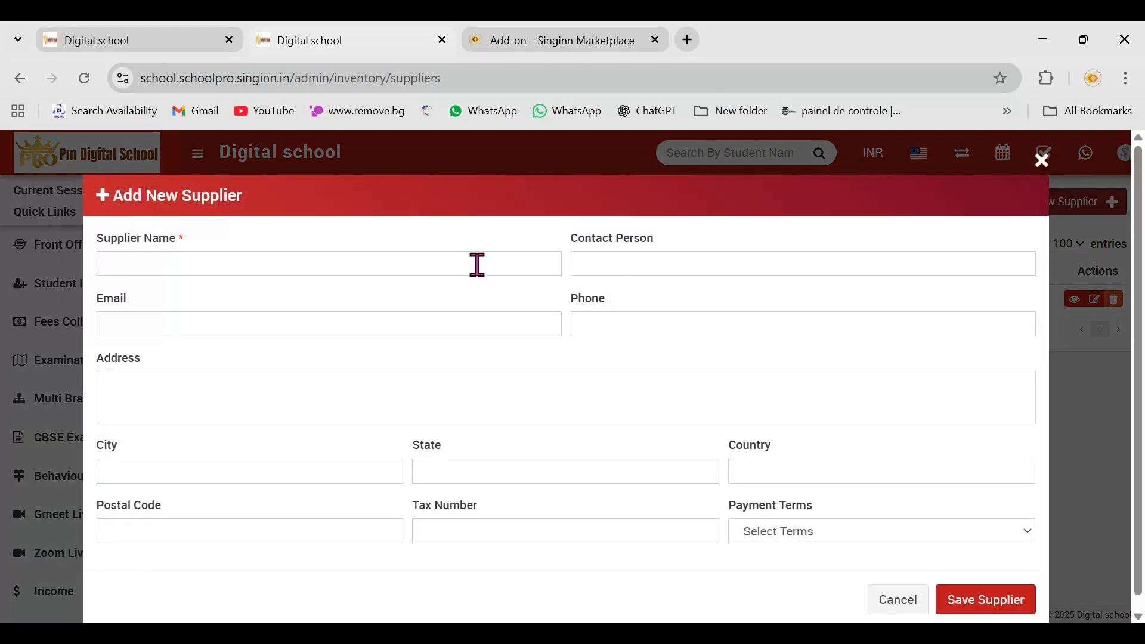
pyautogui.click(1044, 161)
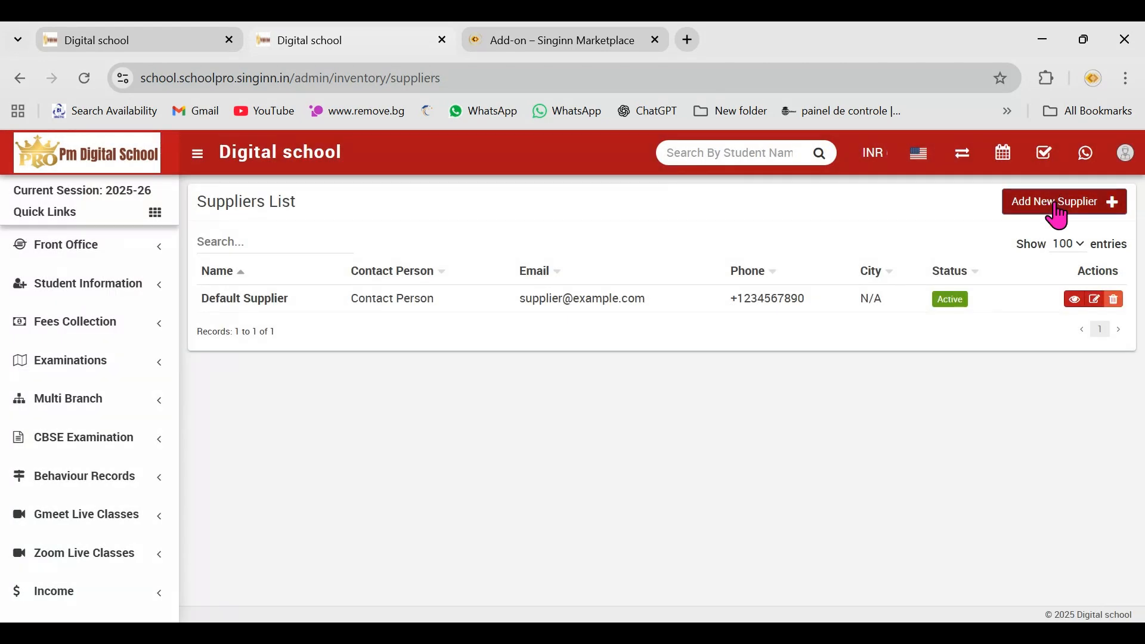
pyautogui.click(1053, 204)
pyautogui.click(290, 263)
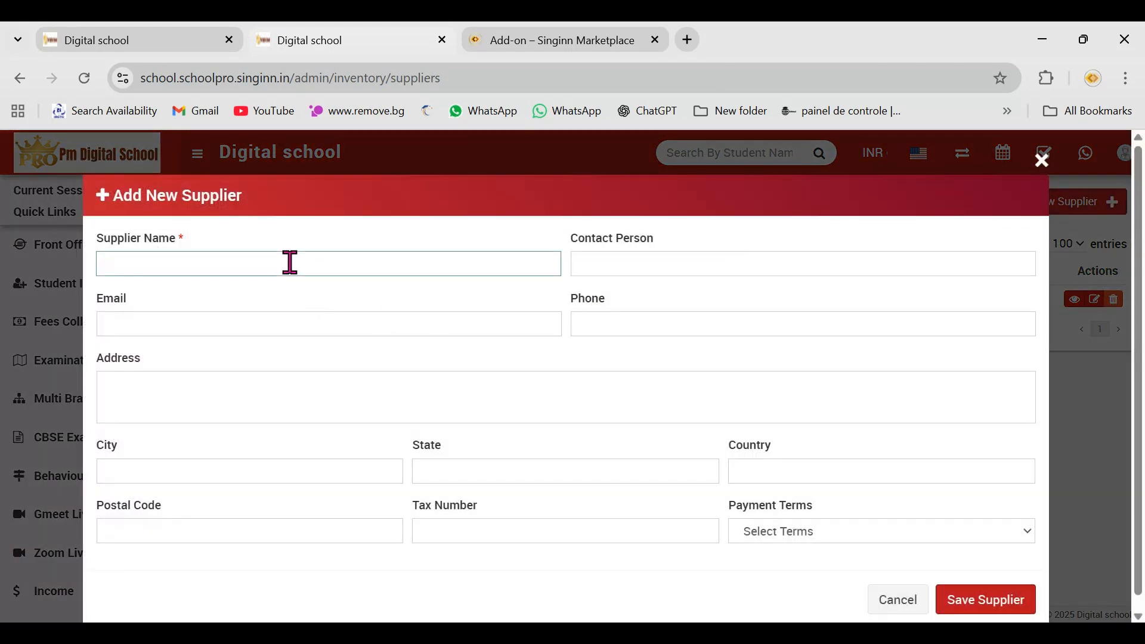
pyautogui.click(609, 255)
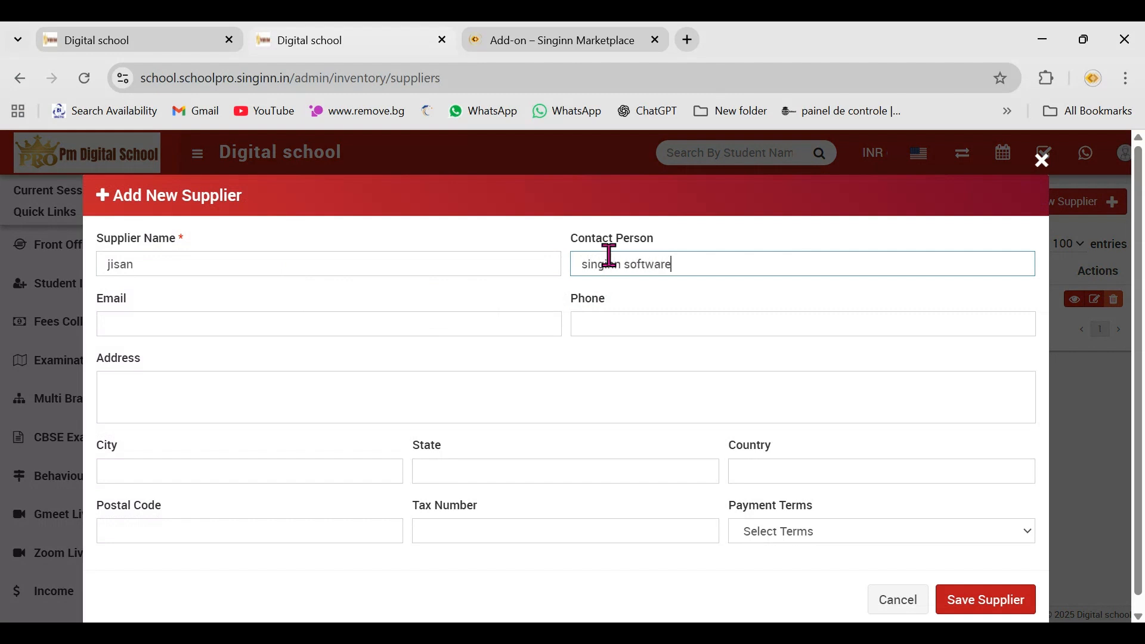
pyautogui.click(467, 318)
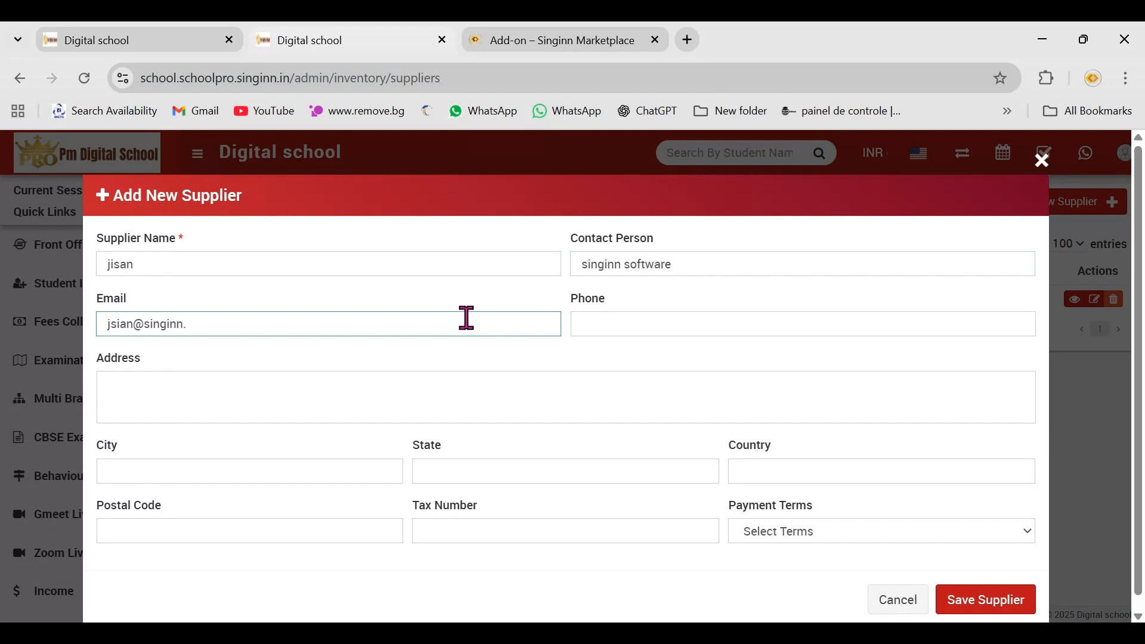
pyautogui.click(613, 323)
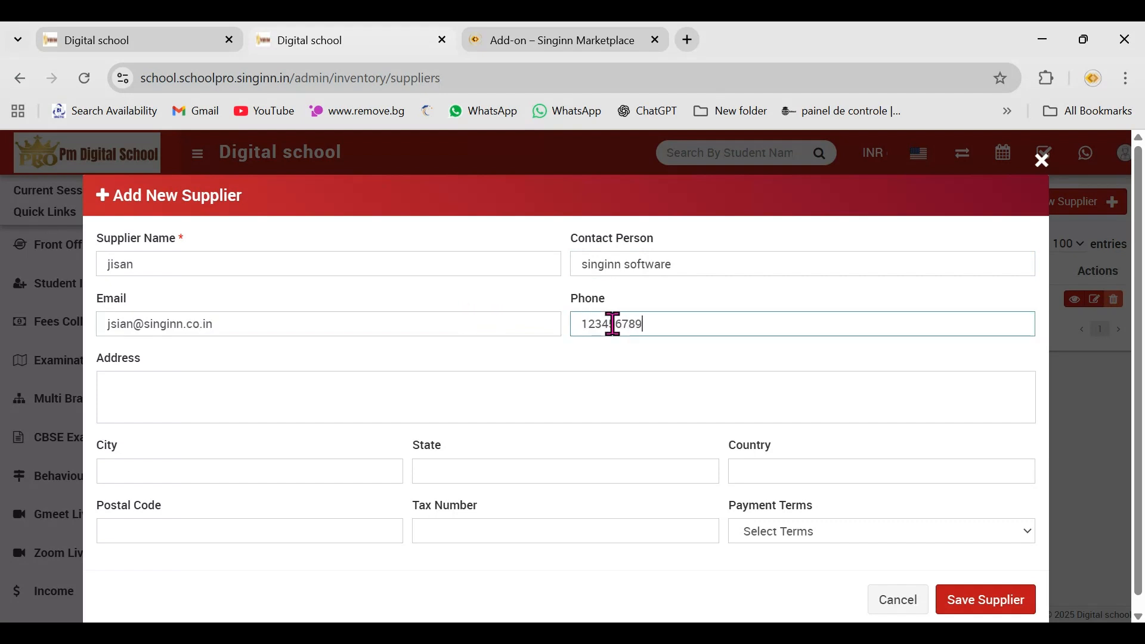
pyautogui.click(555, 421)
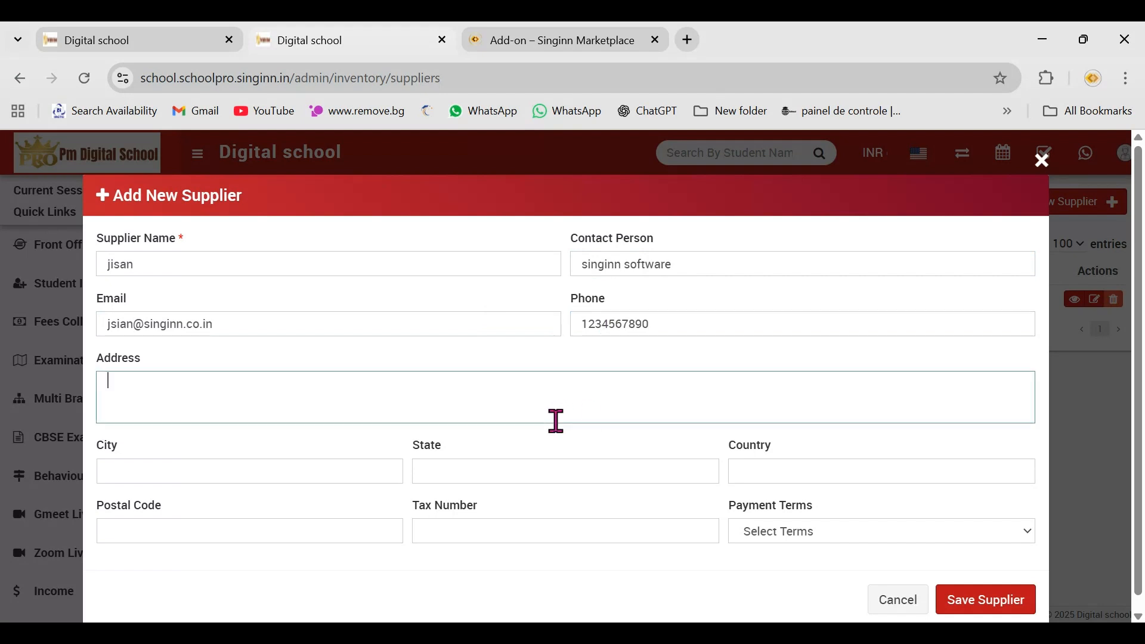
pyautogui.click(310, 166)
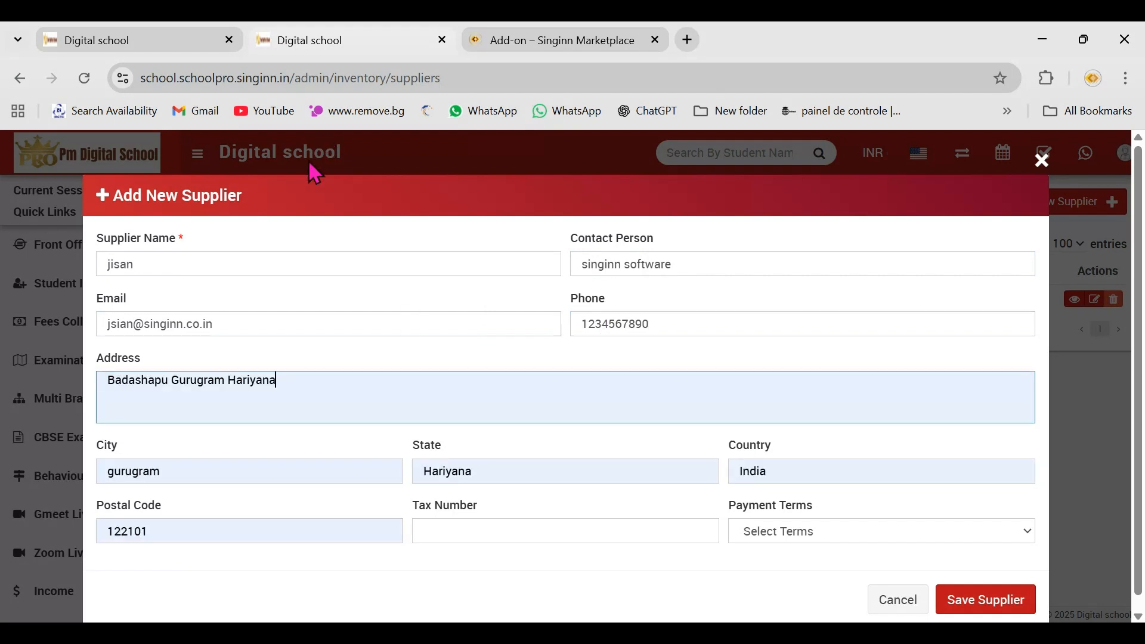
pyautogui.click(482, 445)
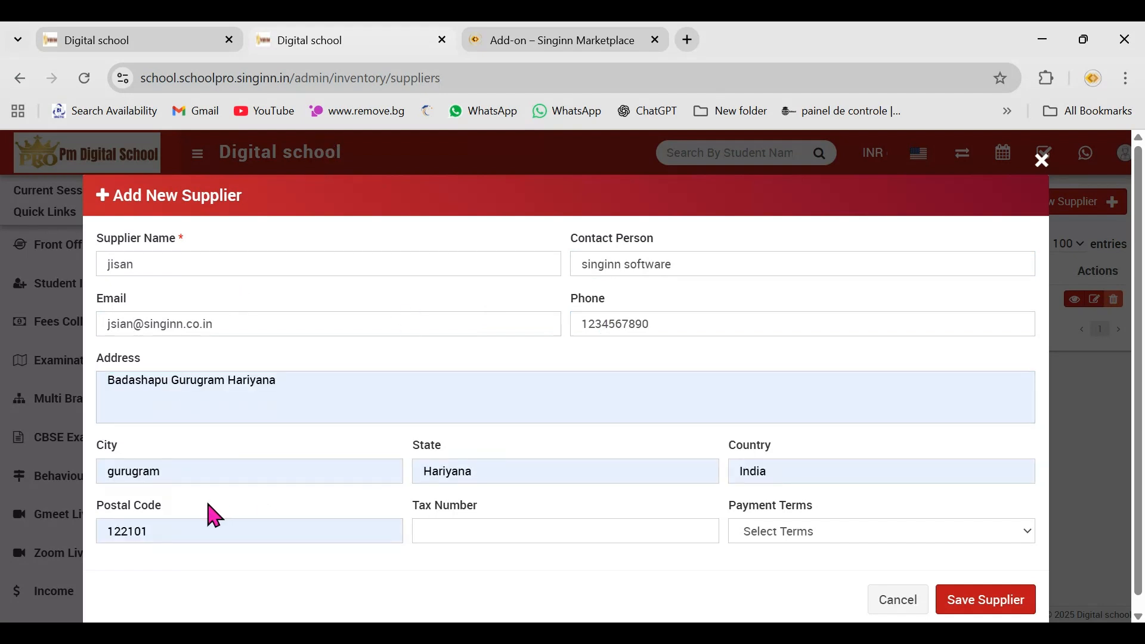
# - Set payment terms to Cash on Delivery, save the supplier, and view Default Supplier's details
pyautogui.click(797, 540)
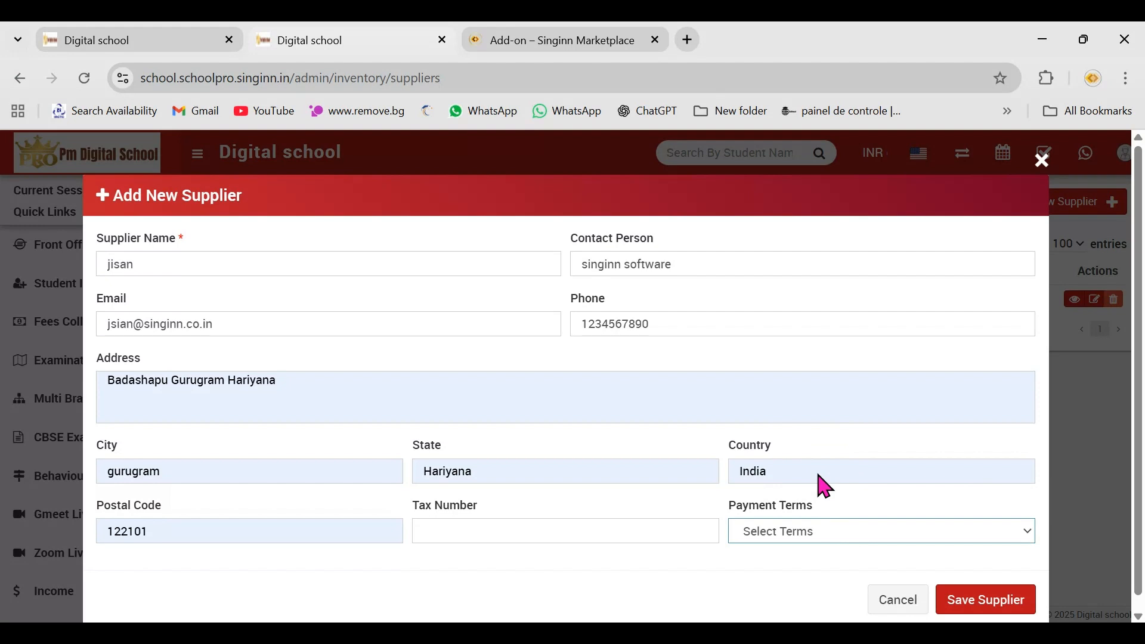
pyautogui.press('Down')
pyautogui.click(960, 603)
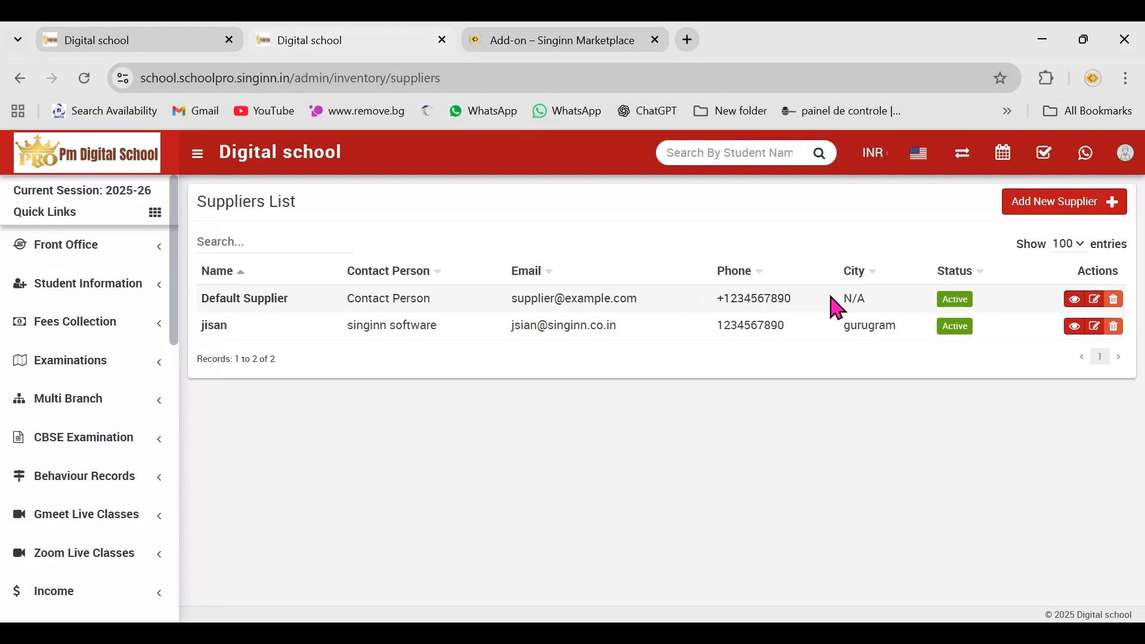
pyautogui.click(1075, 300)
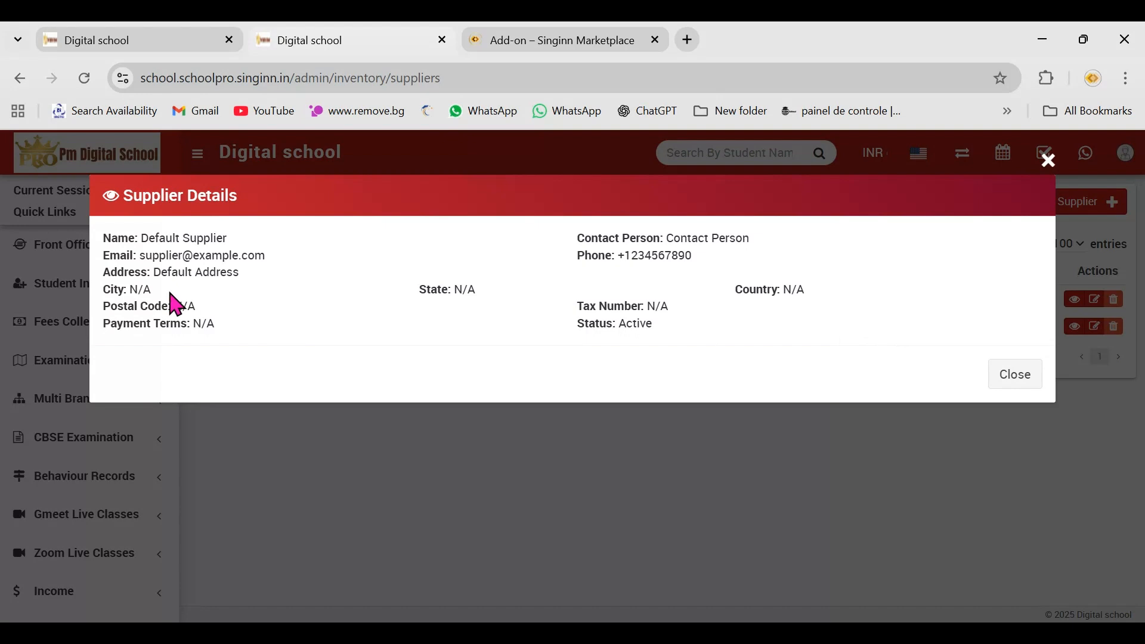
# - Review the Default Supplier's details and edit form, closing both without changes
pyautogui.moveTo(98, 293); pyautogui.dragTo(238, 343)
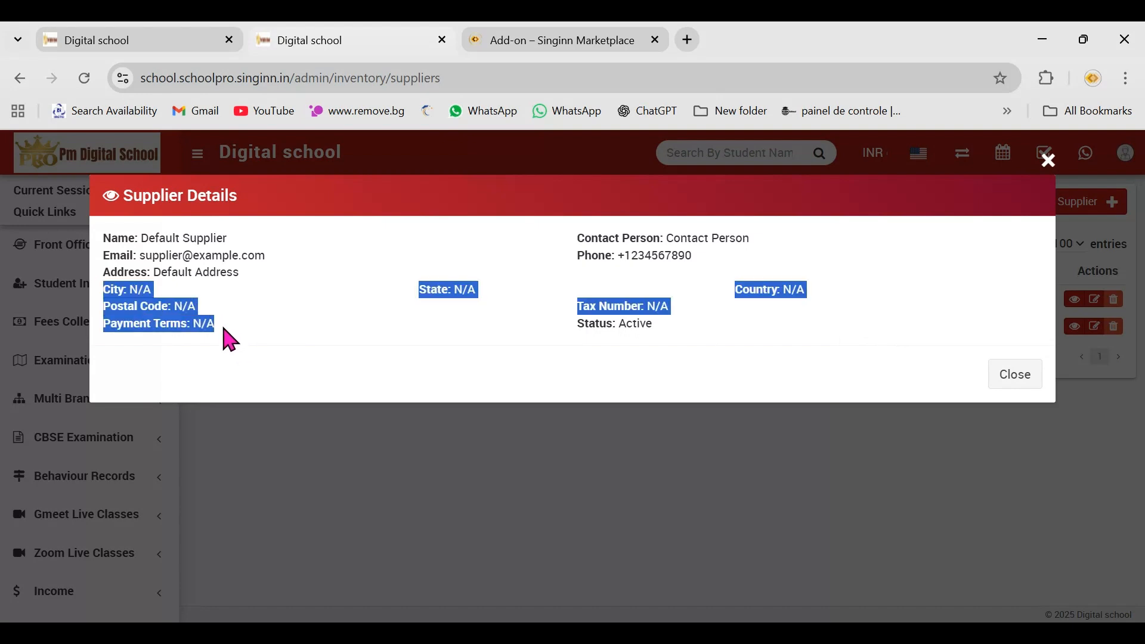
pyautogui.click(225, 338)
pyautogui.click(1034, 377)
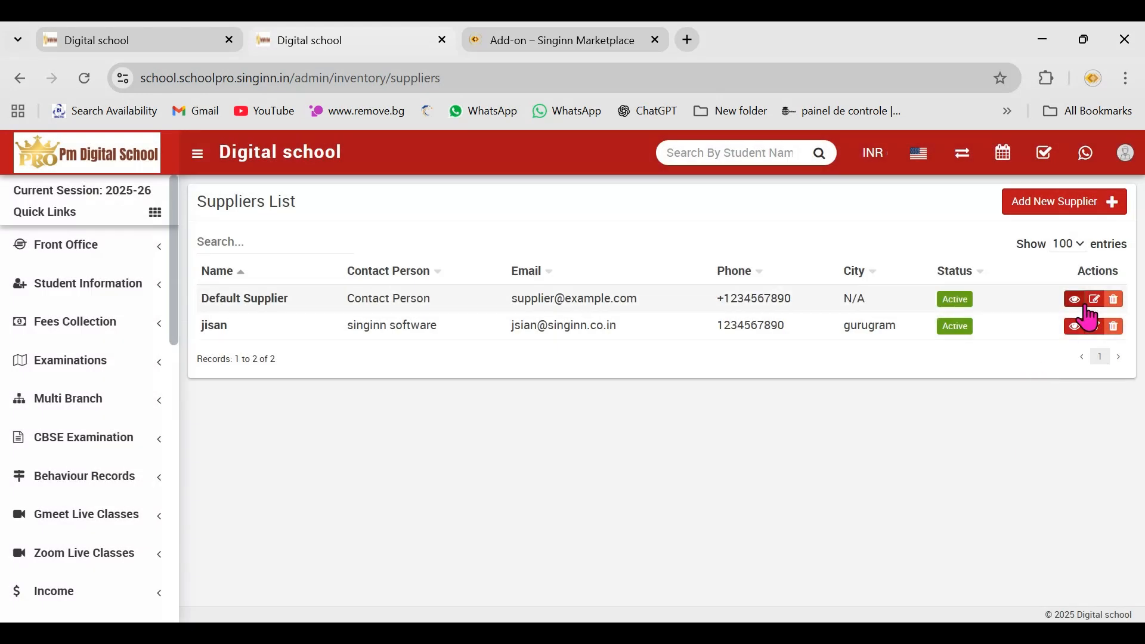
pyautogui.click(1095, 300)
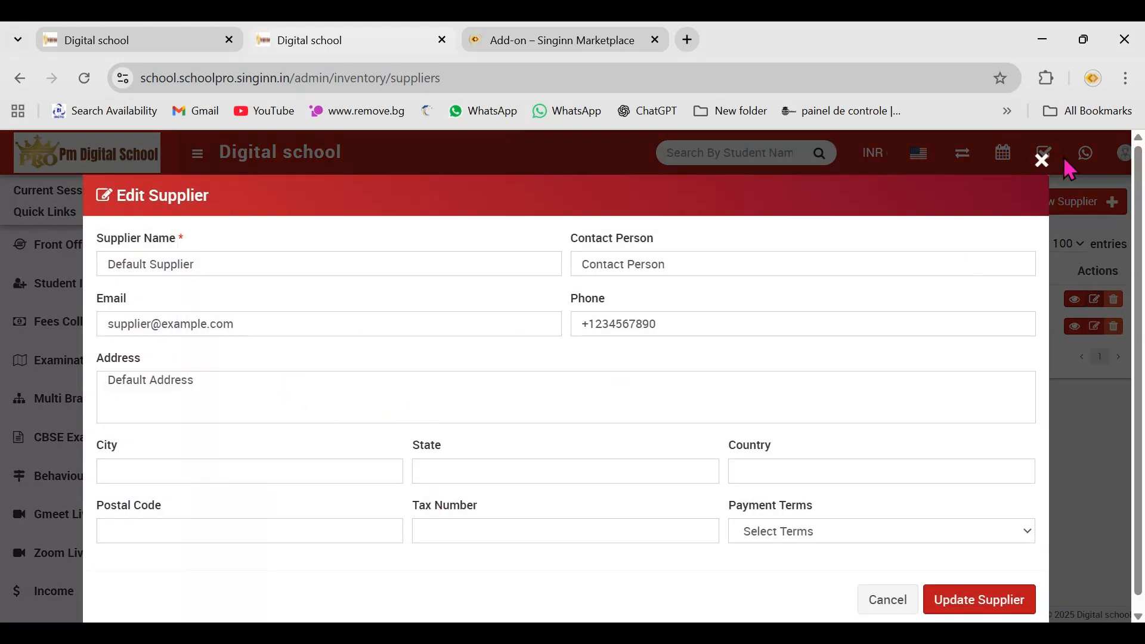
pyautogui.click(1041, 159)
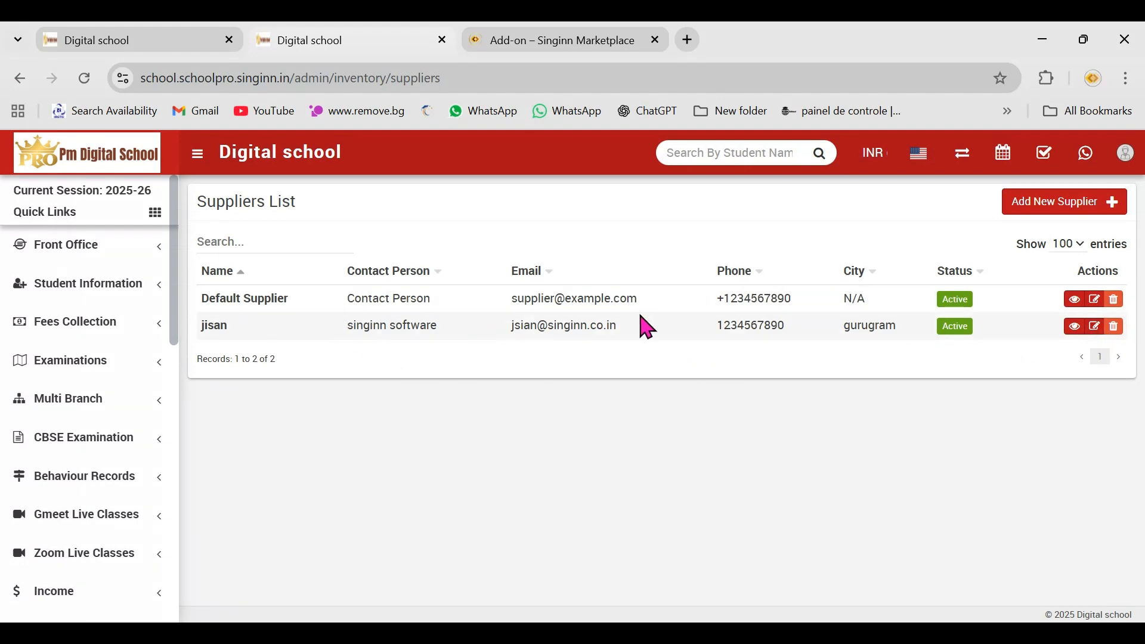
# - Review the new supplier's full stored details, then close them
pyautogui.click(1075, 327)
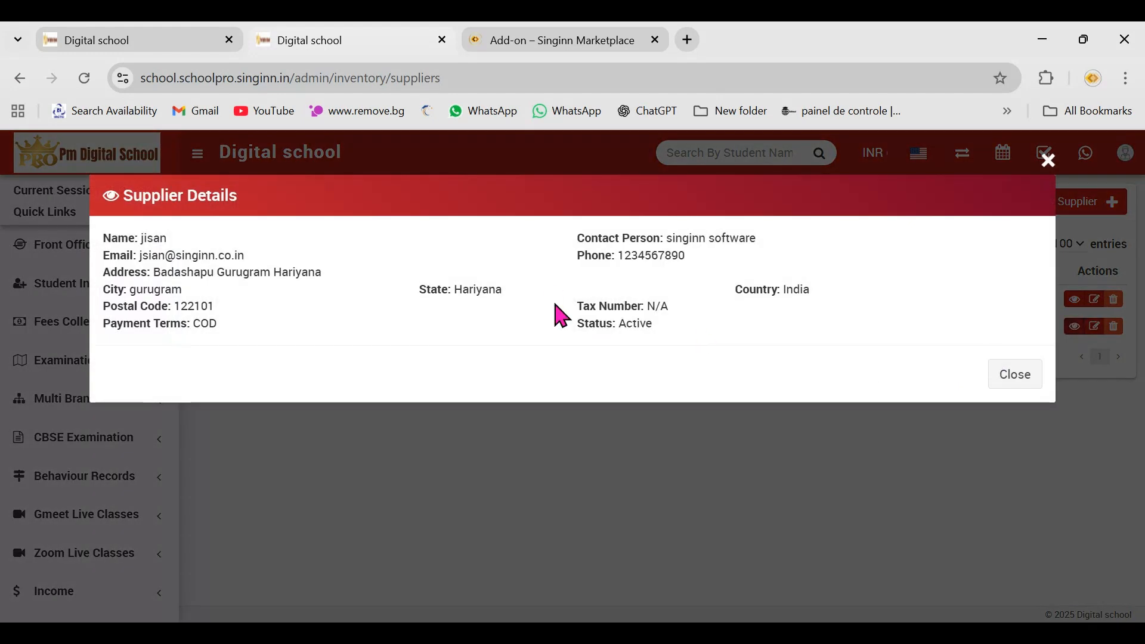
pyautogui.moveTo(103, 236); pyautogui.dragTo(660, 335)
pyautogui.click(660, 341)
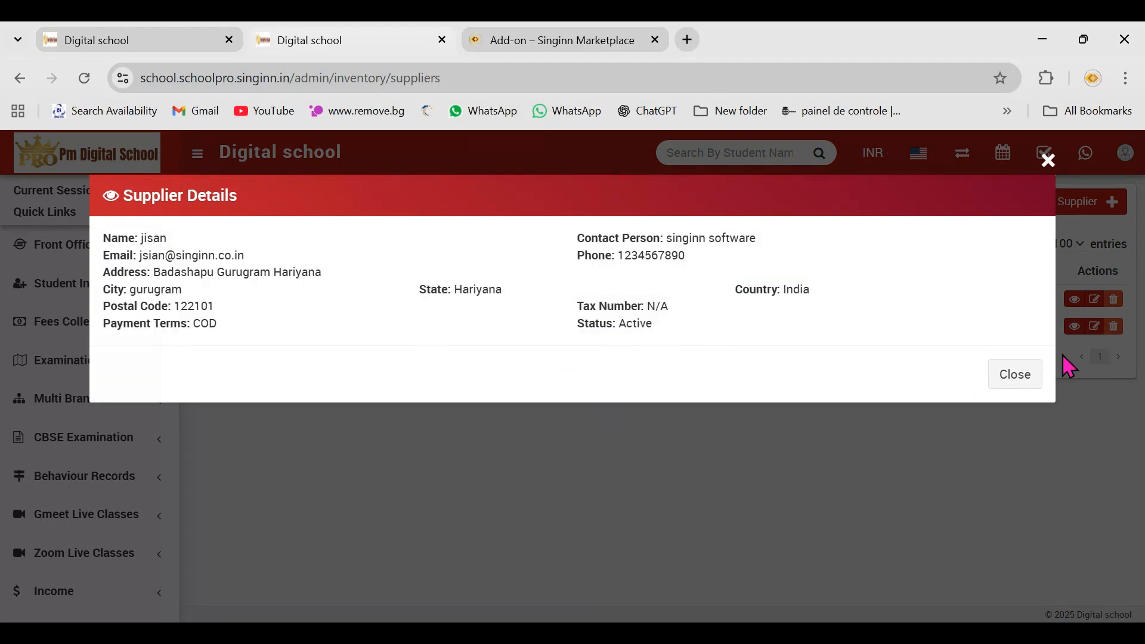
pyautogui.click(1015, 375)
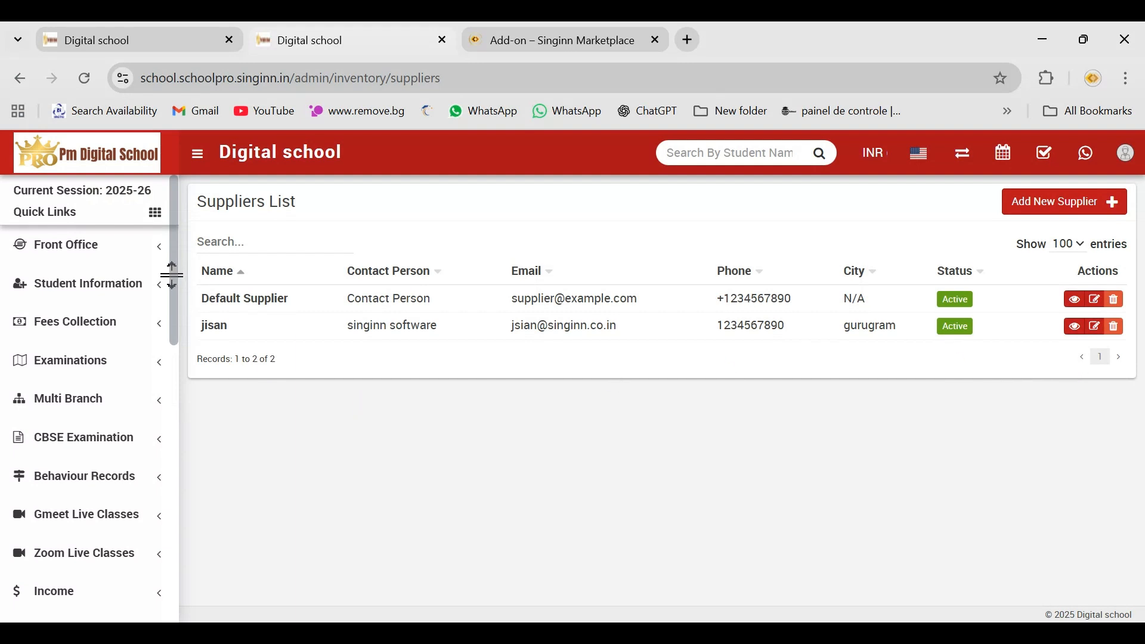
# - Open Inventory > Stock Movements from the sidebar
pyautogui.moveTo(172, 275); pyautogui.dragTo(173, 631)
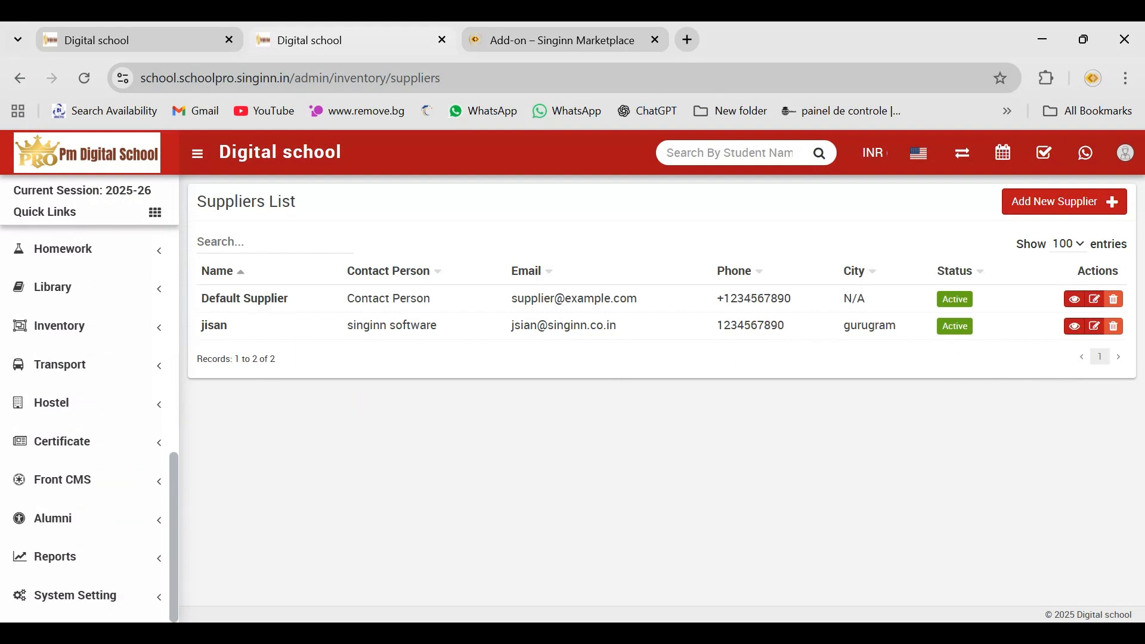
pyautogui.click(125, 326)
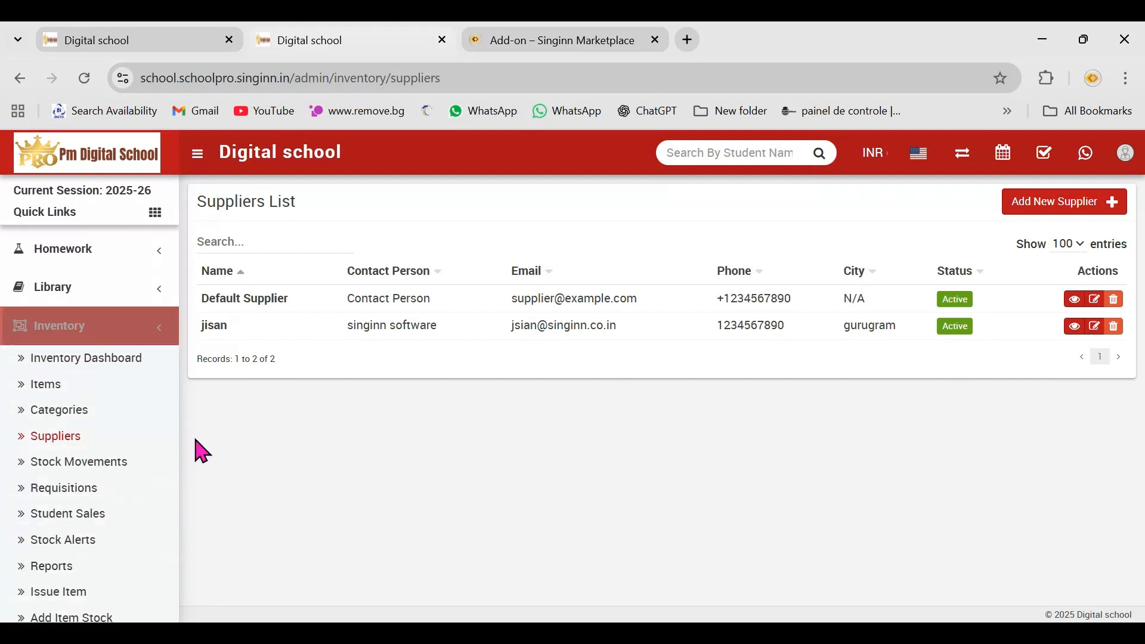
pyautogui.click(92, 464)
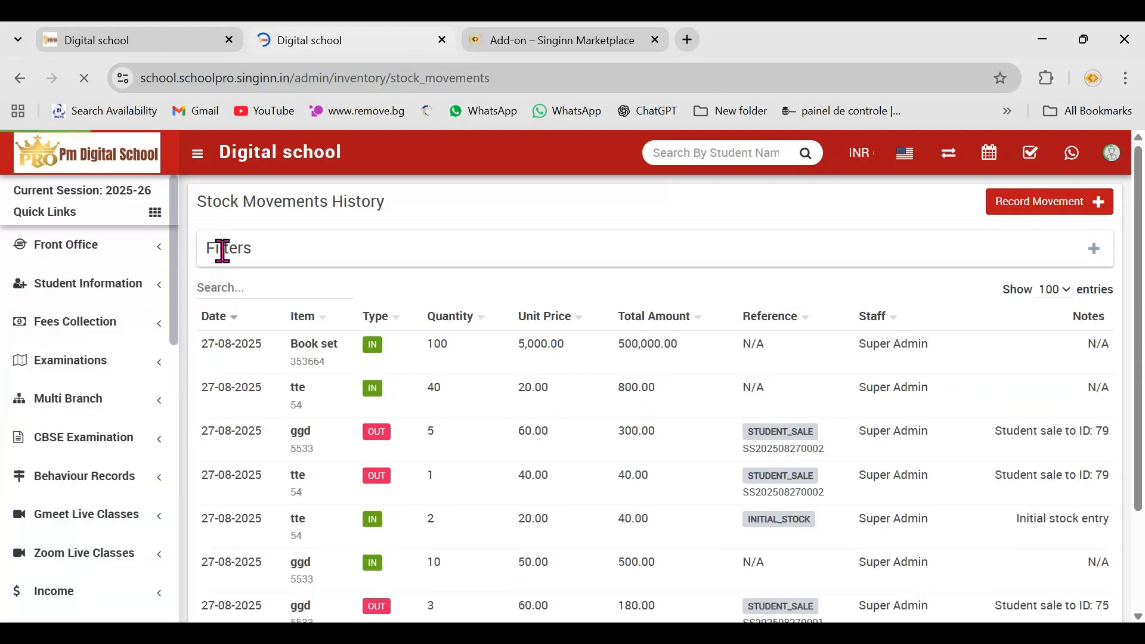
pyautogui.moveTo(172, 243); pyautogui.dragTo(222, 547)
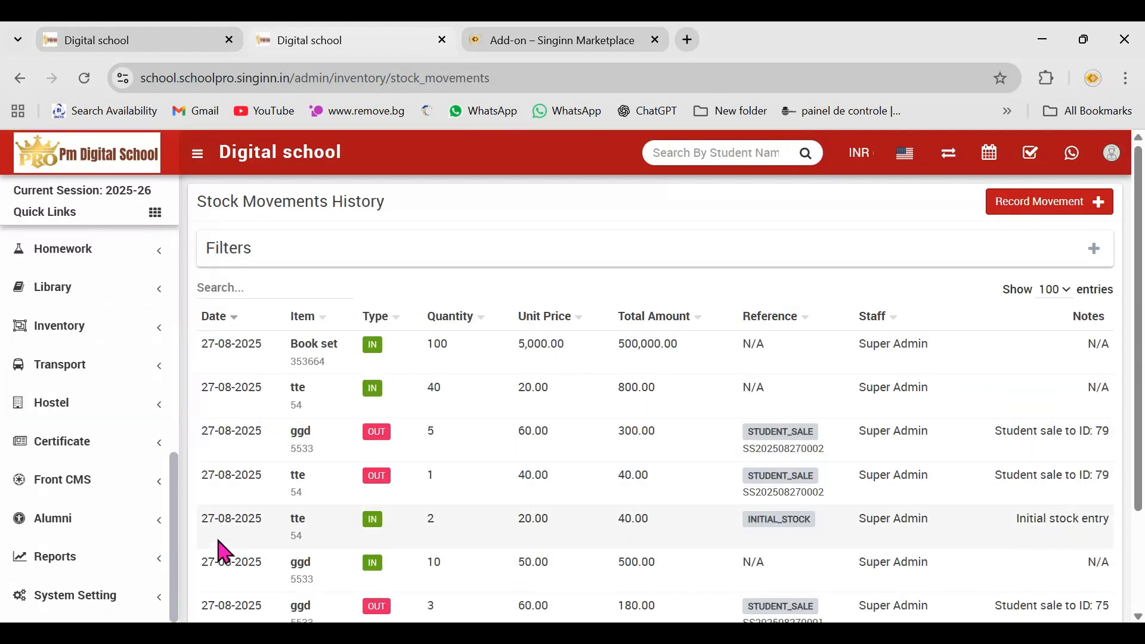
pyautogui.click(101, 327)
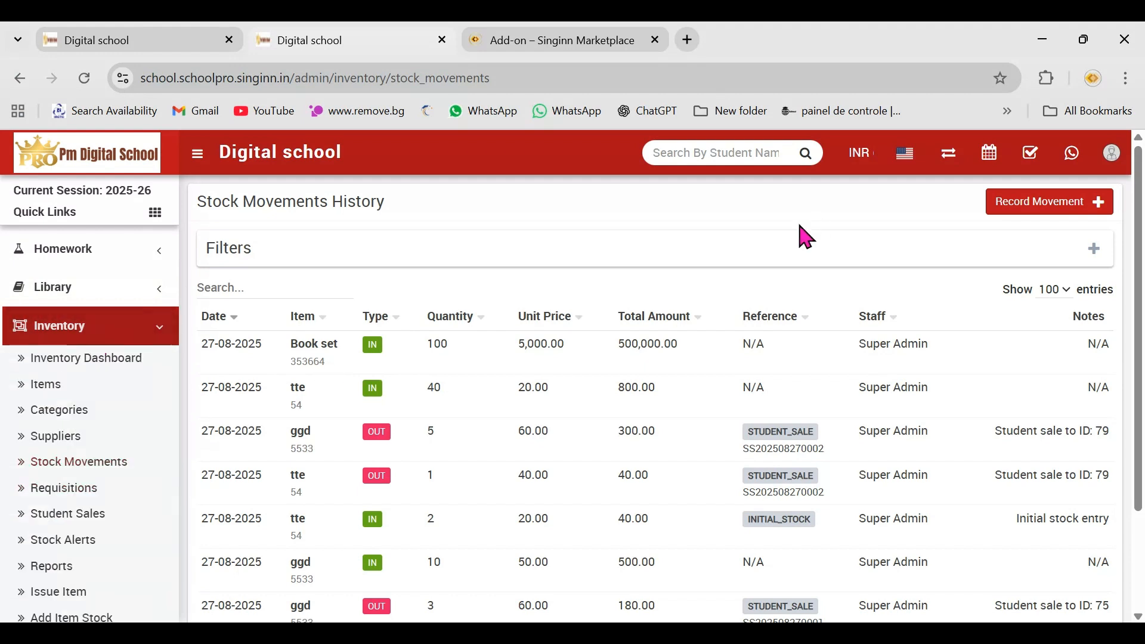
pyautogui.click(1094, 249)
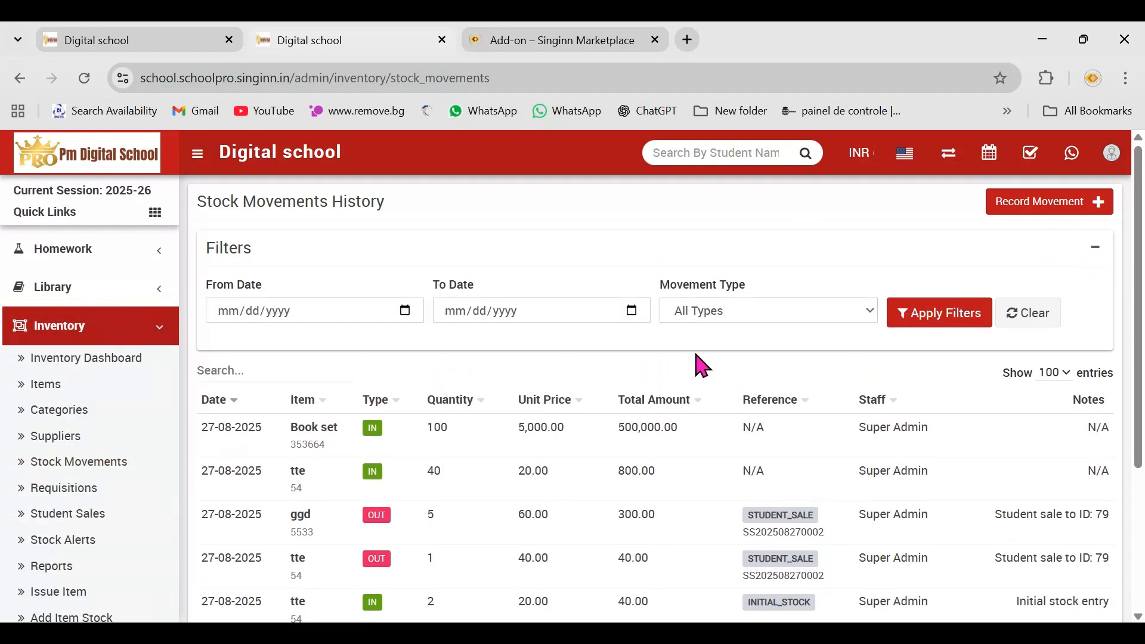
pyautogui.click(825, 322)
pyautogui.click(1095, 250)
pyautogui.moveTo(1139, 246)
pyautogui.mouseDown()
pyautogui.moveTo(1142, 295)
pyautogui.moveTo(1134, 267)
pyautogui.mouseUp()
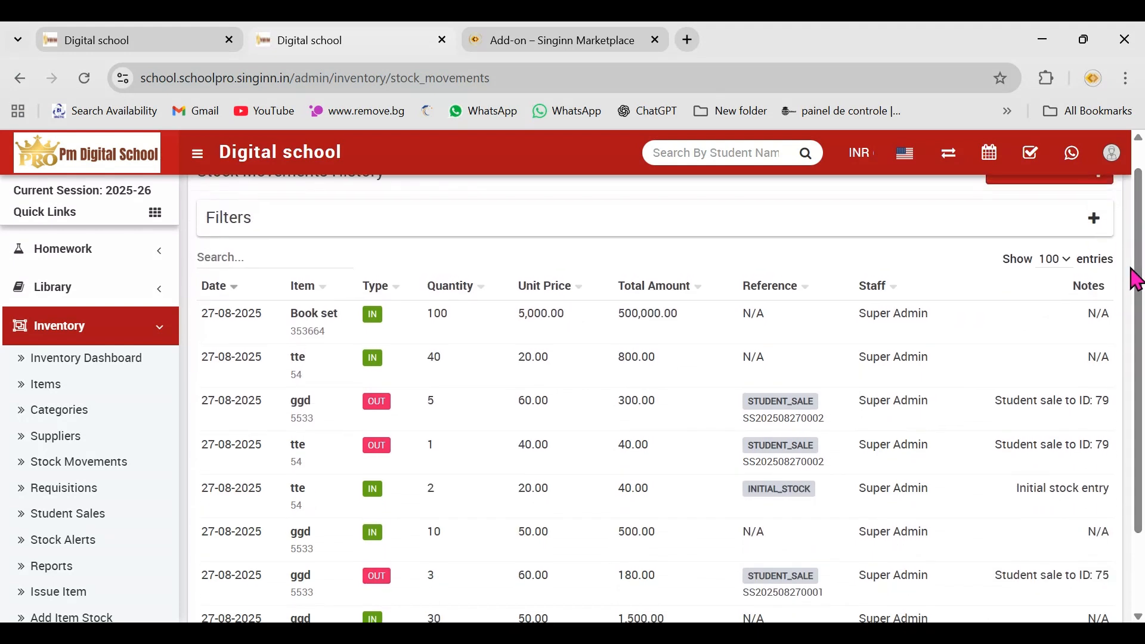
pyautogui.moveTo(746, 401); pyautogui.dragTo(806, 425)
pyautogui.click(806, 424)
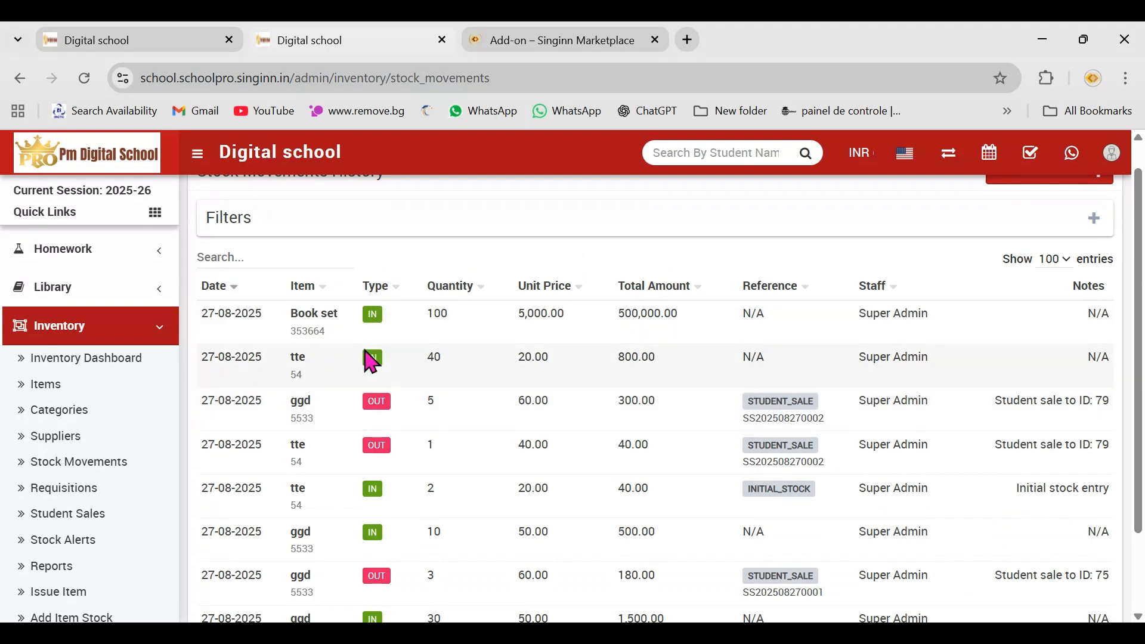
pyautogui.moveTo(360, 403); pyautogui.dragTo(383, 406)
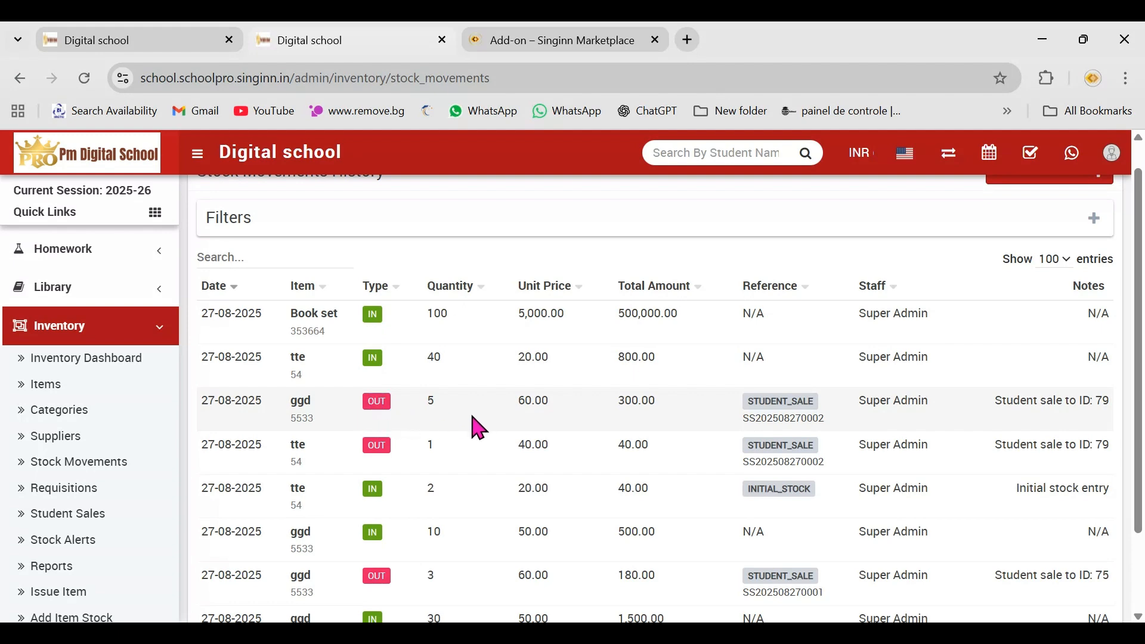
pyautogui.scroll(-1, 1139, 291)
pyautogui.scroll(-1, 1139, 291)
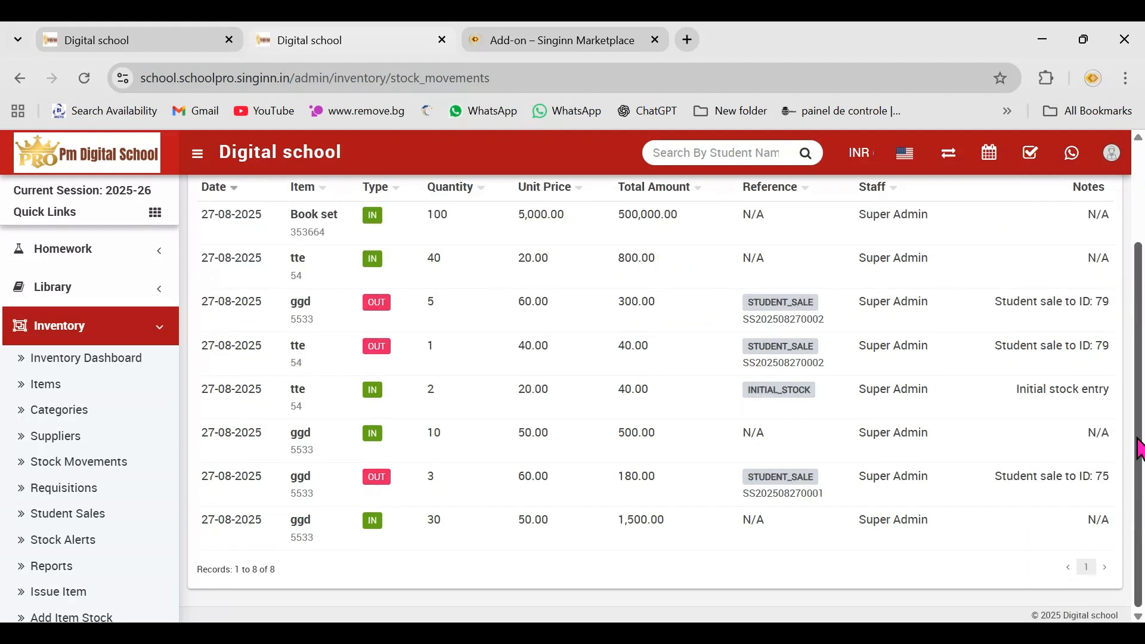
pyautogui.scroll(3, 979, 230)
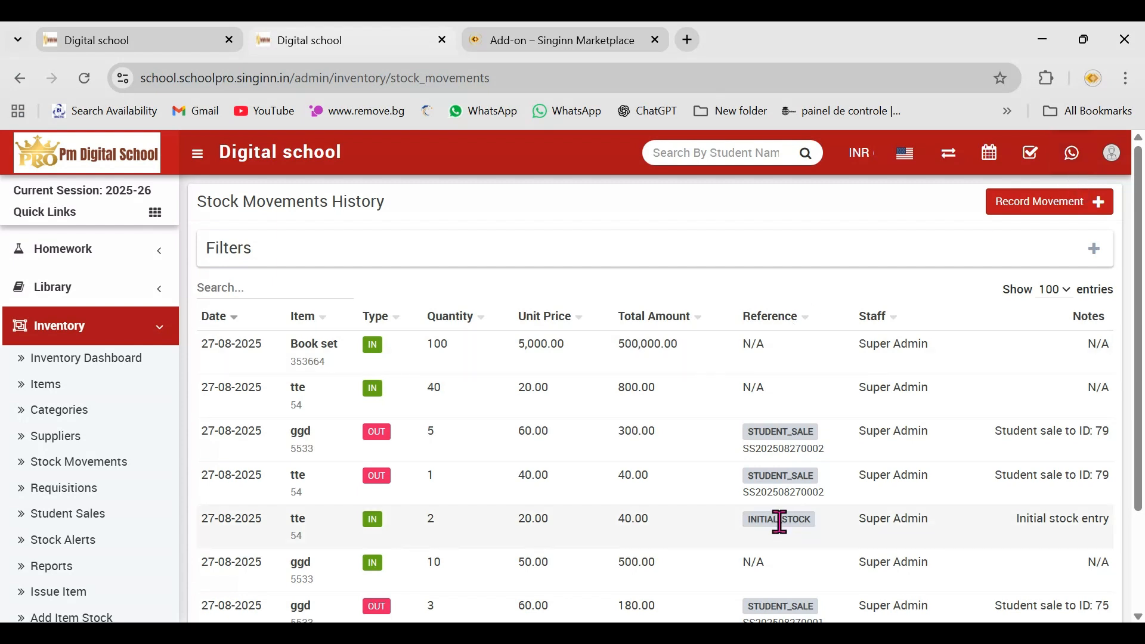
pyautogui.moveTo(741, 453); pyautogui.dragTo(839, 471)
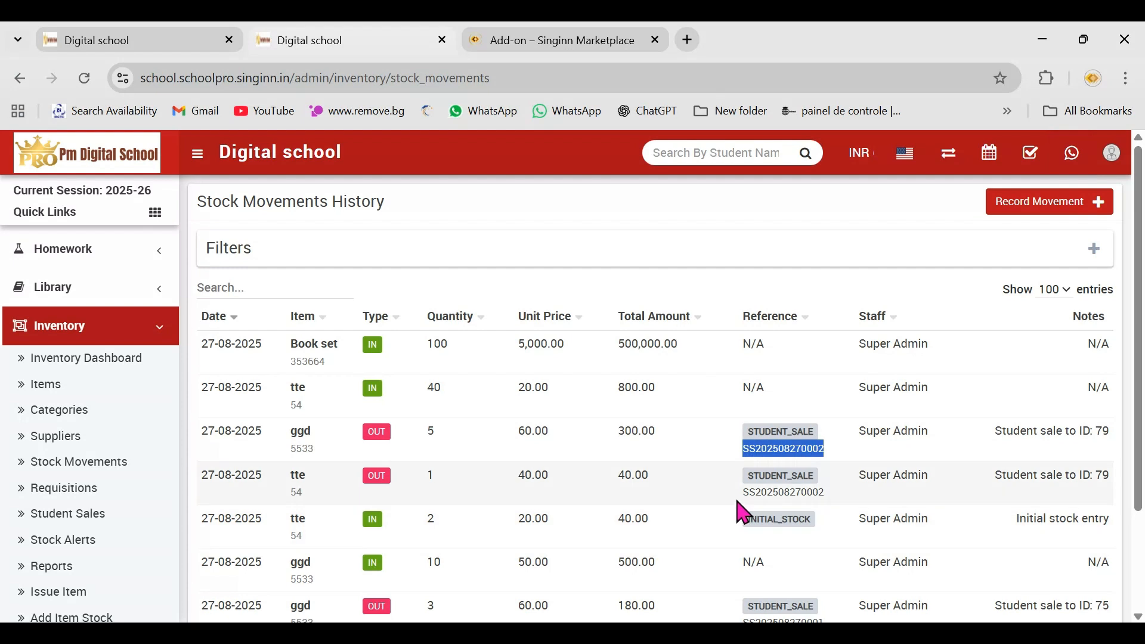
pyautogui.moveTo(744, 511); pyautogui.dragTo(820, 485)
pyautogui.click(746, 562)
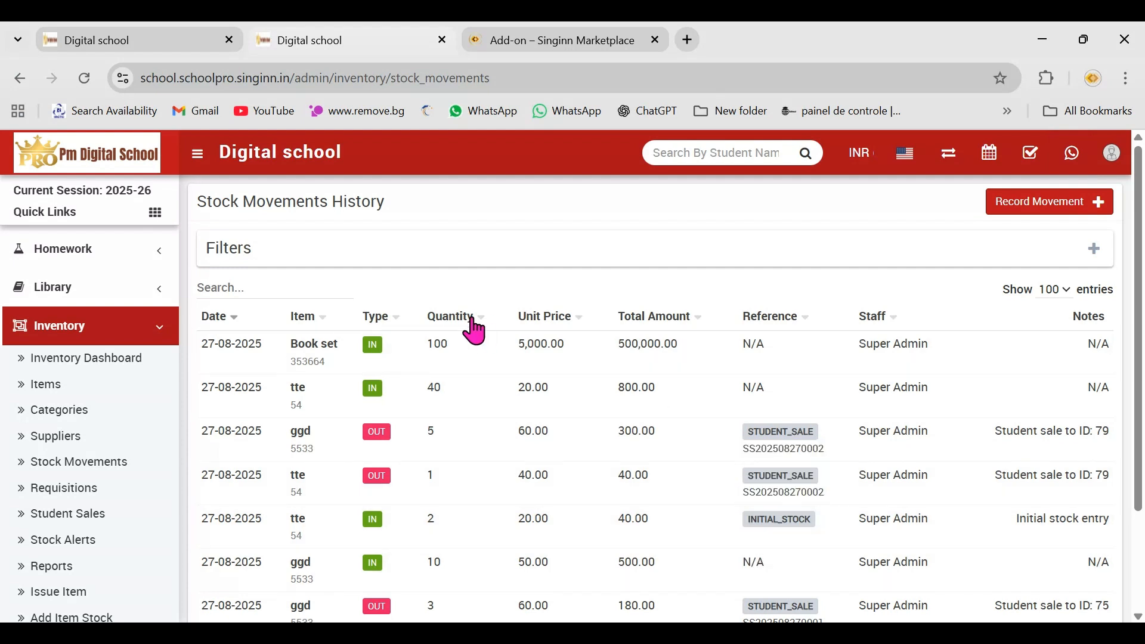
pyautogui.doubleClick(372, 345)
pyautogui.click(86, 491)
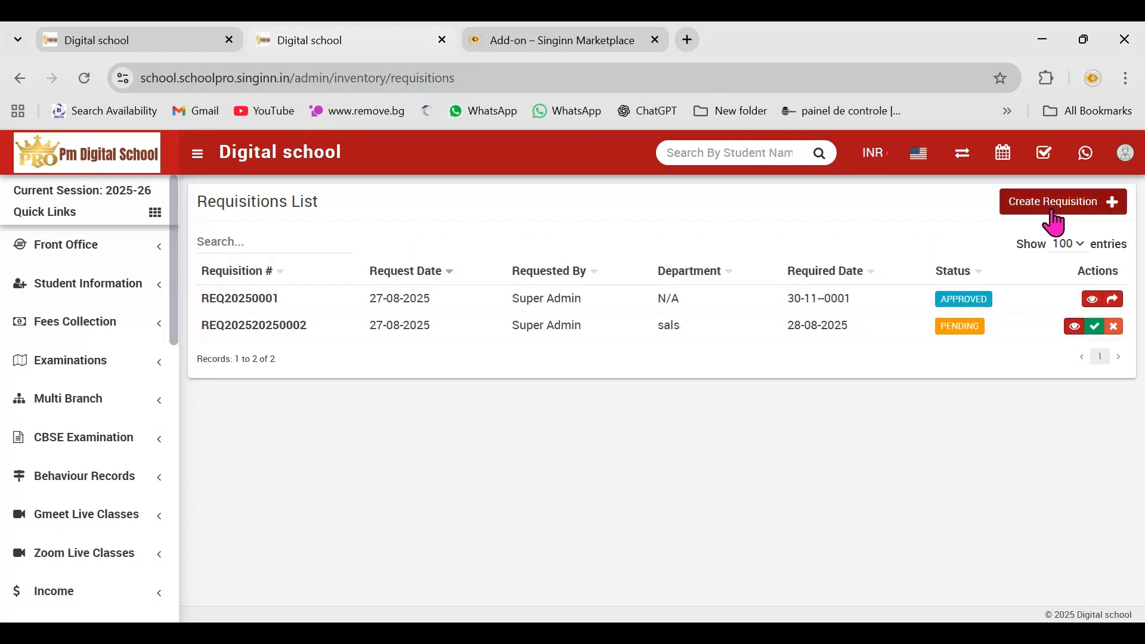
# - Check requisition REQ20250001's details, close that tab, and start a new requisition
pyautogui.click(1093, 301)
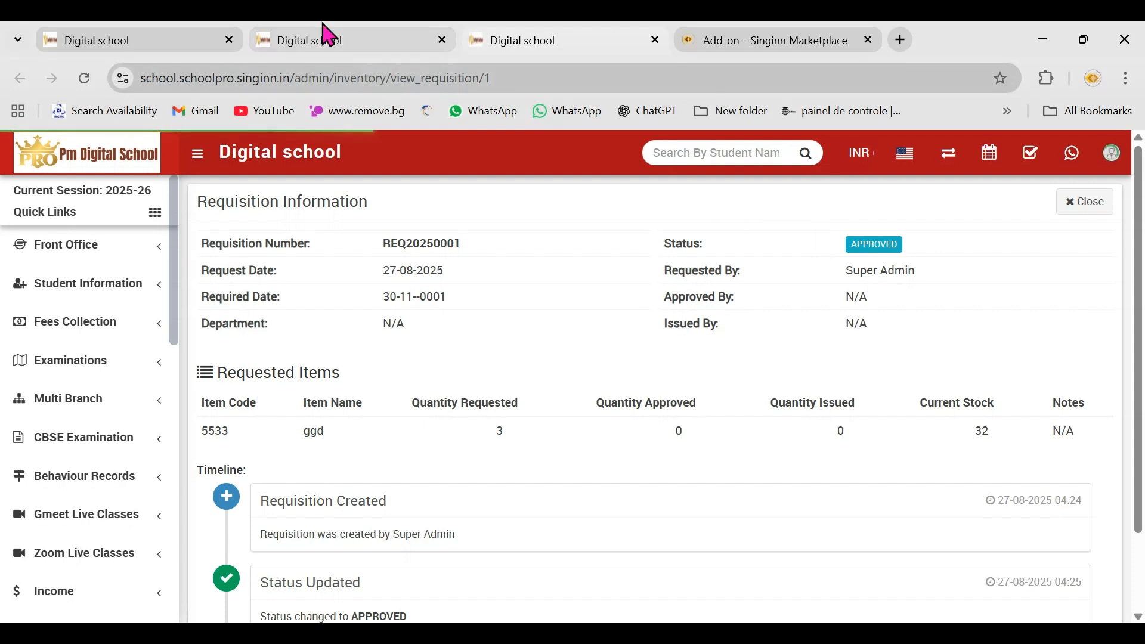
pyautogui.click(322, 33)
pyautogui.click(655, 40)
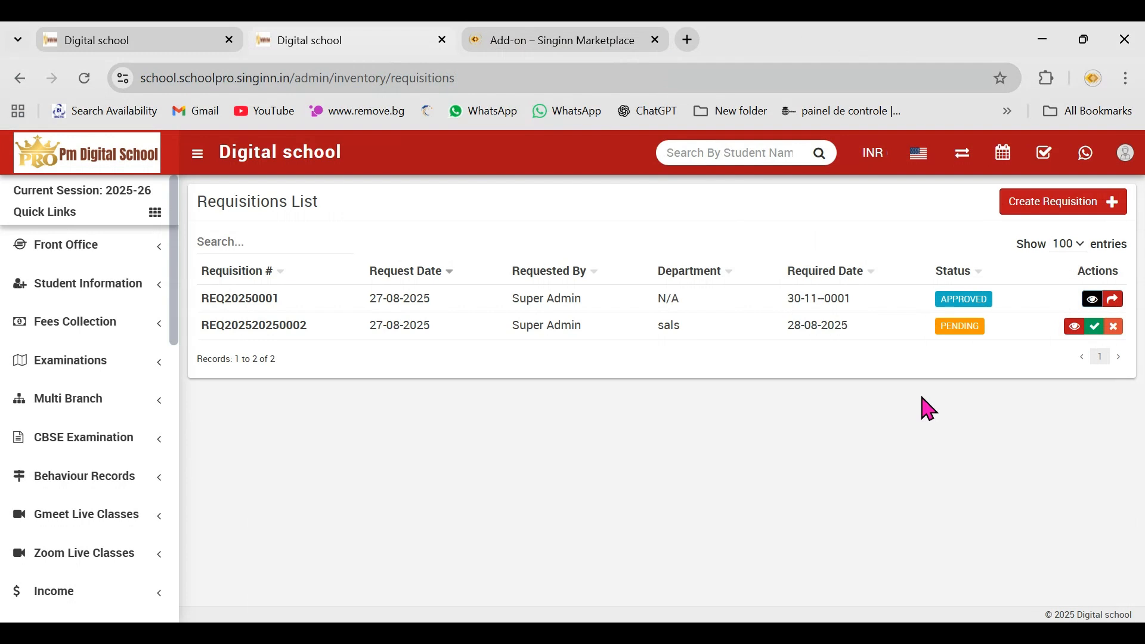
pyautogui.click(1012, 210)
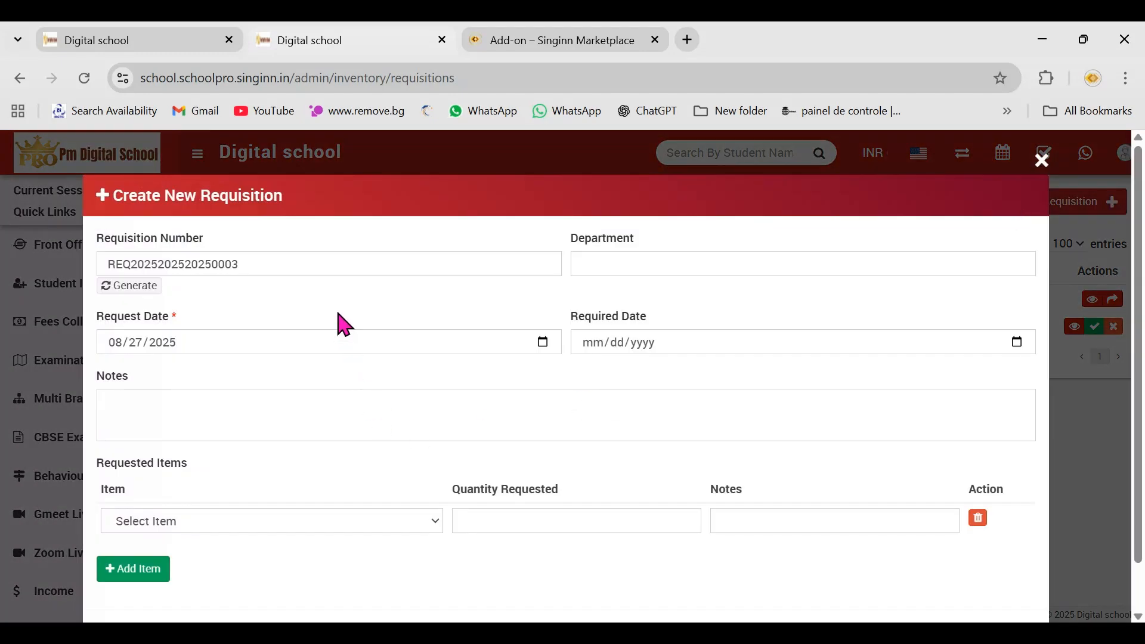
# - Set the new requisition's required date to 08/27/2025
pyautogui.click(608, 259)
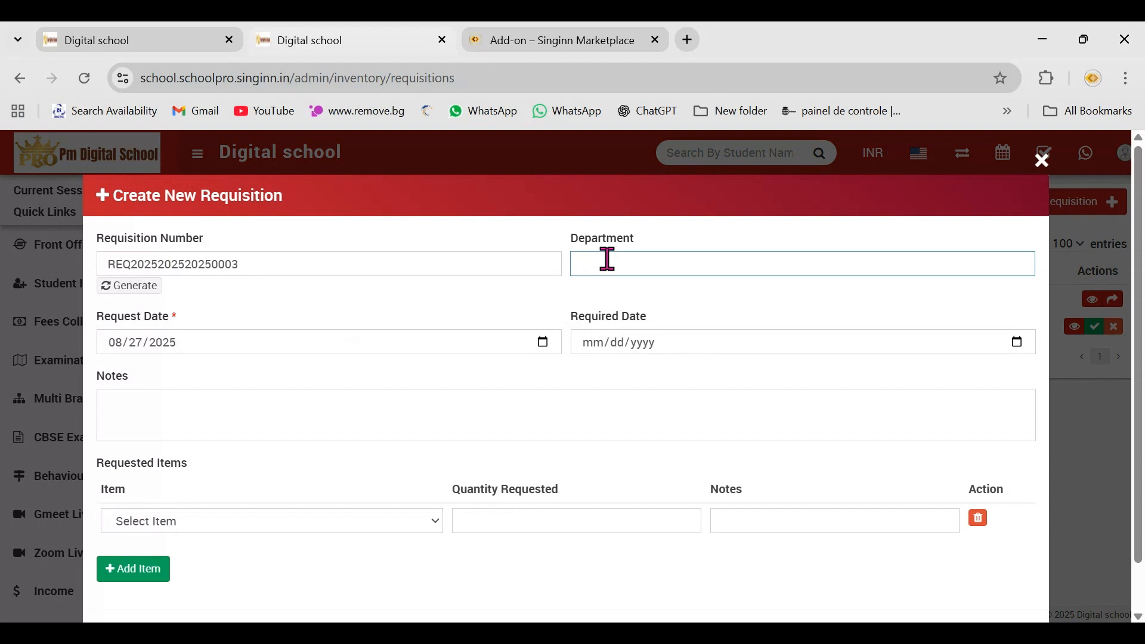
pyautogui.tripleClick(111, 240)
pyautogui.click(189, 427)
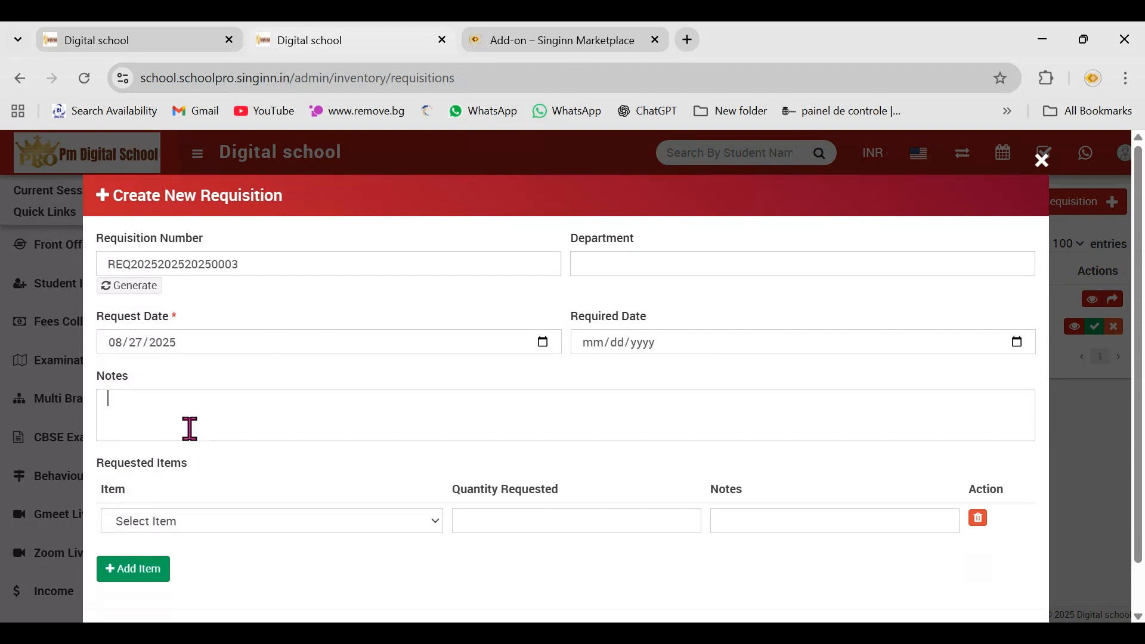
pyautogui.click(135, 288)
pyautogui.click(179, 429)
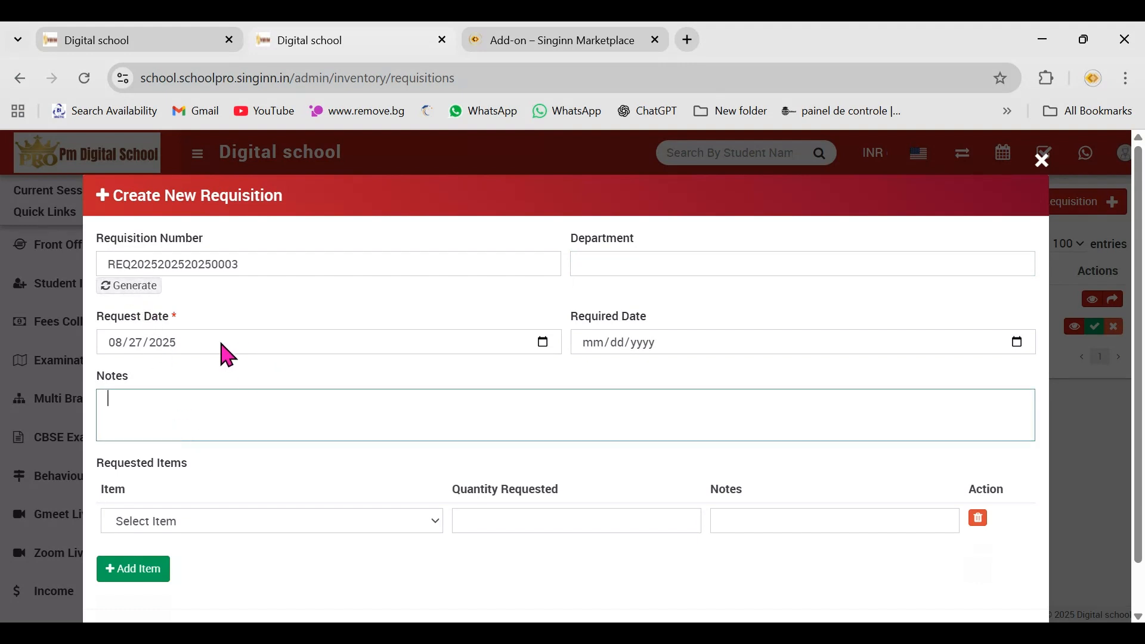
pyautogui.click(631, 355)
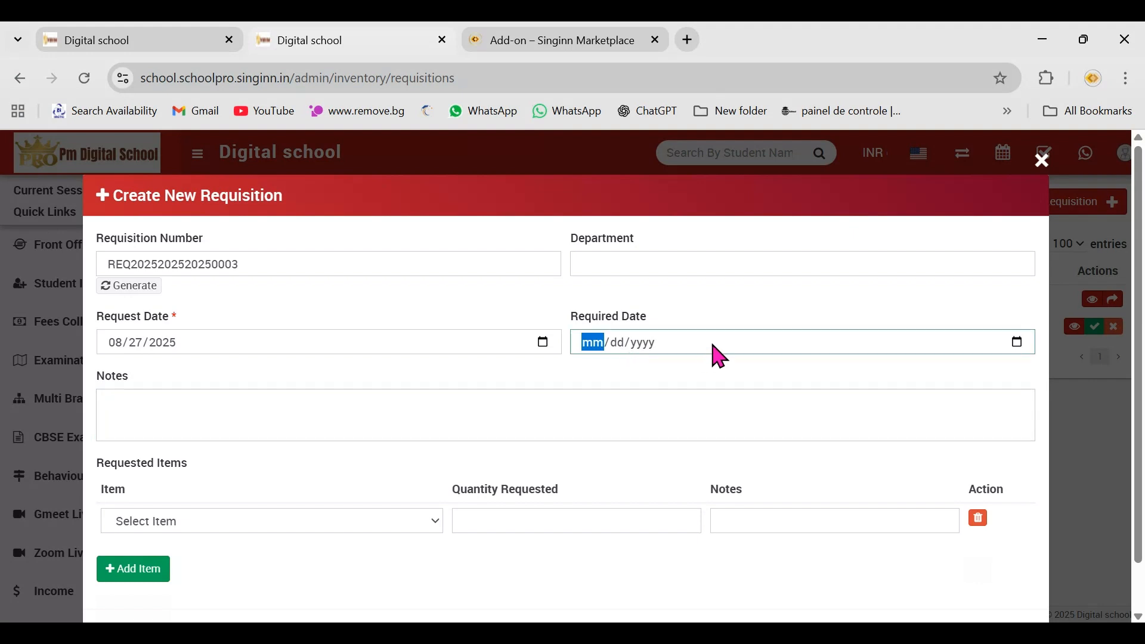
pyautogui.click(1018, 343)
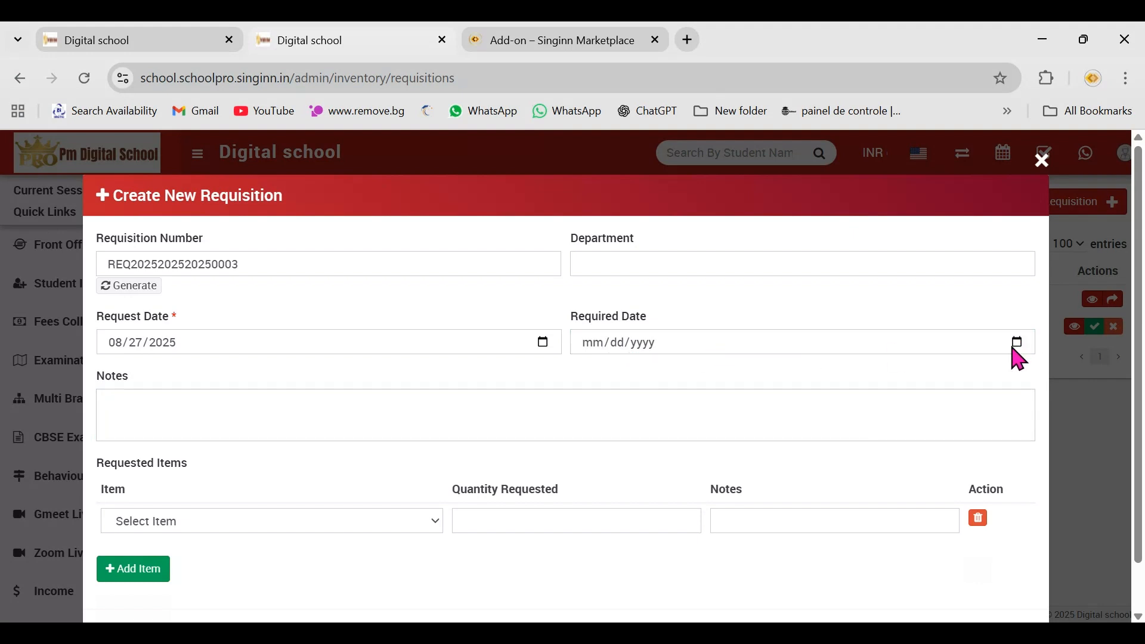
pyautogui.click(671, 532)
# - Request Book set with quantity 2 and tte with quantity 3
pyautogui.click(257, 525)
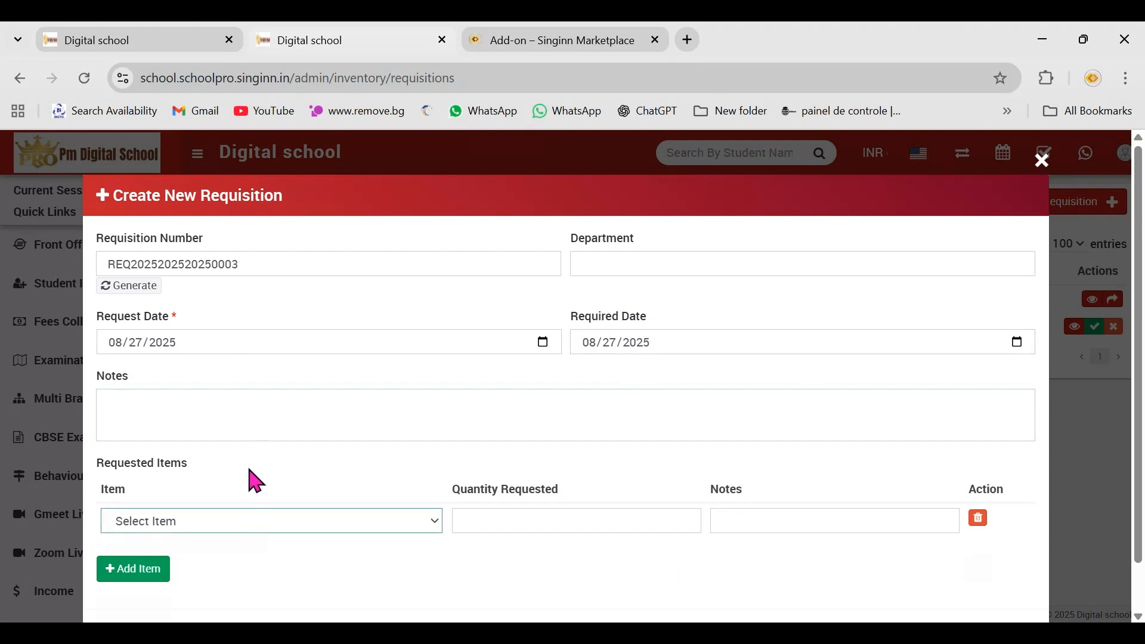
pyautogui.click(254, 463)
pyautogui.click(513, 524)
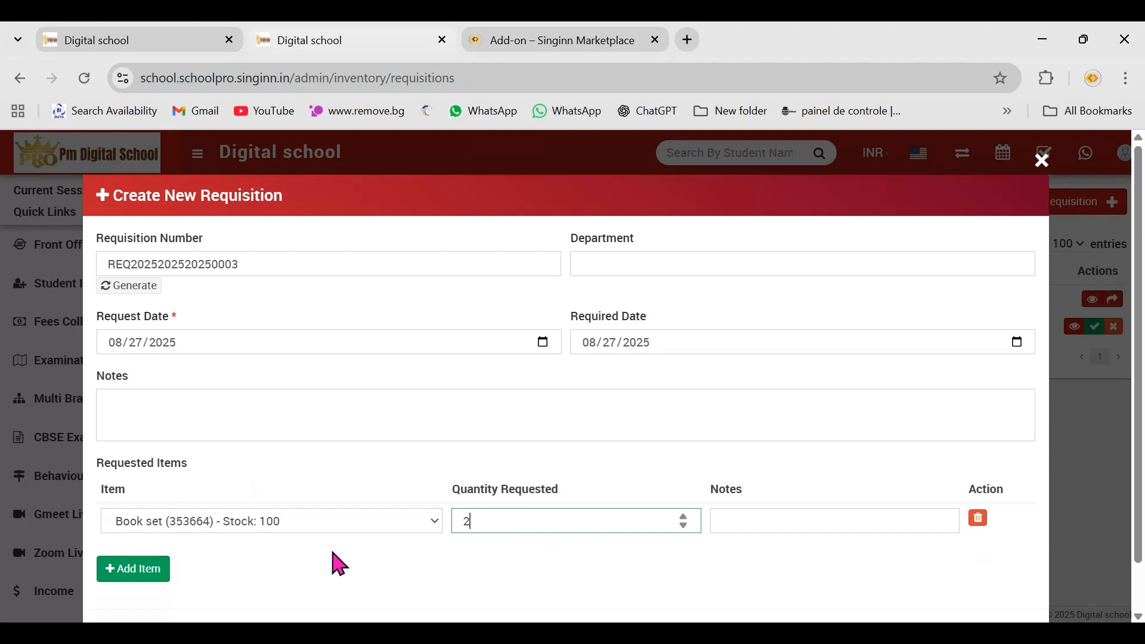
pyautogui.click(102, 577)
pyautogui.click(158, 560)
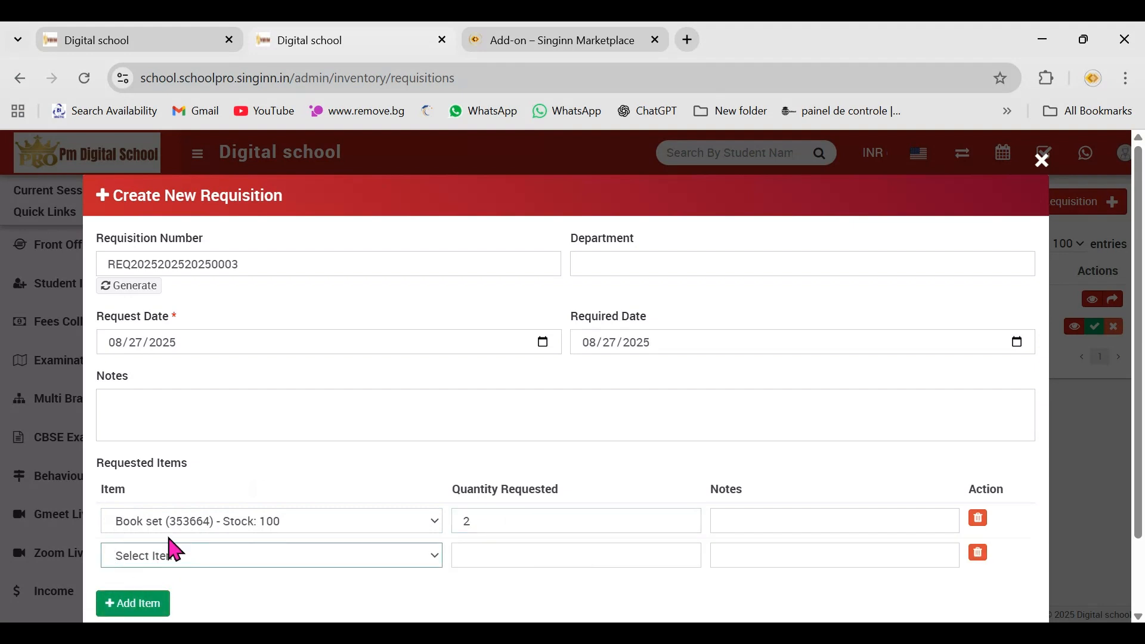
pyautogui.click(182, 540)
pyautogui.click(499, 557)
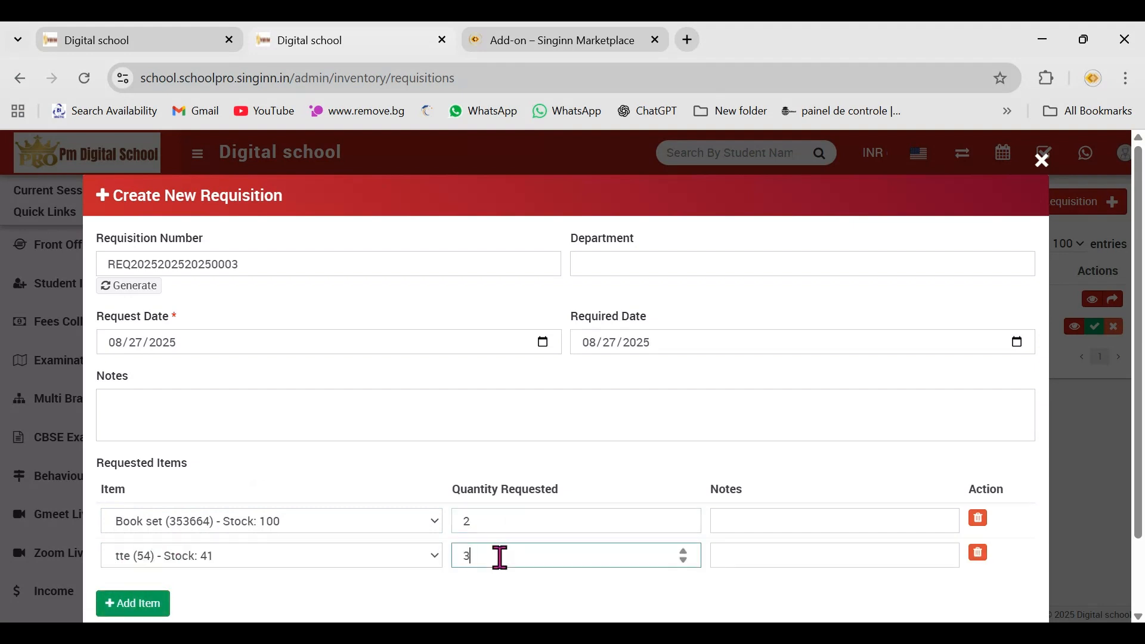
pyautogui.click(591, 620)
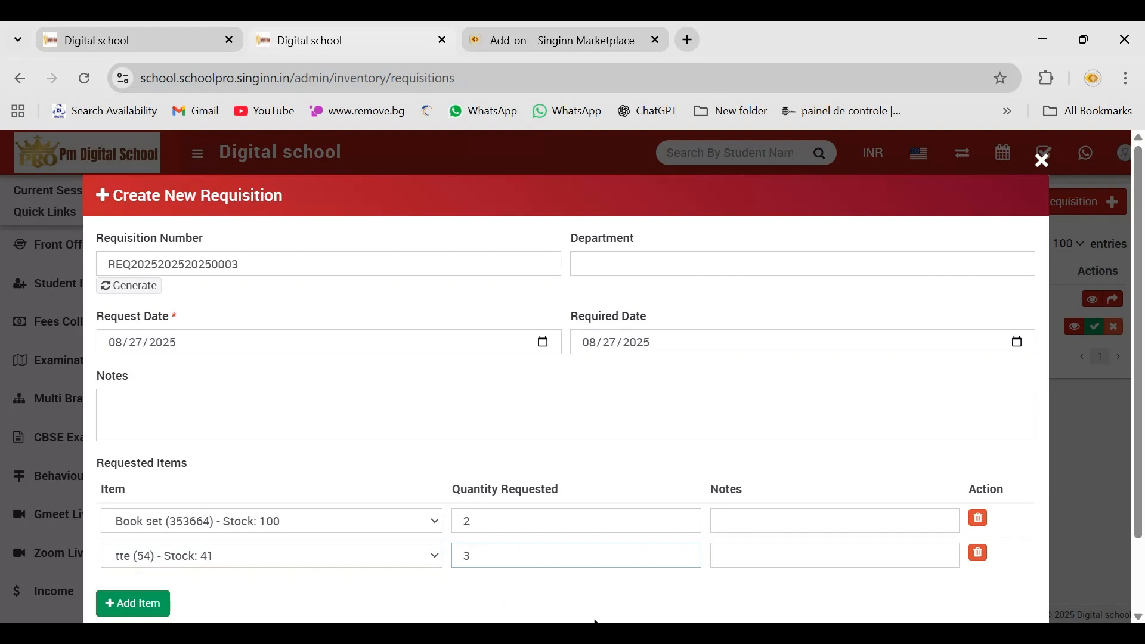
# - Note each item 'cod', add the overall notes 'cod odder and quction', and submit
pyautogui.click(851, 527)
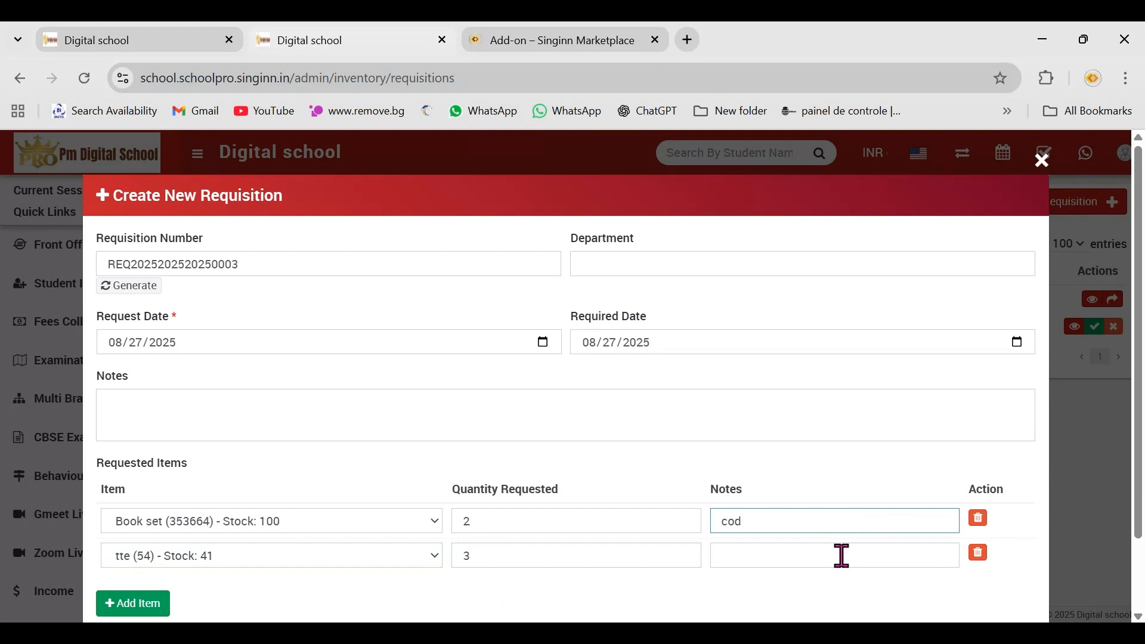
pyautogui.click(841, 554)
pyautogui.write('cod')
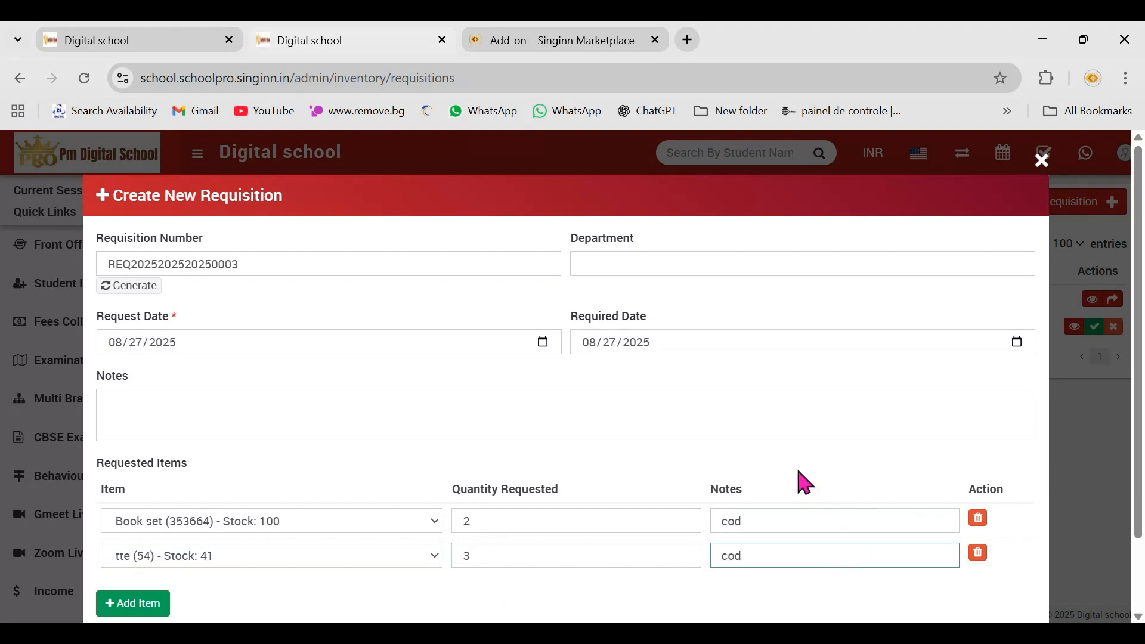
pyautogui.click(748, 401)
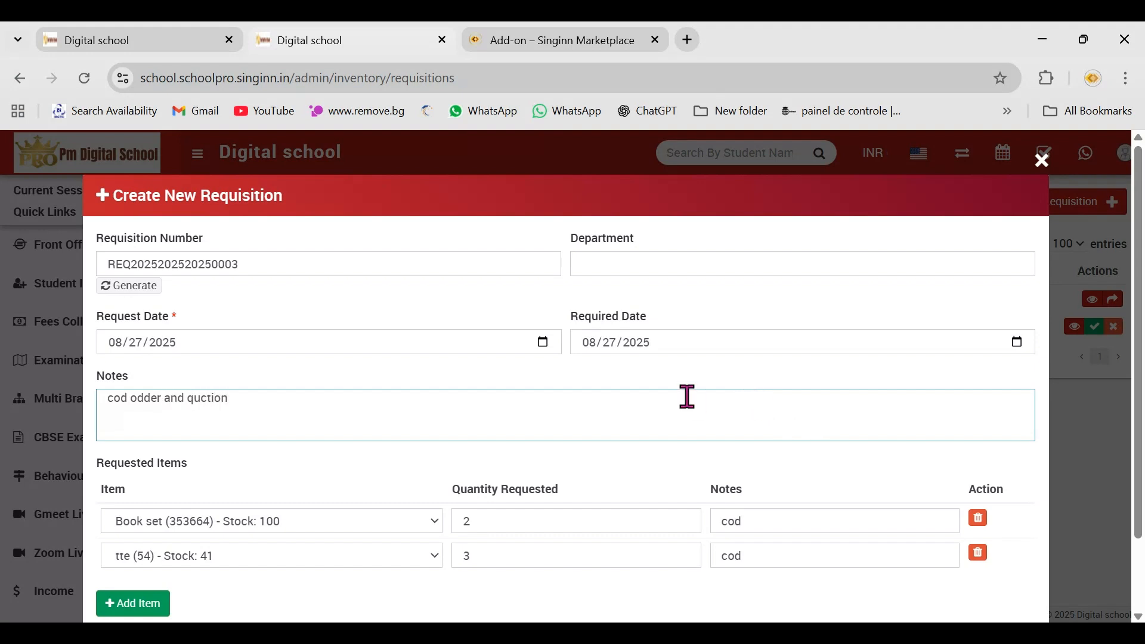
pyautogui.scroll(-3, 946, 399)
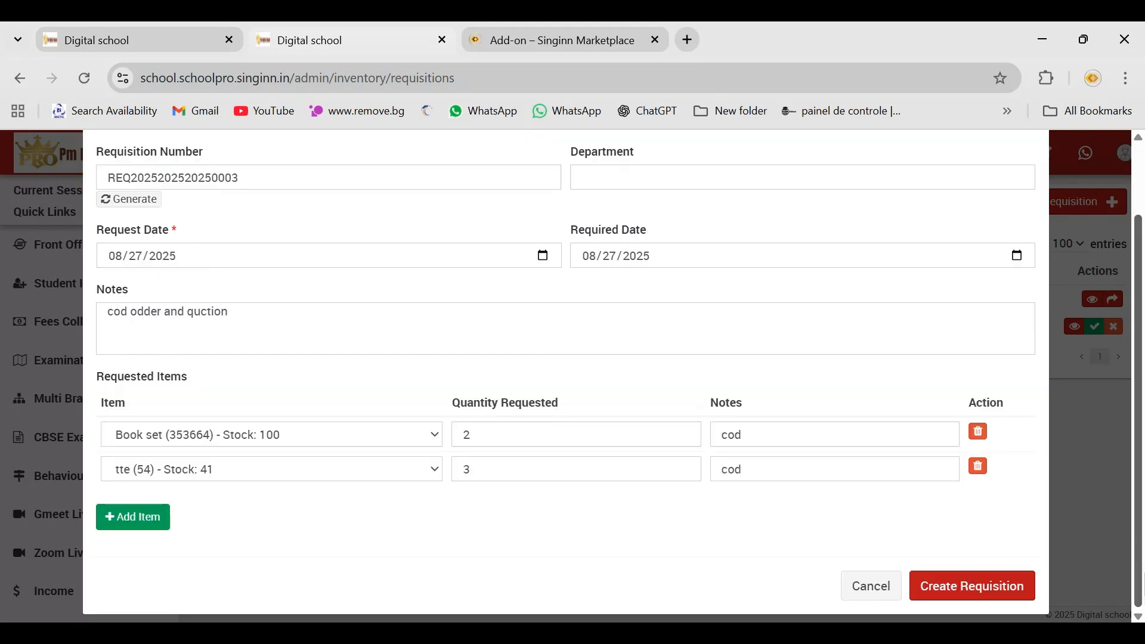
pyautogui.click(936, 597)
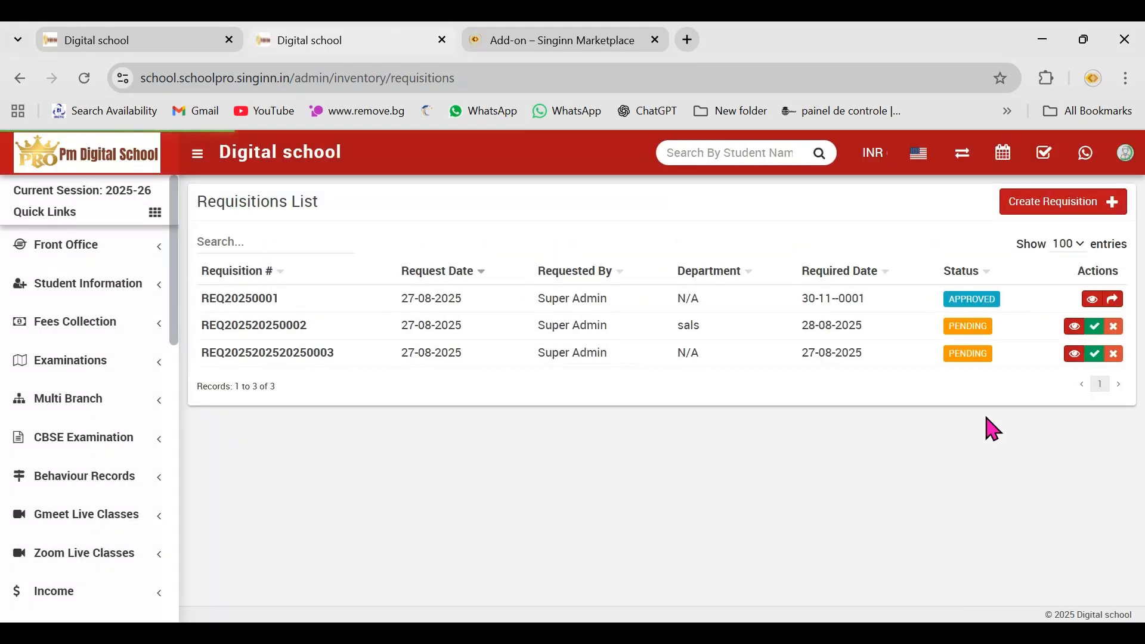
pyautogui.doubleClick(279, 353)
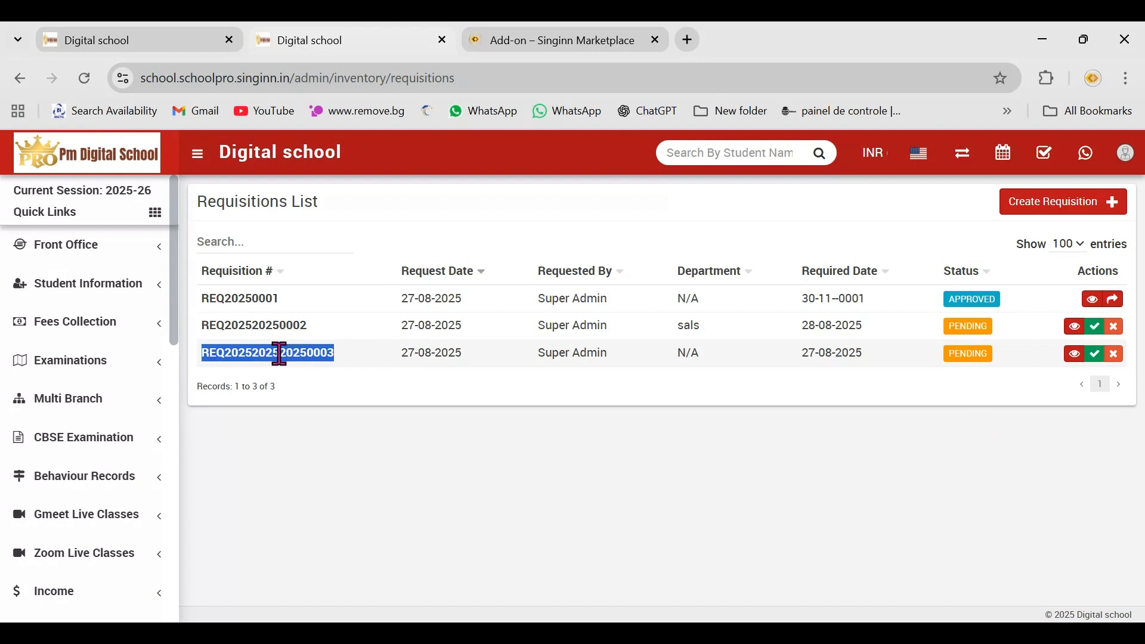
pyautogui.click(871, 435)
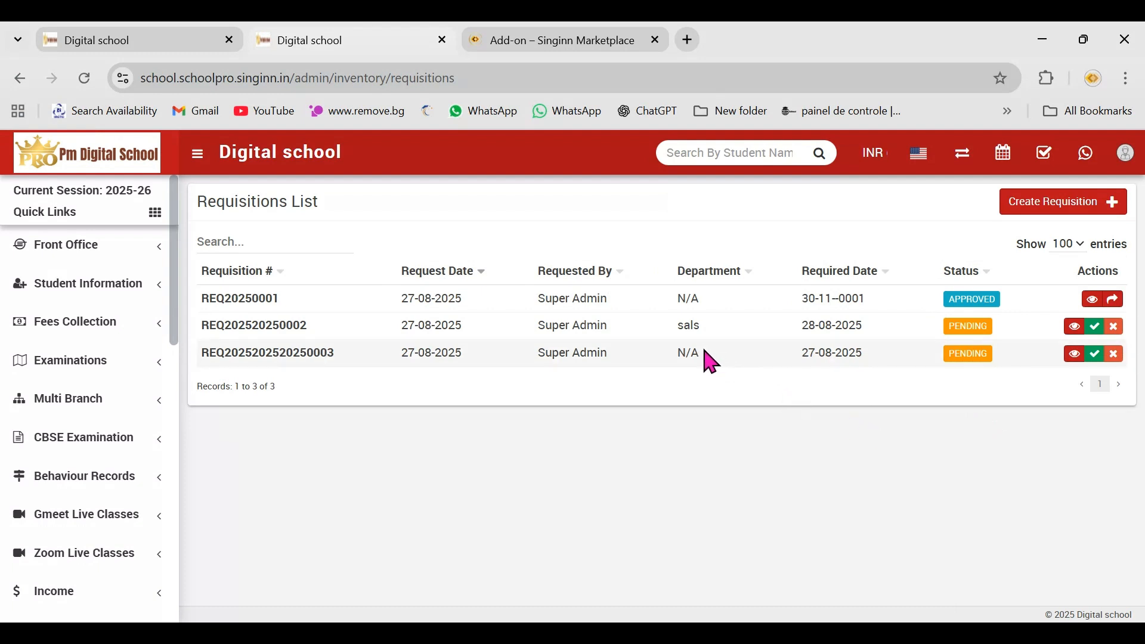
pyautogui.click(1061, 355)
pyautogui.scroll(-2, 656, 388)
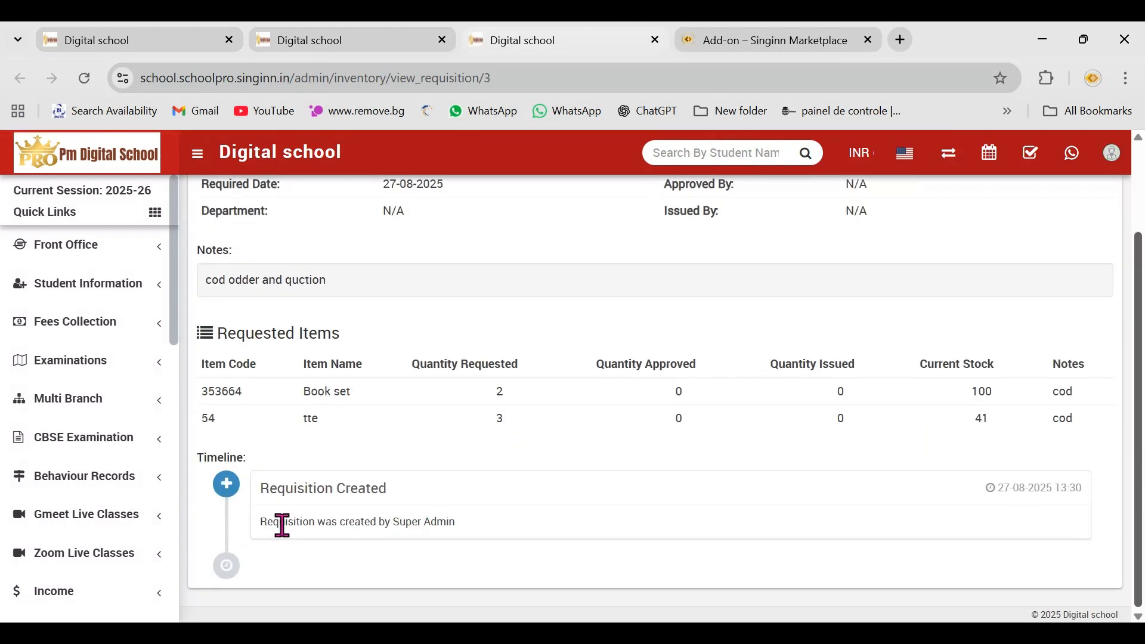
pyautogui.moveTo(273, 524); pyautogui.dragTo(261, 524)
pyautogui.keyDown('shift'); pyautogui.click(437, 525); pyautogui.keyUp('shift')
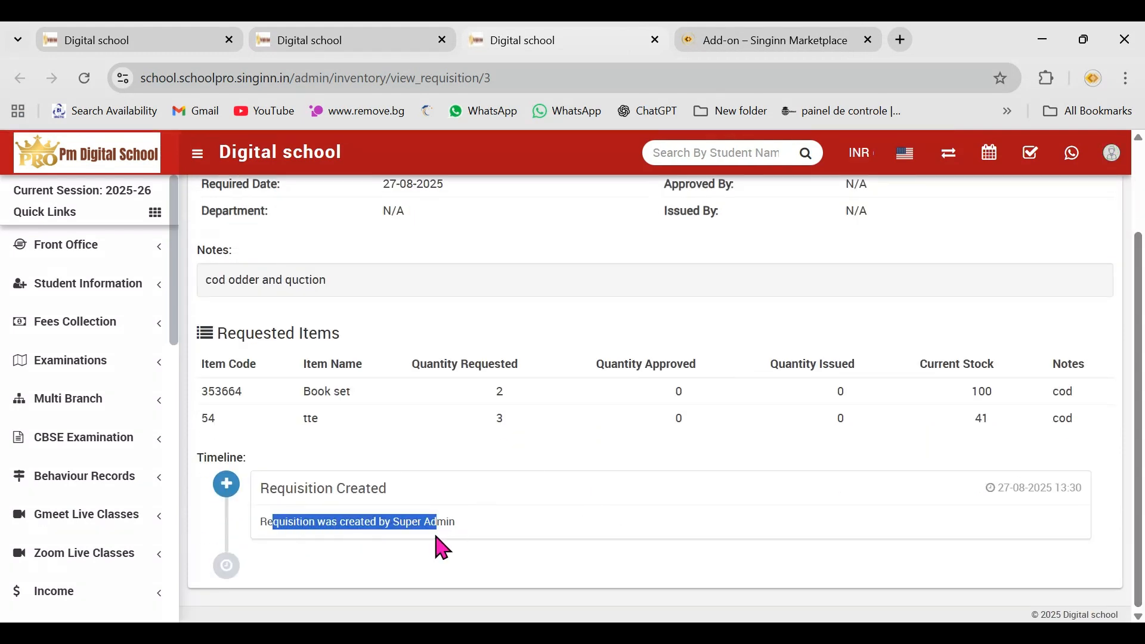
pyautogui.doubleClick(441, 522)
pyautogui.click(337, 38)
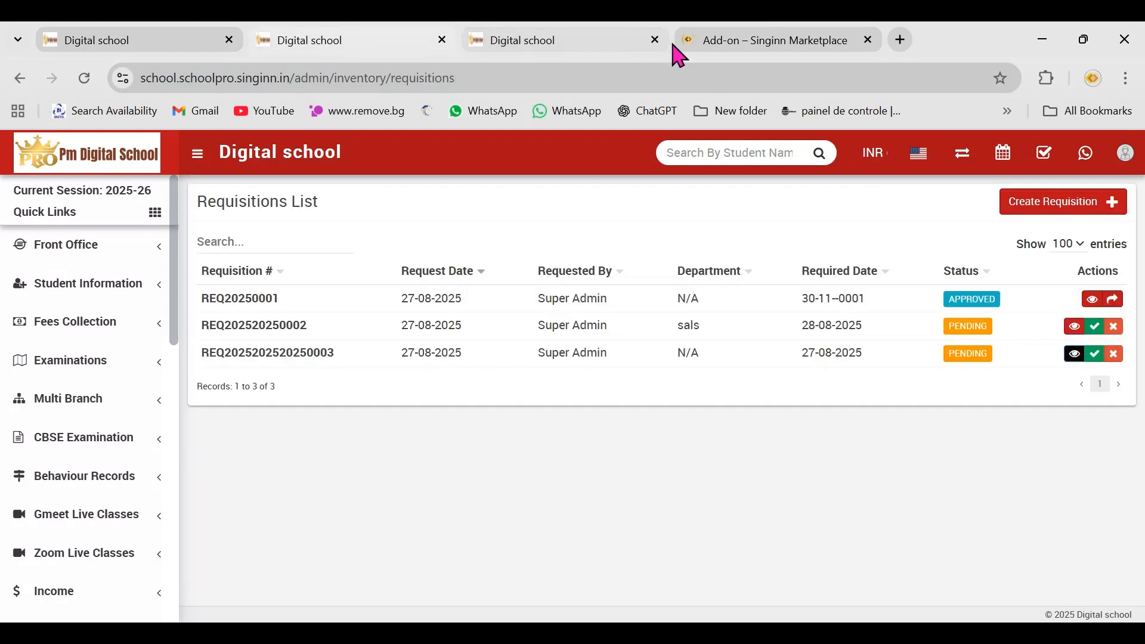
pyautogui.click(656, 39)
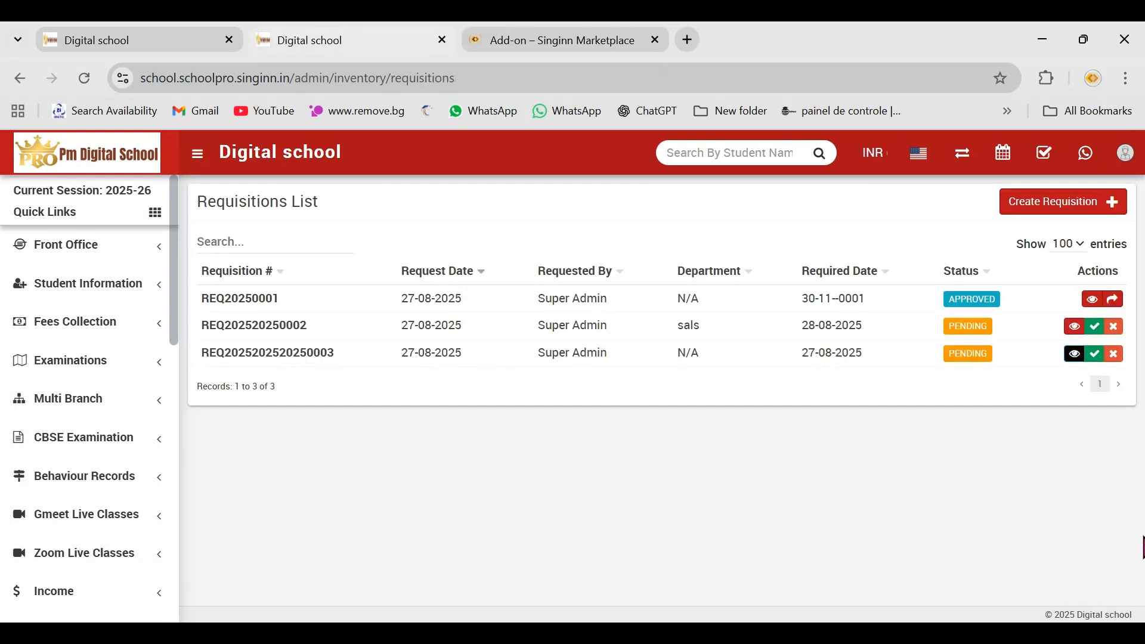
pyautogui.click(1113, 355)
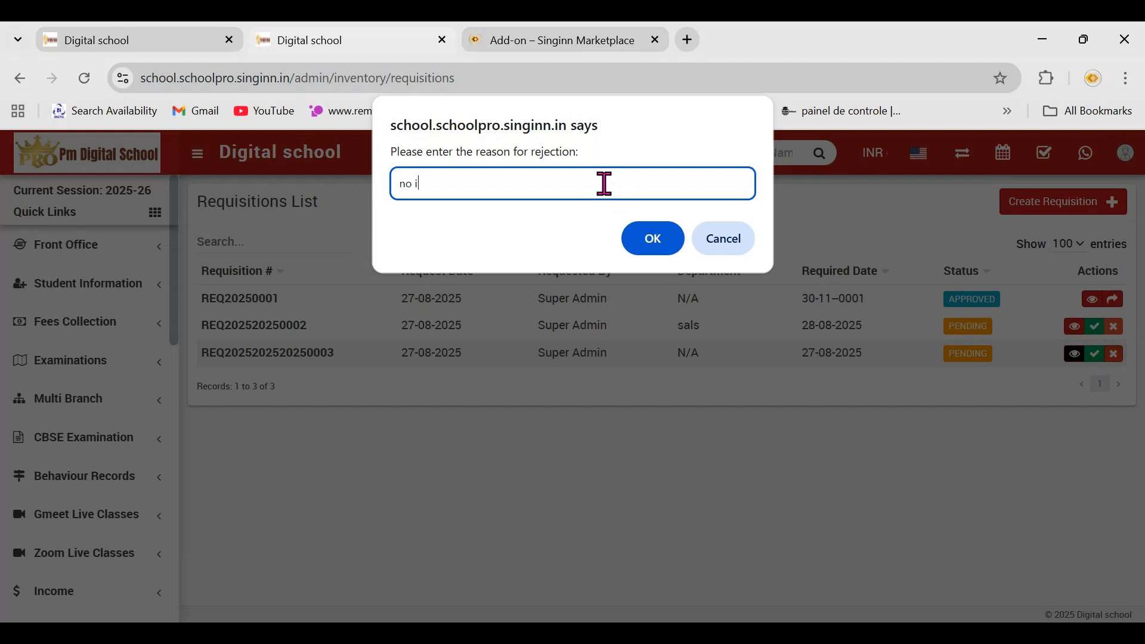
pyautogui.write('no interested')
pyautogui.click(645, 250)
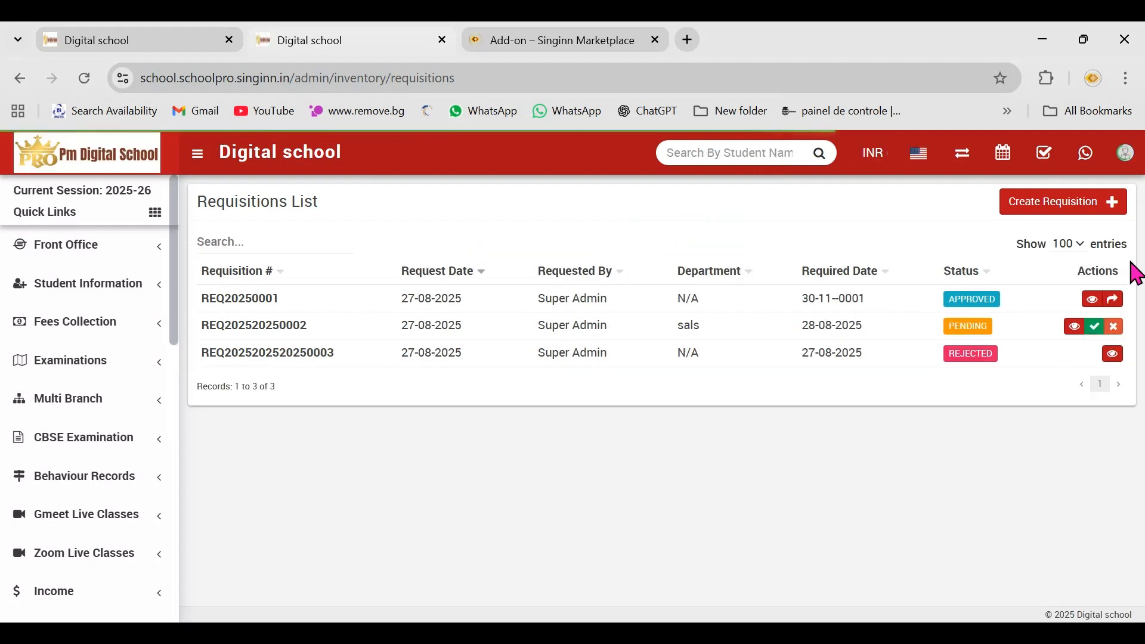
pyautogui.click(1112, 355)
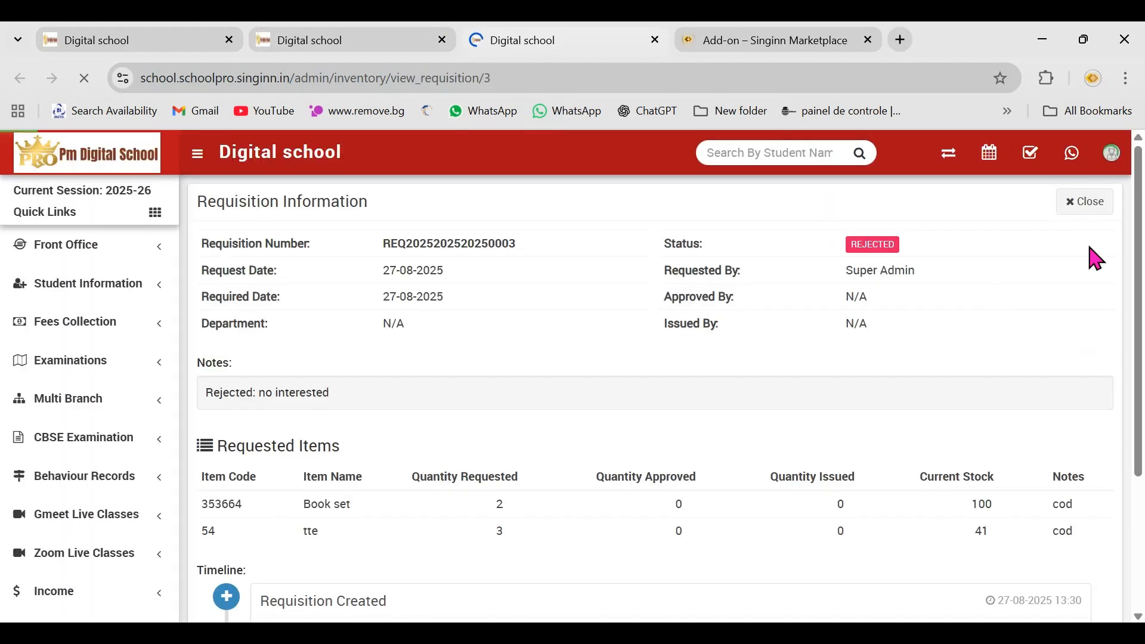
pyautogui.scroll(-3, 365, 584)
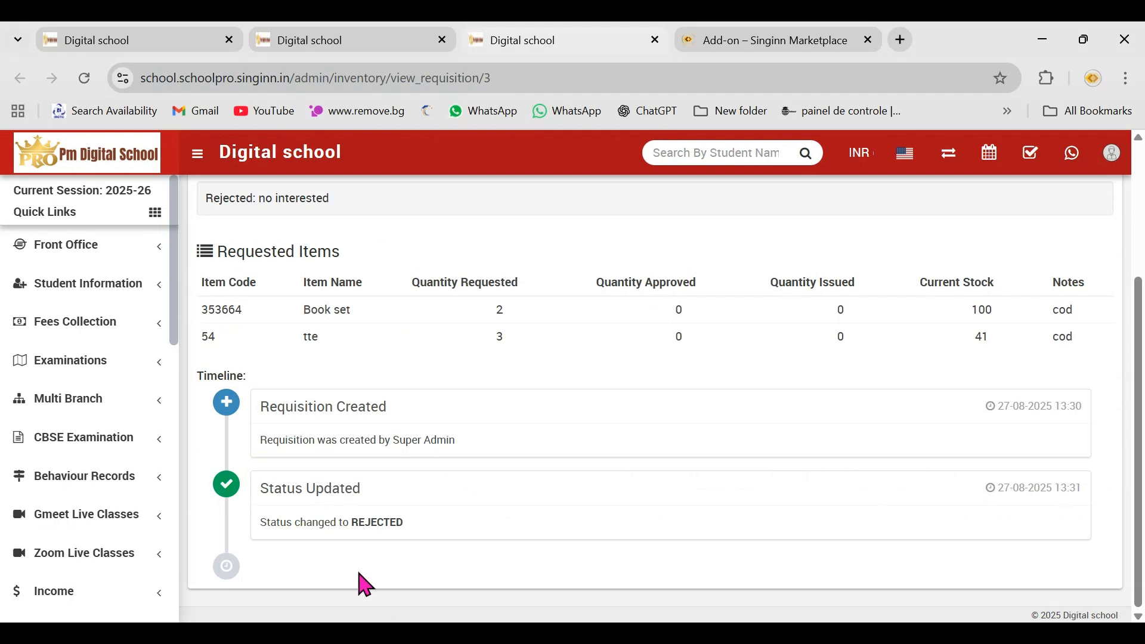
pyautogui.doubleClick(297, 521)
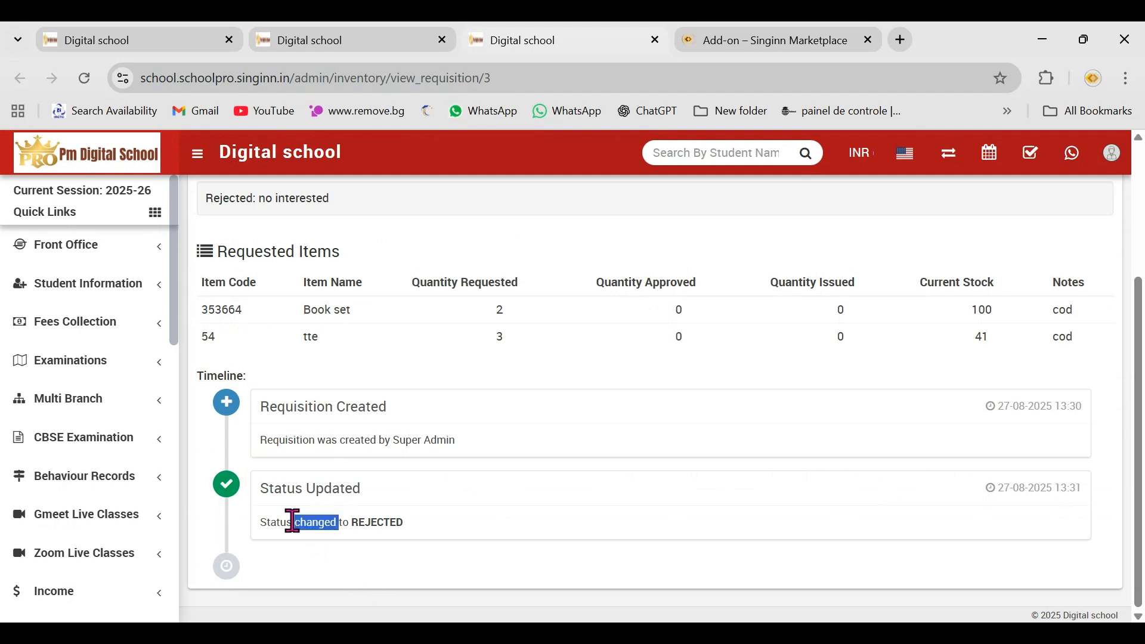
pyautogui.tripleClick(285, 492)
pyautogui.doubleClick(307, 522)
pyautogui.doubleClick(273, 522)
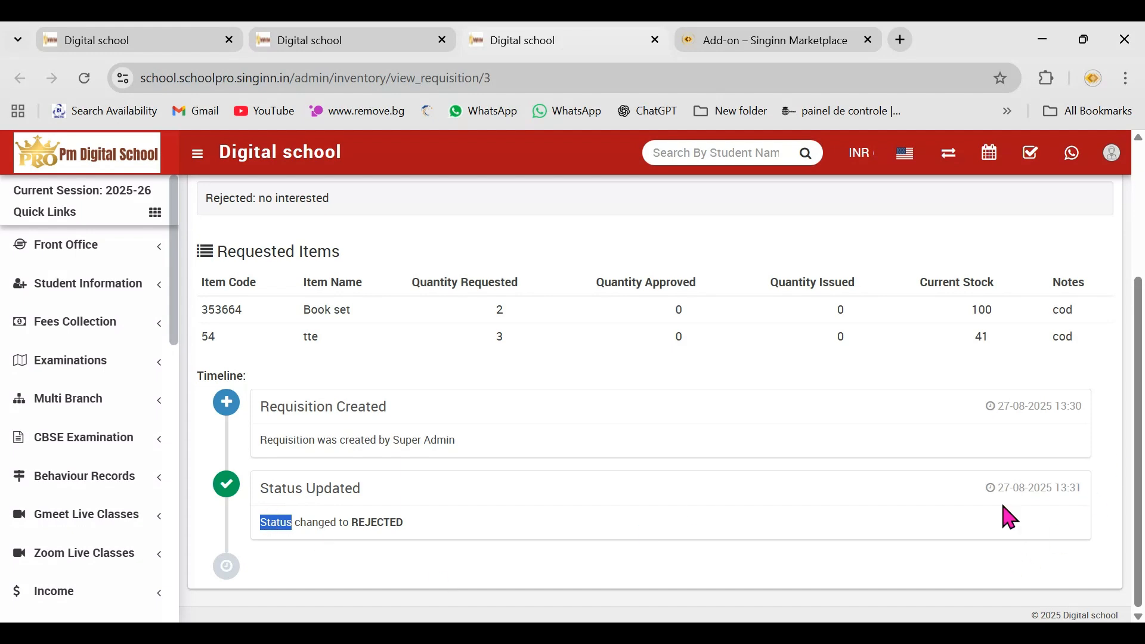
pyautogui.scroll(3, 1127, 331)
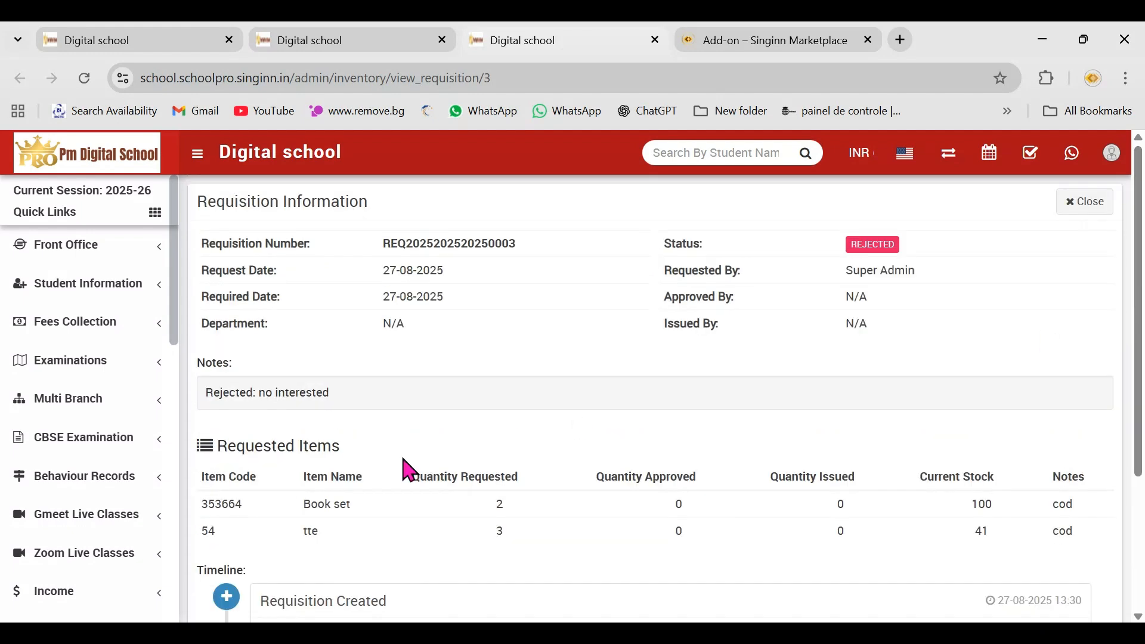
pyautogui.moveTo(209, 393); pyautogui.dragTo(371, 416)
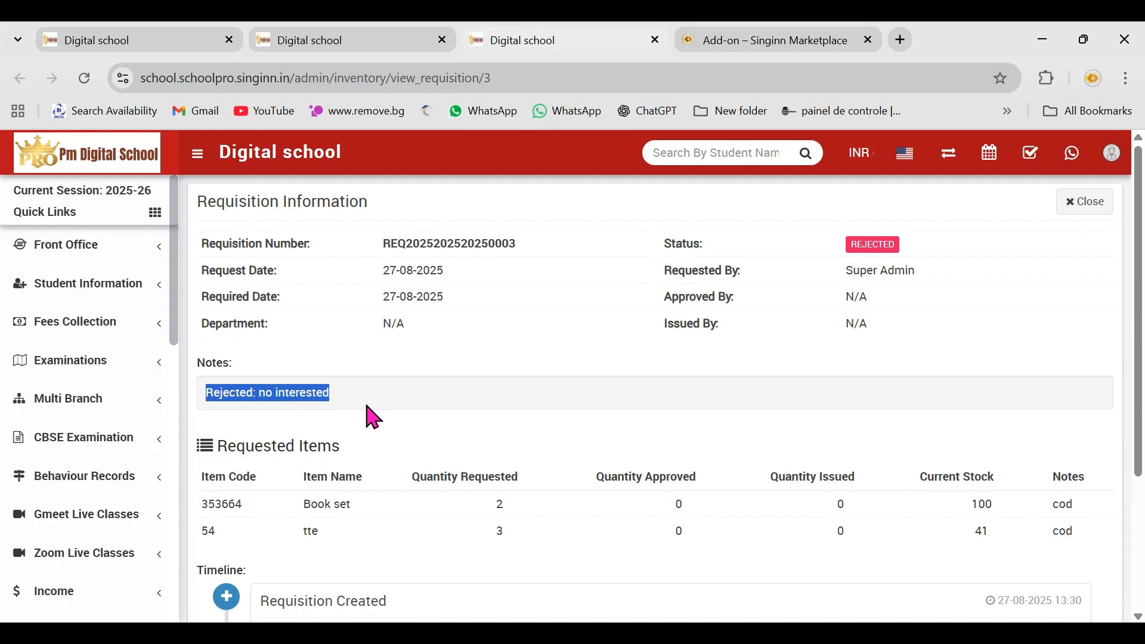
pyautogui.click(366, 406)
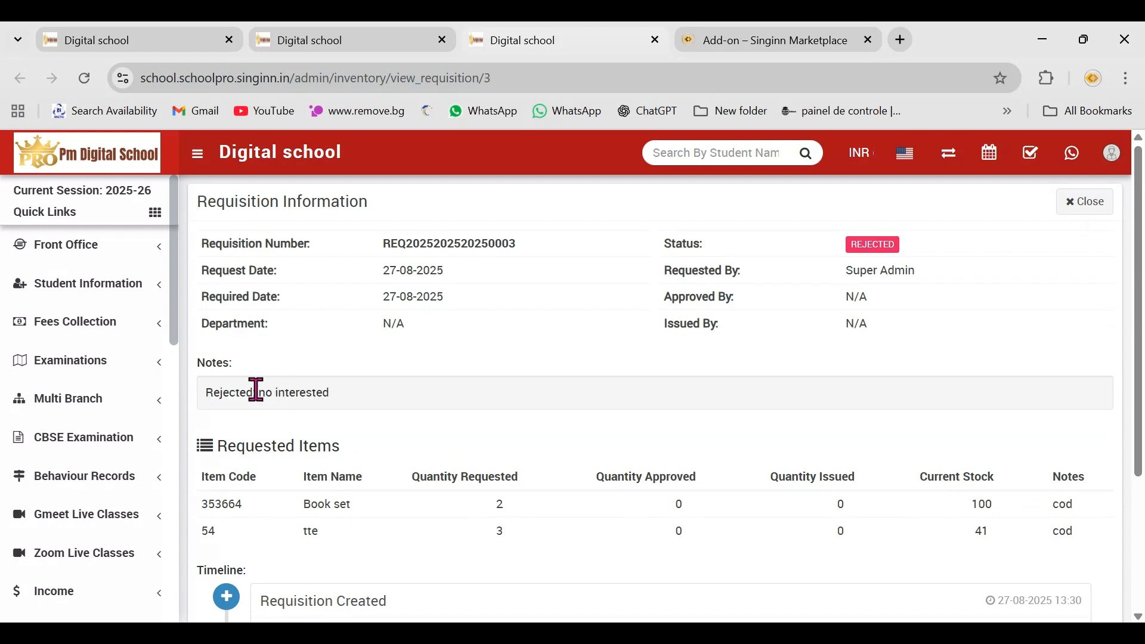
pyautogui.moveTo(256, 391); pyautogui.dragTo(391, 396)
pyautogui.click(1096, 205)
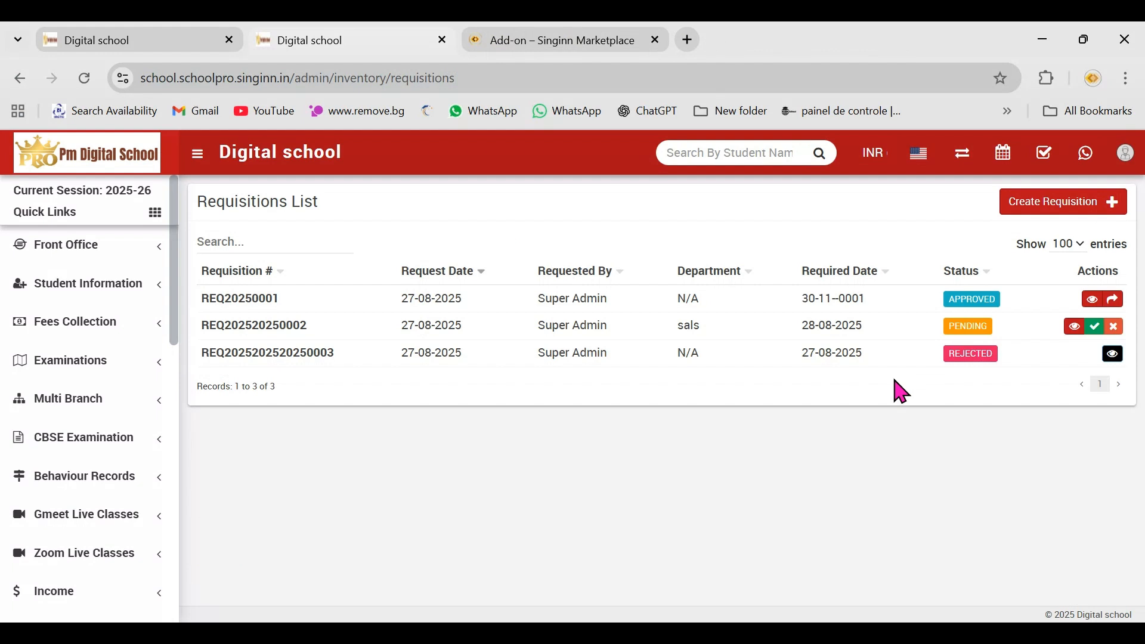
pyautogui.click(1094, 326)
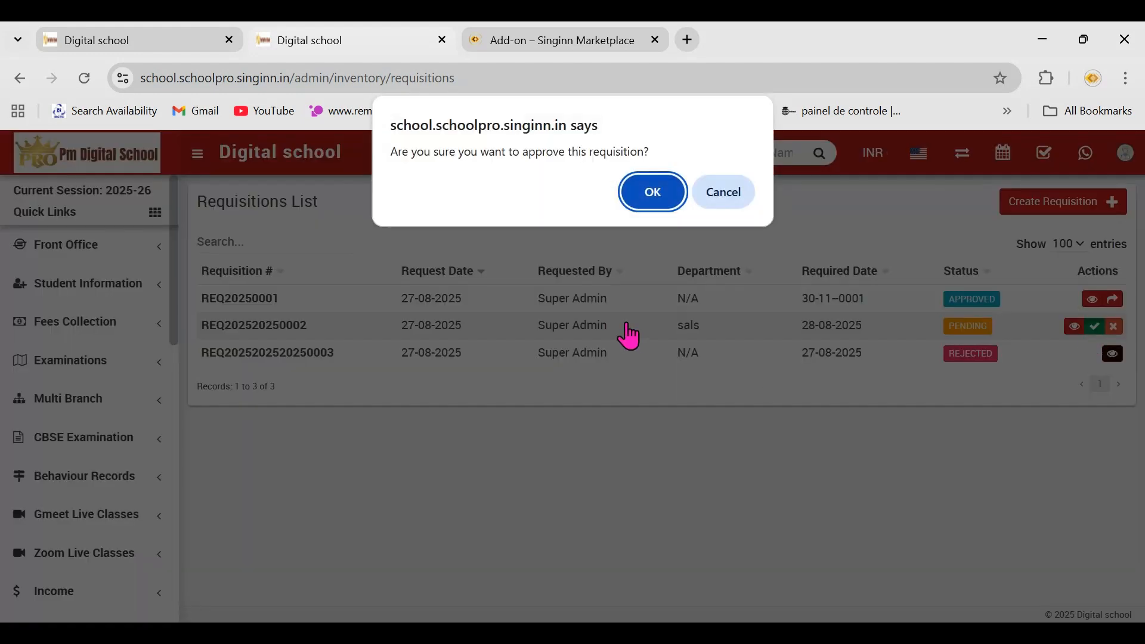
pyautogui.click(649, 189)
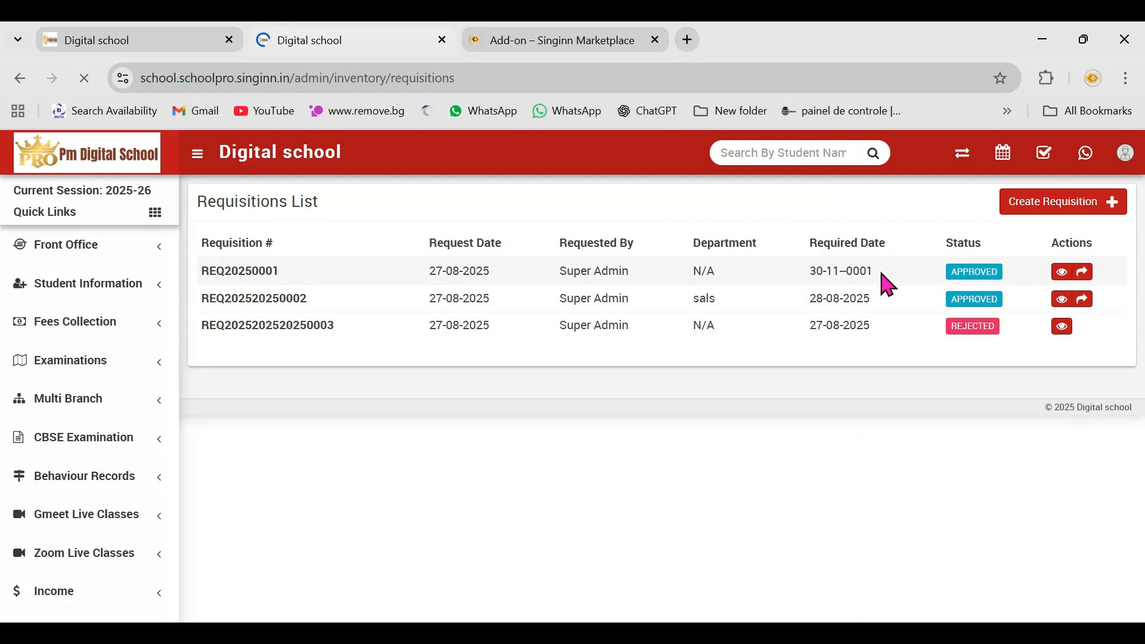
pyautogui.click(1112, 331)
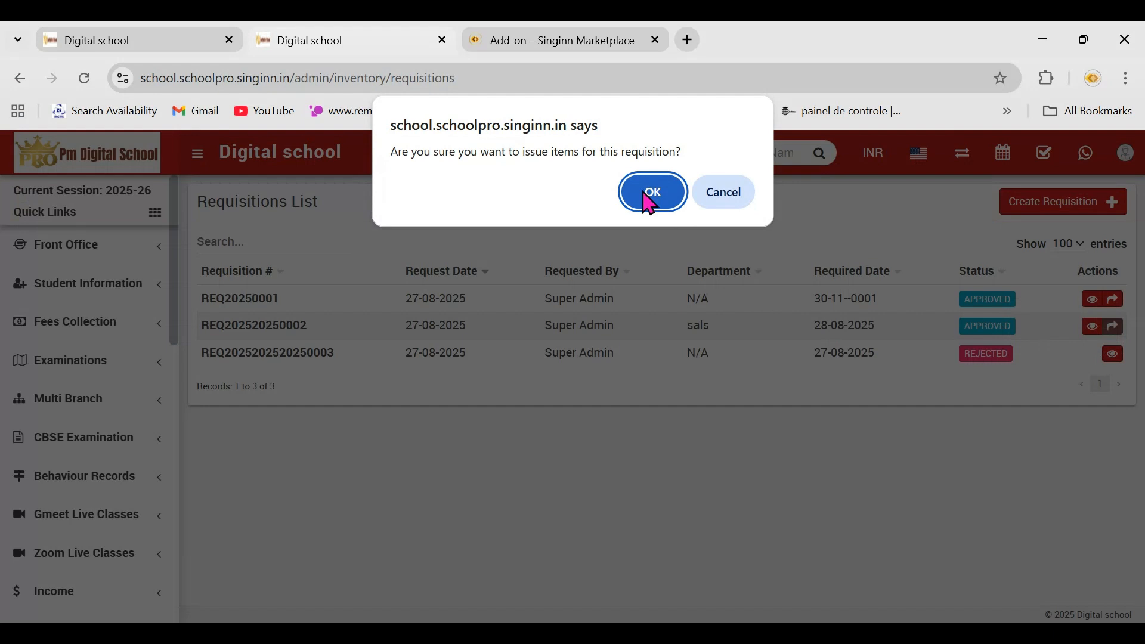
pyautogui.click(723, 194)
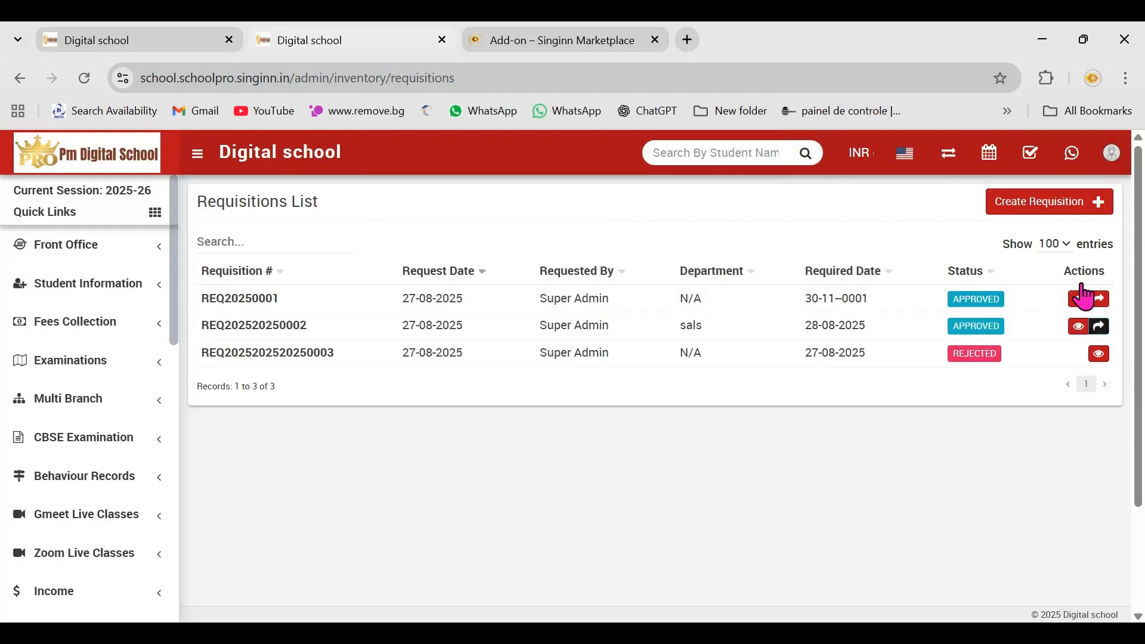
pyautogui.click(1099, 328)
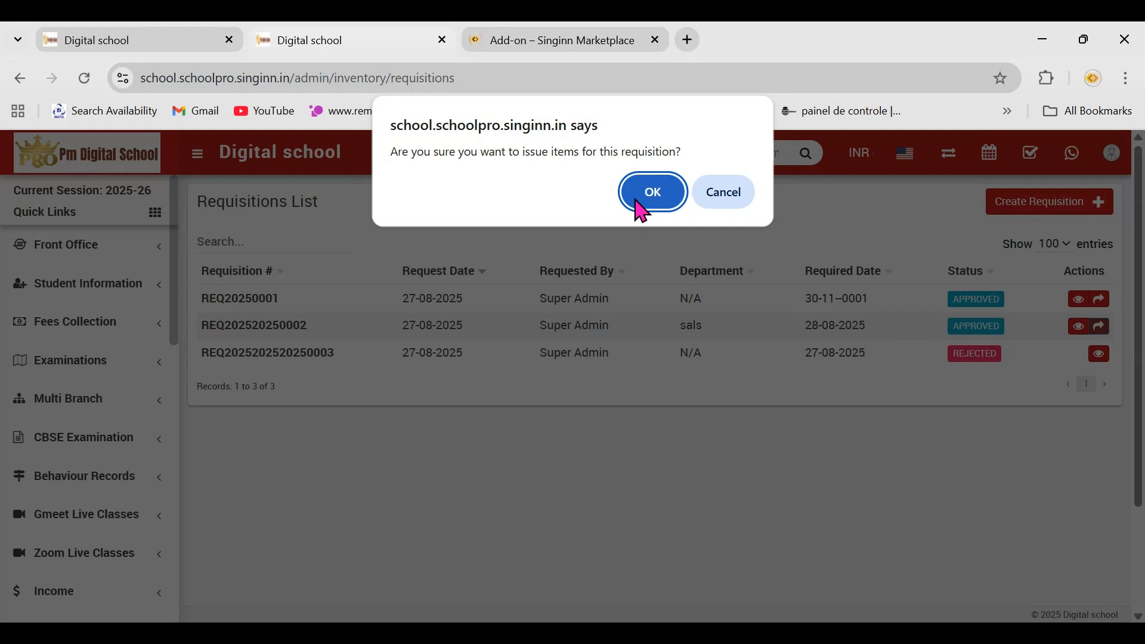
pyautogui.click(637, 203)
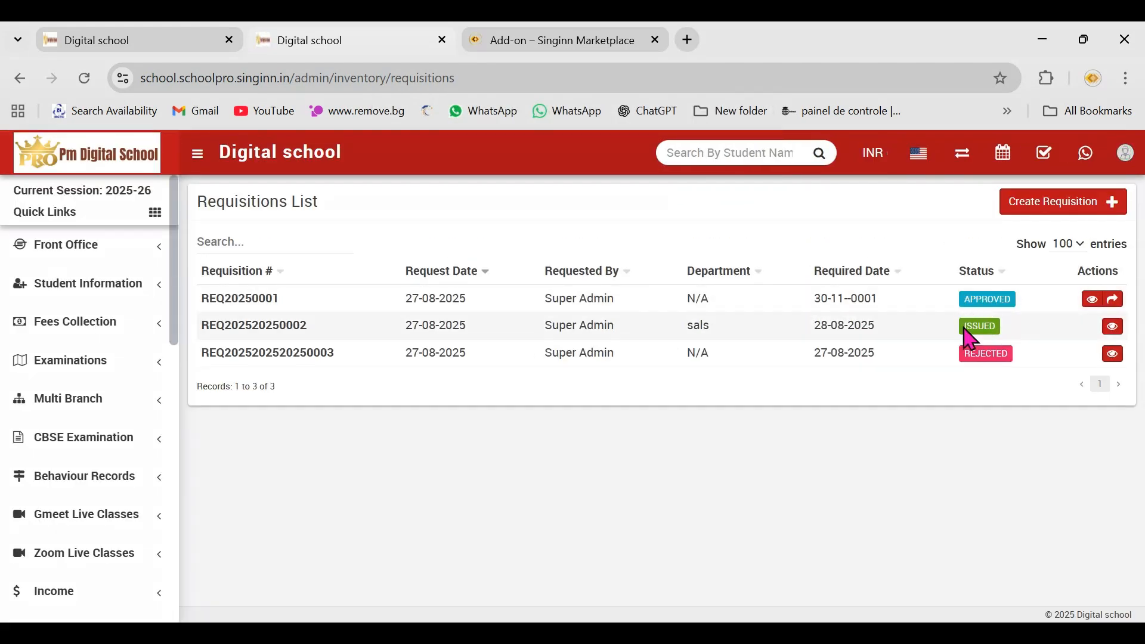
# - Check the requisitions' APPROVED and ISSUED statuses in the Requisitions List
pyautogui.doubleClick(979, 300)
pyautogui.doubleClick(983, 327)
pyautogui.click(982, 327)
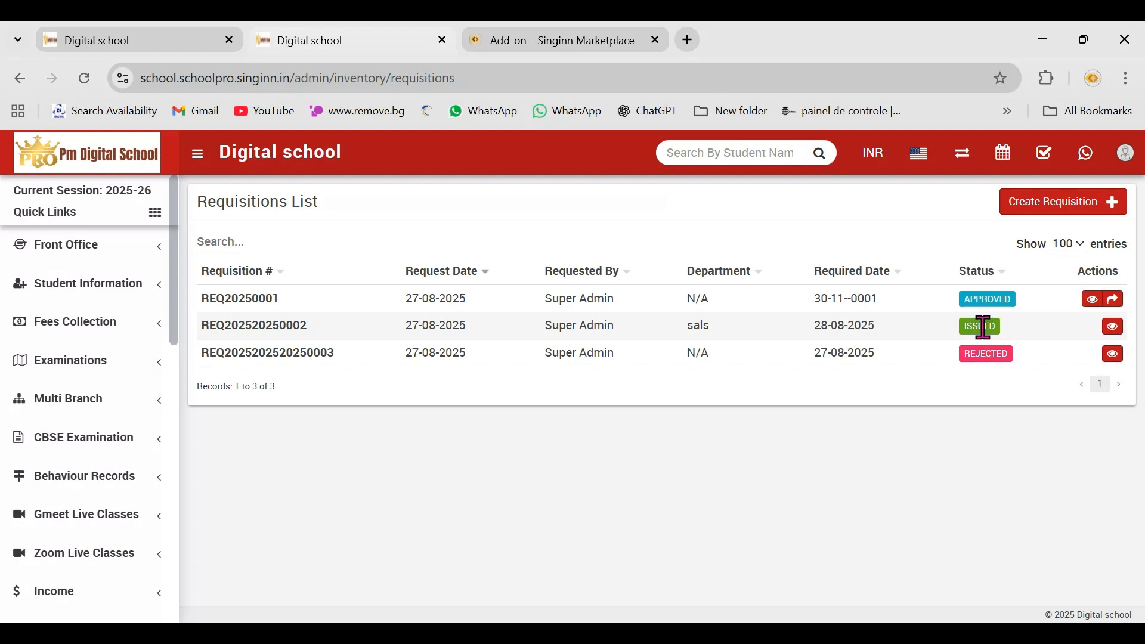
pyautogui.doubleClick(975, 296)
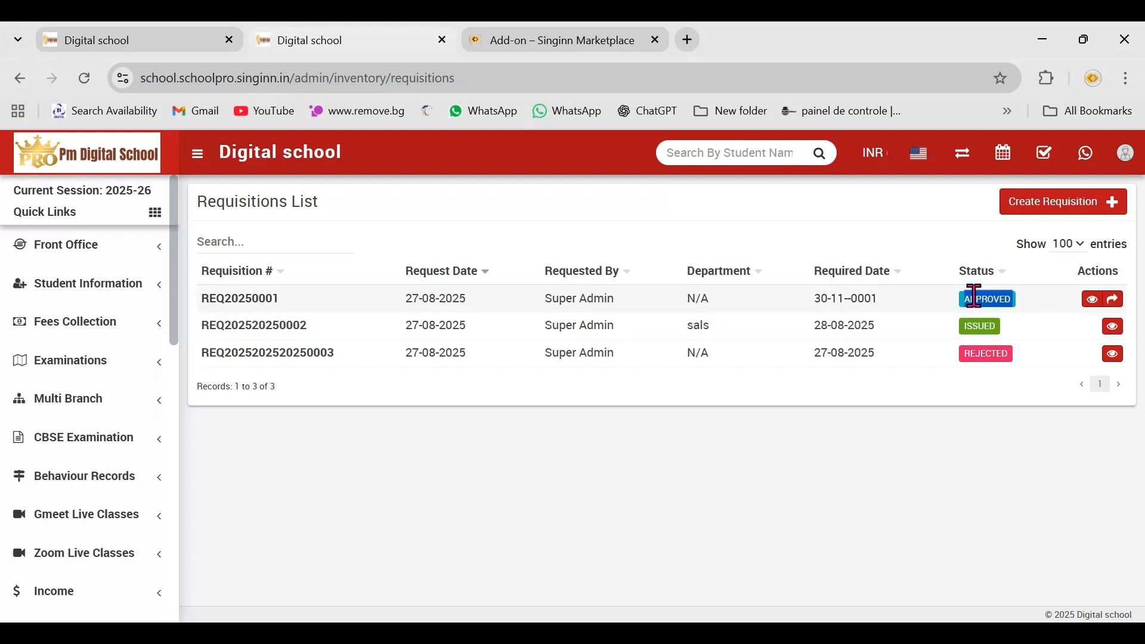
pyautogui.click(986, 463)
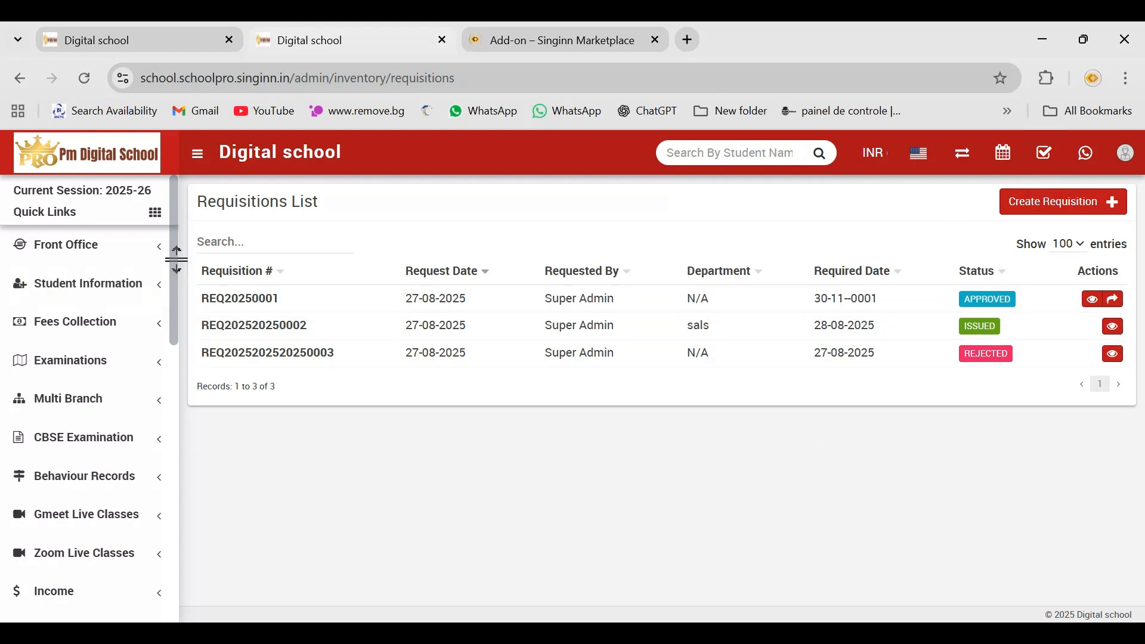
# - Go to Inventory > Student Sales and open the New Sale form
pyautogui.moveTo(173, 248); pyautogui.dragTo(194, 557)
pyautogui.scroll(-2, 108, 363)
pyautogui.click(102, 327)
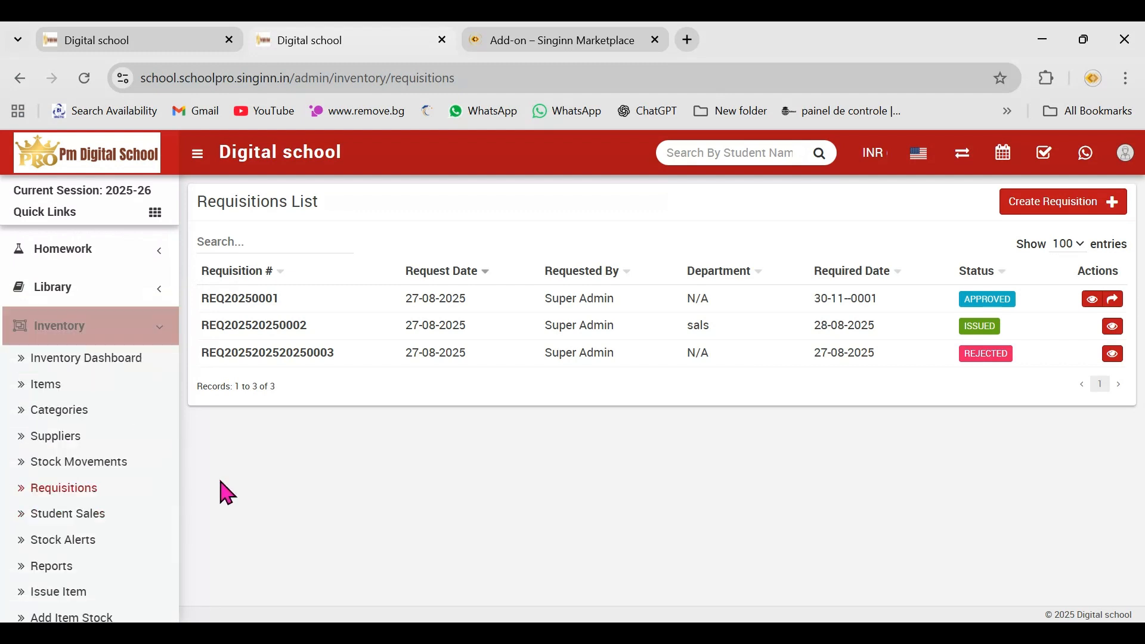
pyautogui.click(101, 518)
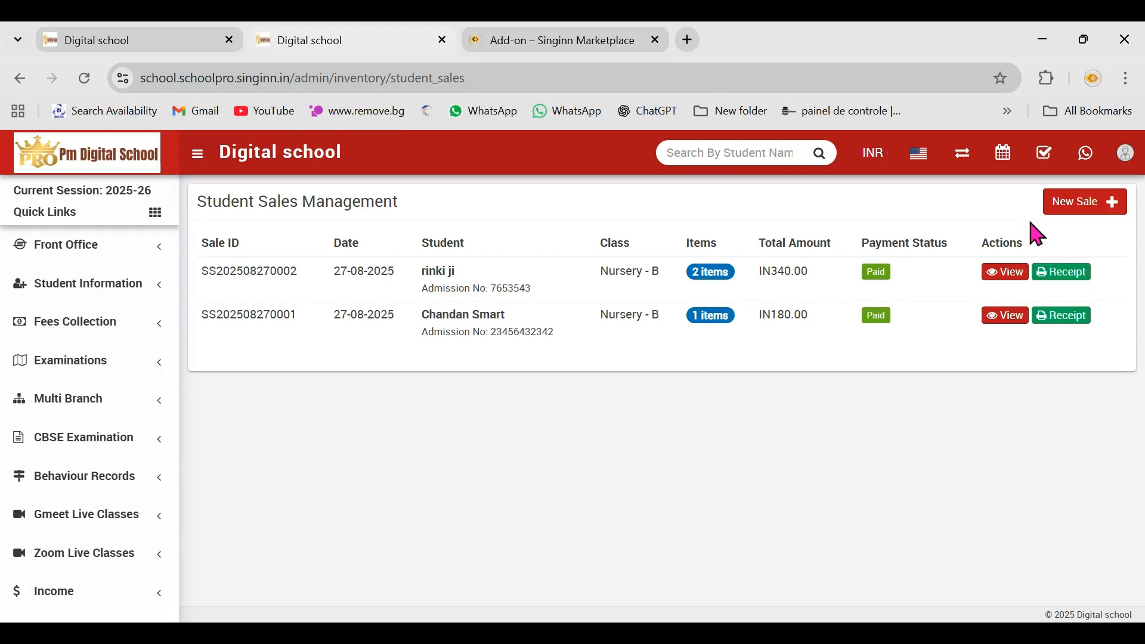
pyautogui.scroll(-3, 102, 308)
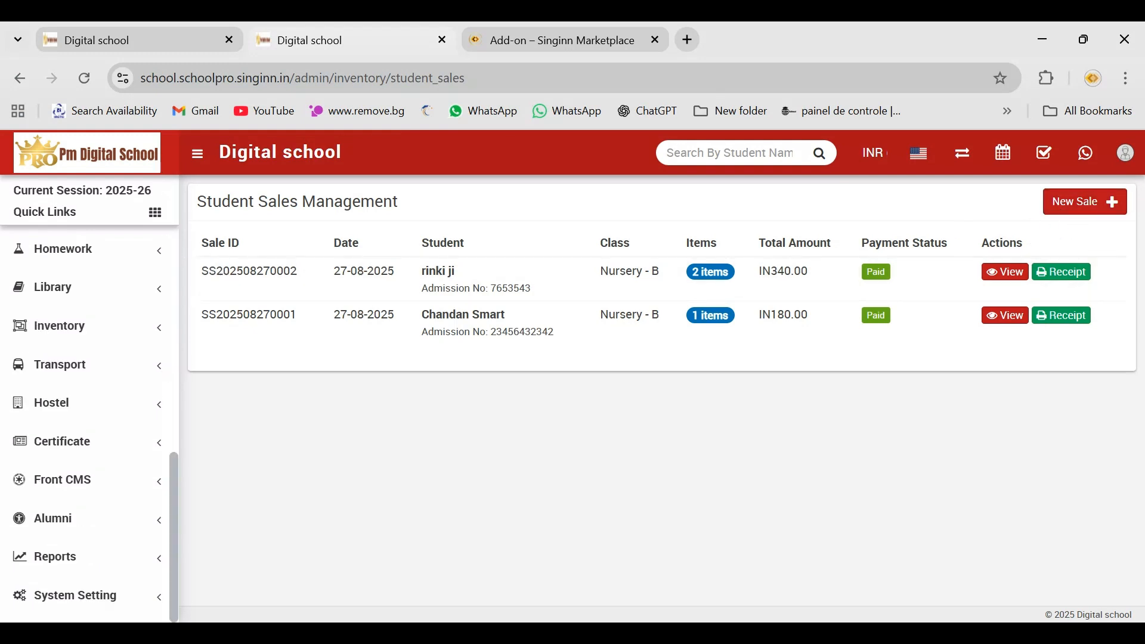
pyautogui.click(108, 363)
pyautogui.click(107, 358)
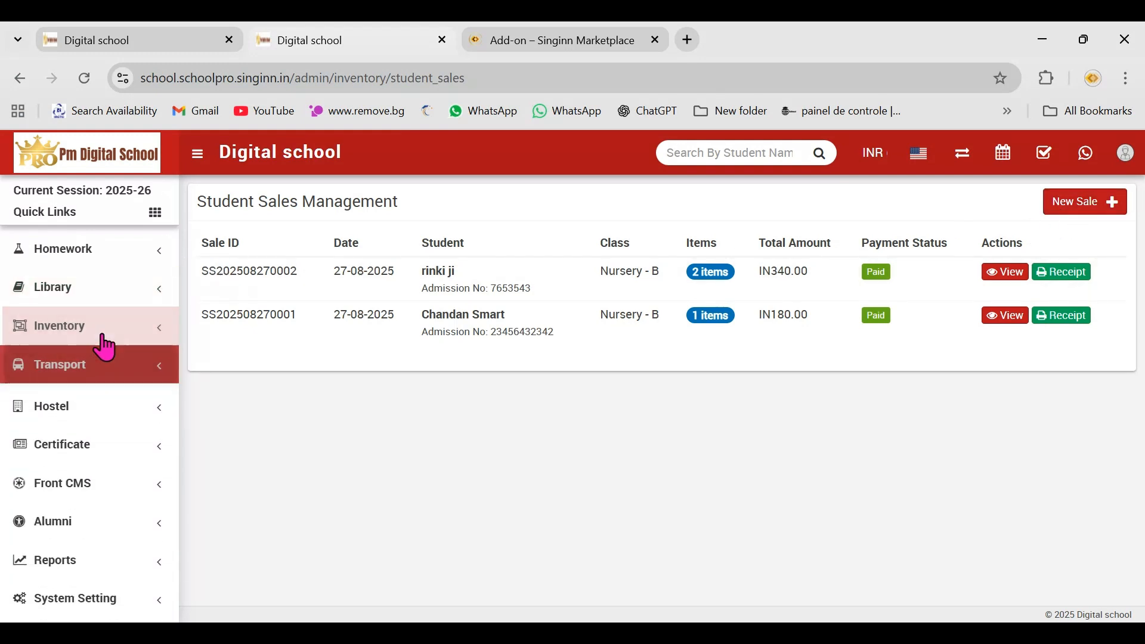
pyautogui.click(102, 329)
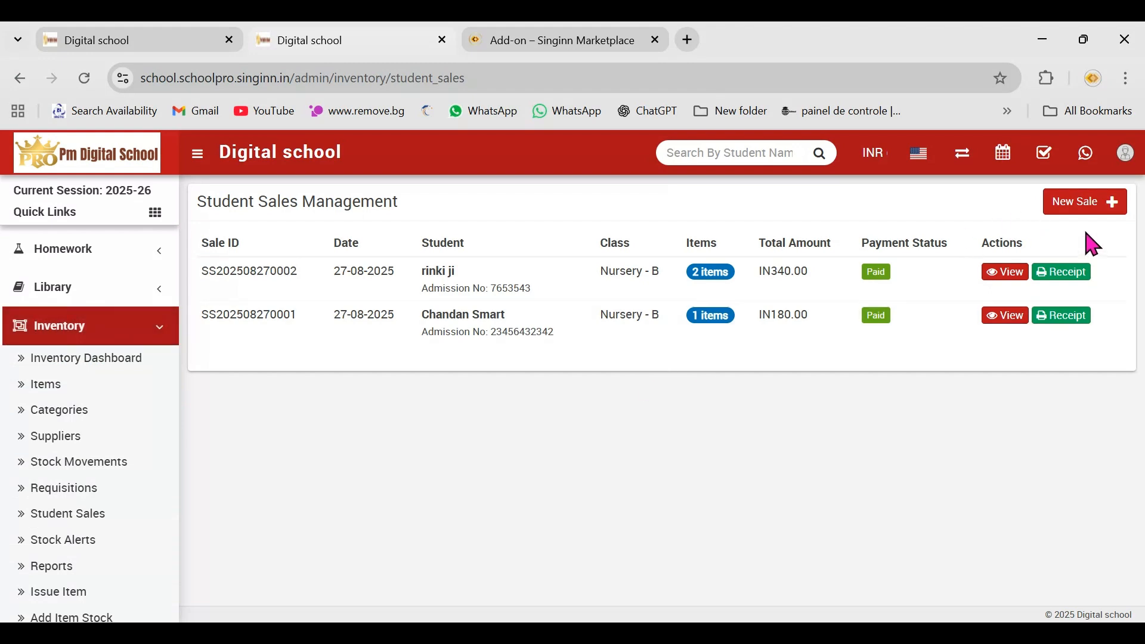
pyautogui.click(1082, 206)
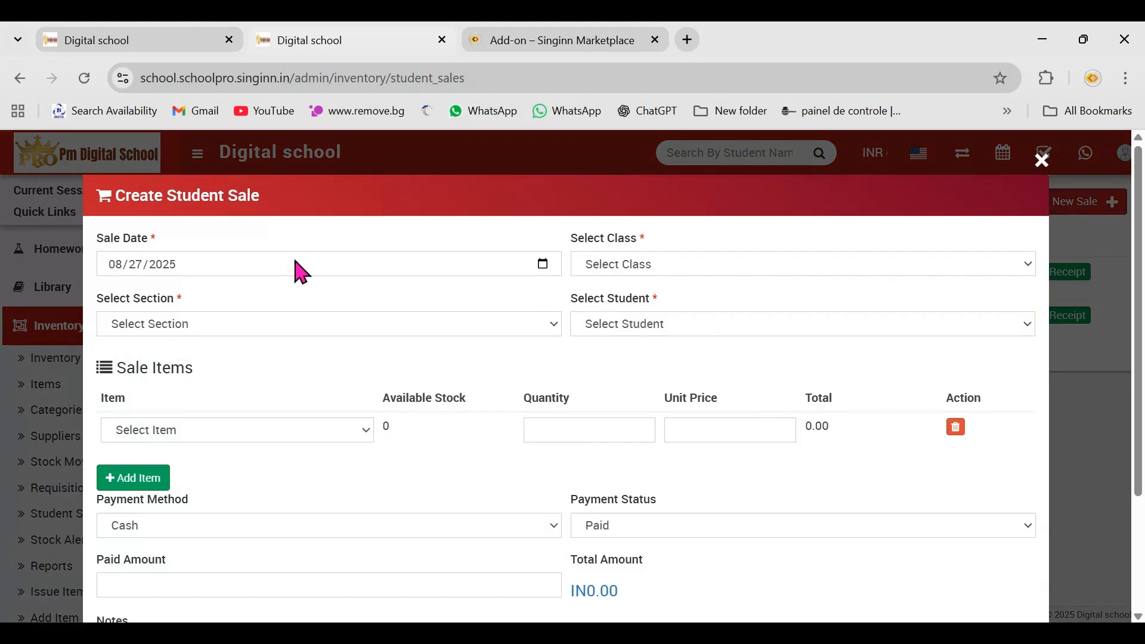
# - Pick class Nursery, section B and the student for the new sale
pyautogui.click(652, 266)
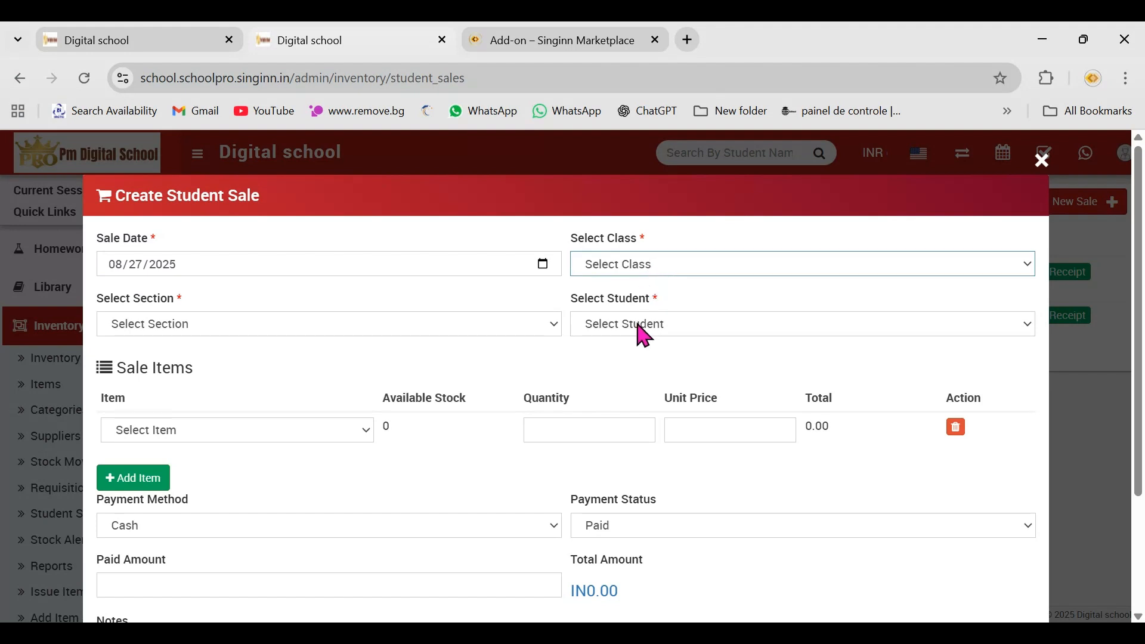
pyautogui.press('Down')
pyautogui.press('Tab')
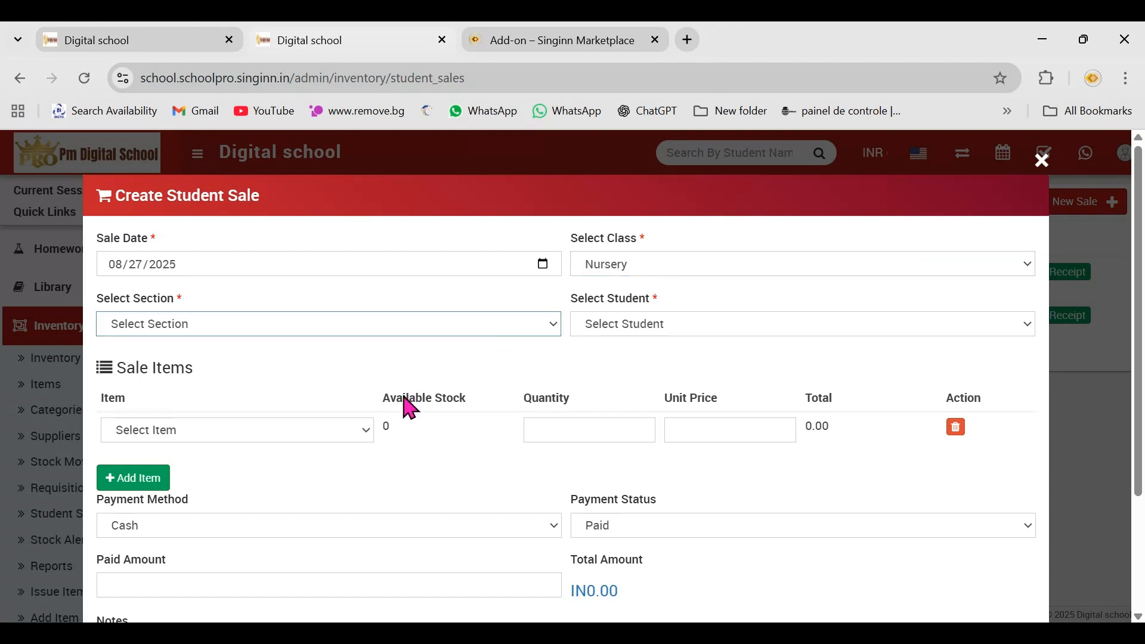
pyautogui.press('b')
pyautogui.press('Tab')
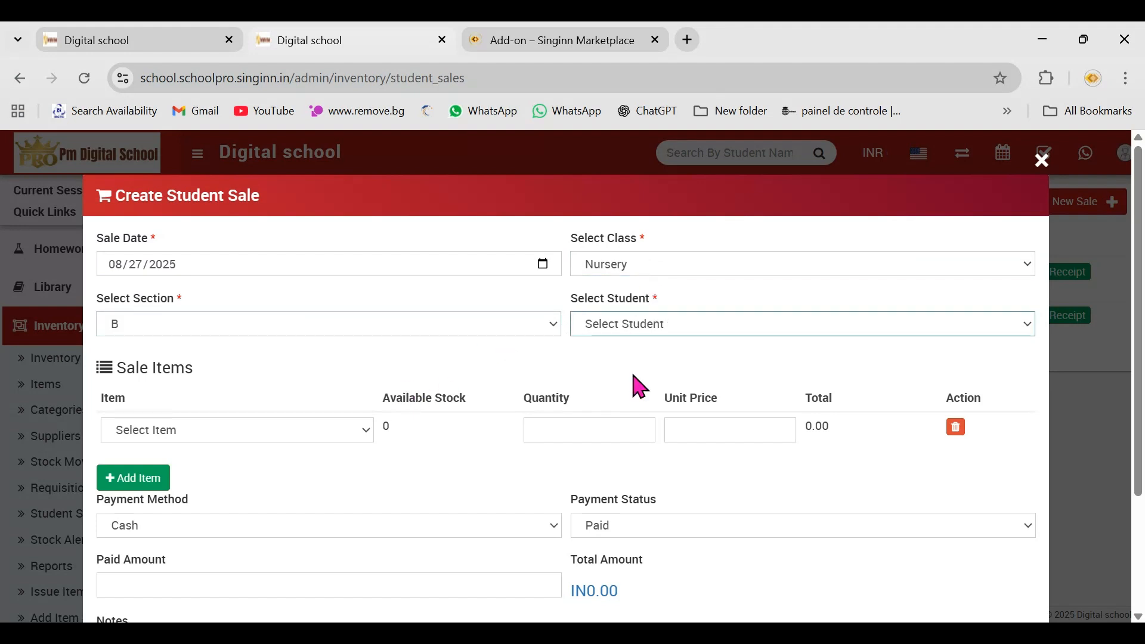
pyautogui.click(547, 371)
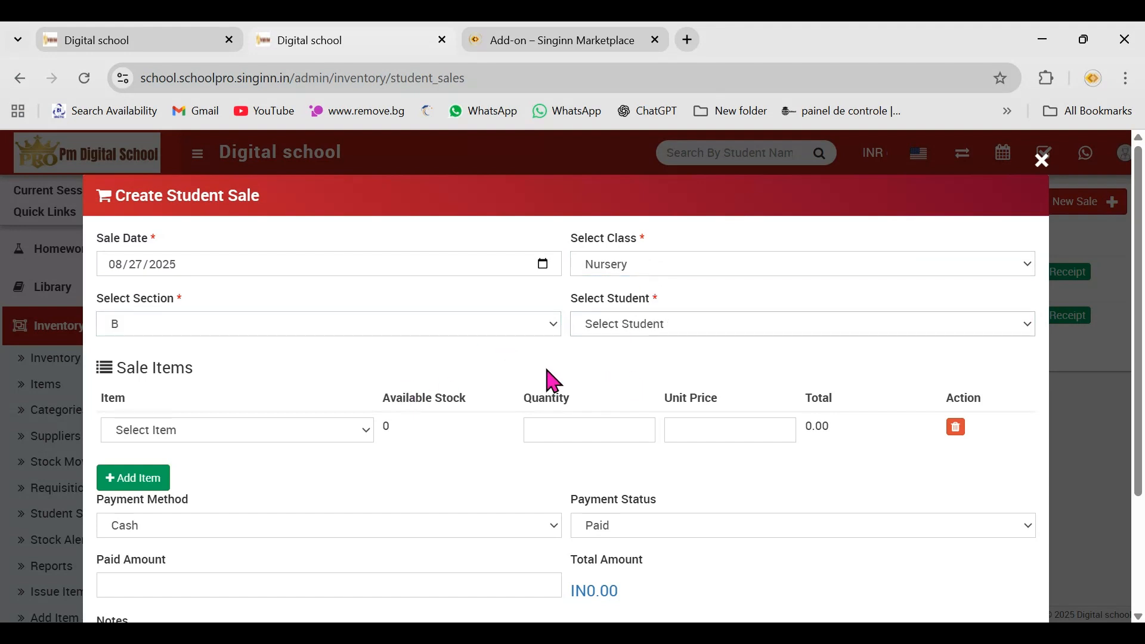
pyautogui.click(639, 338)
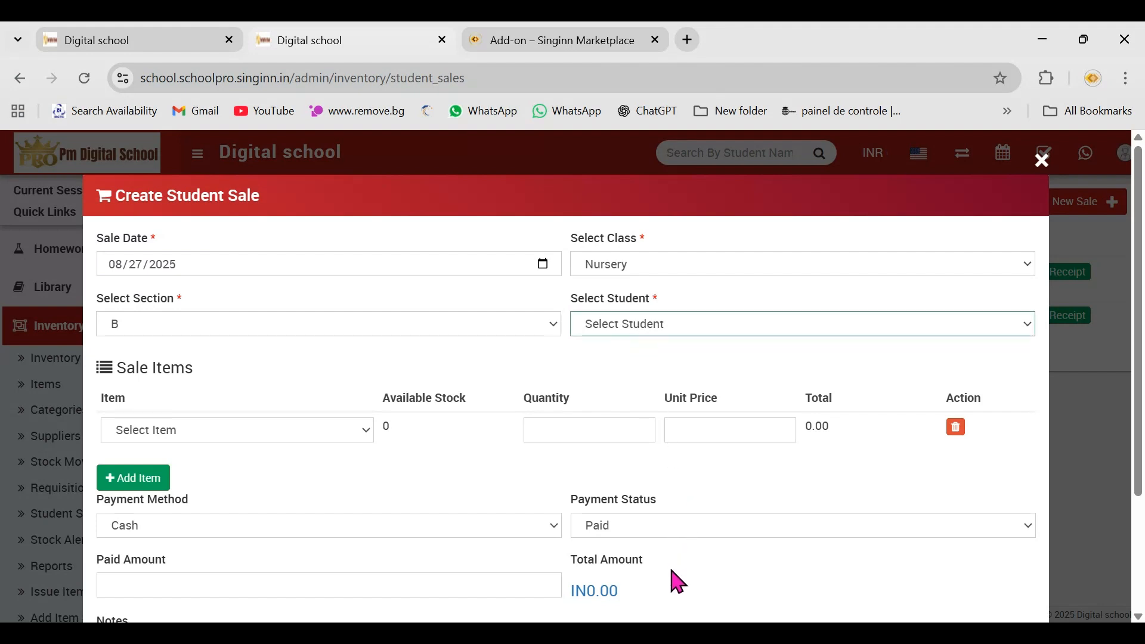
pyautogui.click(659, 413)
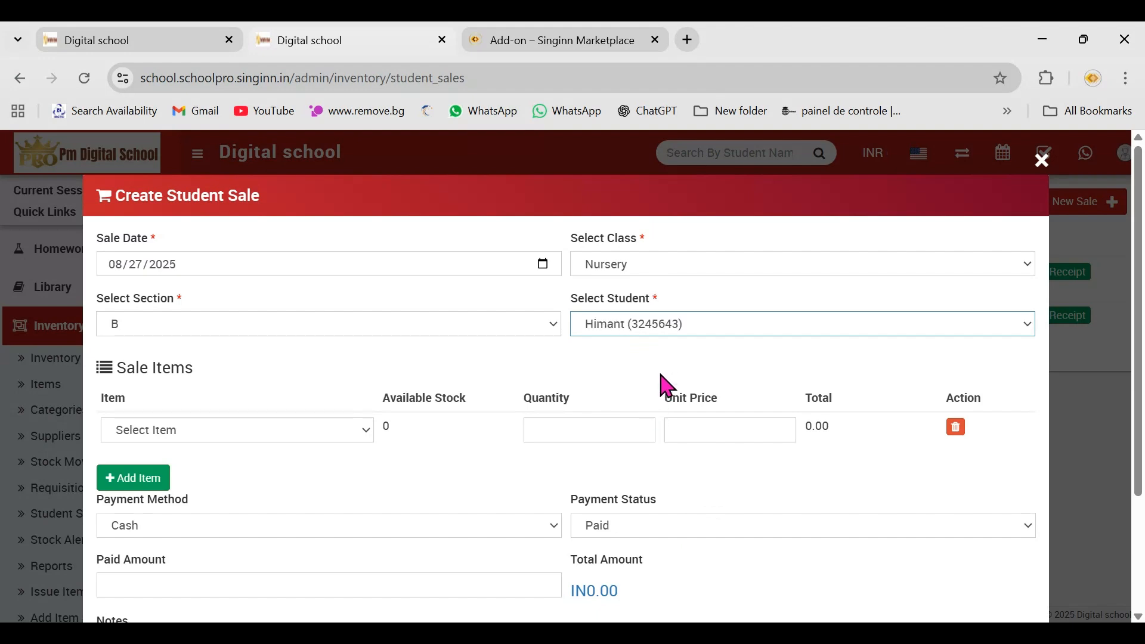
pyautogui.click(1045, 170)
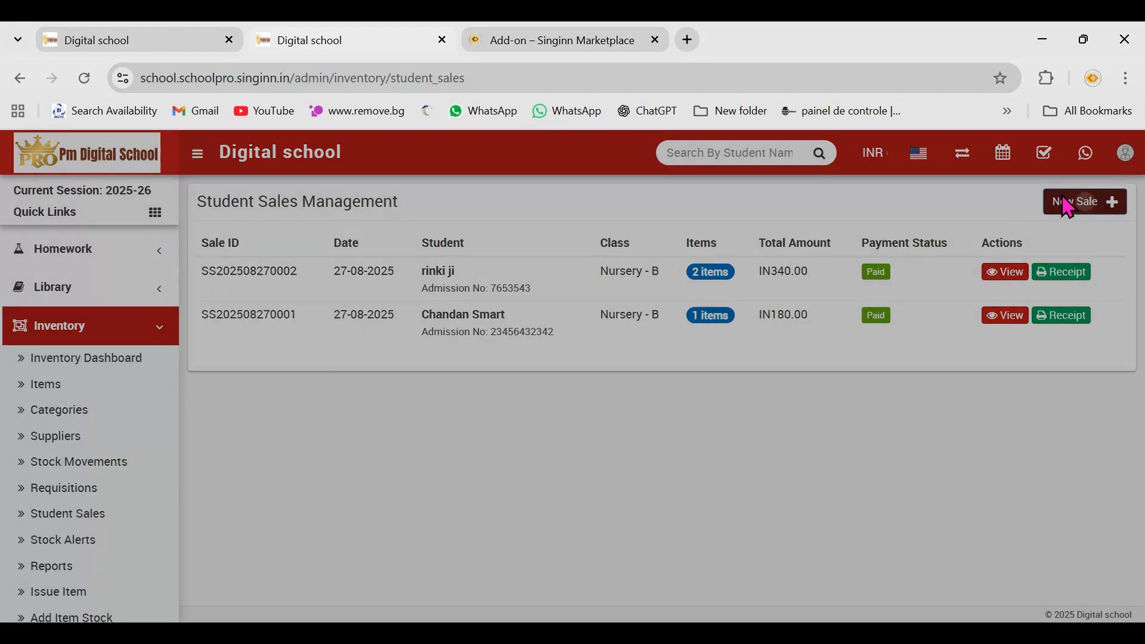
pyautogui.click(1065, 206)
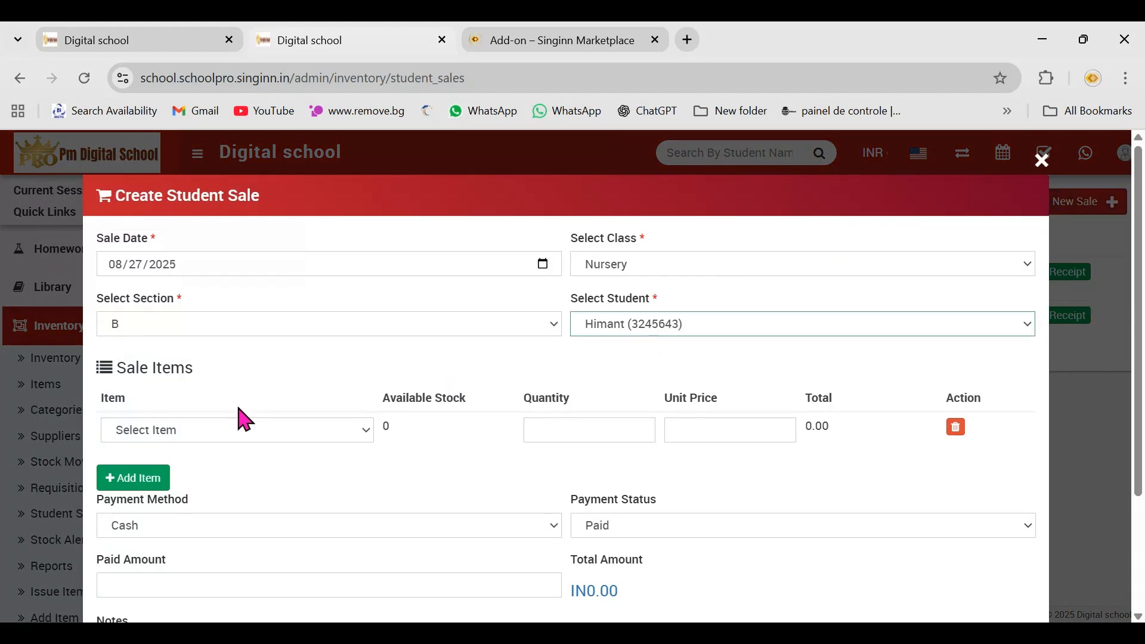
# - Add sale items ggd (5533) with quantity 20 and tte with quantity 2
pyautogui.click(210, 431)
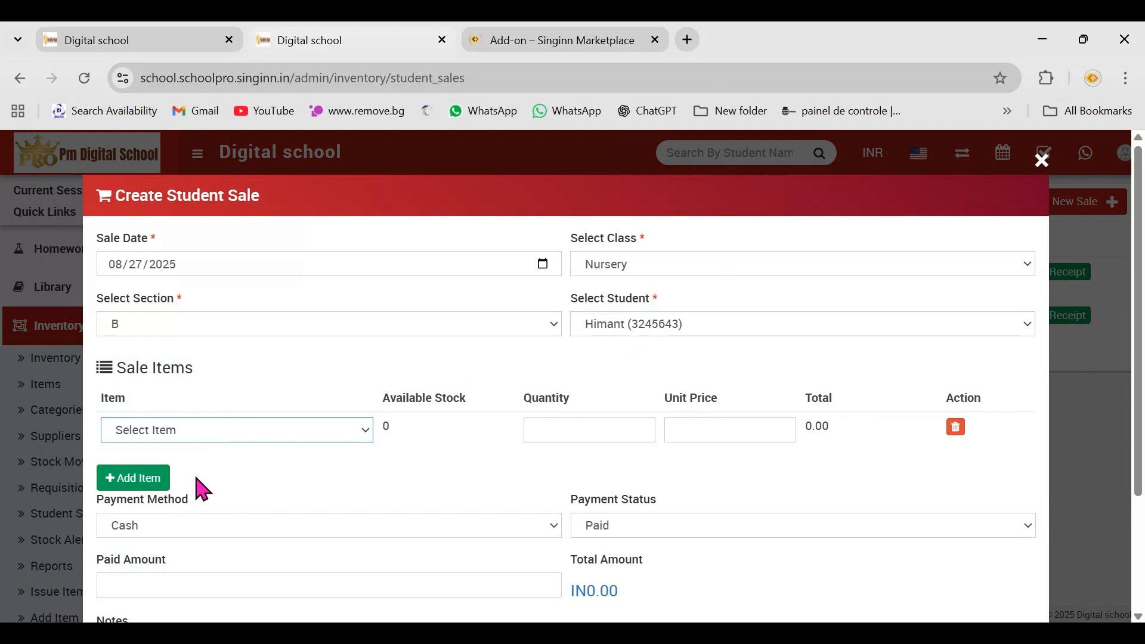
pyautogui.click(197, 478)
pyautogui.click(529, 430)
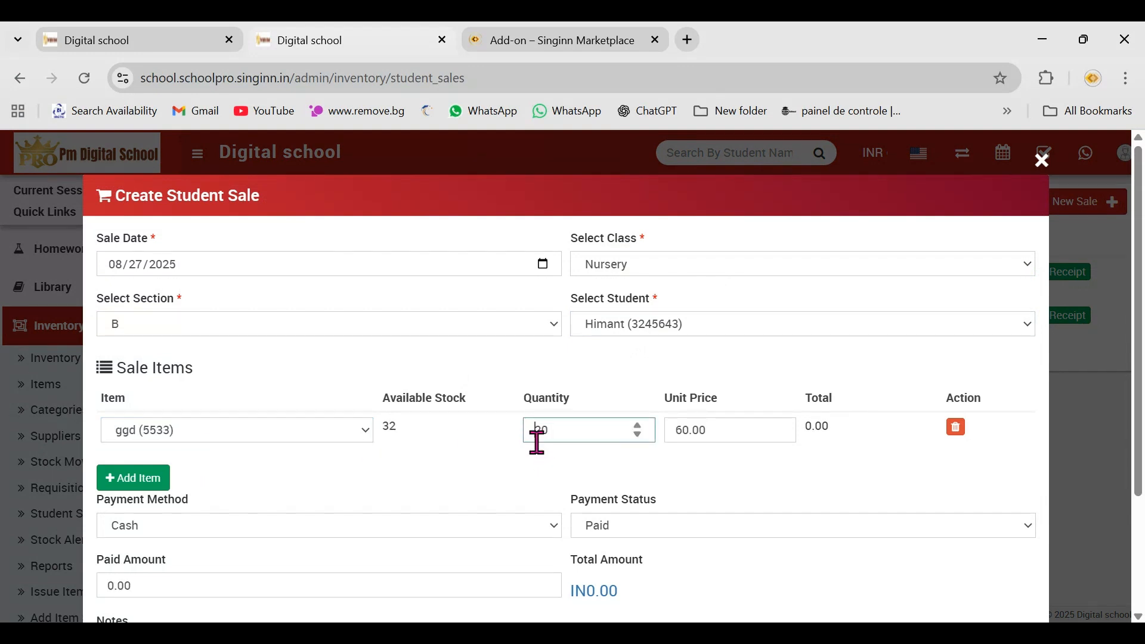
pyautogui.click(117, 485)
pyautogui.click(175, 471)
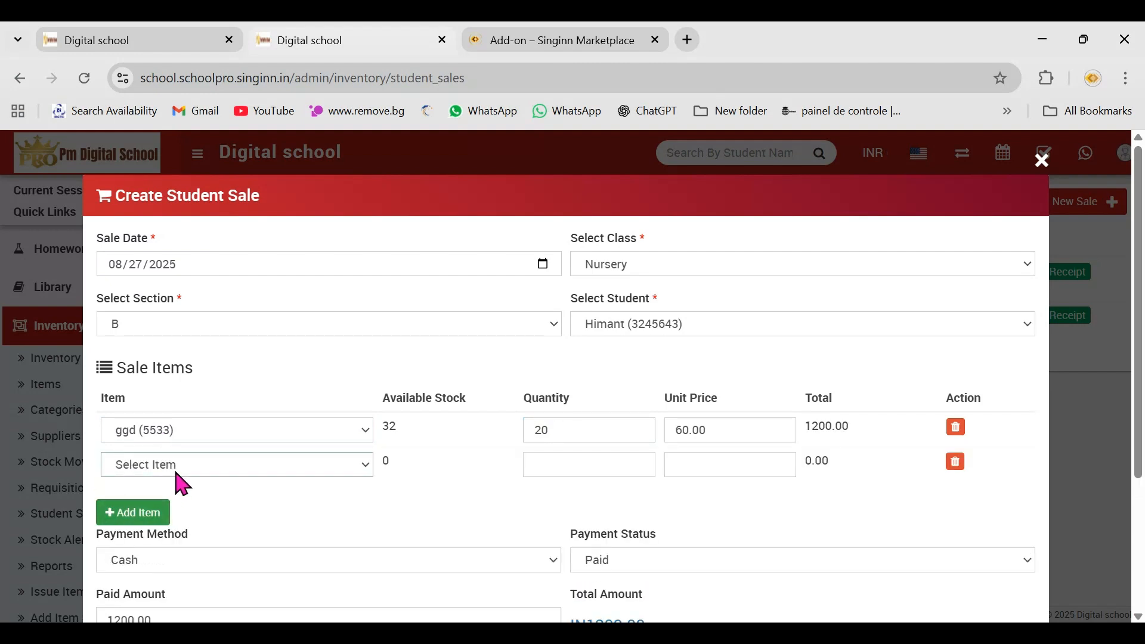
pyautogui.click(187, 536)
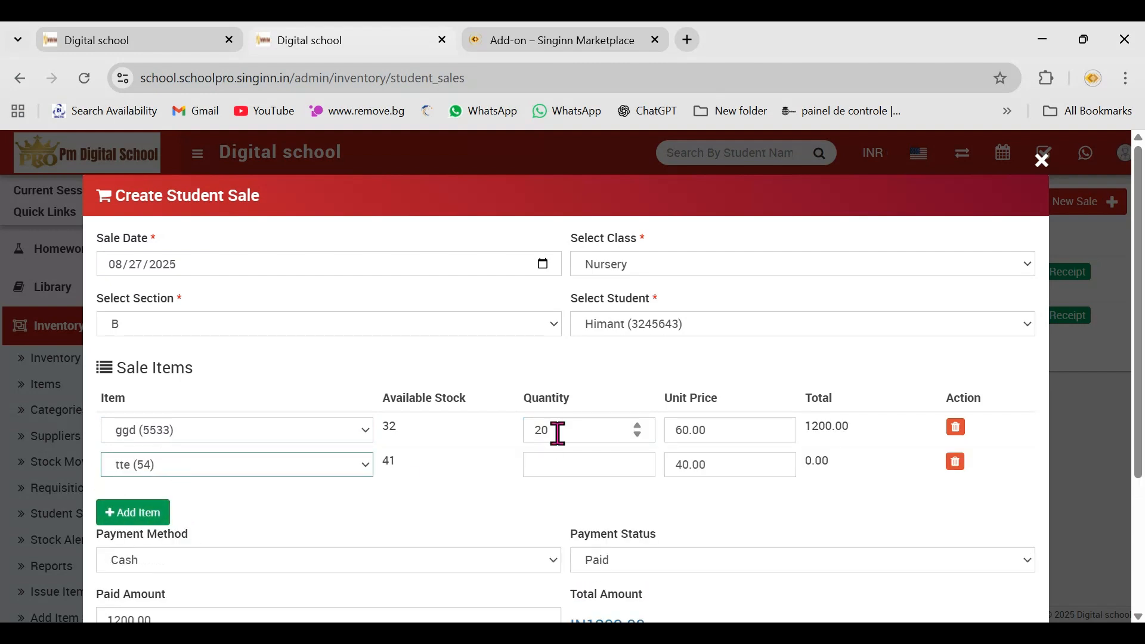
pyautogui.click(564, 470)
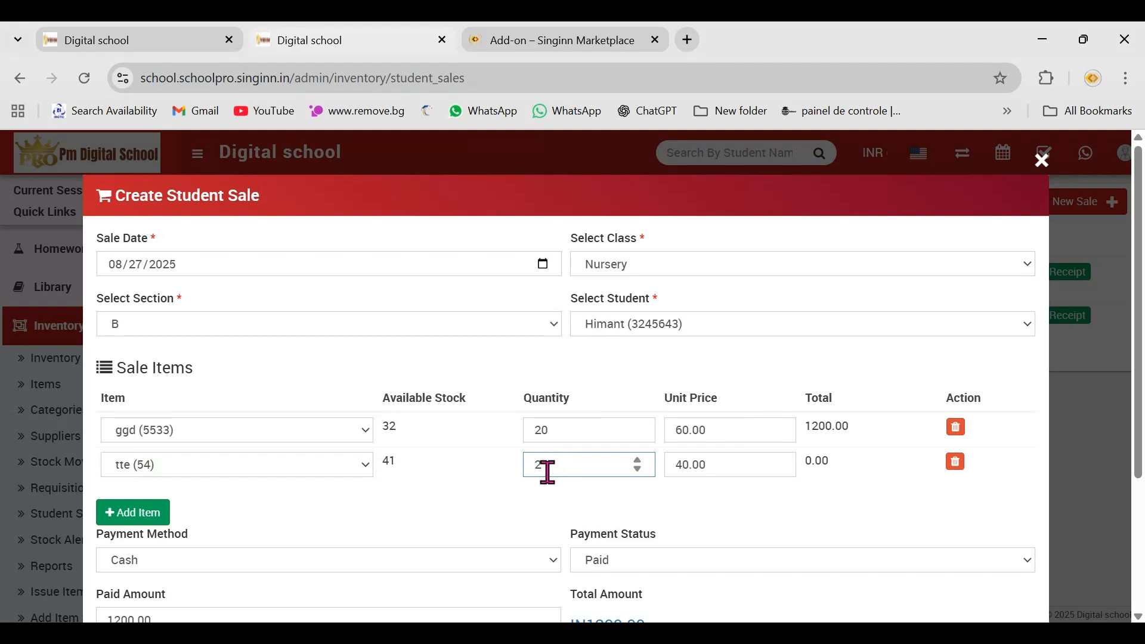
pyautogui.click(532, 495)
# - Remove the empty extra line, keep payment Cash and Paid, and create the sale
pyautogui.moveTo(1144, 431); pyautogui.dragTo(1144, 476)
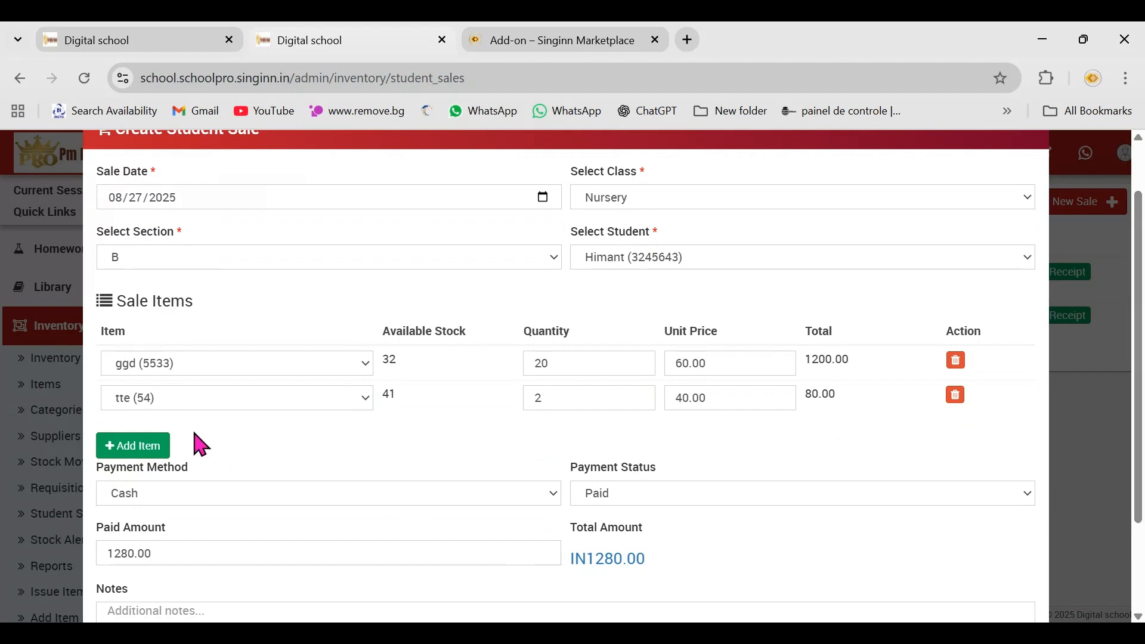
pyautogui.click(167, 447)
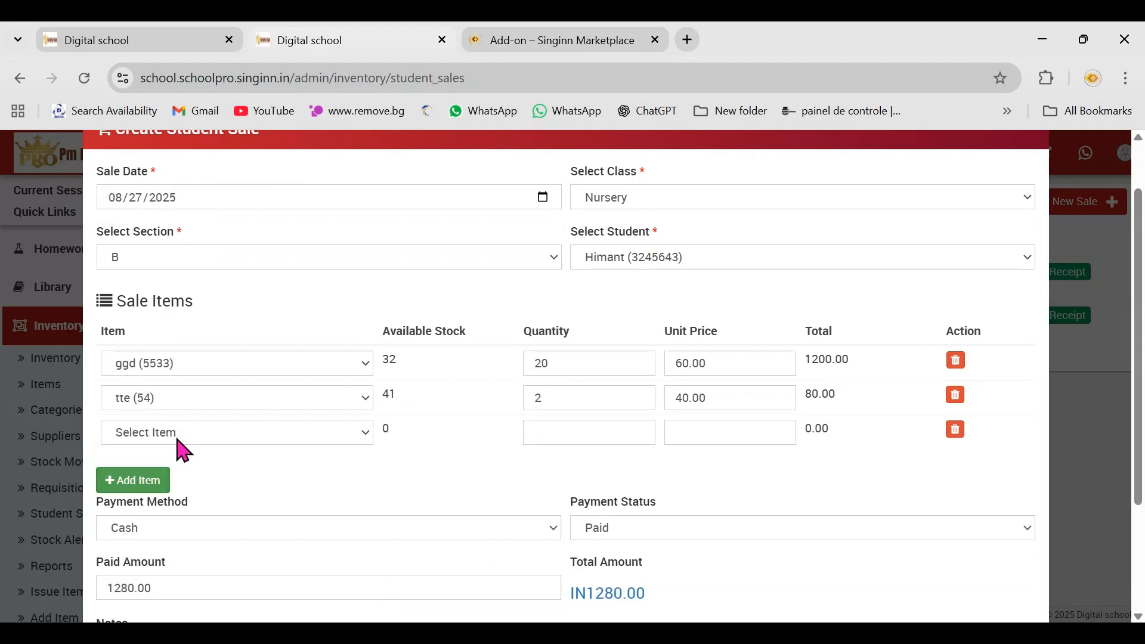
pyautogui.click(956, 431)
pyautogui.scroll(-2, 710, 385)
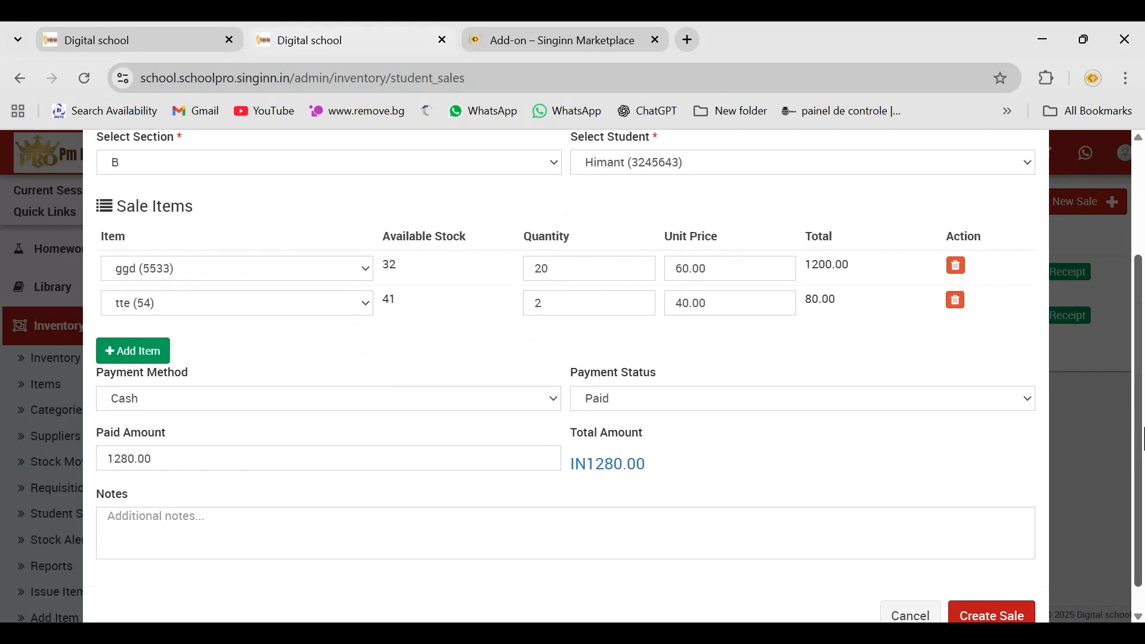
pyautogui.click(485, 374)
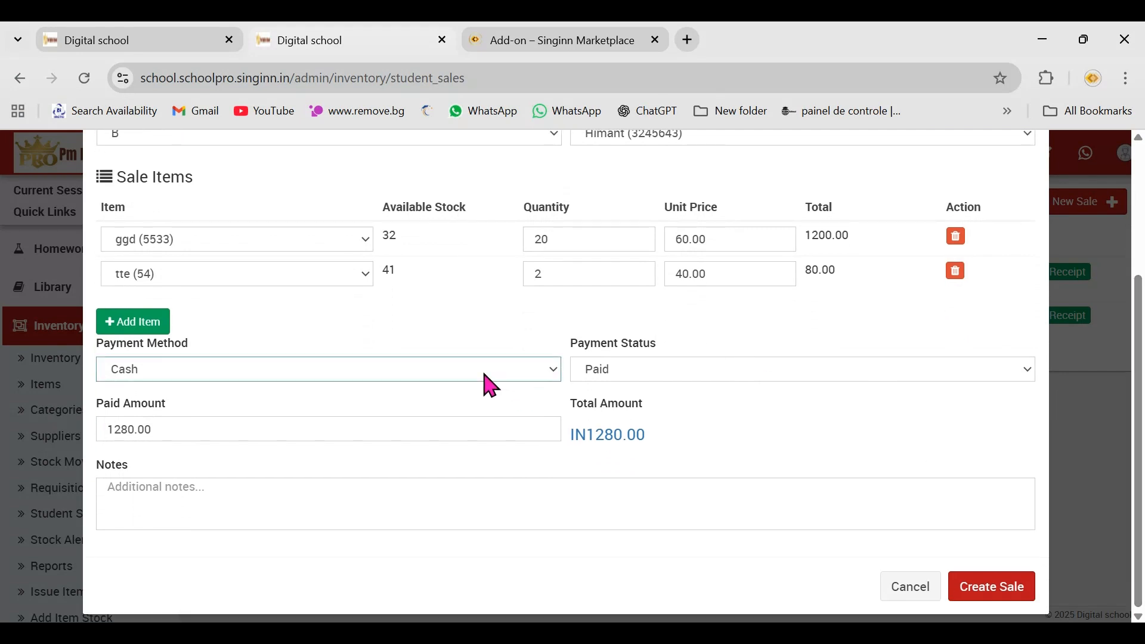
pyautogui.click(398, 440)
pyautogui.click(505, 405)
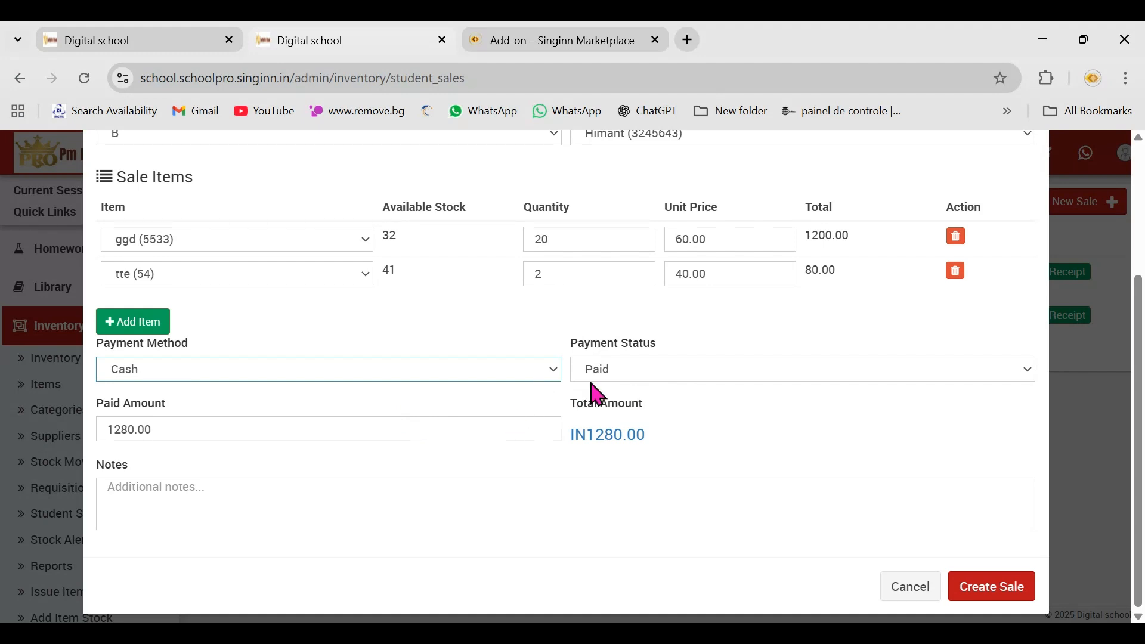
pyautogui.click(646, 376)
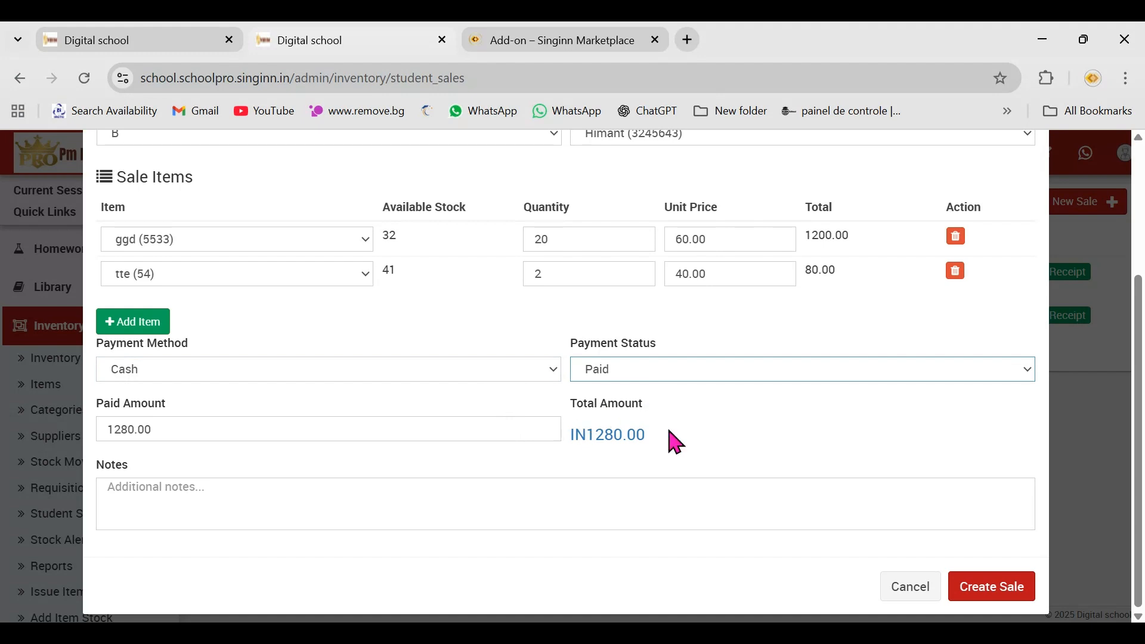
pyautogui.click(1004, 598)
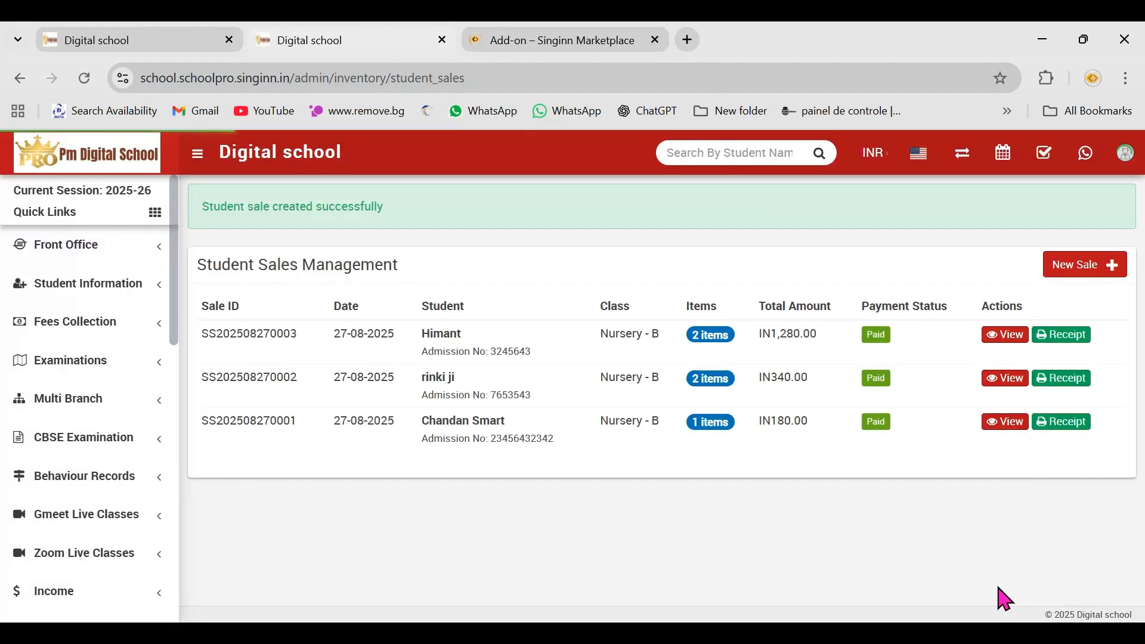
pyautogui.doubleClick(440, 333)
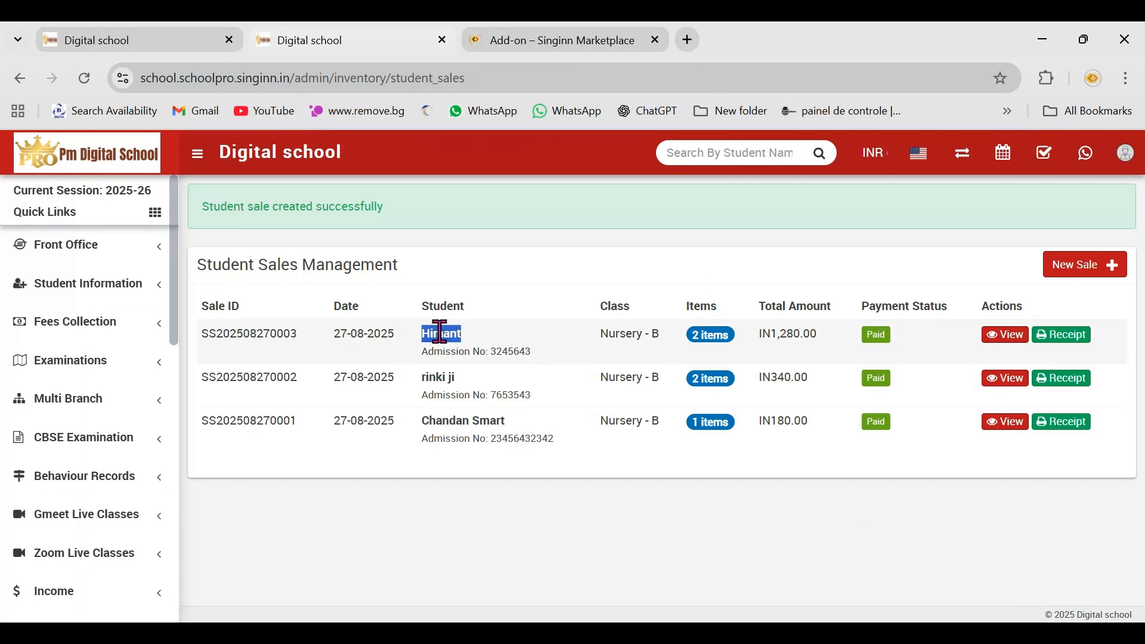
pyautogui.click(571, 338)
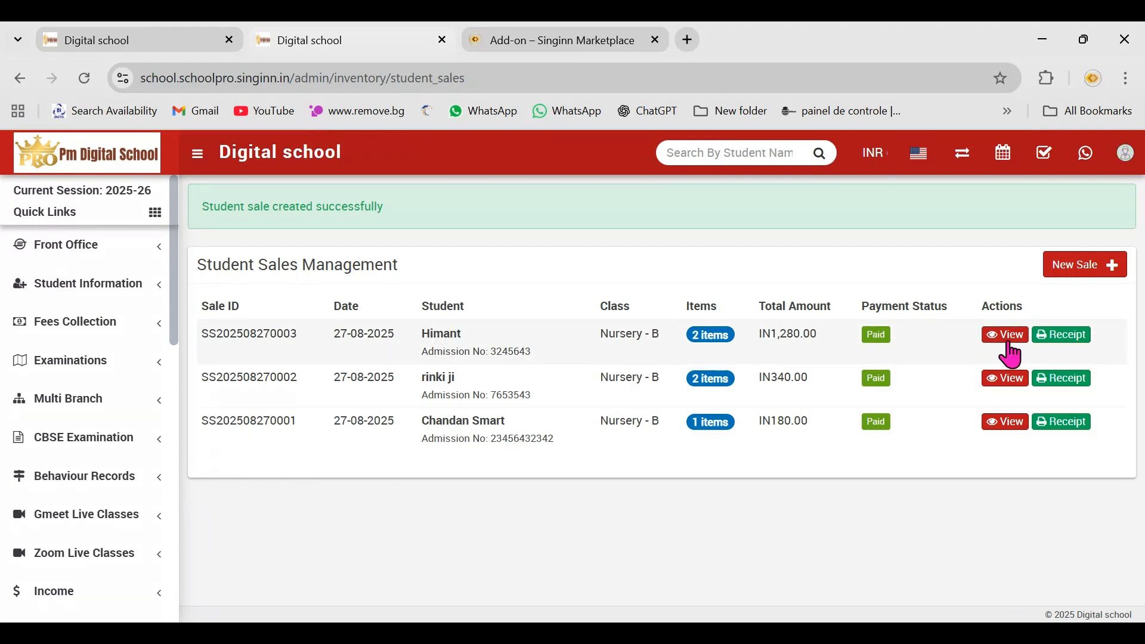
pyautogui.click(1055, 339)
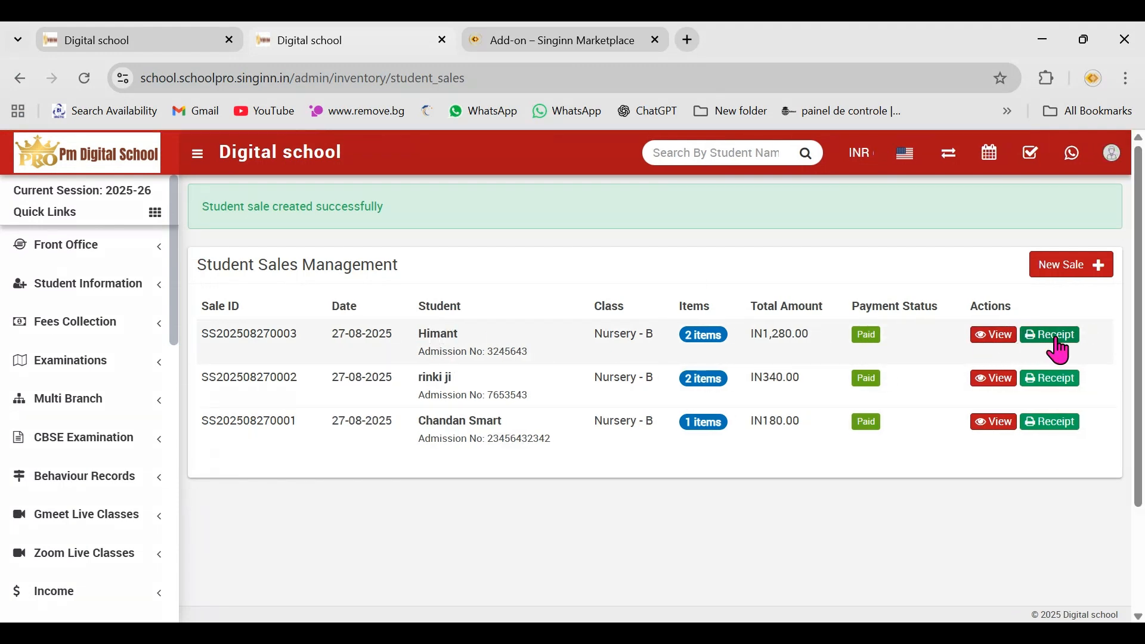
pyautogui.click(1001, 339)
pyautogui.moveTo(1130, 343); pyautogui.dragTo(1142, 557)
pyautogui.click(1133, 388)
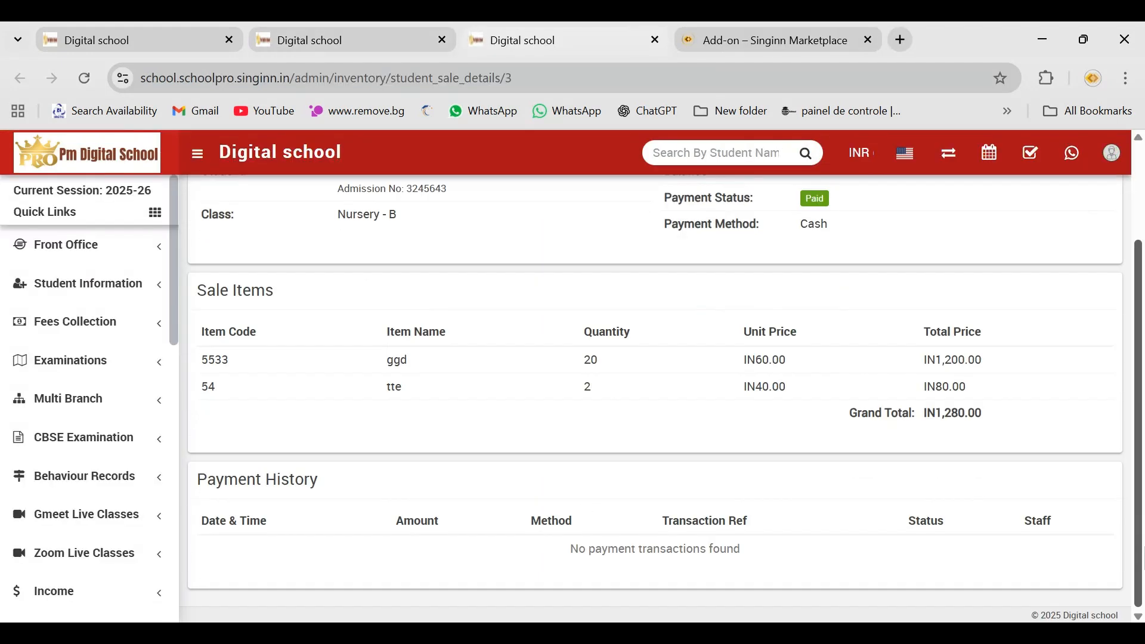
pyautogui.tripleClick(264, 483)
pyautogui.click(264, 483)
pyautogui.scroll(3, 1094, 204)
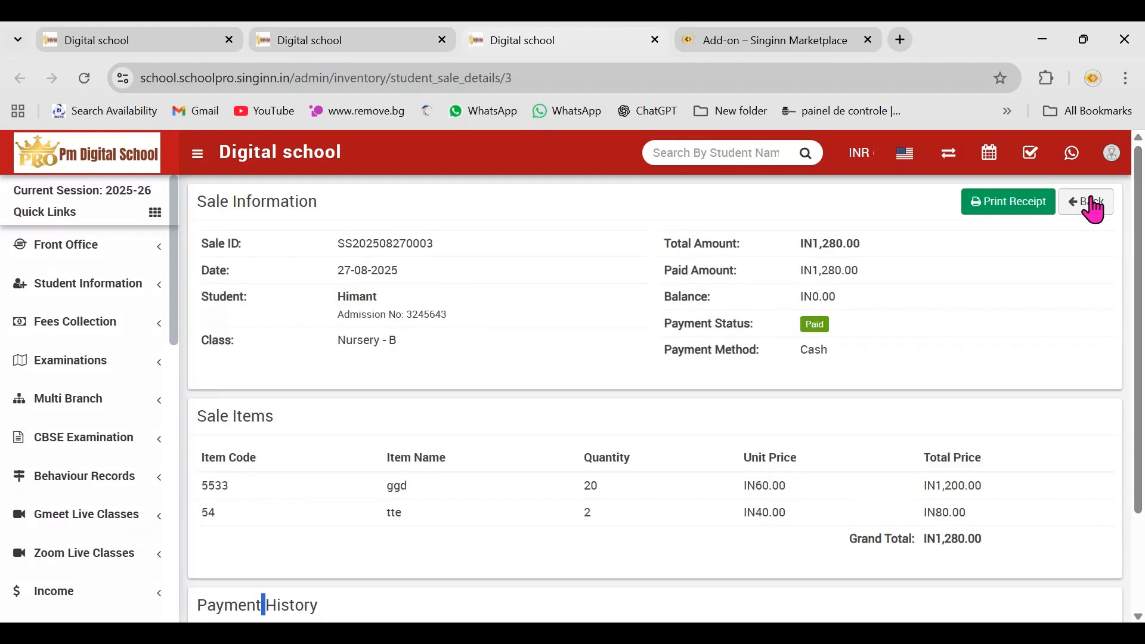
pyautogui.click(1081, 206)
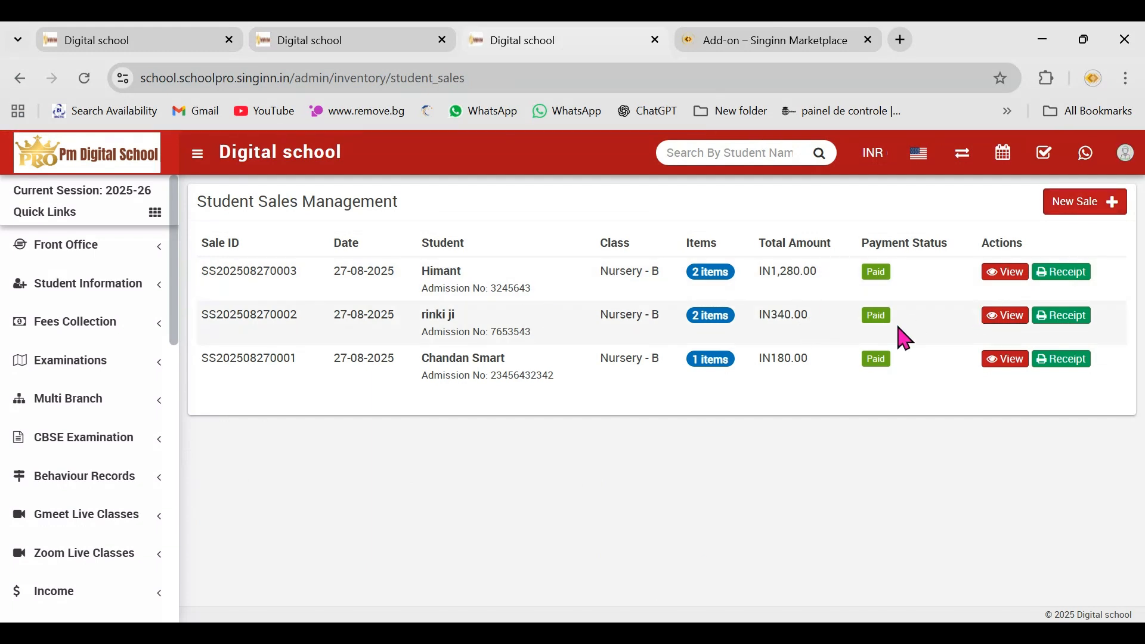
pyautogui.click(1064, 281)
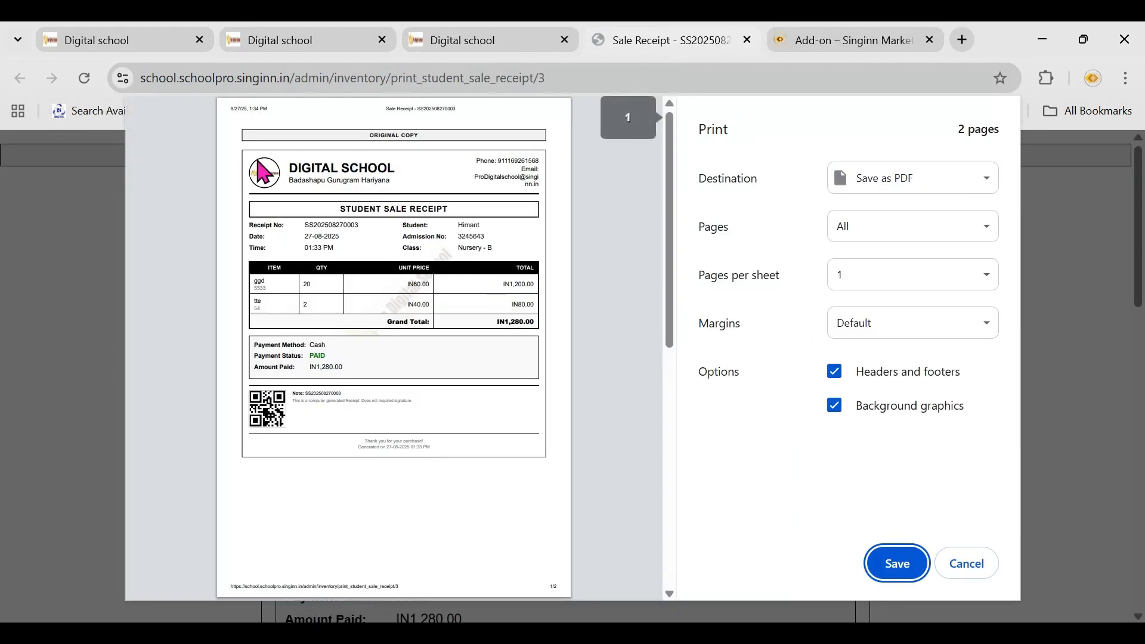
# - Examine the receipt header, receipt number, class Nursery - B, time 01:33 PM and item table
pyautogui.tripleClick(313, 166)
pyautogui.click(354, 174)
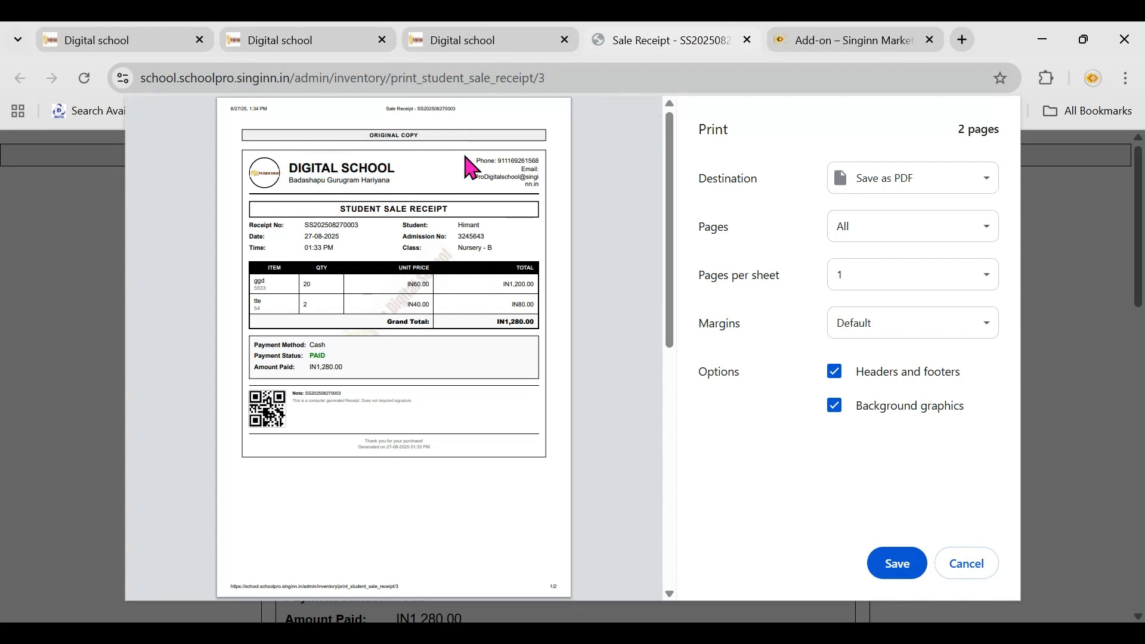
pyautogui.moveTo(479, 161); pyautogui.dragTo(543, 178)
pyautogui.doubleClick(383, 135)
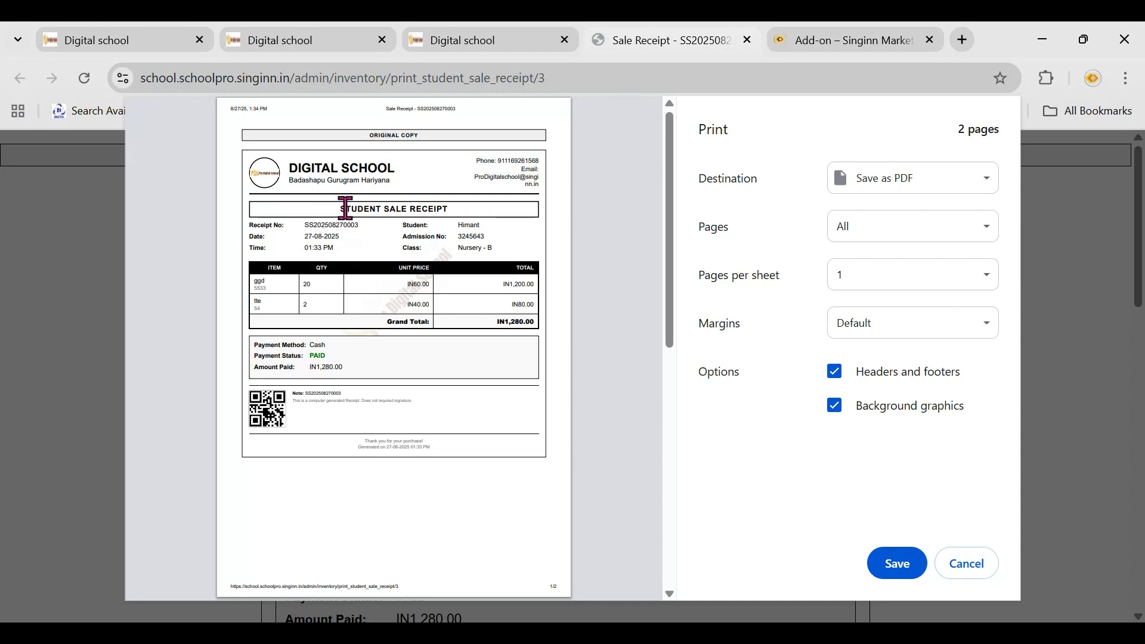
pyautogui.moveTo(346, 208); pyautogui.dragTo(448, 208)
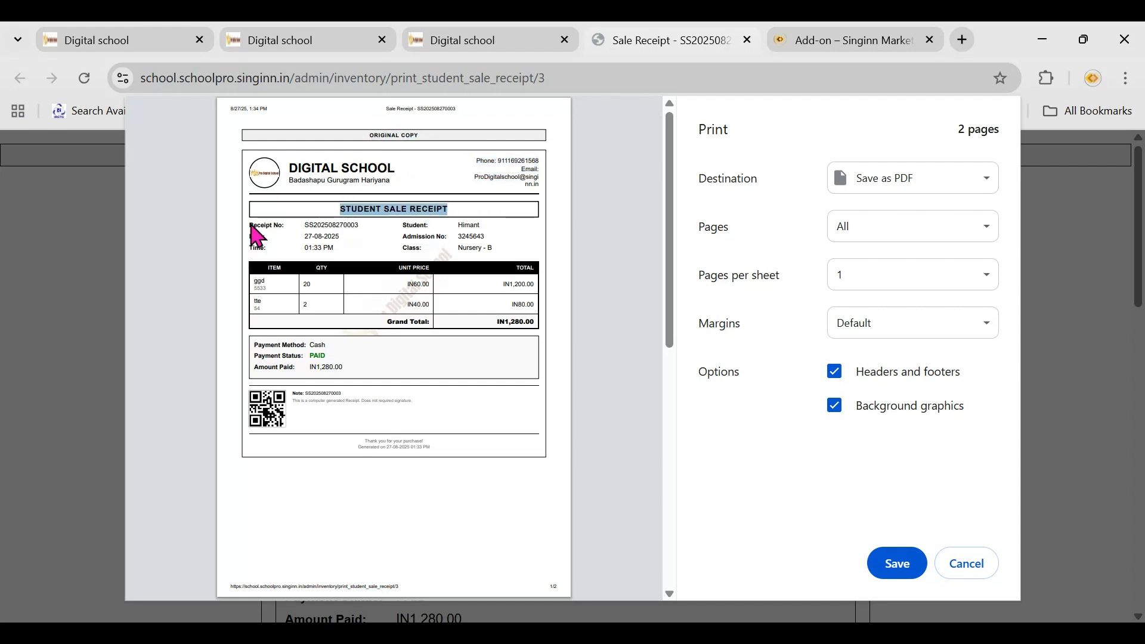
pyautogui.doubleClick(313, 225)
pyautogui.click(468, 221)
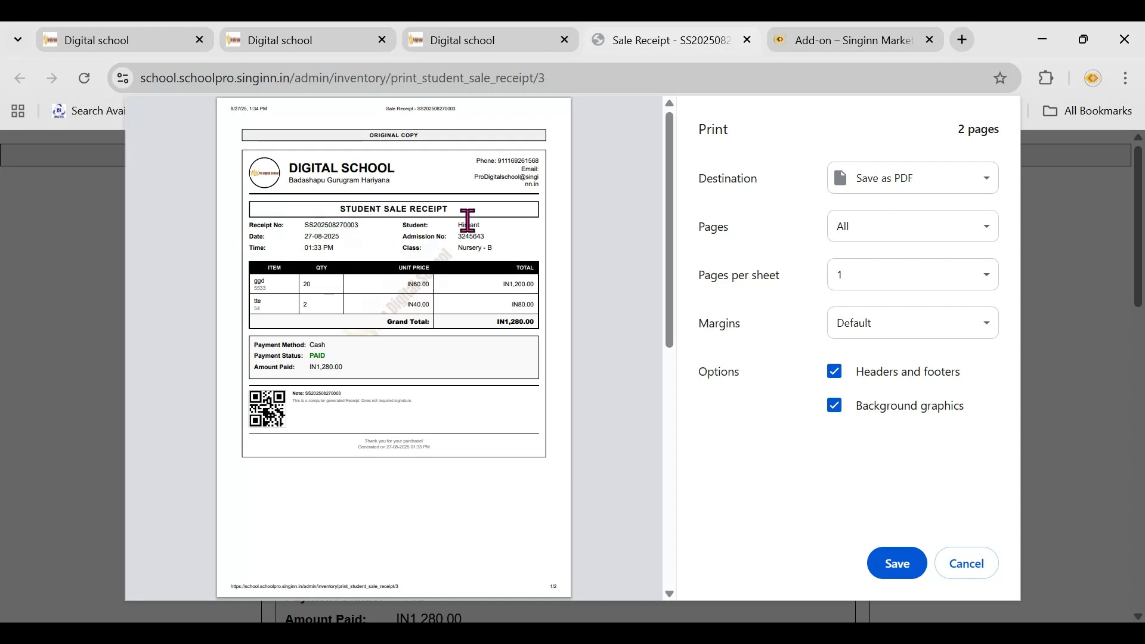
pyautogui.moveTo(457, 248); pyautogui.dragTo(510, 247)
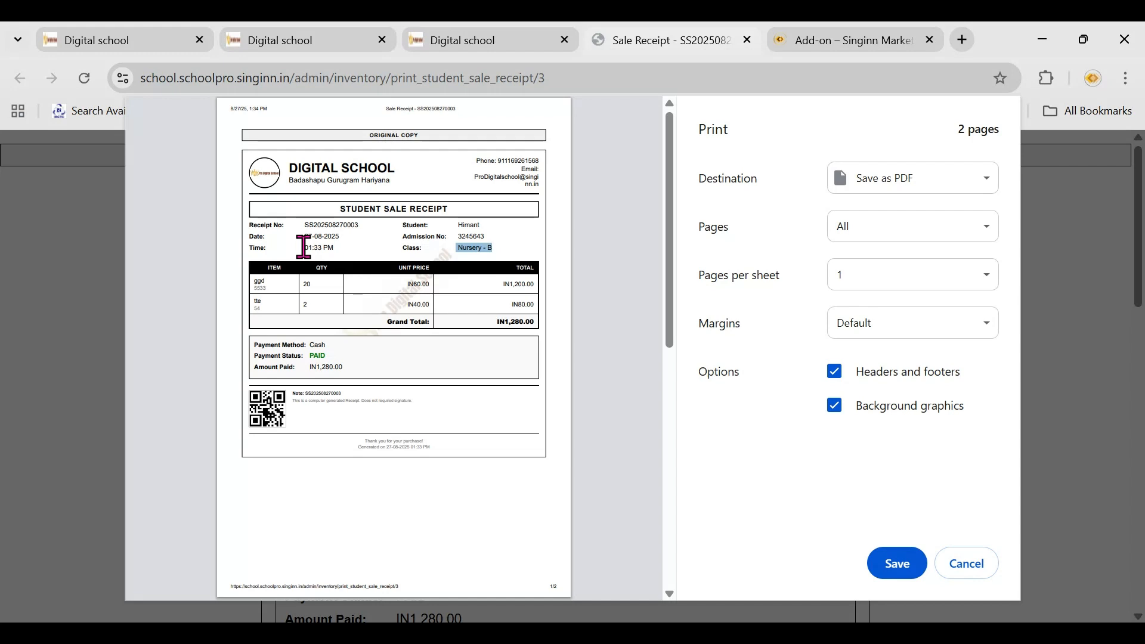
pyautogui.moveTo(303, 248); pyautogui.dragTo(344, 247)
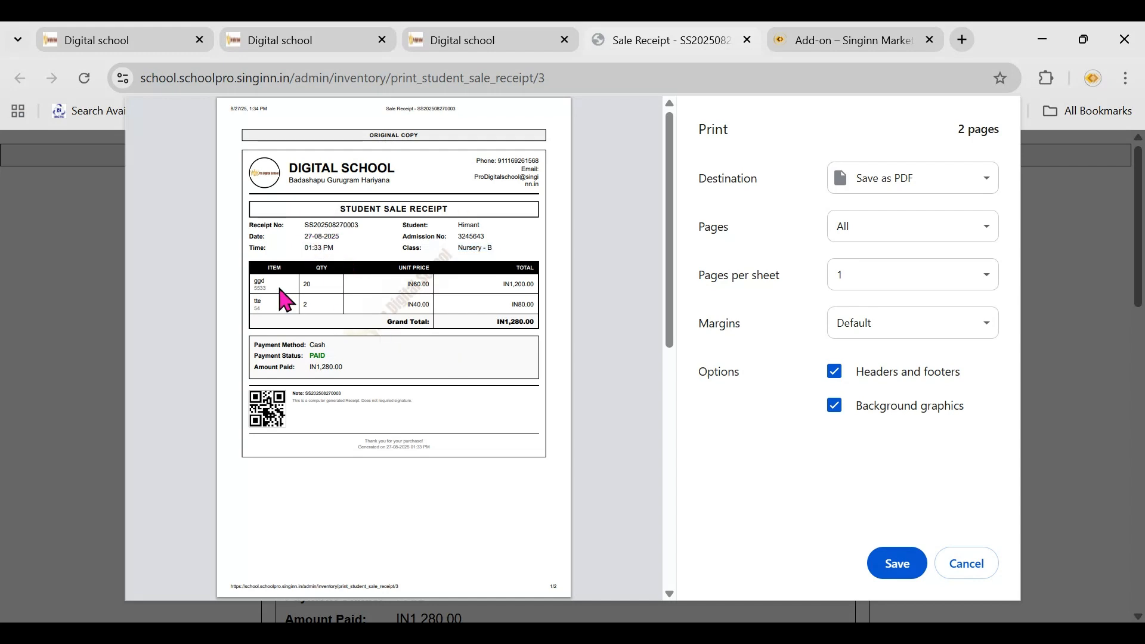
pyautogui.moveTo(294, 284); pyautogui.dragTo(539, 325)
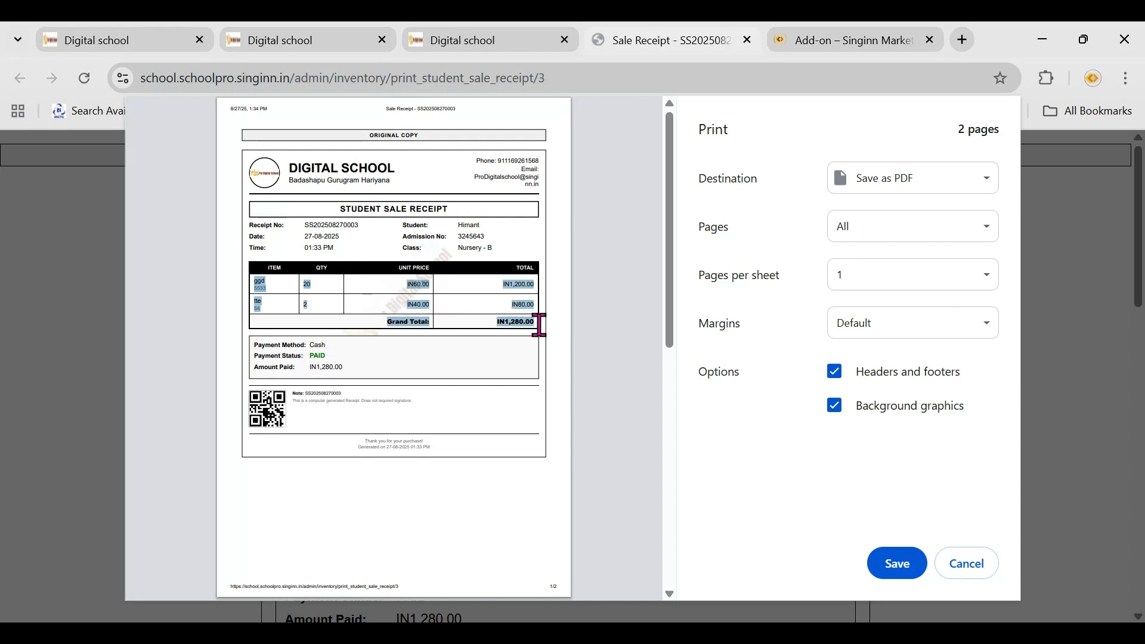
pyautogui.click(540, 325)
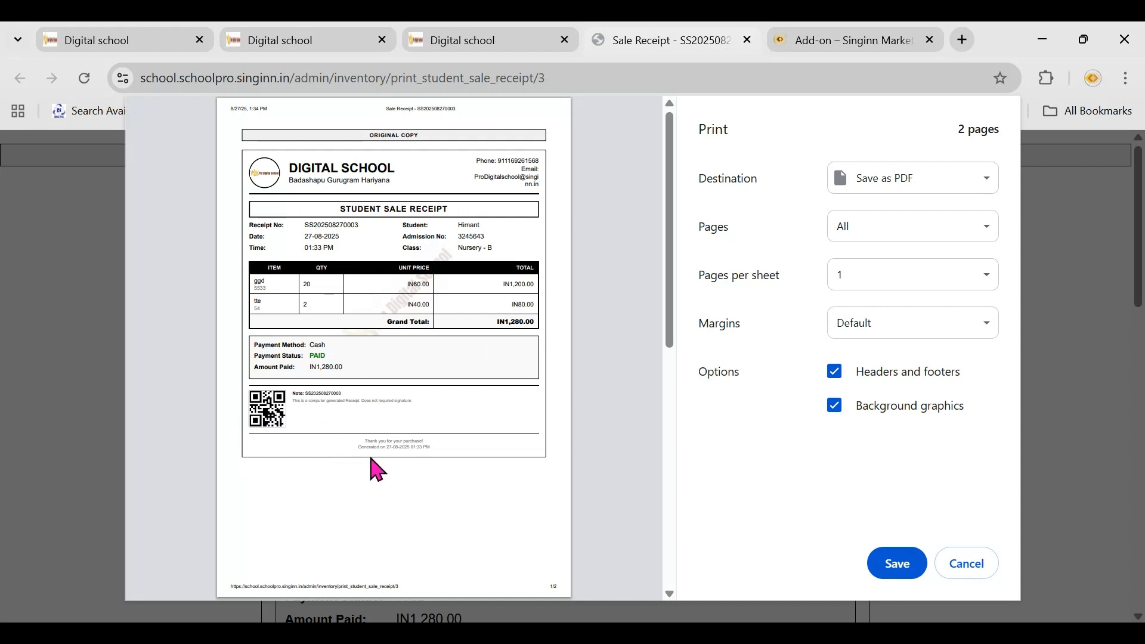
# - Check the footer, note and payment details, then cancel the preview and return to the sales list
pyautogui.moveTo(364, 442); pyautogui.dragTo(501, 430)
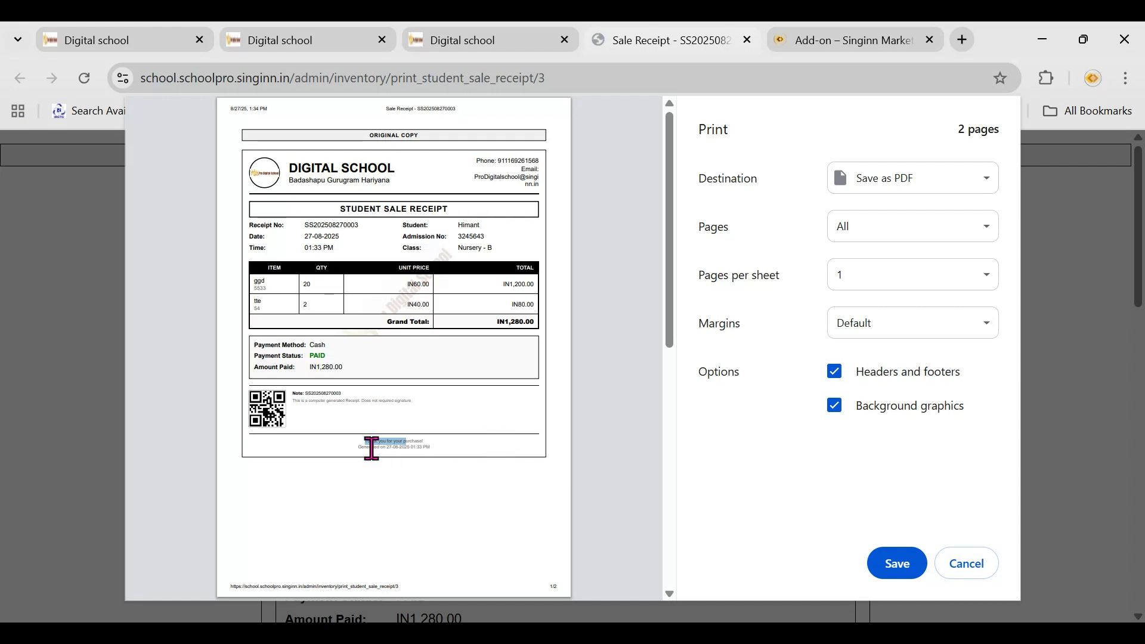
pyautogui.moveTo(365, 450); pyautogui.dragTo(462, 455)
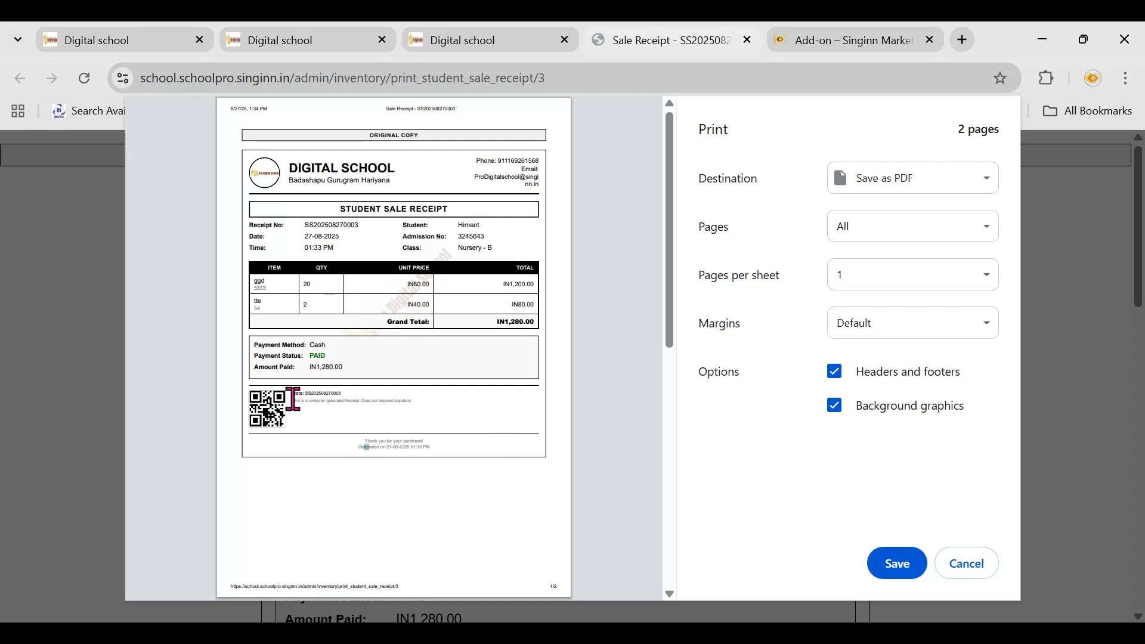
pyautogui.moveTo(293, 400); pyautogui.dragTo(413, 401)
pyautogui.click(423, 405)
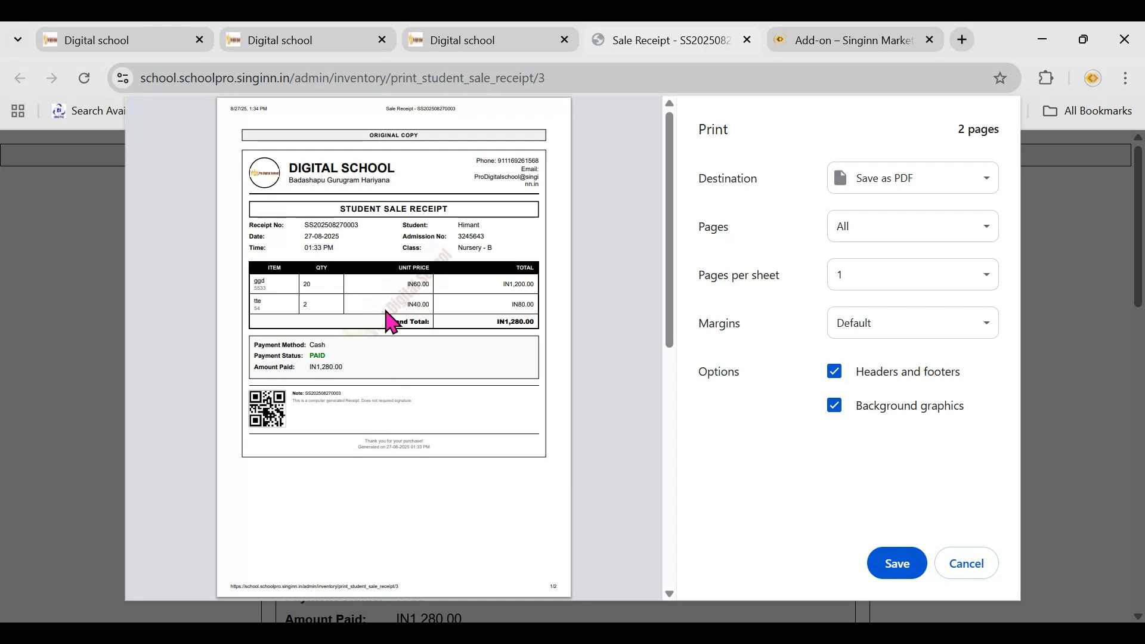
pyautogui.click(414, 387)
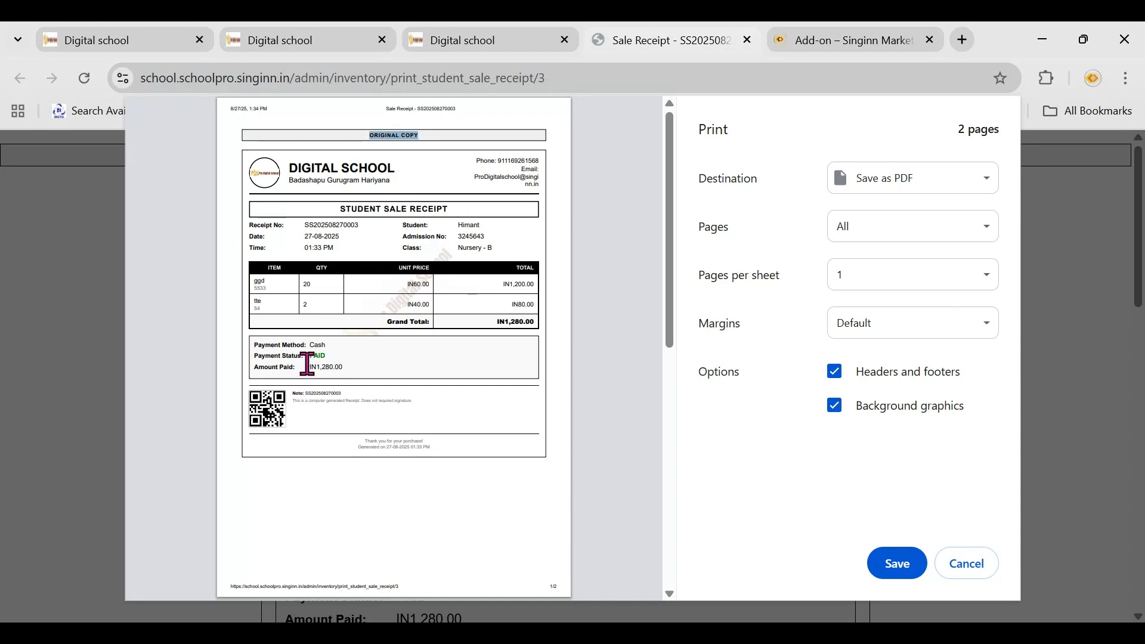
pyautogui.moveTo(307, 364); pyautogui.dragTo(345, 362)
pyautogui.click(313, 342)
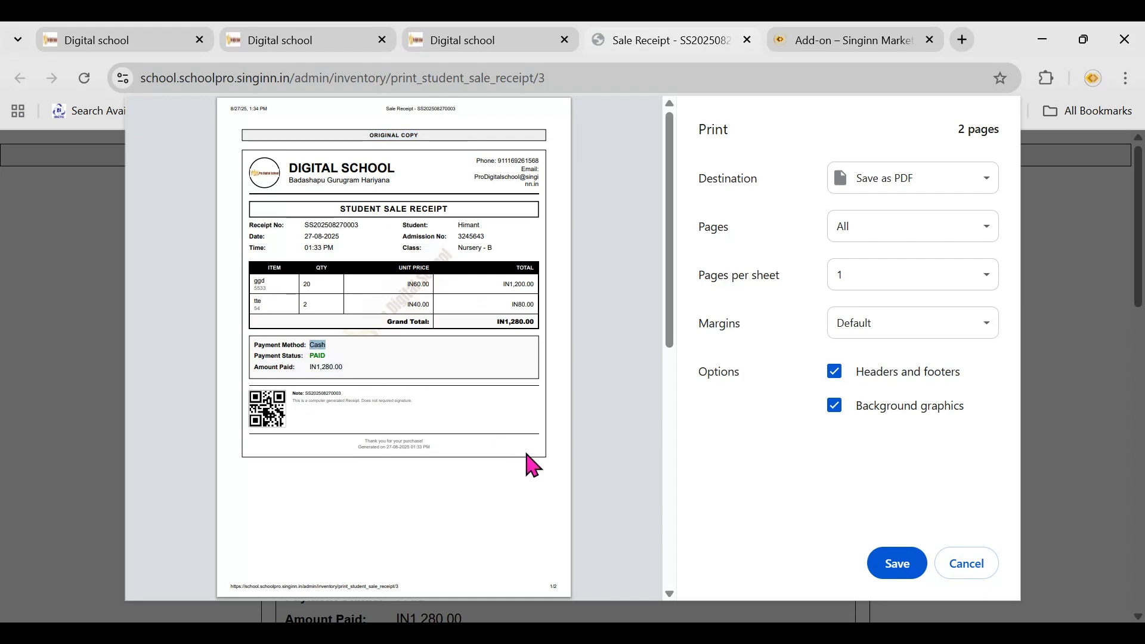
pyautogui.click(974, 570)
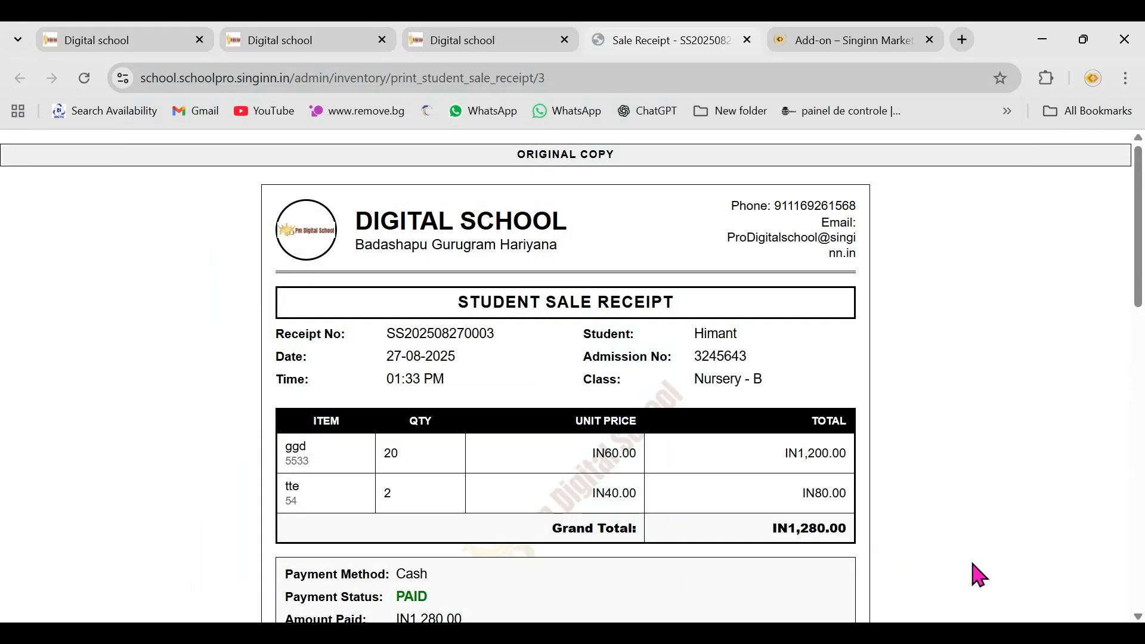
pyautogui.click(512, 33)
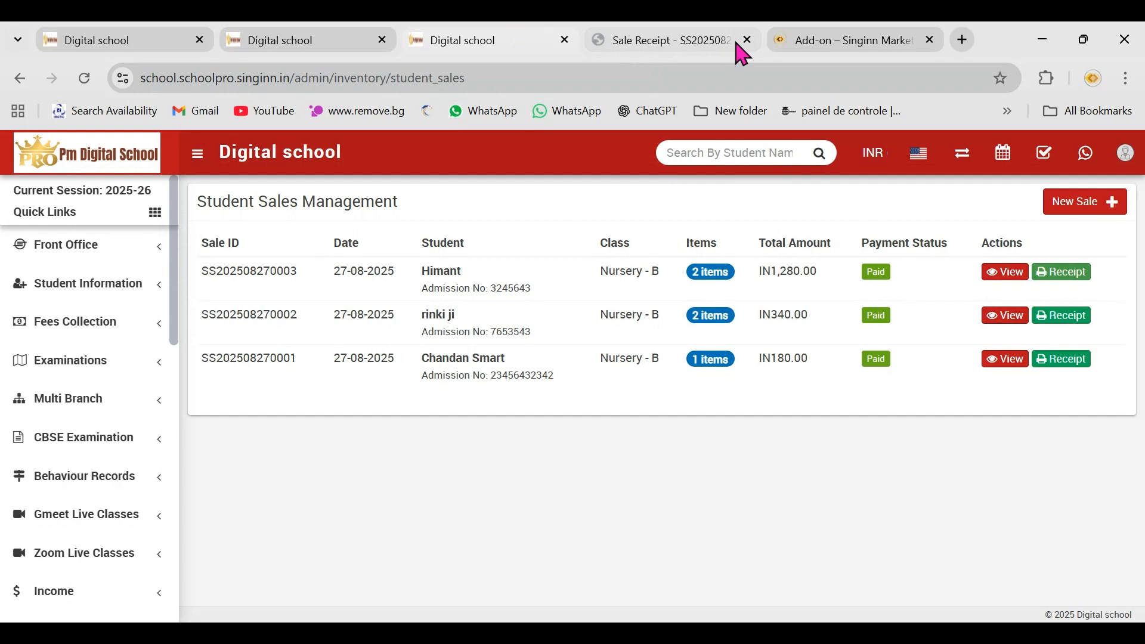
# - Start a new student sale for the Nursery, section B student
pyautogui.click(747, 40)
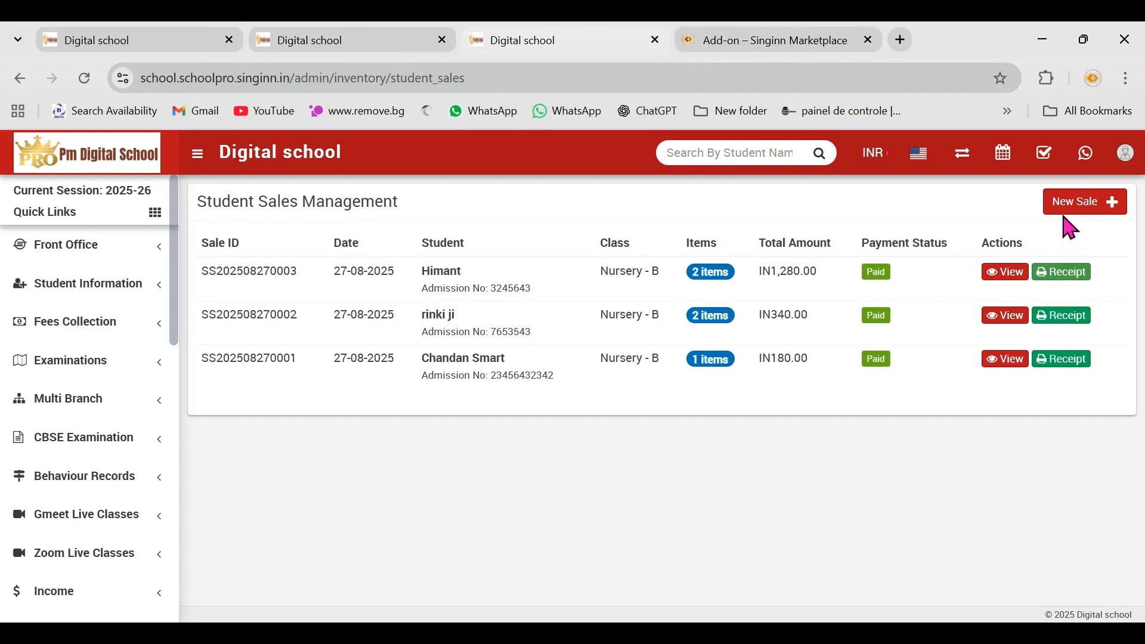
pyautogui.click(1063, 204)
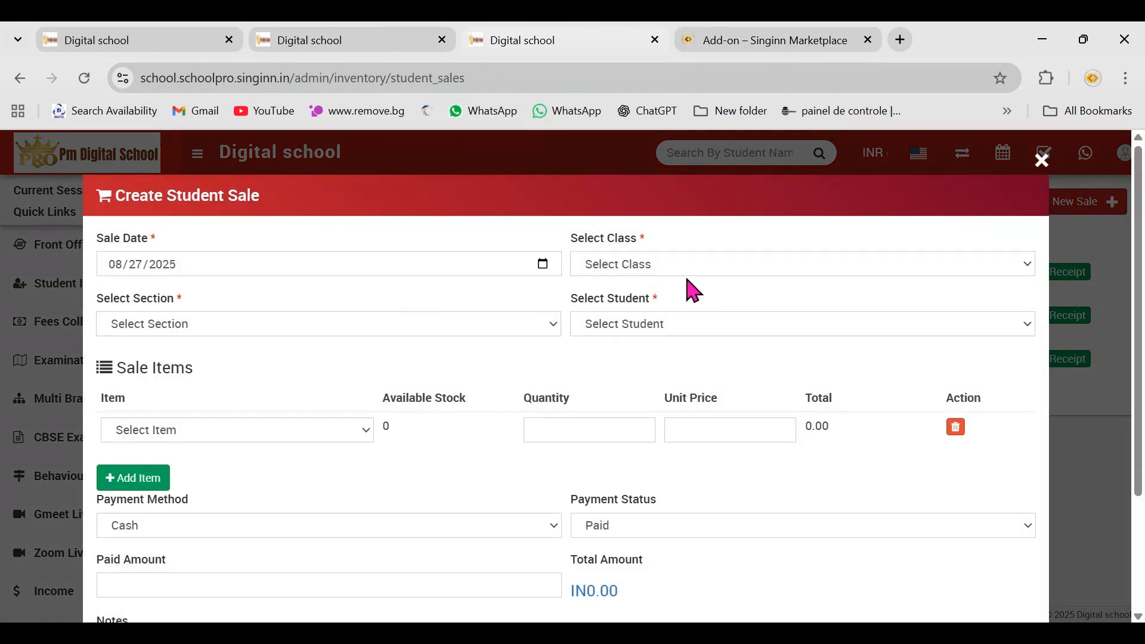
pyautogui.click(636, 307)
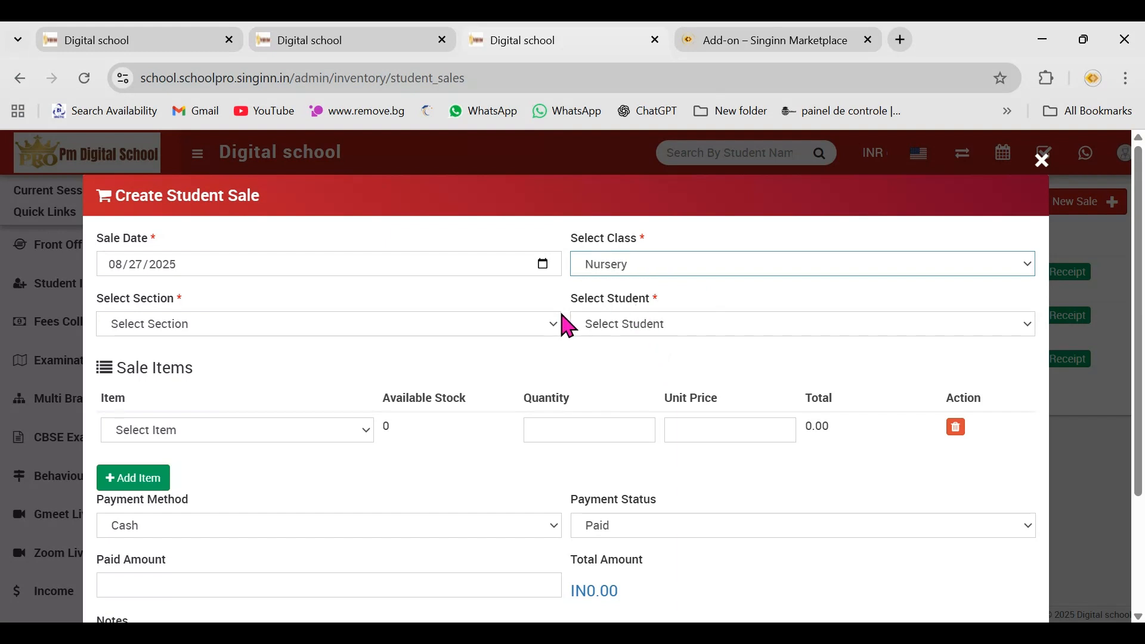
pyautogui.click(511, 332)
pyautogui.click(490, 401)
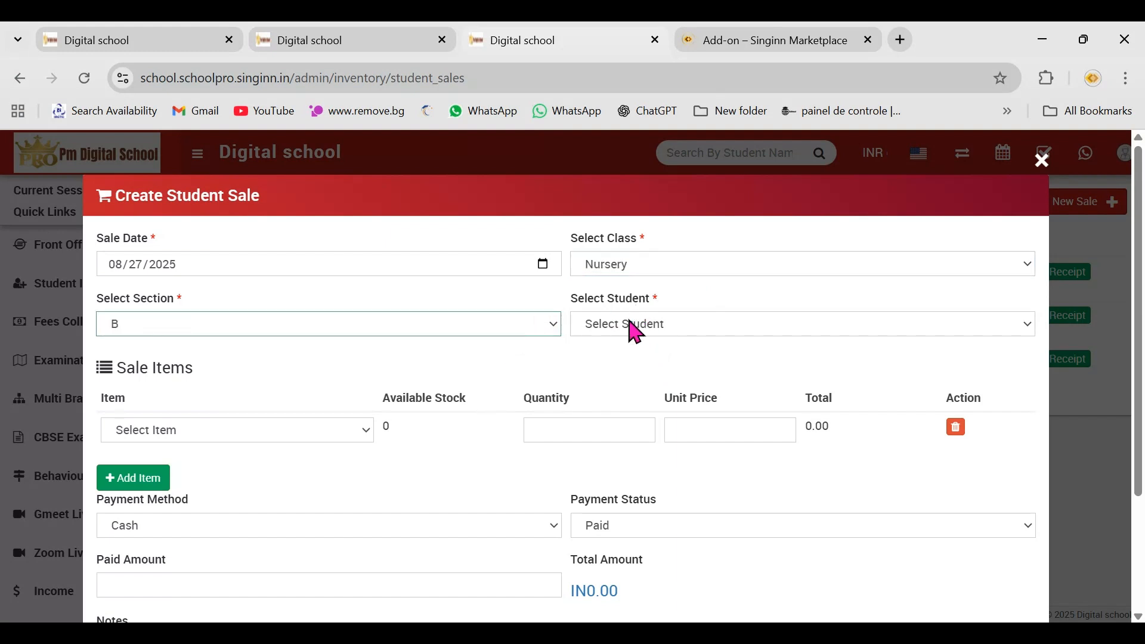
pyautogui.click(634, 332)
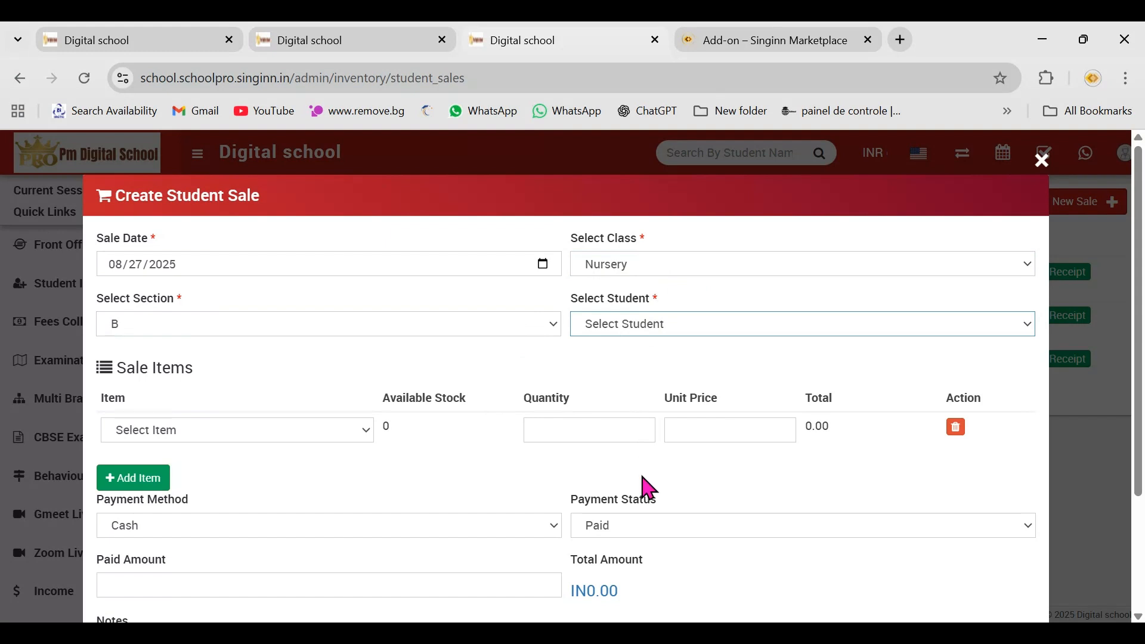
pyautogui.click(645, 543)
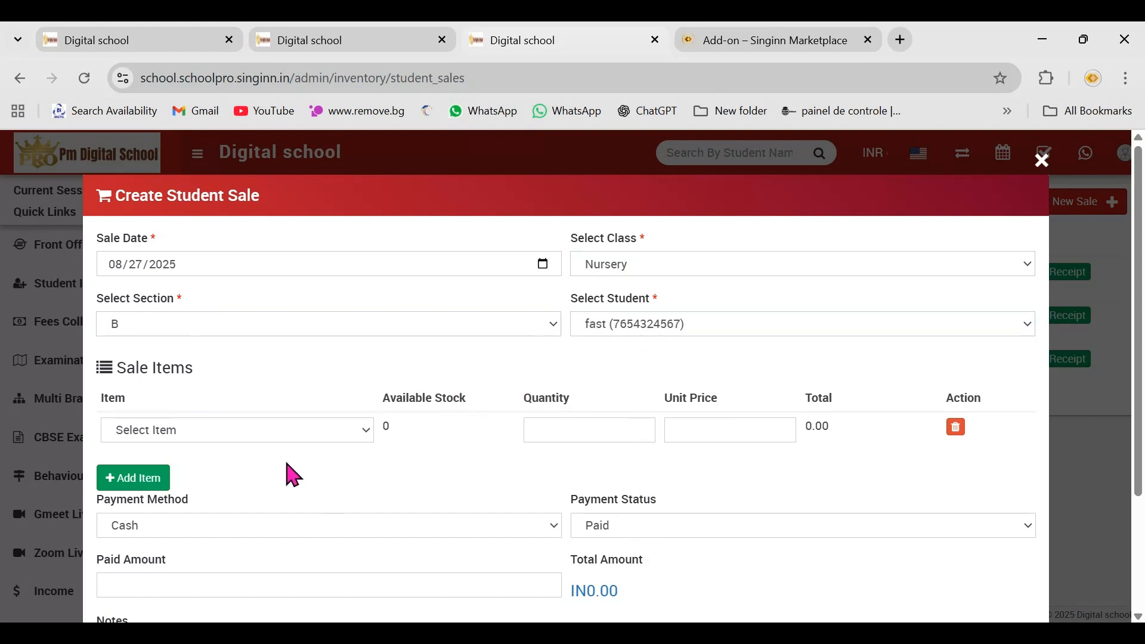
# - Add items ggd (5533) with quantity 4 and tte (54) with quantity 5
pyautogui.click(275, 437)
pyautogui.click(273, 490)
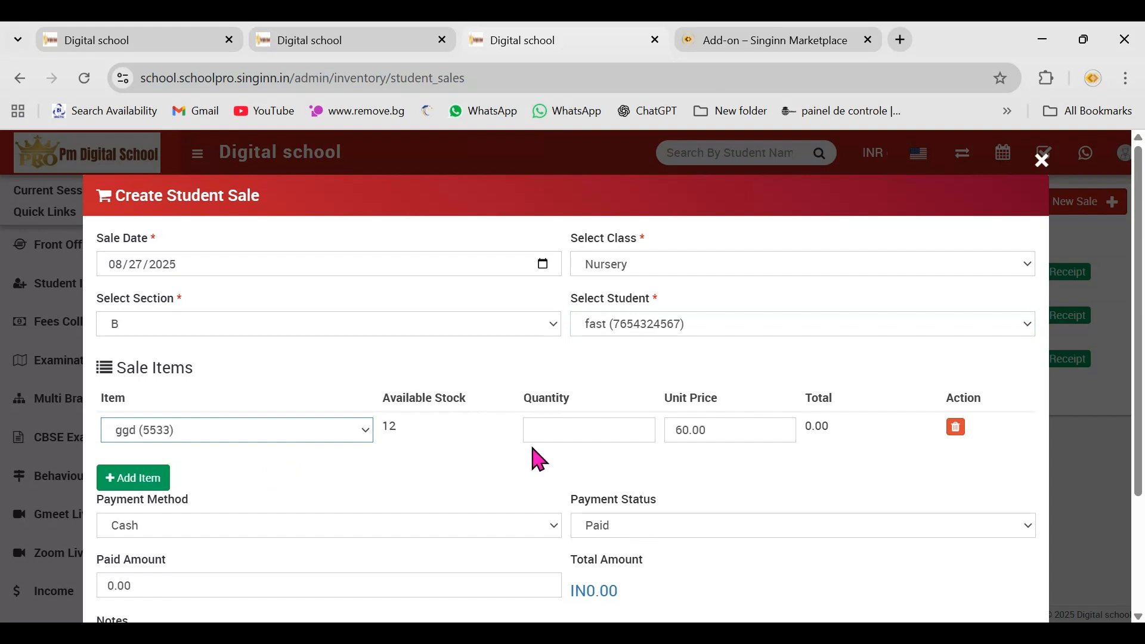
pyautogui.click(550, 437)
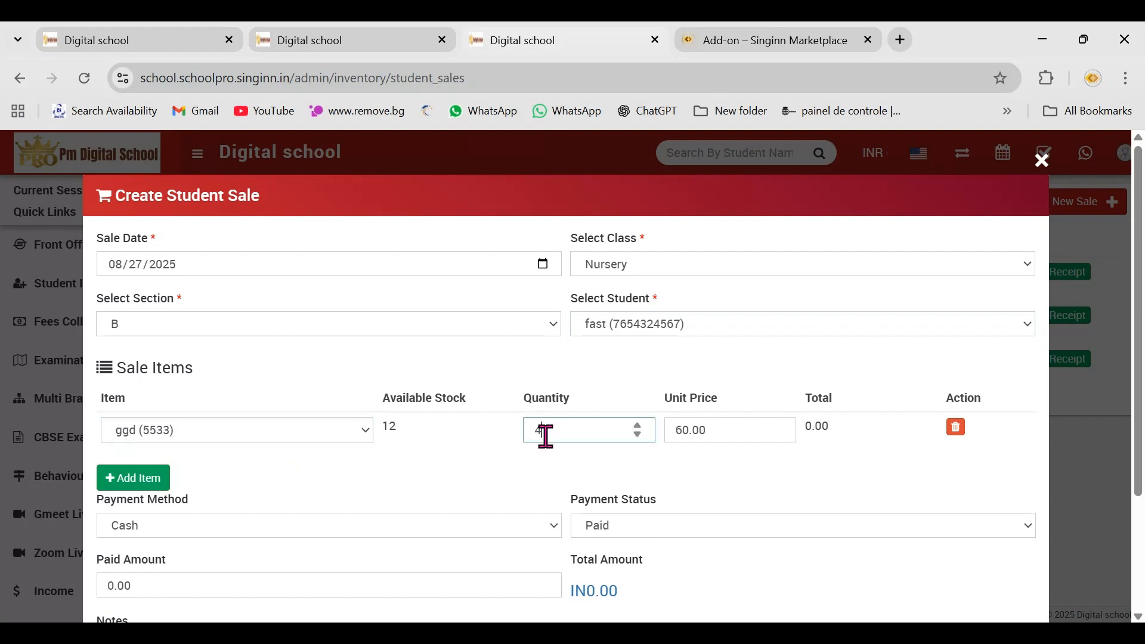
pyautogui.write('4')
pyautogui.click(145, 485)
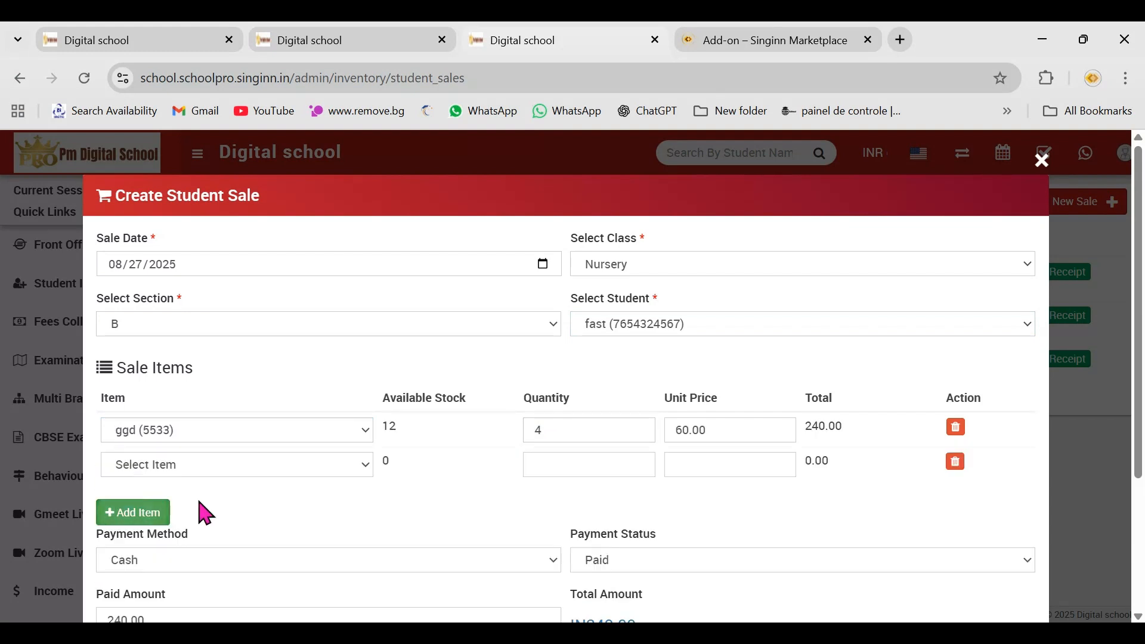
pyautogui.click(183, 470)
pyautogui.click(201, 551)
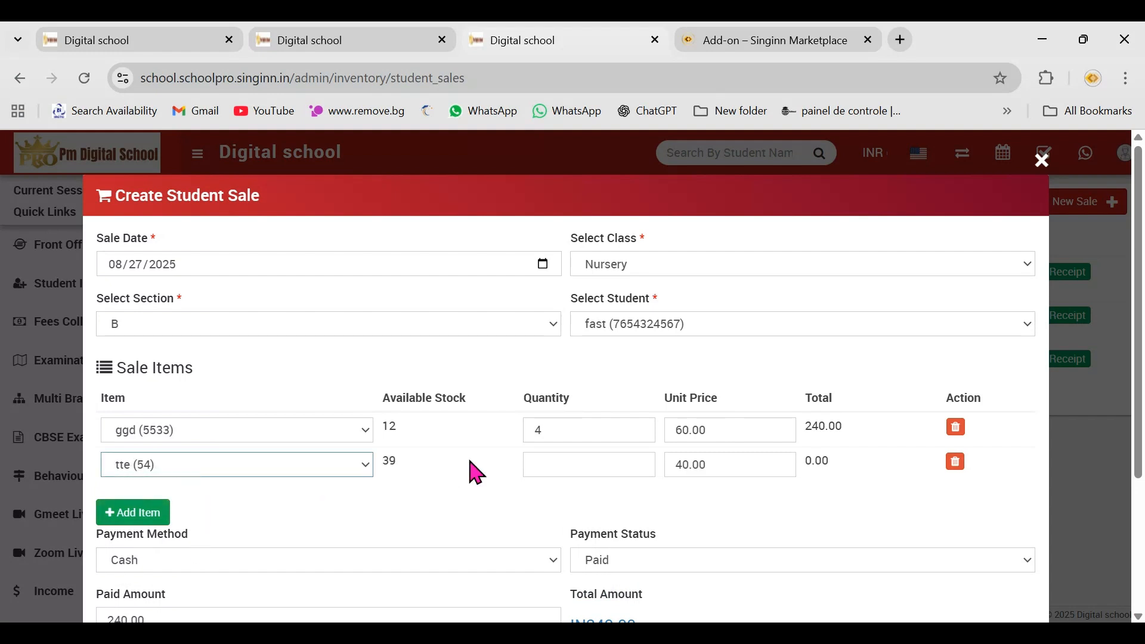
pyautogui.click(602, 465)
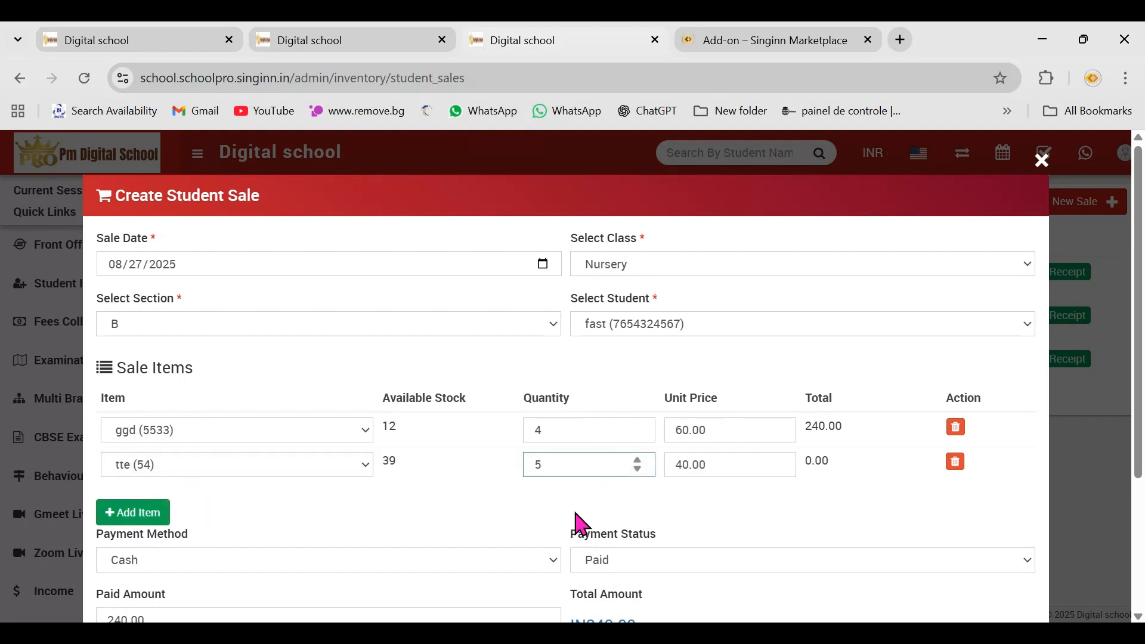
# - Set payment to Online Transfer with status Pending and create the sale
pyautogui.moveTo(1142, 420); pyautogui.dragTo(1141, 551)
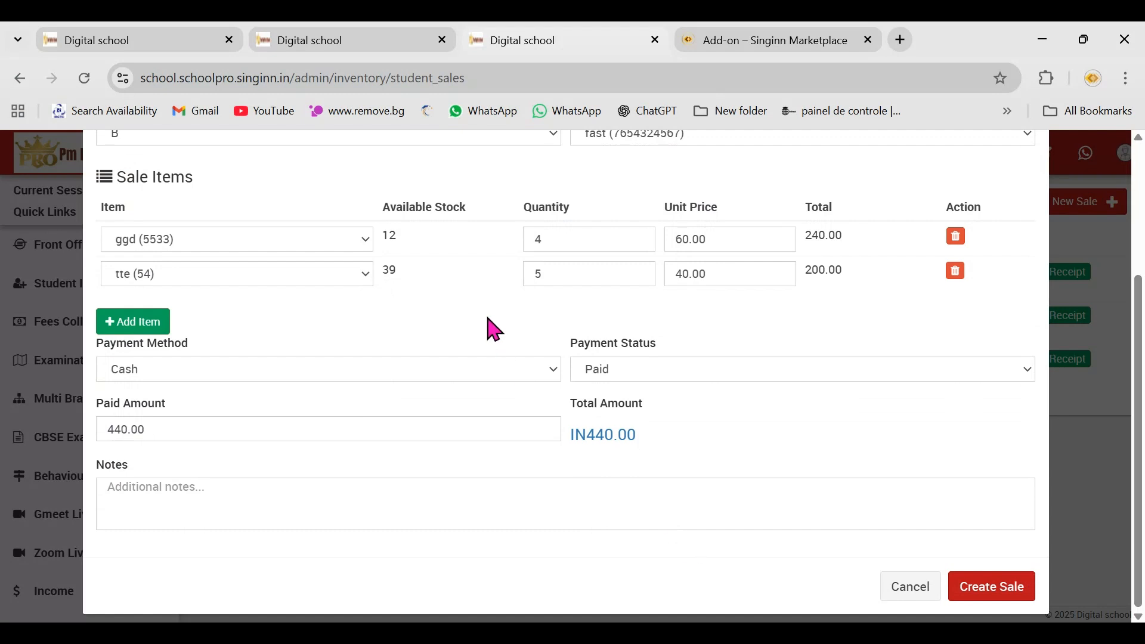
pyautogui.click(442, 375)
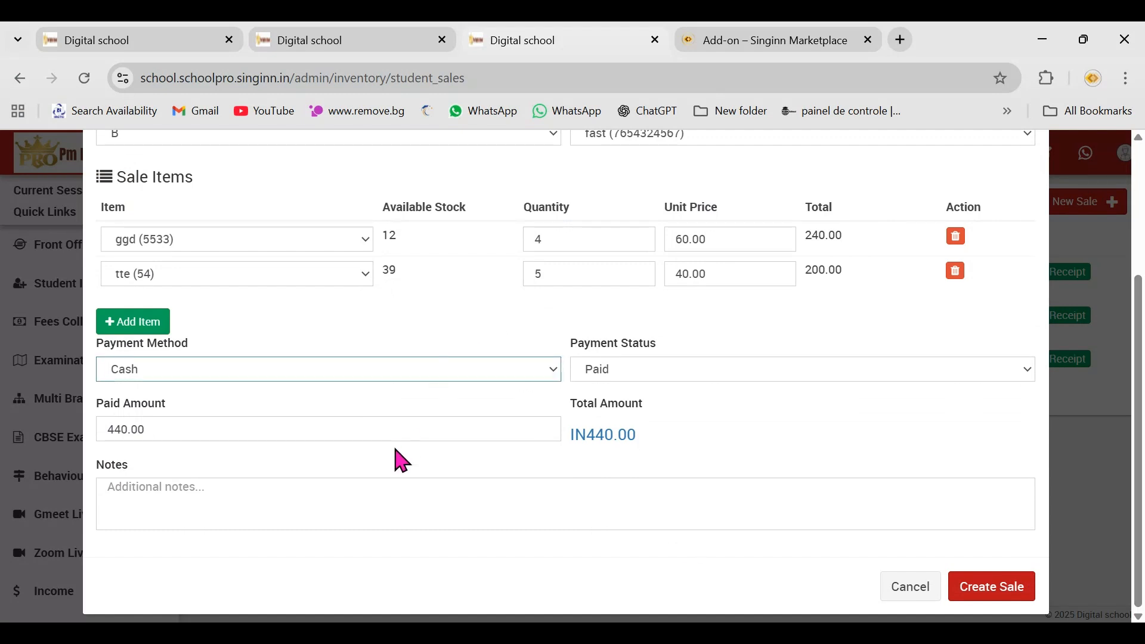
pyautogui.click(402, 461)
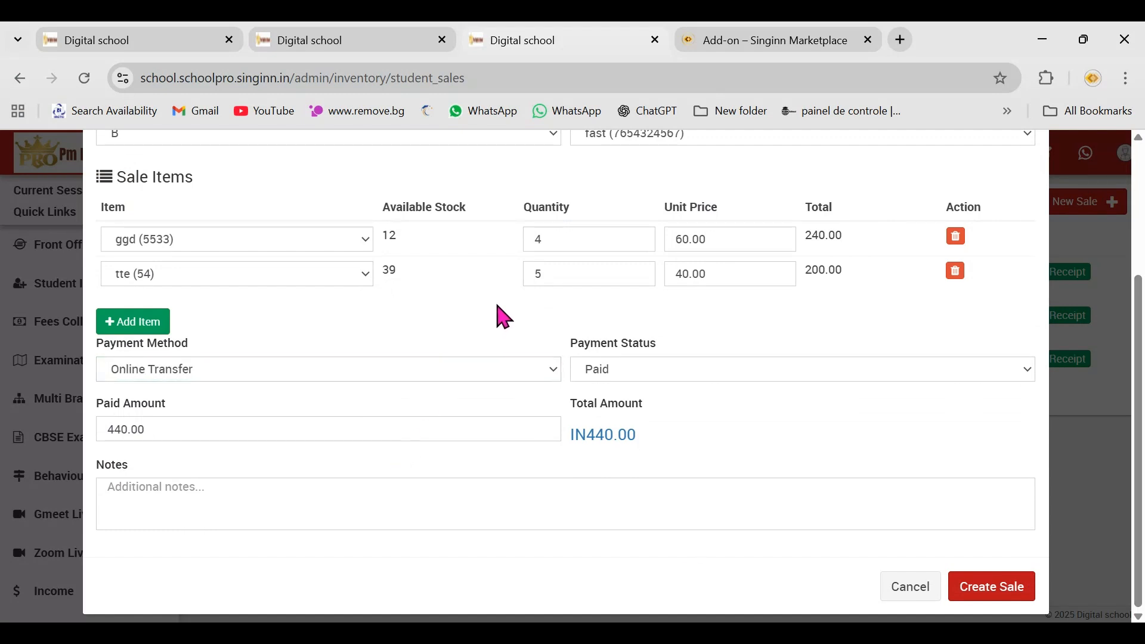
pyautogui.click(621, 376)
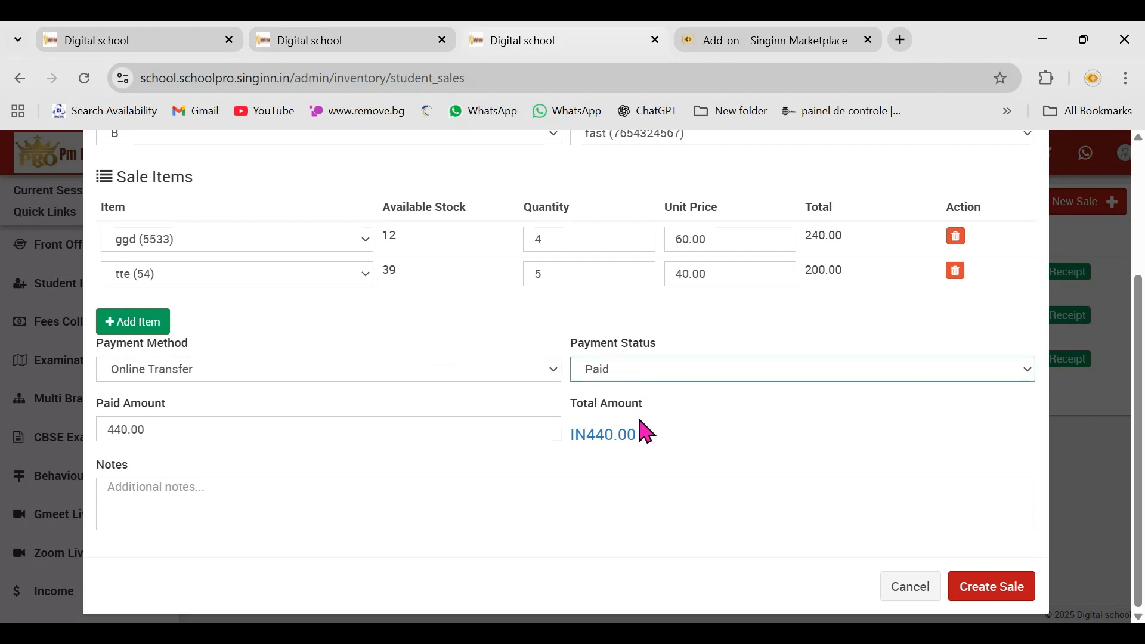
pyautogui.click(647, 449)
pyautogui.click(992, 590)
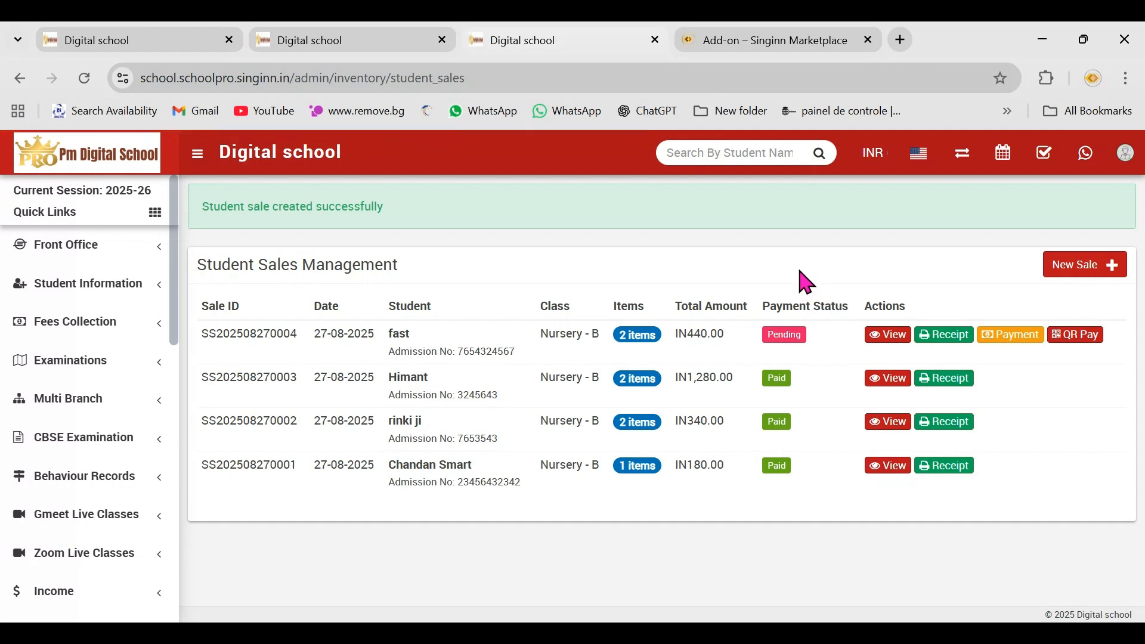
pyautogui.click(879, 335)
pyautogui.scroll(-3, 954, 477)
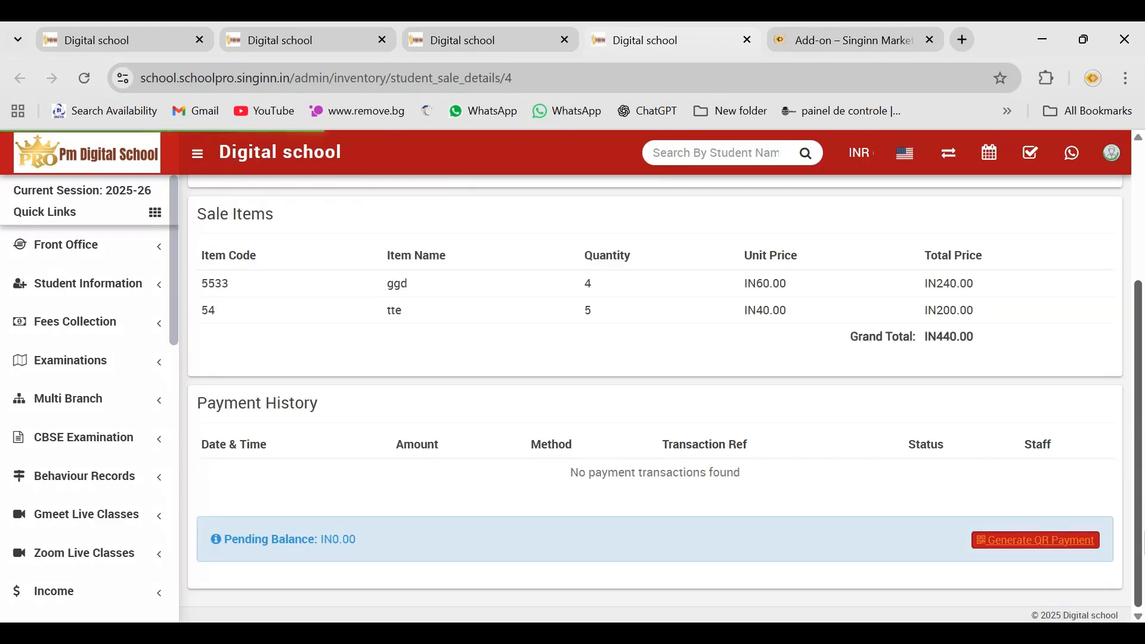
pyautogui.scroll(3, 971, 494)
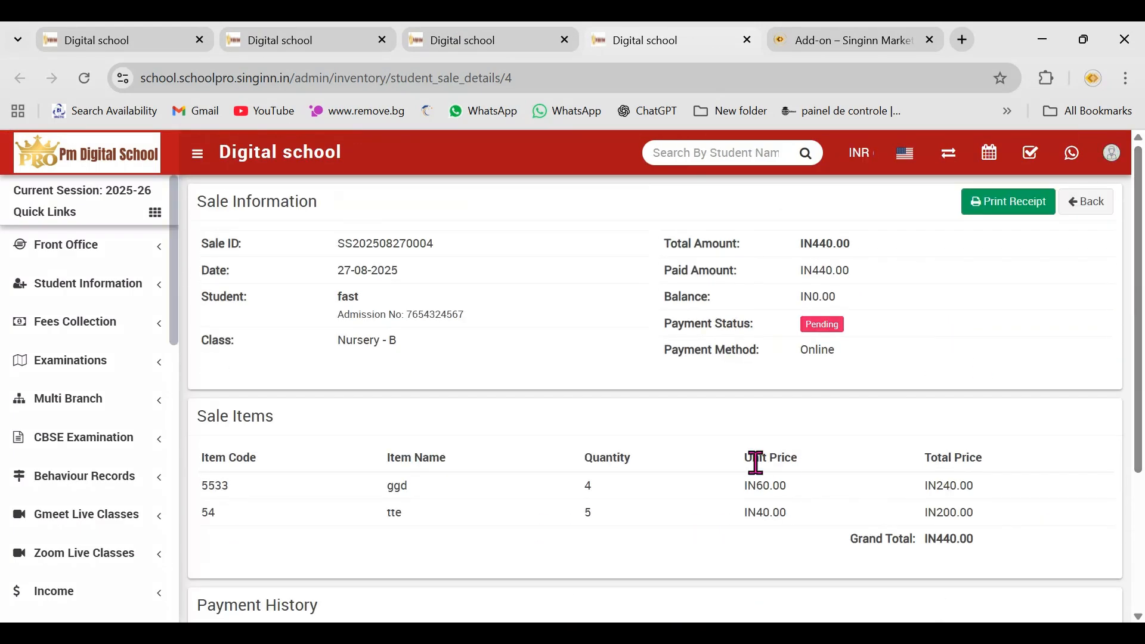
pyautogui.click(1090, 202)
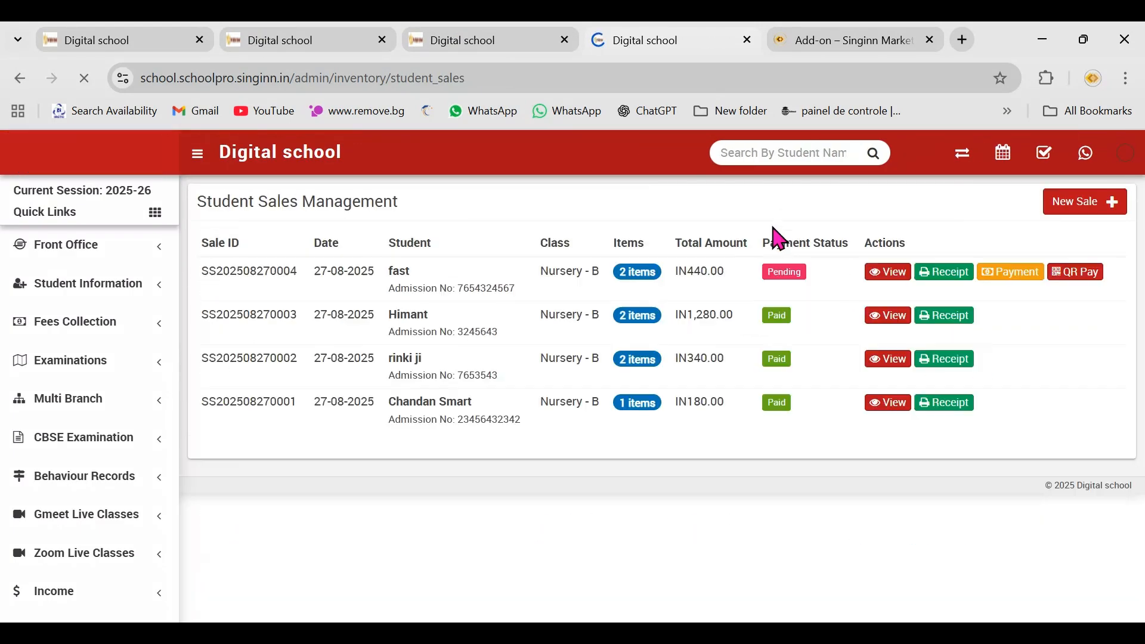
pyautogui.click(943, 275)
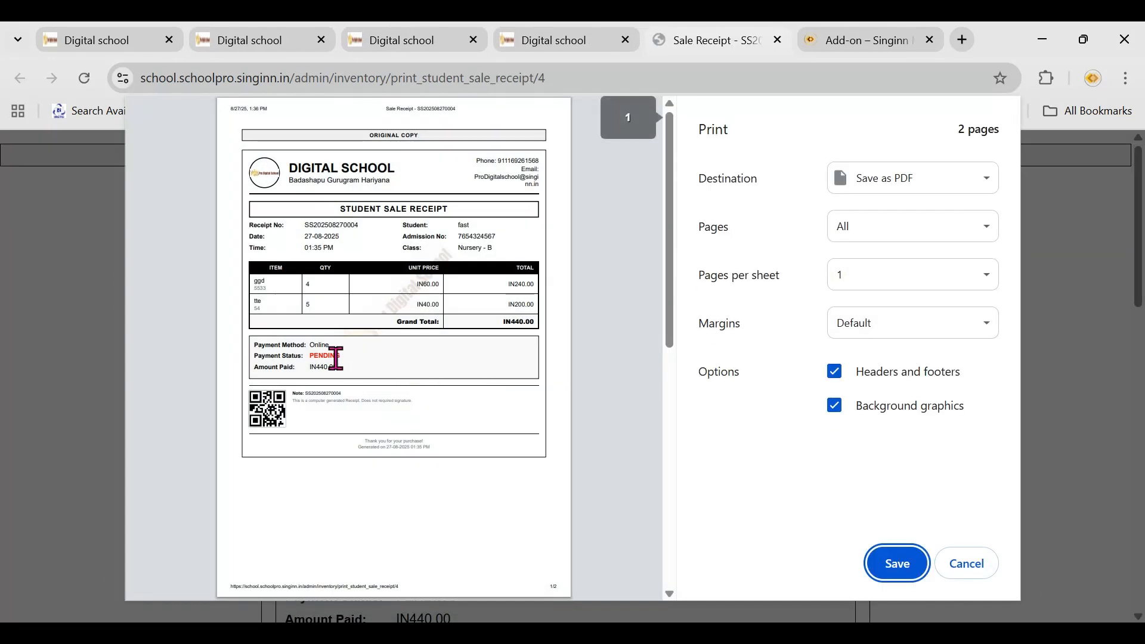
pyautogui.click(304, 356)
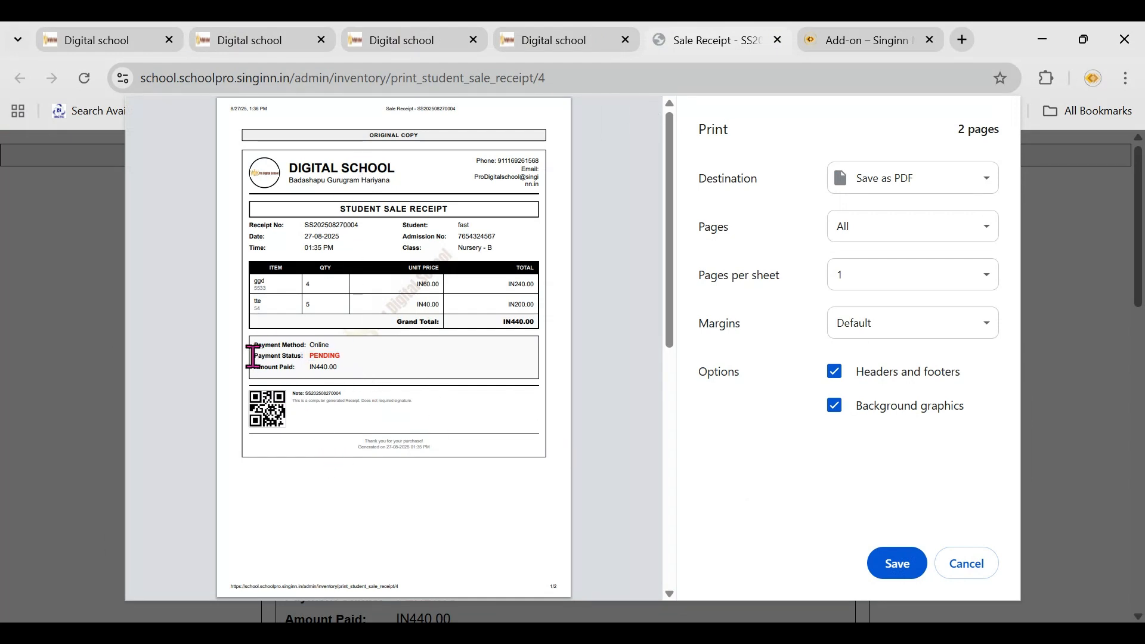
pyautogui.moveTo(253, 356); pyautogui.dragTo(339, 360)
pyautogui.tripleClick(285, 344)
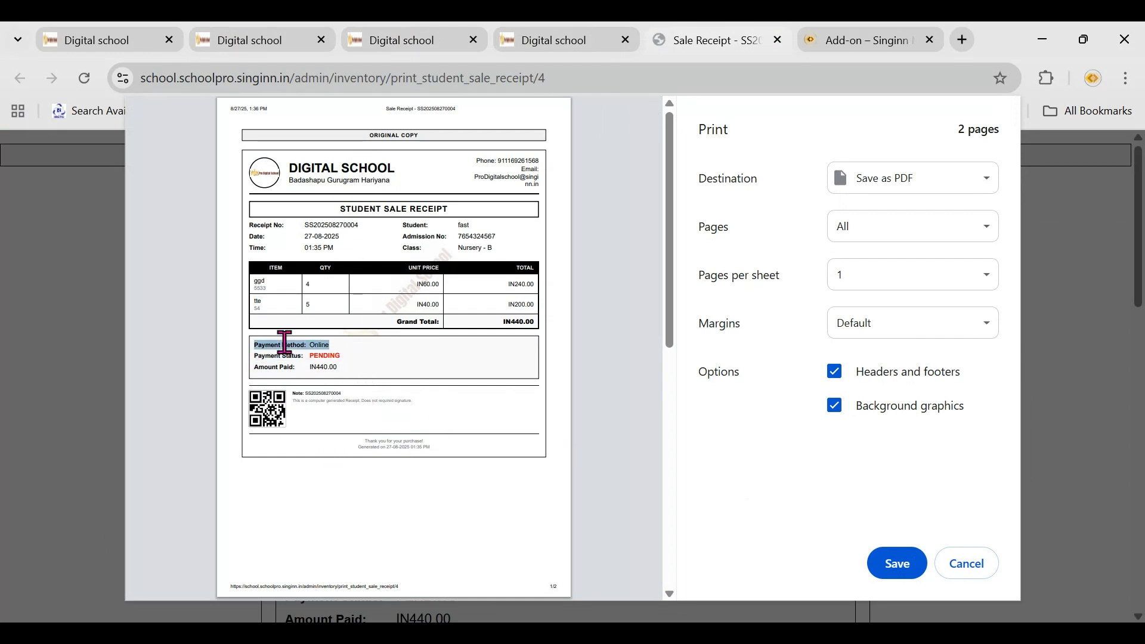
pyautogui.doubleClick(287, 367)
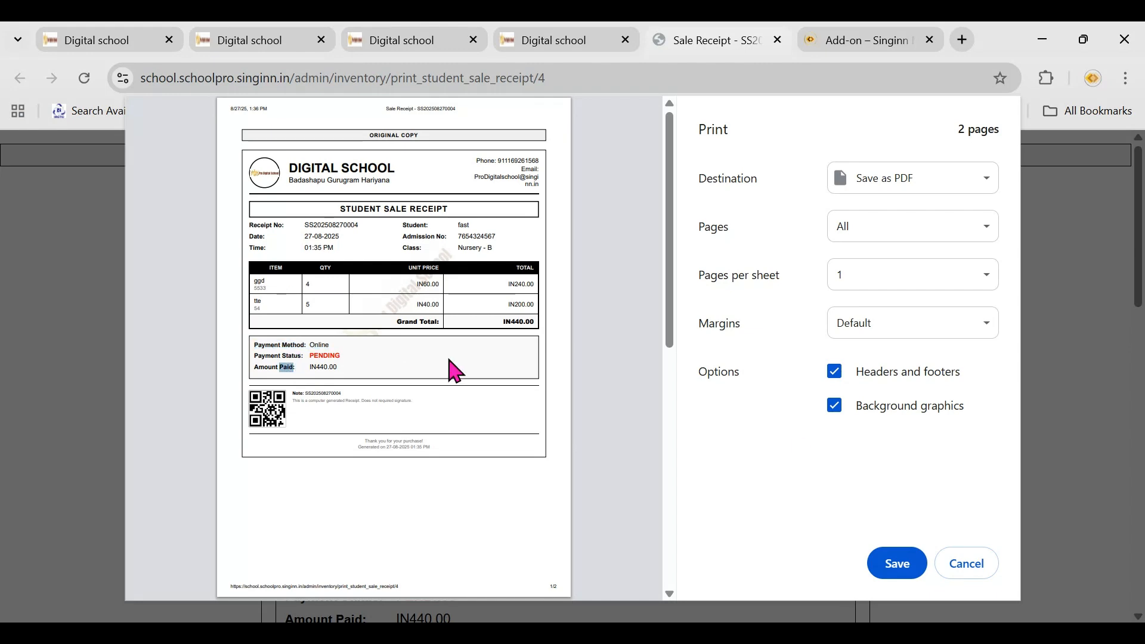
pyautogui.click(965, 563)
pyautogui.click(558, 34)
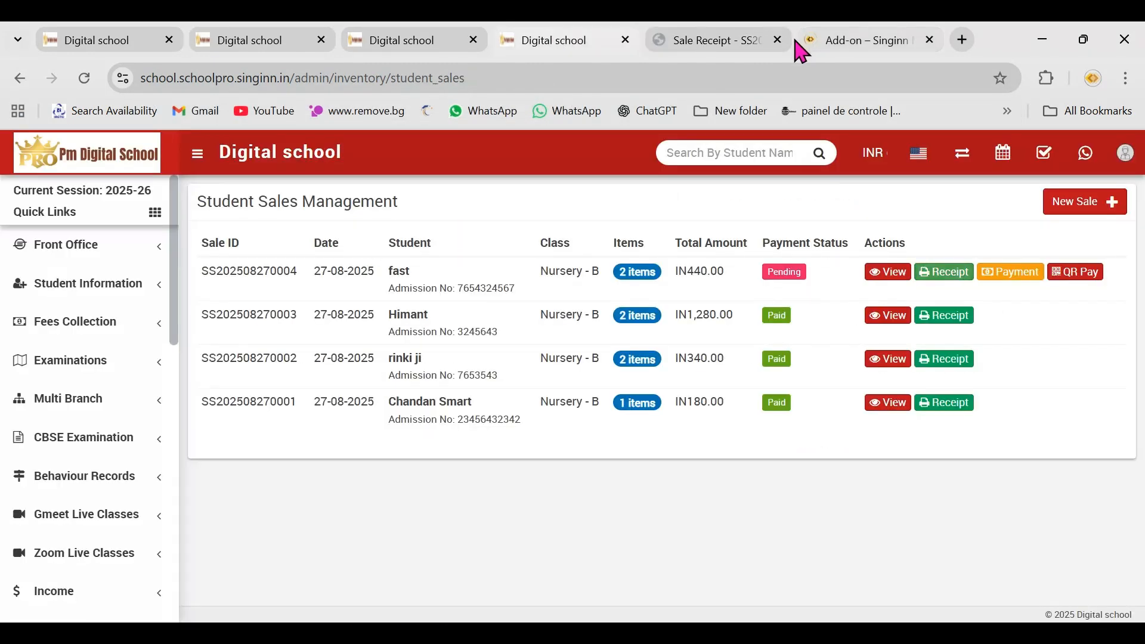
pyautogui.click(778, 39)
pyautogui.click(84, 78)
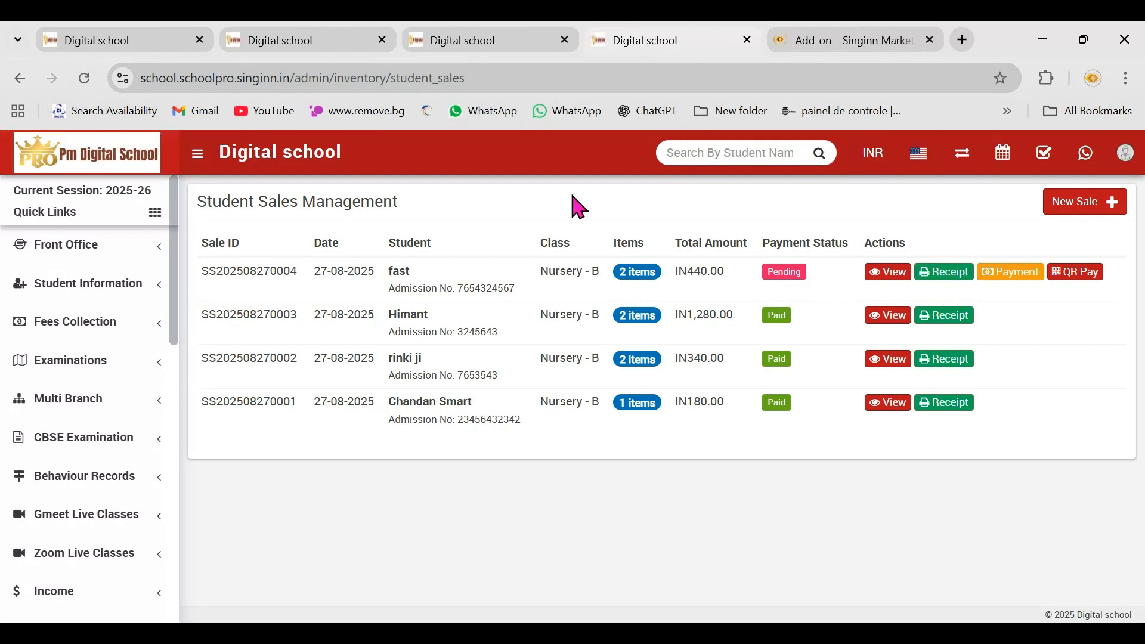
# - Open the pending sale's QR payment window, enlarge it and scroll down to the reference field
pyautogui.click(1067, 287)
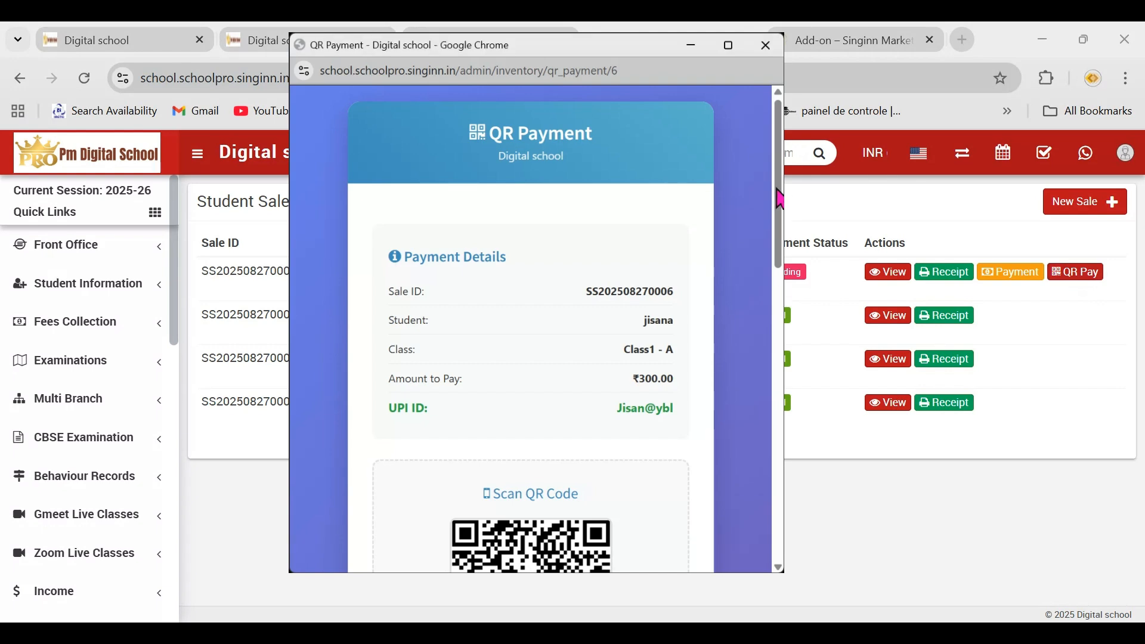
pyautogui.moveTo(776, 189)
pyautogui.mouseDown()
pyautogui.moveTo(774, 301)
pyautogui.moveTo(765, 188)
pyautogui.mouseUp()
pyautogui.click(728, 45)
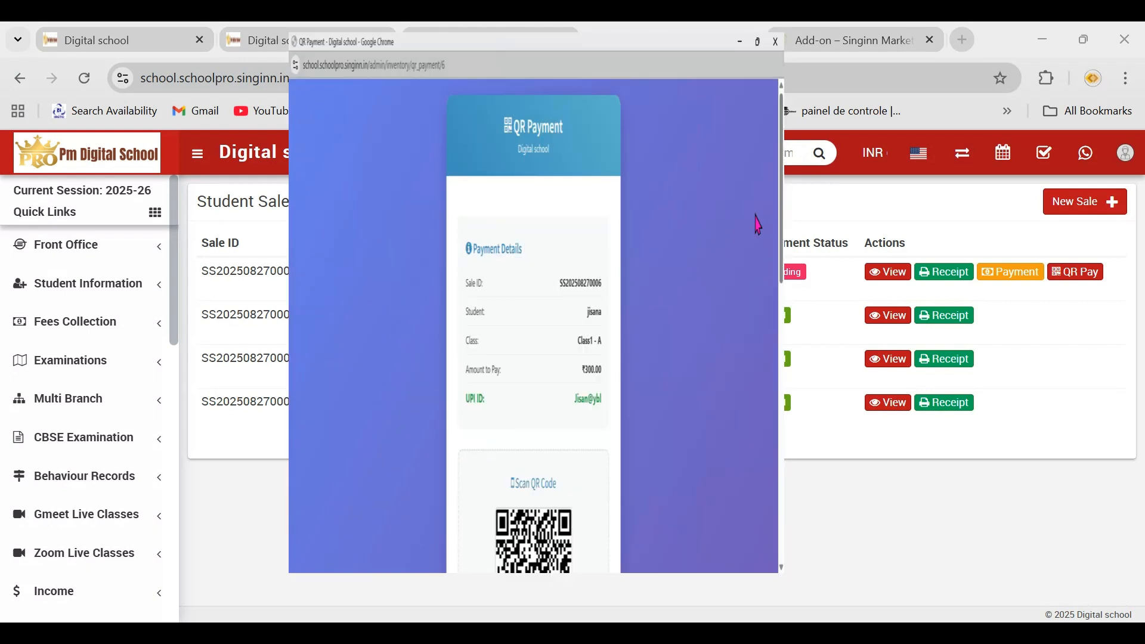
pyautogui.moveTo(783, 161); pyautogui.dragTo(783, 194)
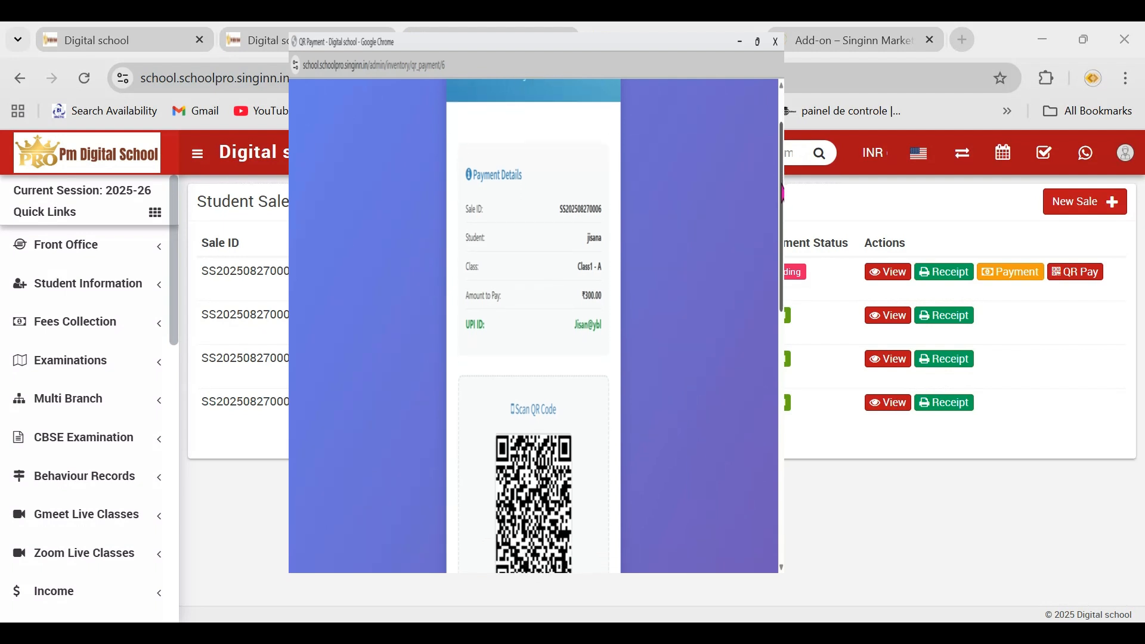
pyautogui.moveTo(783, 194); pyautogui.dragTo(780, 127)
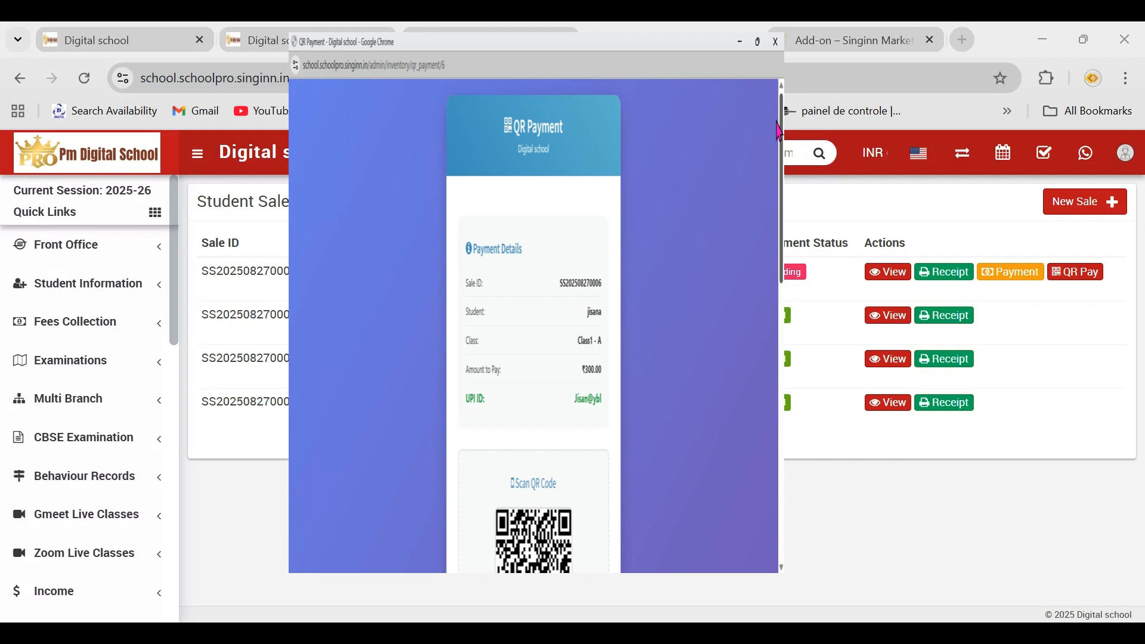
pyautogui.moveTo(781, 146); pyautogui.dragTo(783, 206)
pyautogui.moveTo(783, 230); pyautogui.dragTo(783, 486)
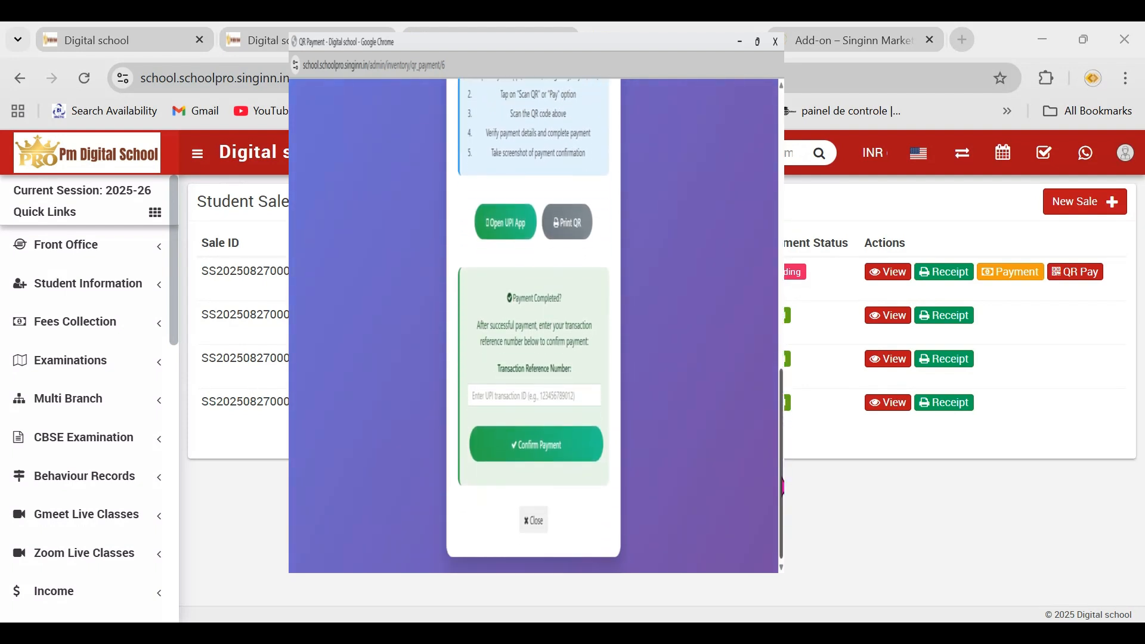
# - Enter the UPI transaction reference number and confirm the ₹300.00 QR payment
pyautogui.click(589, 399)
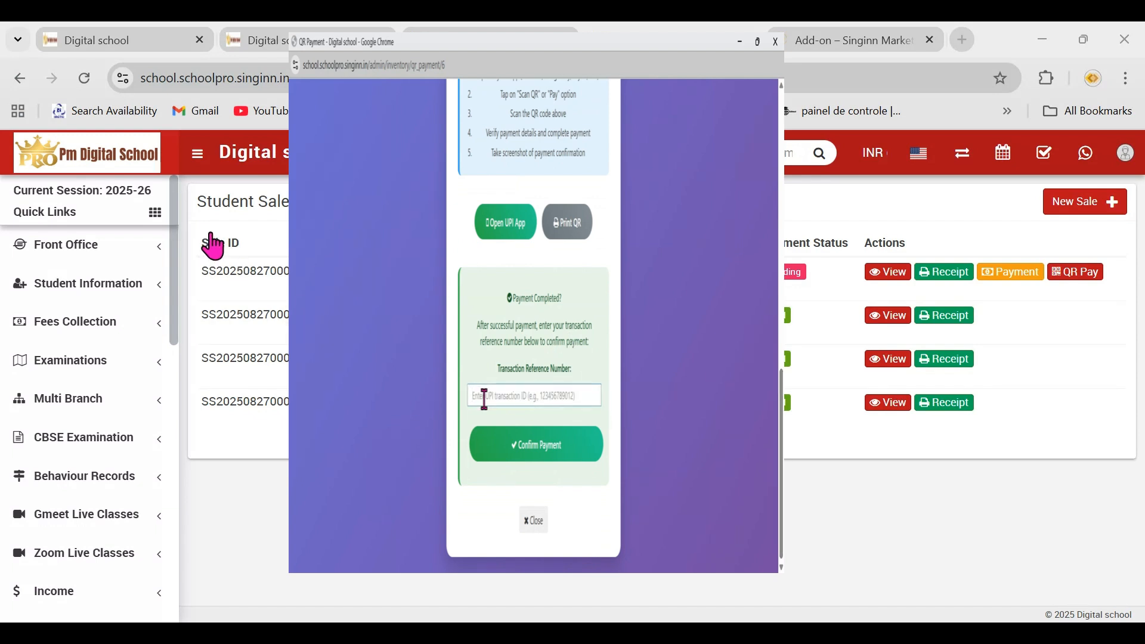
pyautogui.write('355543433')
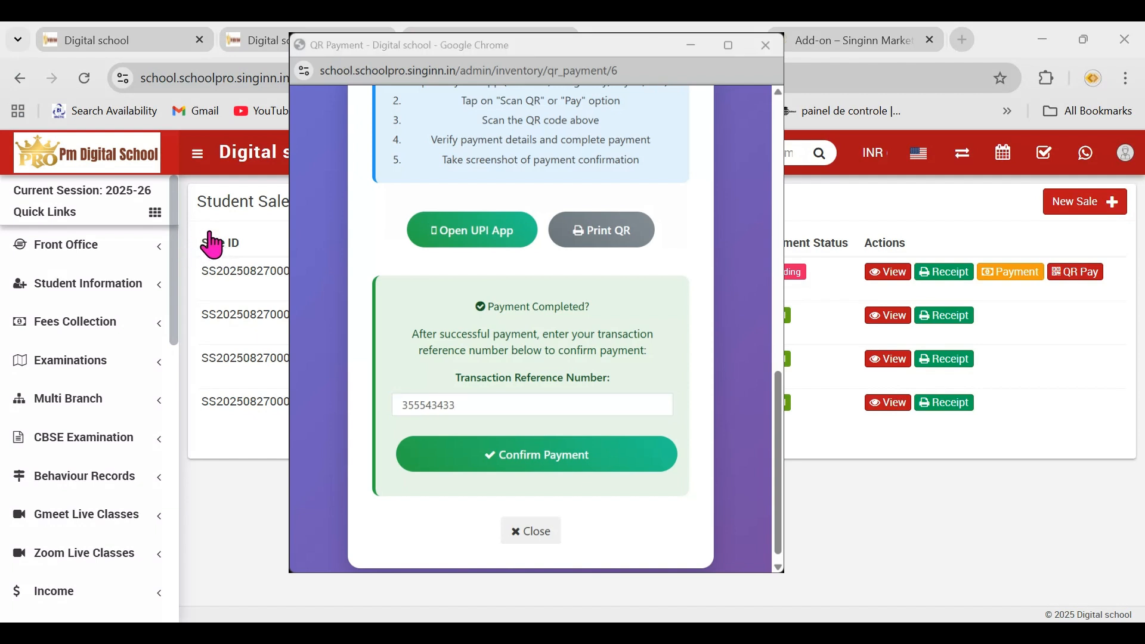
pyautogui.click(562, 458)
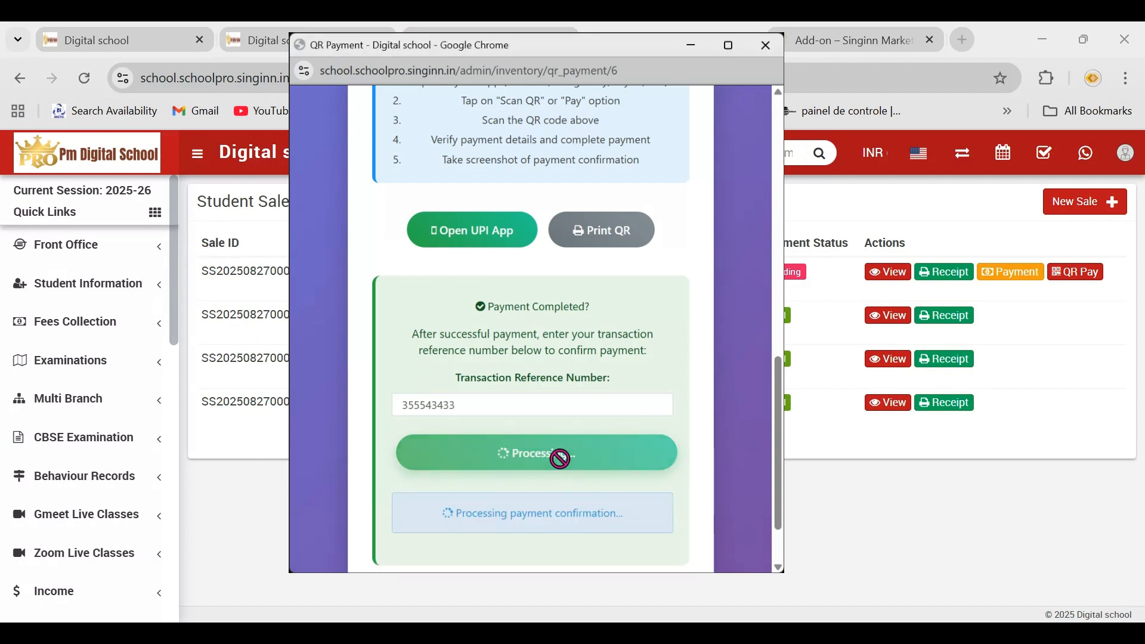
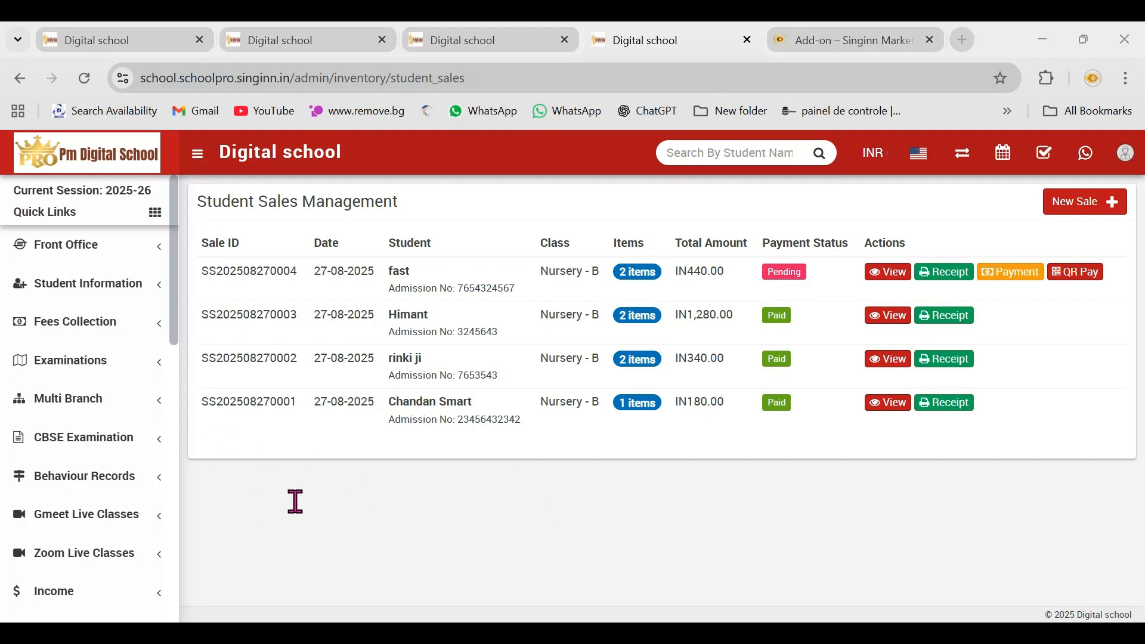
# - Complete payment on the pending ₹440.00 sale so all four student sales show Paid
pyautogui.click(1084, 274)
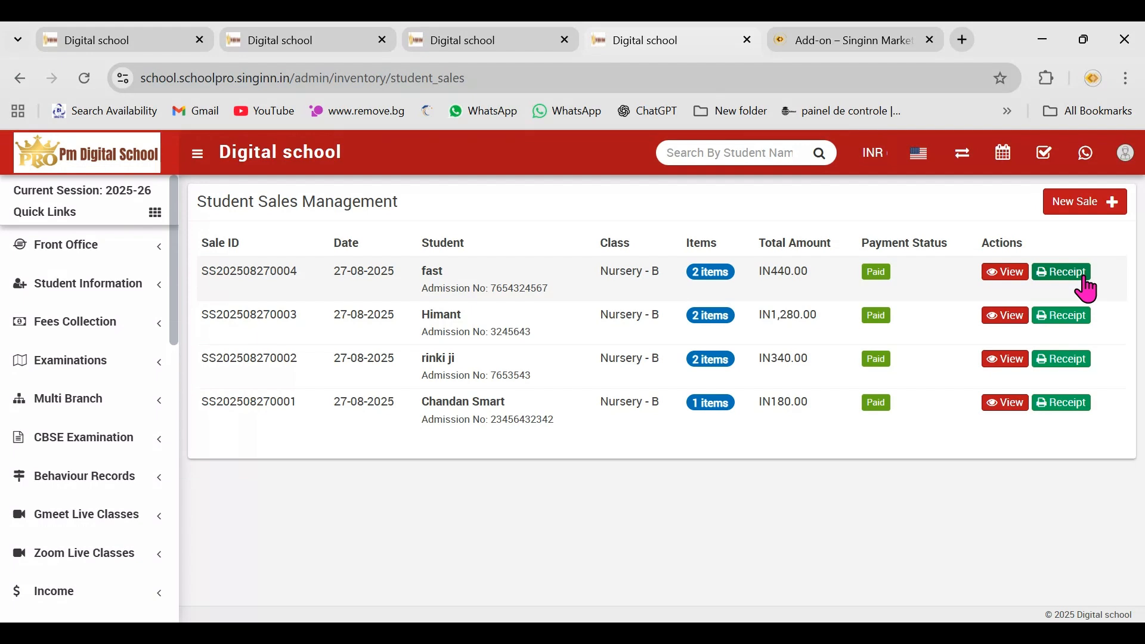
pyautogui.click(1049, 273)
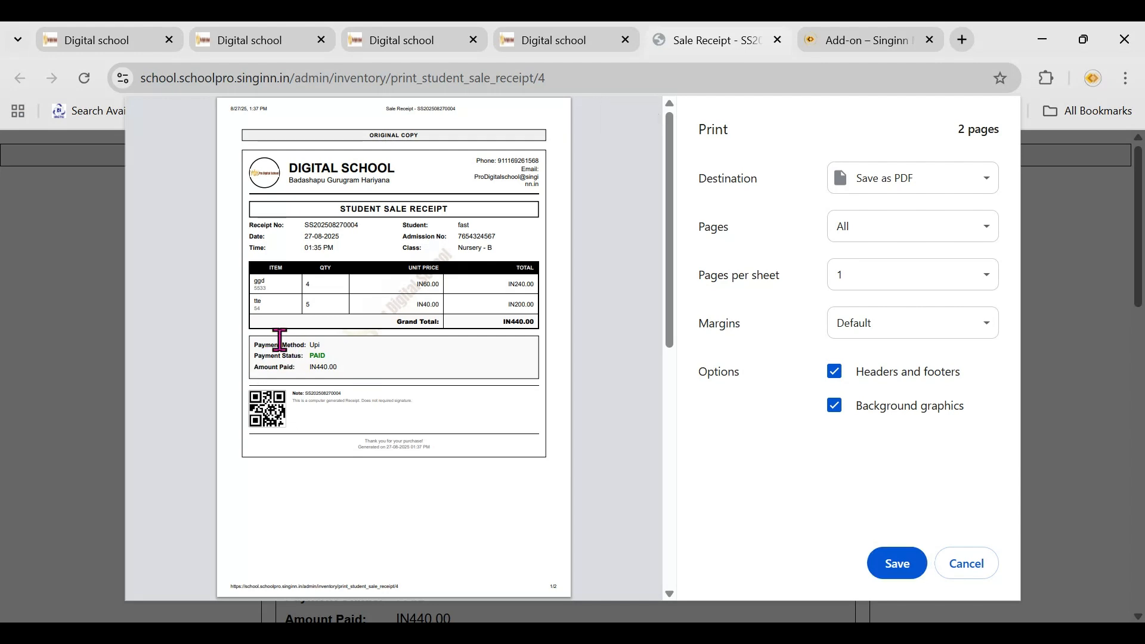
pyautogui.moveTo(254, 342); pyautogui.dragTo(327, 348)
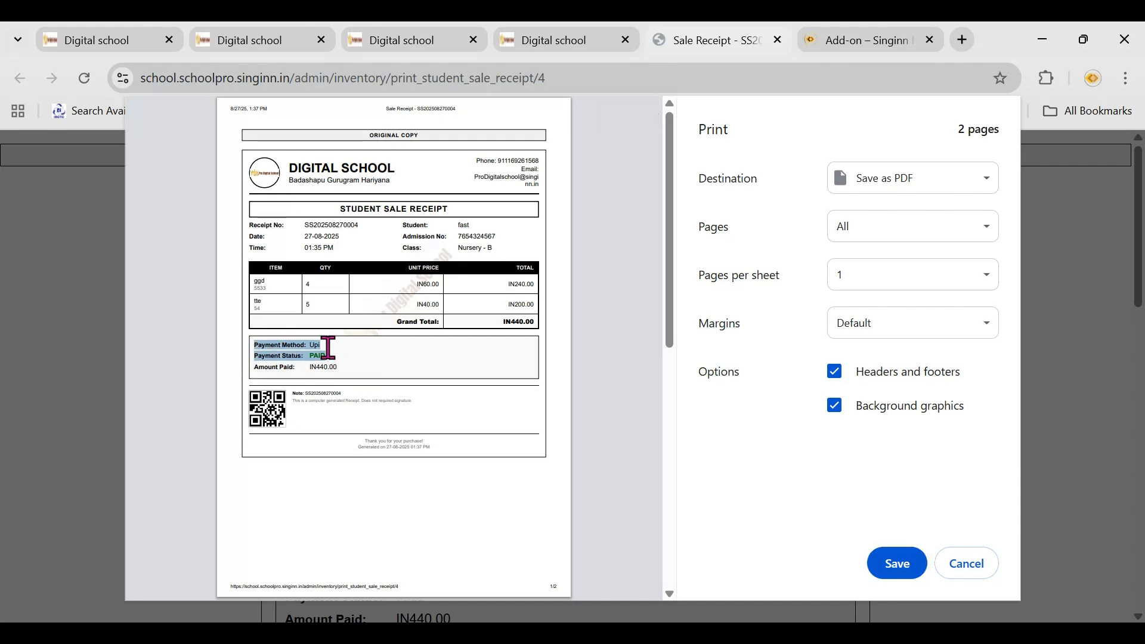
pyautogui.click(328, 348)
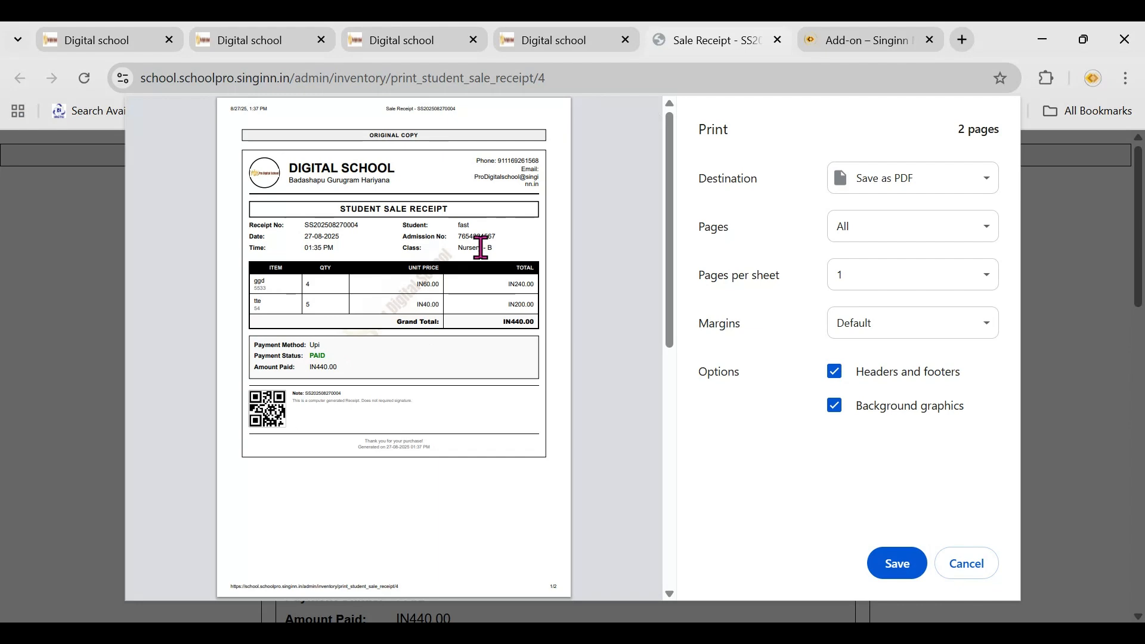
pyautogui.click(979, 564)
pyautogui.click(588, 33)
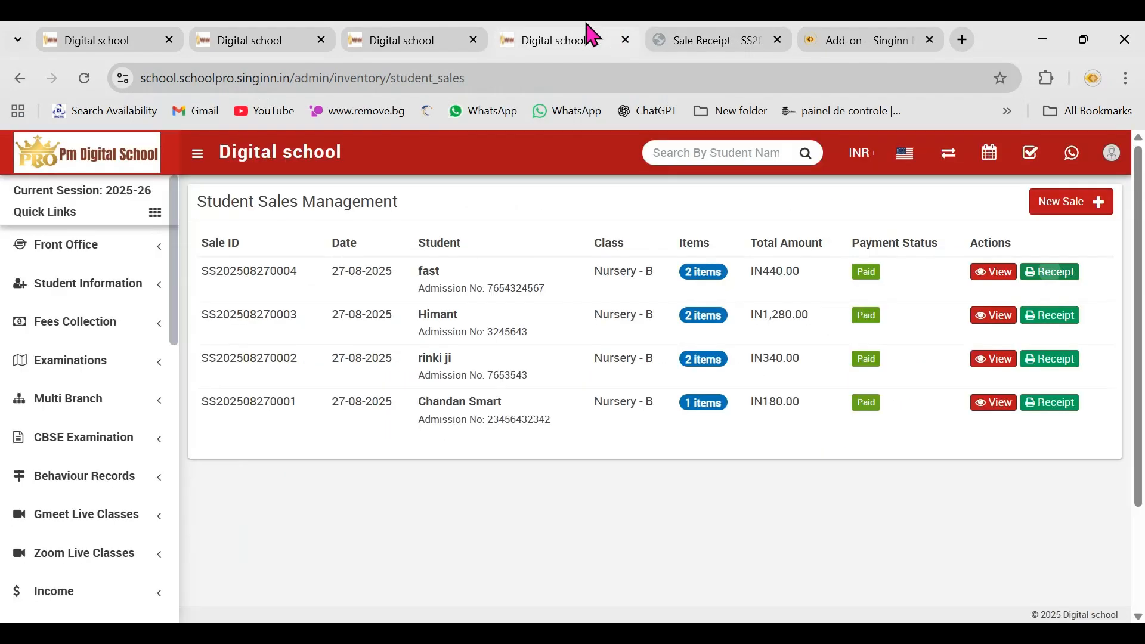
pyautogui.click(777, 40)
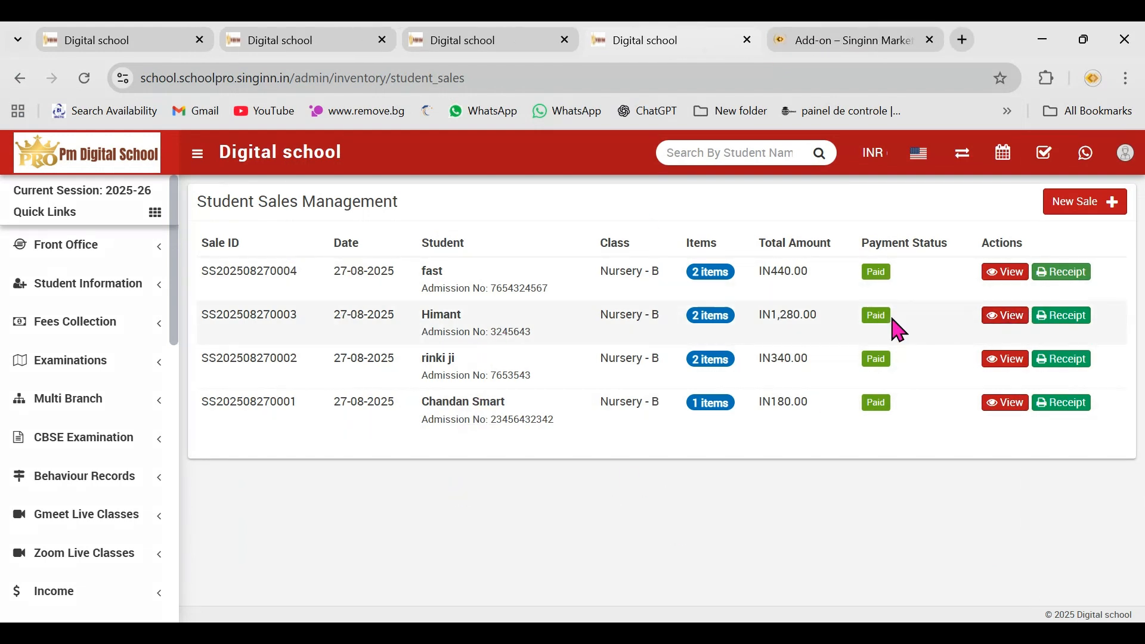
pyautogui.moveTo(173, 244); pyautogui.dragTo(222, 618)
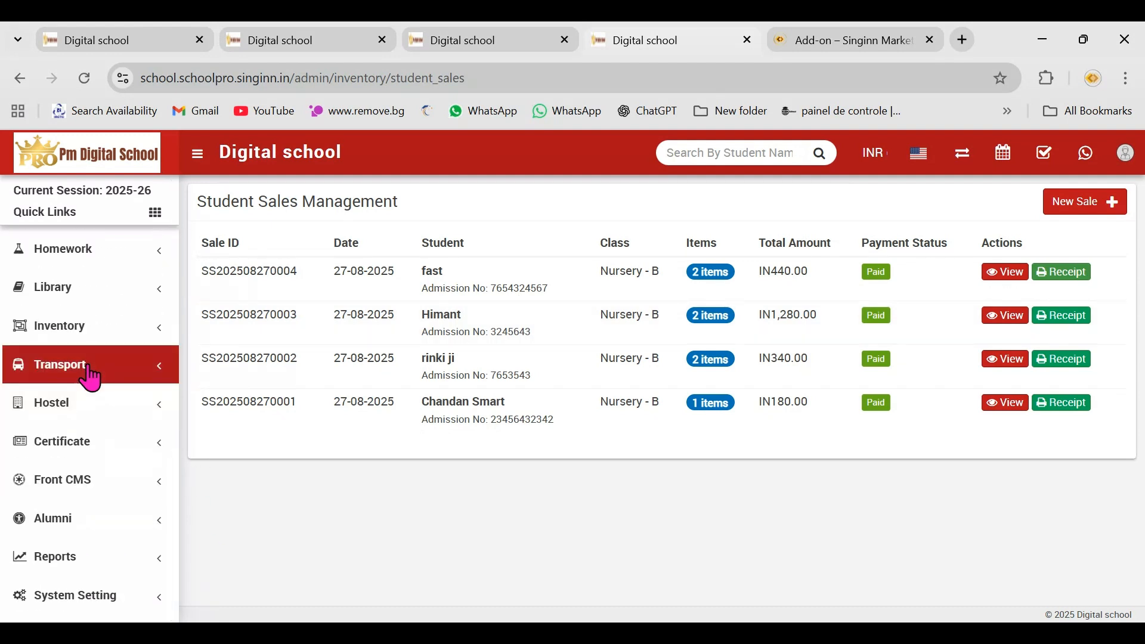
# - Open Inventory Stock Alerts and view item tte's details in a new tab, then close it
pyautogui.click(83, 337)
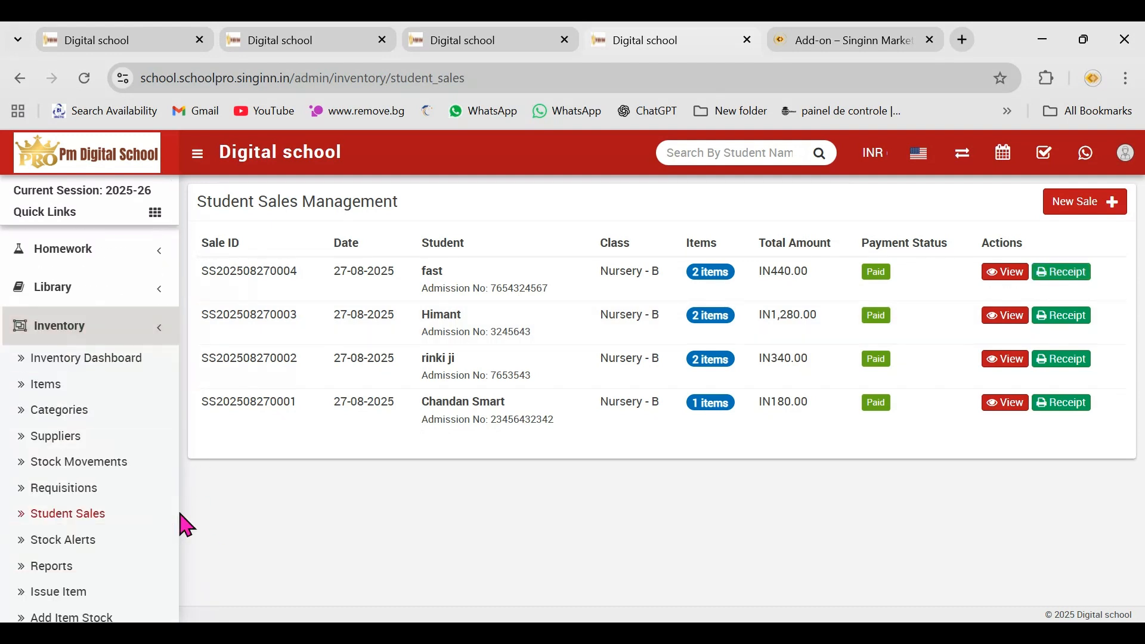
pyautogui.click(102, 543)
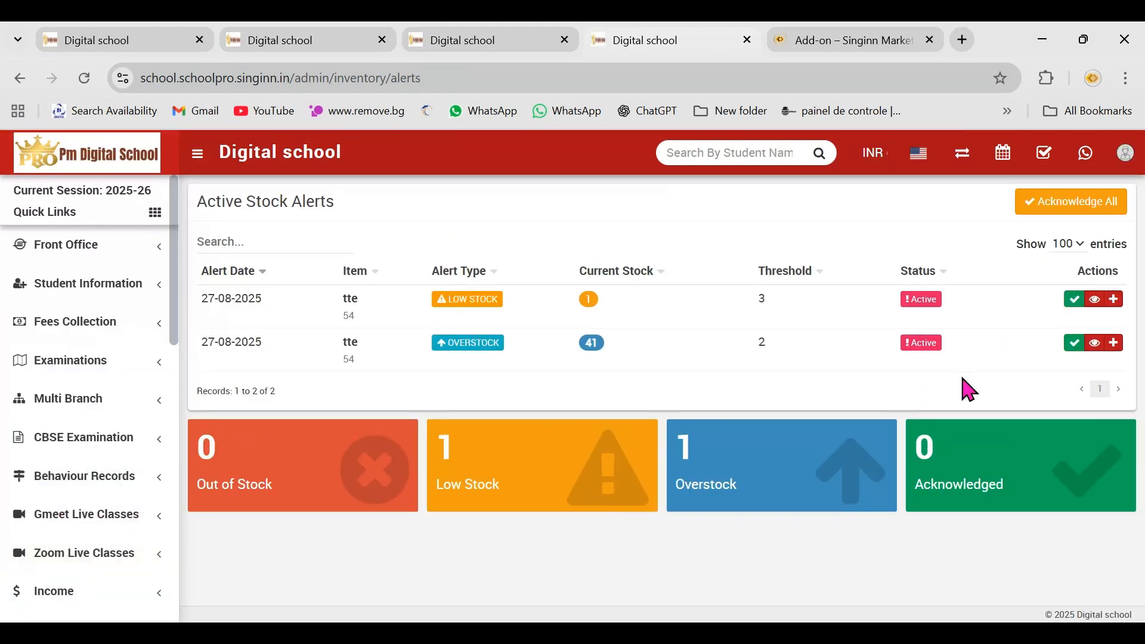
pyautogui.click(1095, 300)
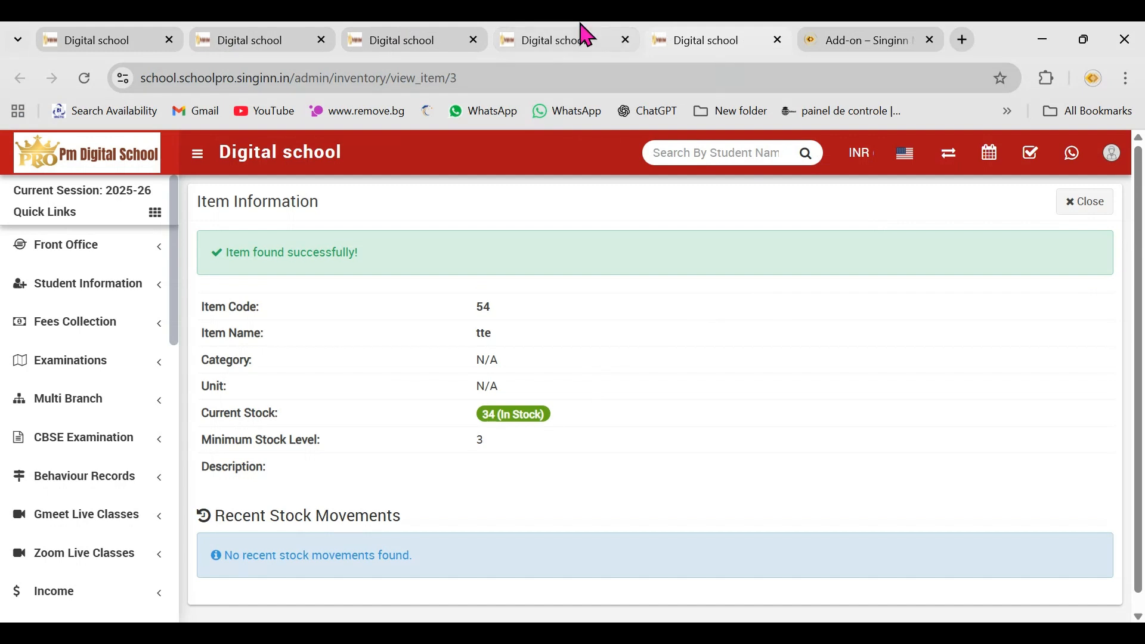
pyautogui.click(583, 35)
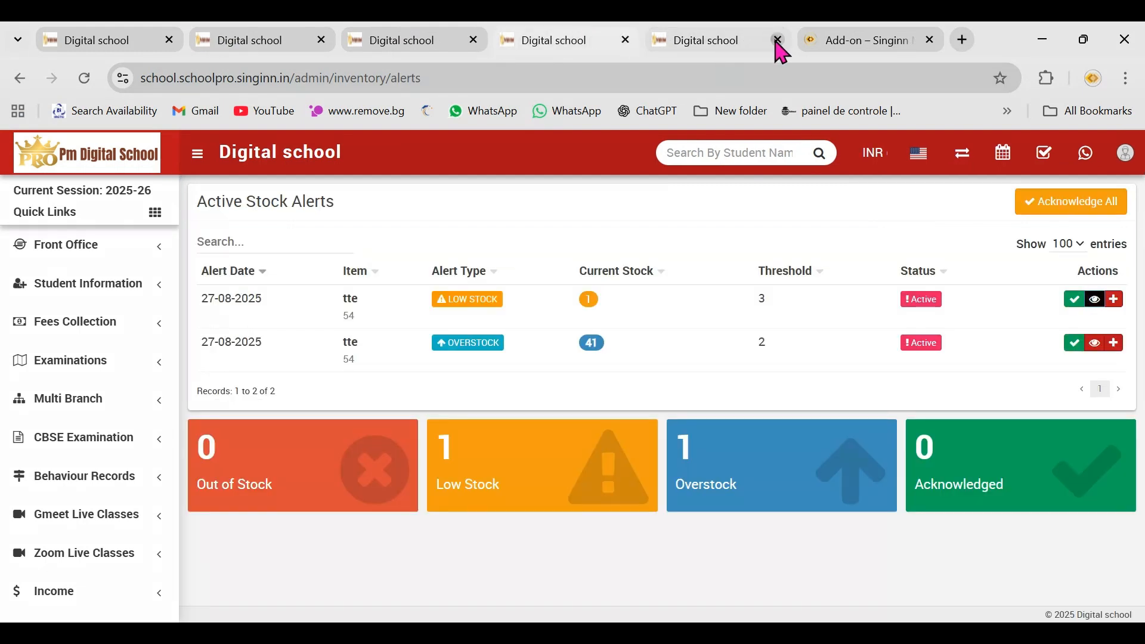
pyautogui.click(778, 40)
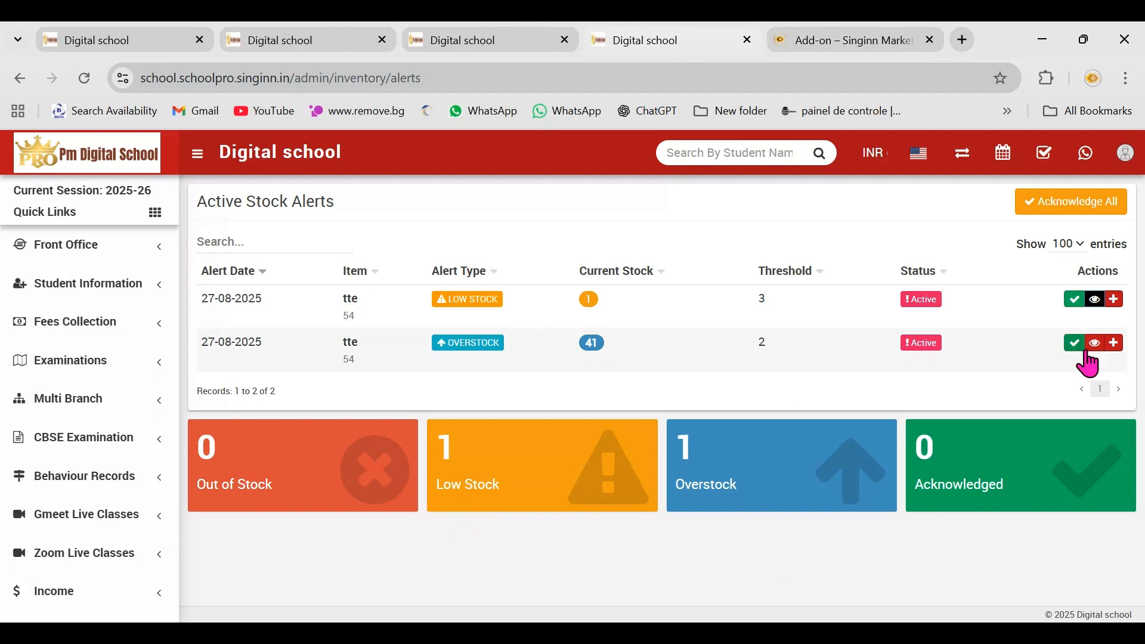
# - Acknowledge both tte stock alerts, raising the acknowledged count to 2
pyautogui.click(1072, 206)
pyautogui.click(646, 196)
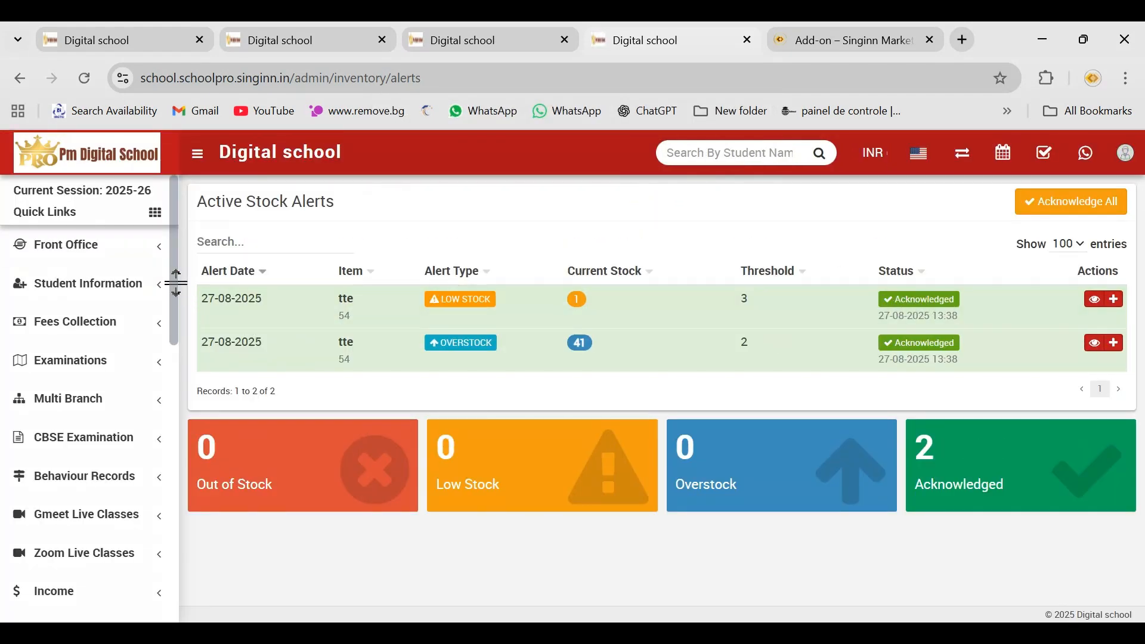
pyautogui.moveTo(177, 283); pyautogui.dragTo(179, 593)
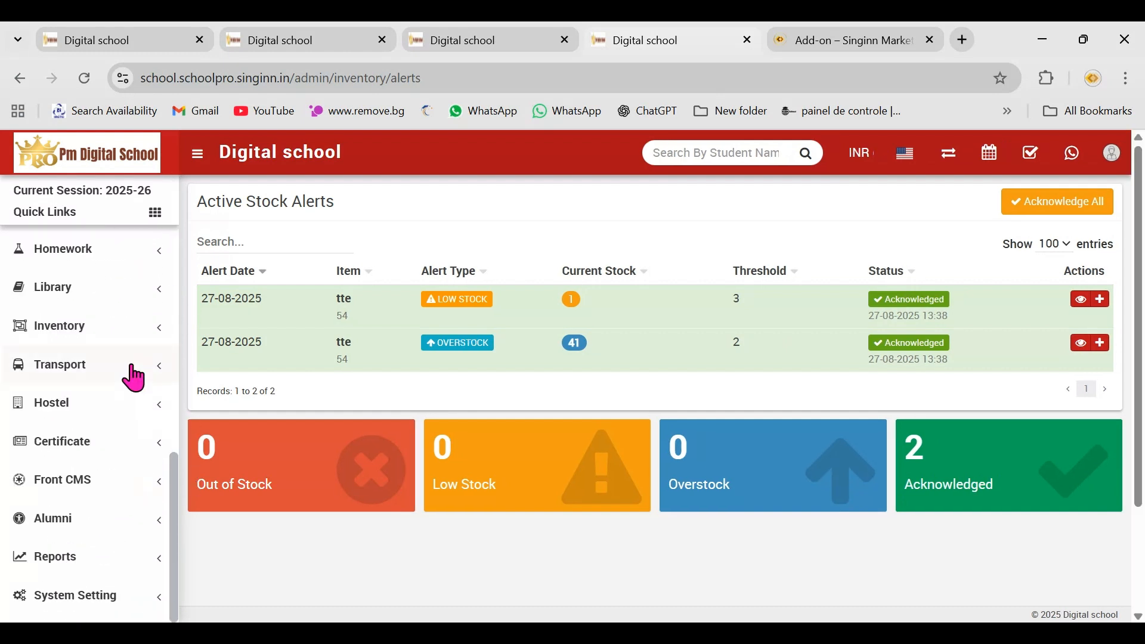
# - Go to Inventory > Reports from the sidebar
pyautogui.click(121, 341)
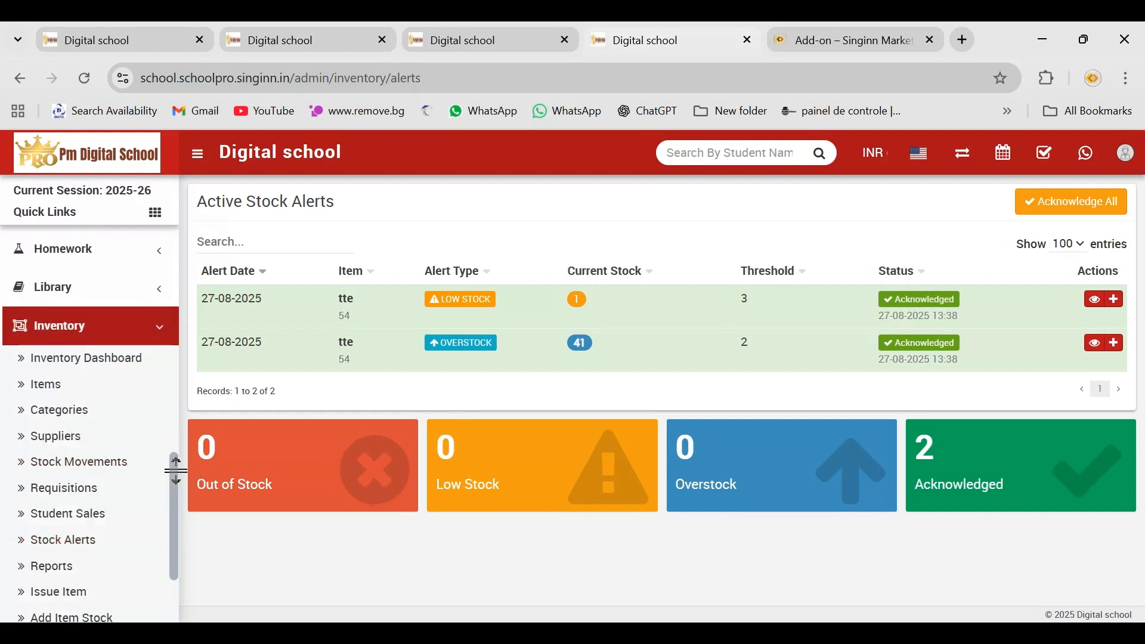
pyautogui.scroll(-5, 176, 493)
pyautogui.scroll(3, 173, 472)
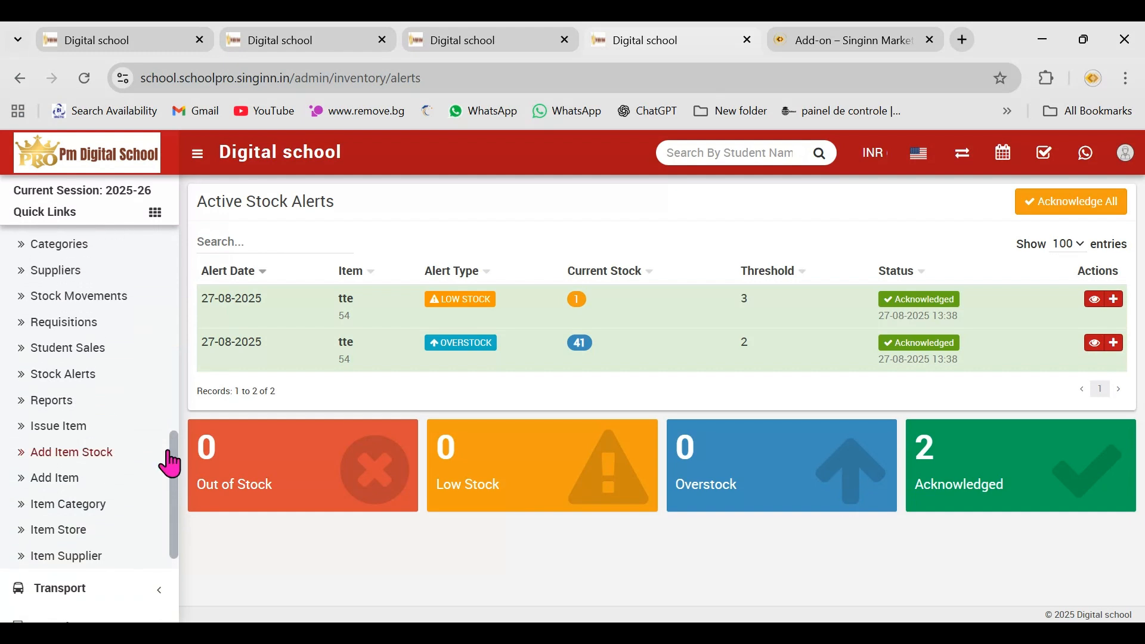
pyautogui.click(51, 400)
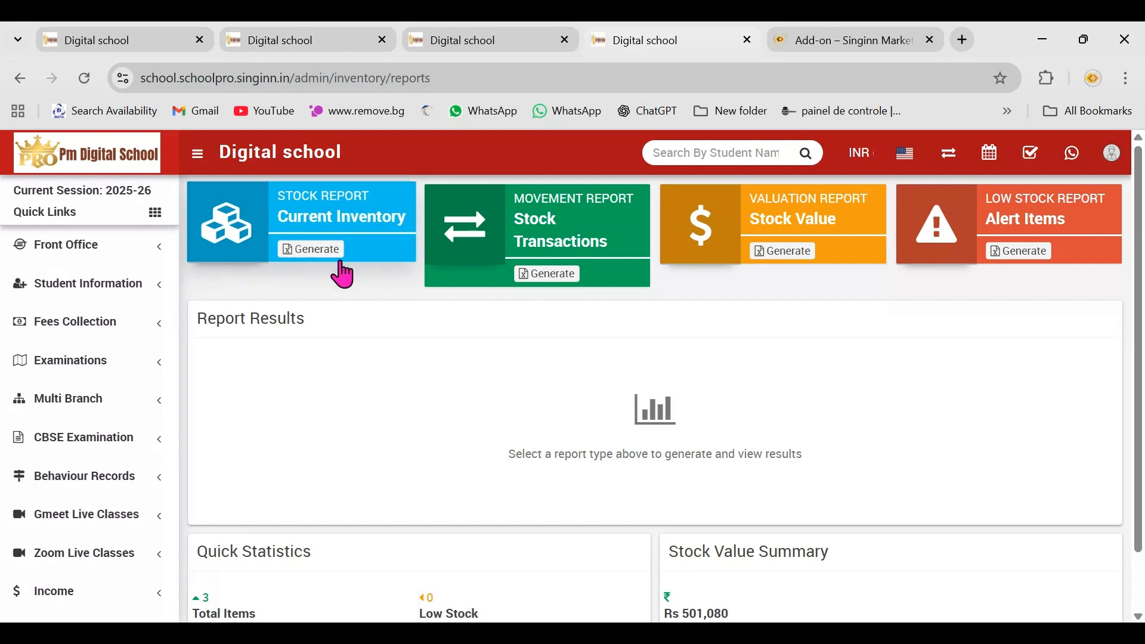
# - Point out the Quick Statistics, Stock Value Summary and Rs 501,080 total inventory value
pyautogui.scroll(-1, 831, 366)
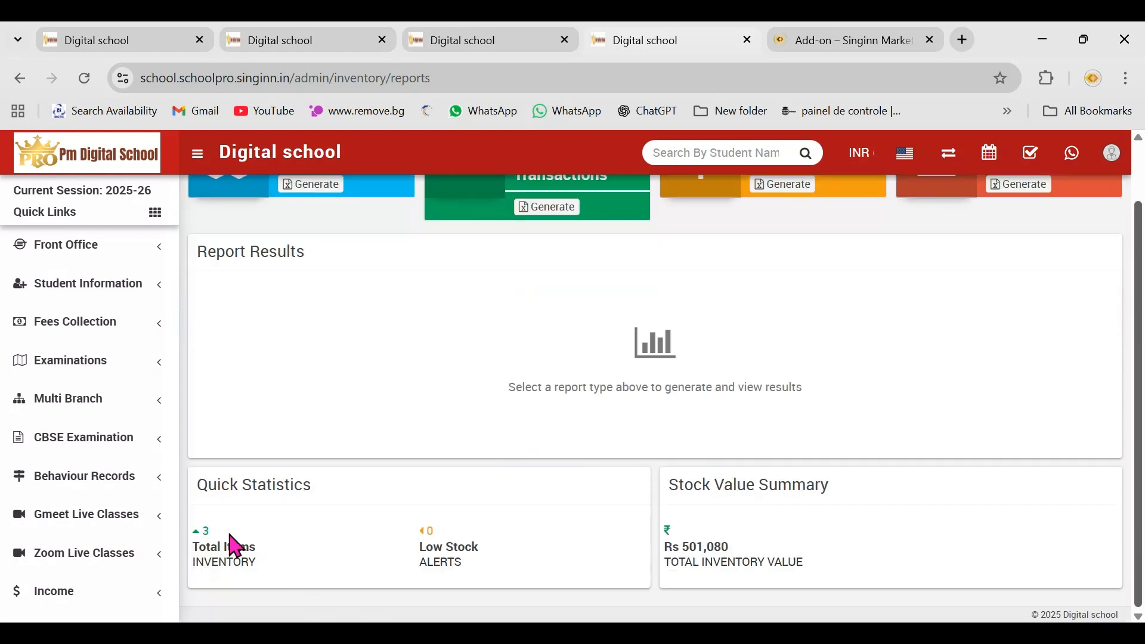
pyautogui.moveTo(198, 484); pyautogui.dragTo(379, 501)
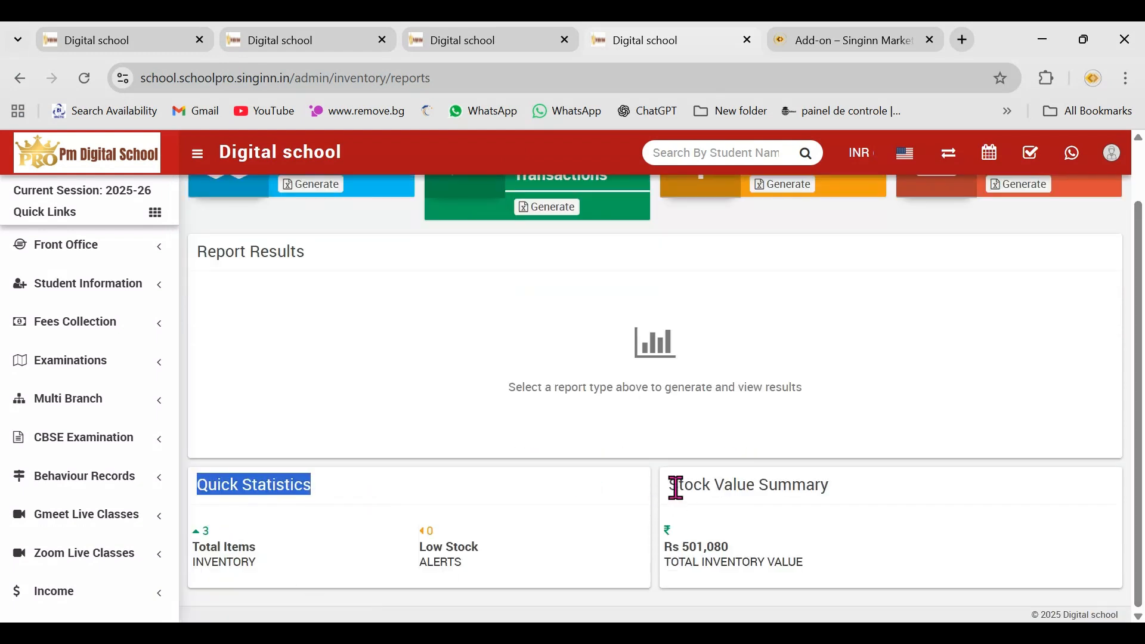
pyautogui.moveTo(674, 487); pyautogui.dragTo(865, 521)
pyautogui.click(896, 490)
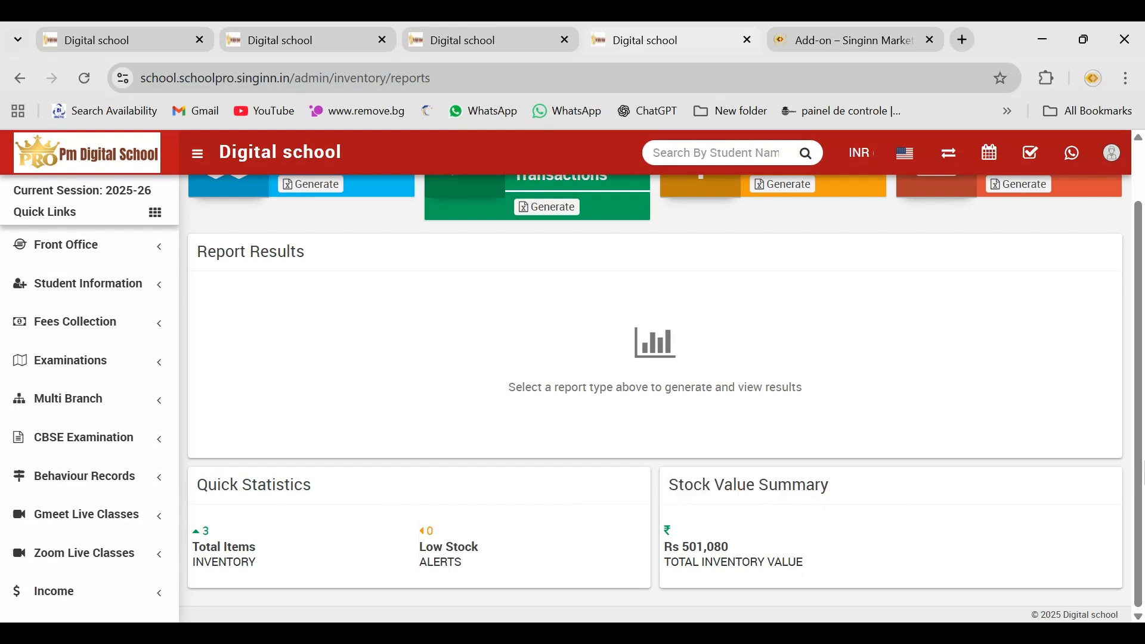
pyautogui.doubleClick(699, 540)
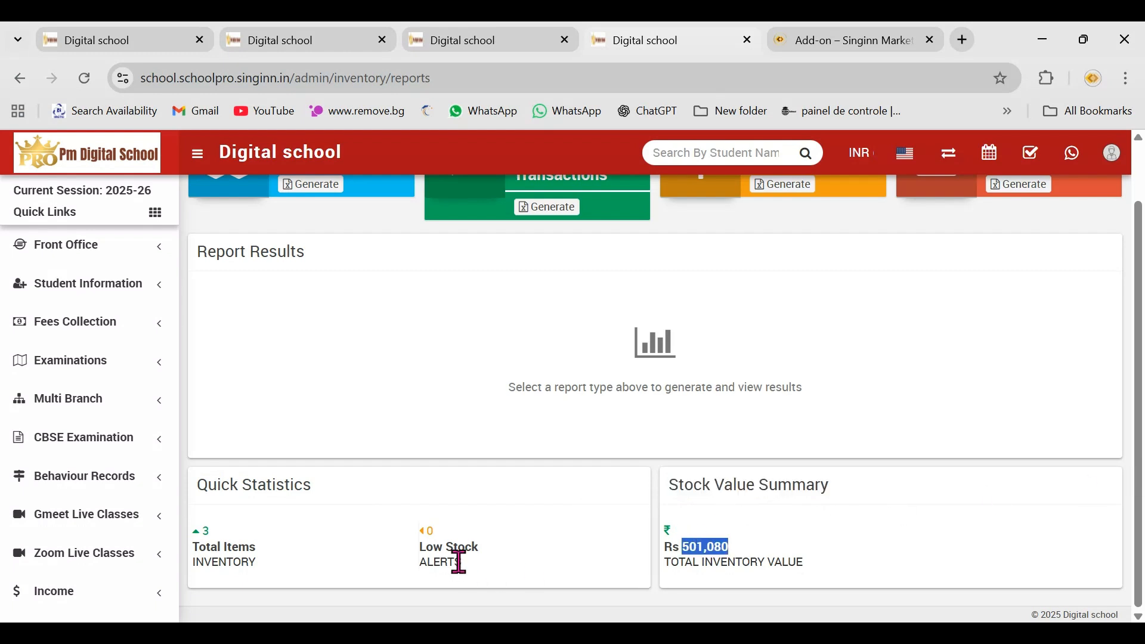
pyautogui.scroll(2, 1107, 345)
pyautogui.click(587, 413)
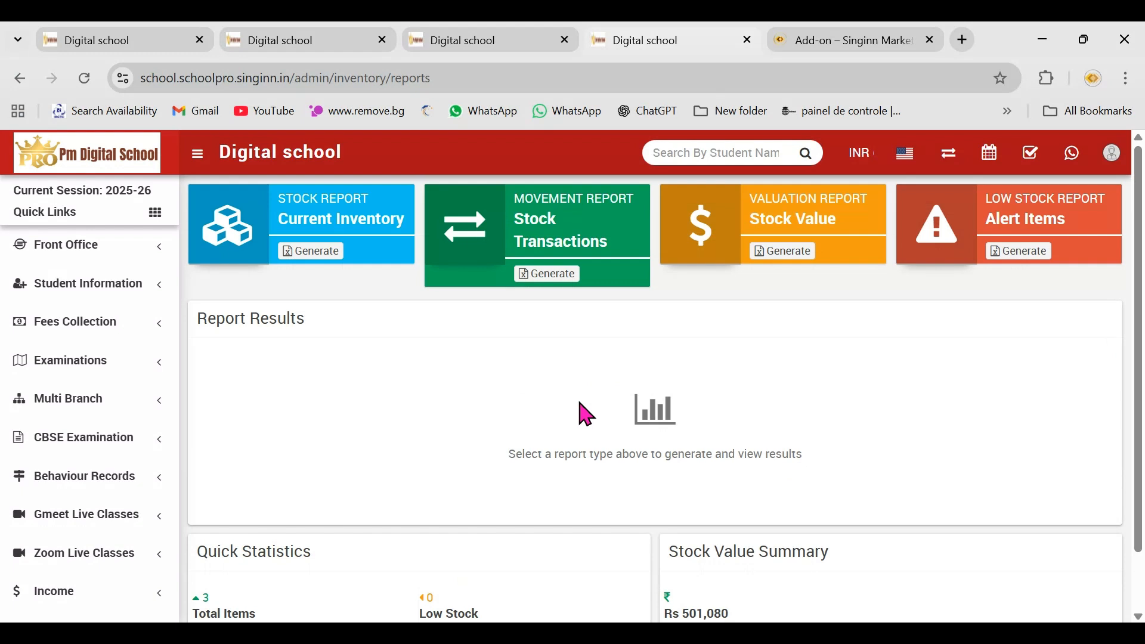
pyautogui.moveTo(278, 222); pyautogui.dragTo(407, 227)
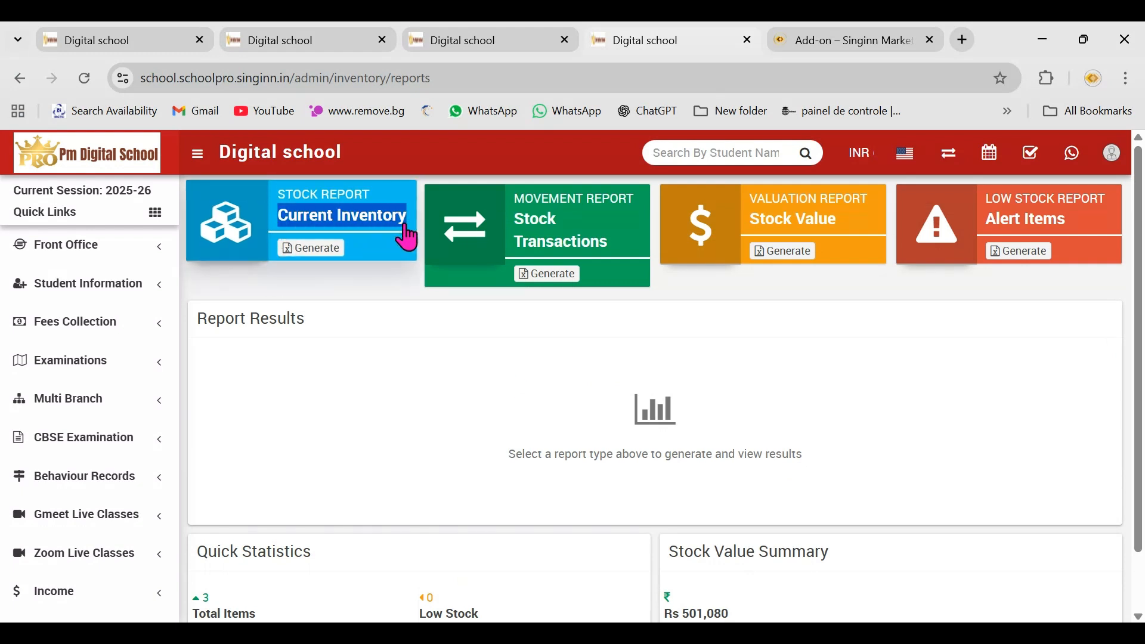
pyautogui.click(310, 255)
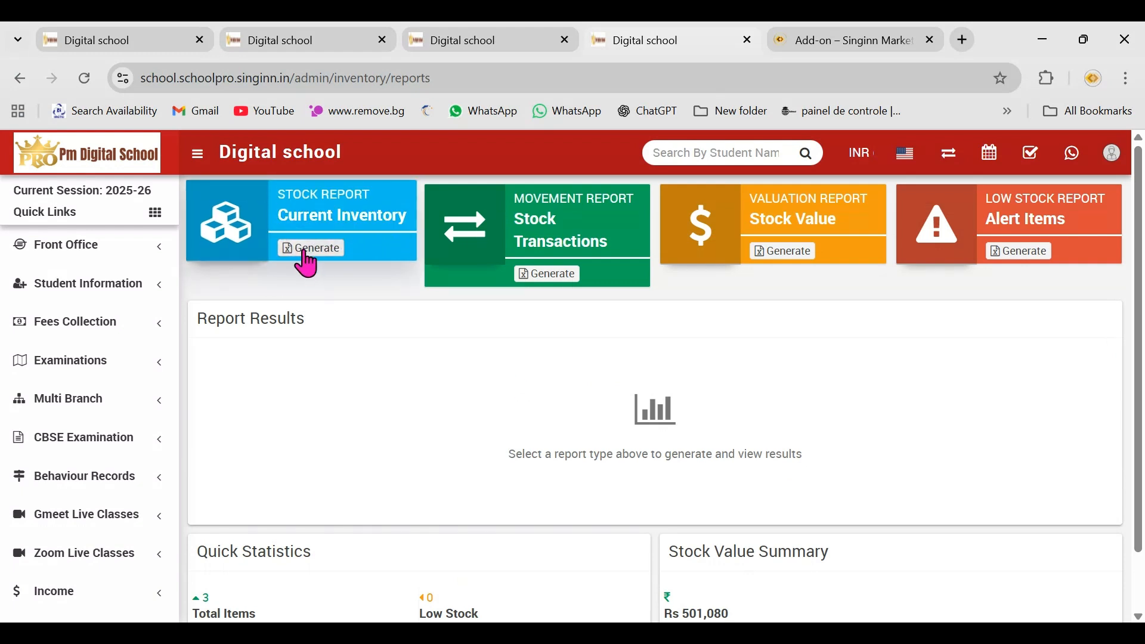
# - Generate the current inventory stock report and cancel its print dialog
pyautogui.click(306, 253)
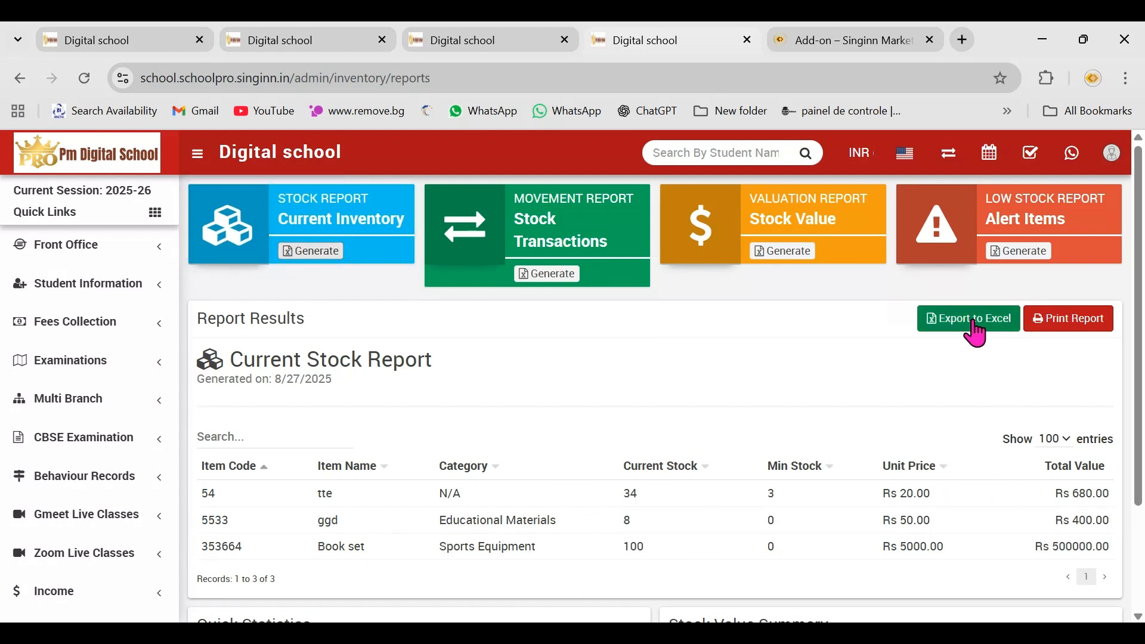
pyautogui.click(1068, 319)
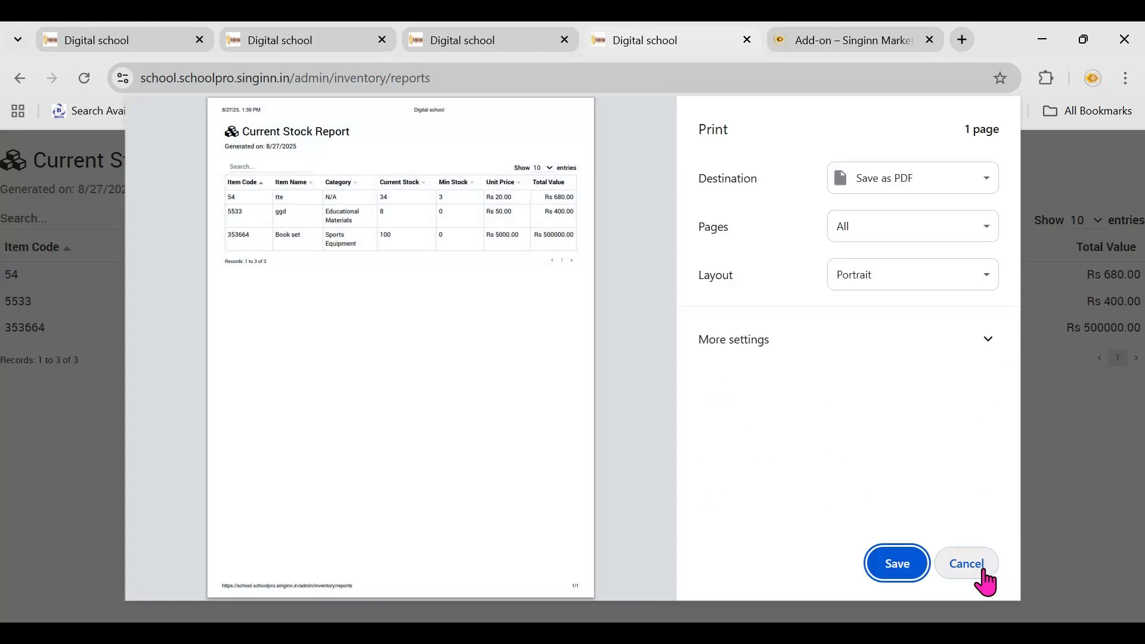
pyautogui.click(984, 572)
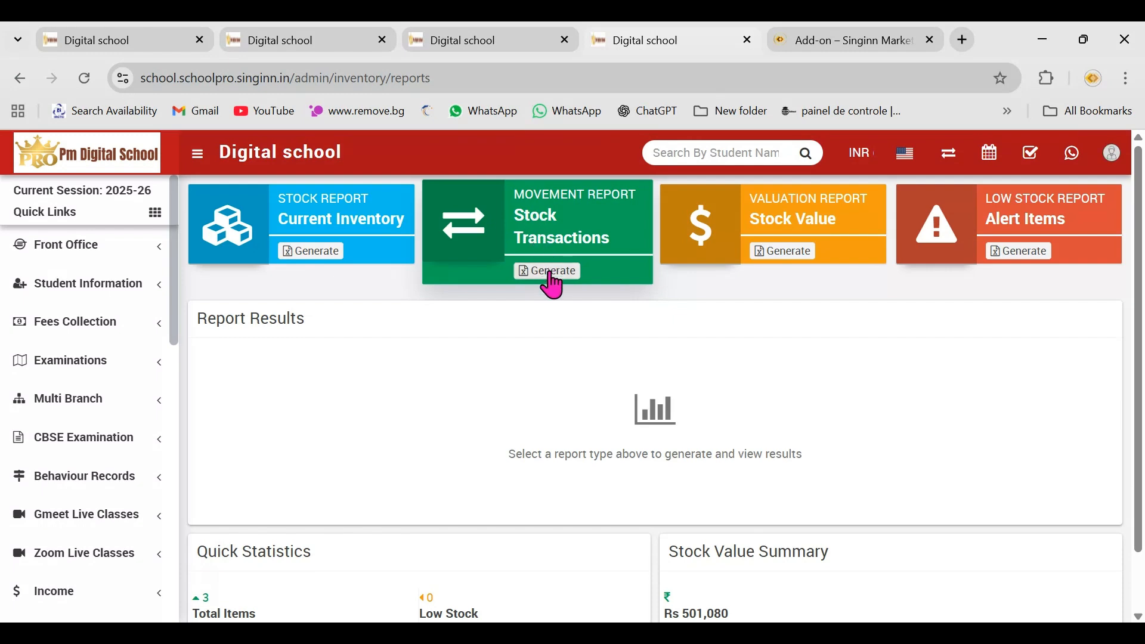
pyautogui.click(552, 273)
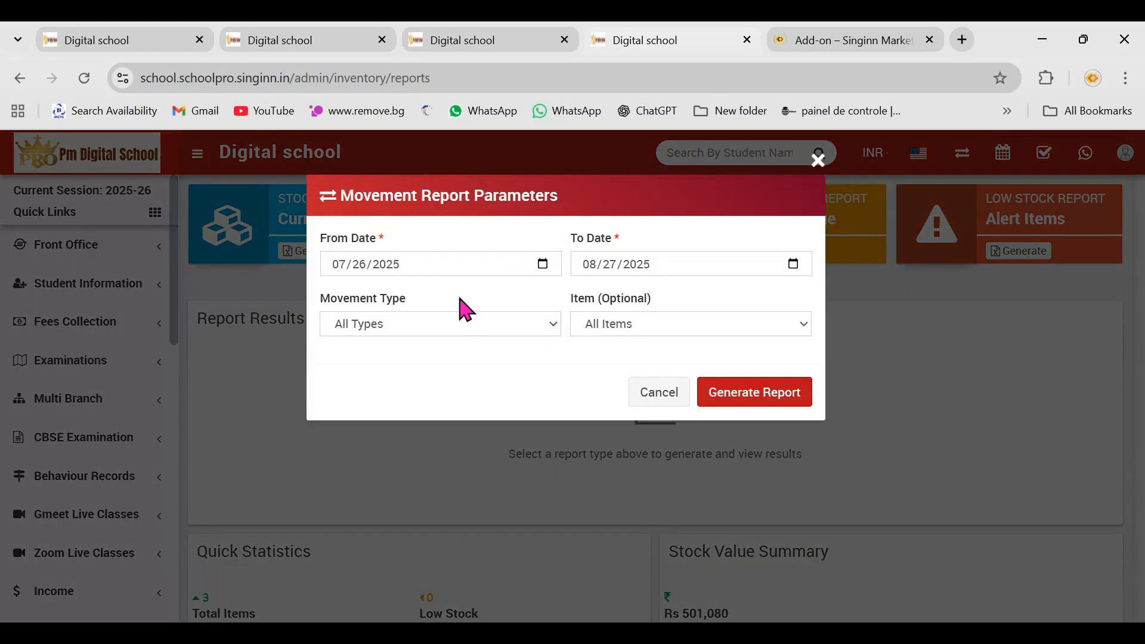
# - Generate the stock movement report for 07/26/2025–08/27/2025 covering all types and items
pyautogui.click(450, 268)
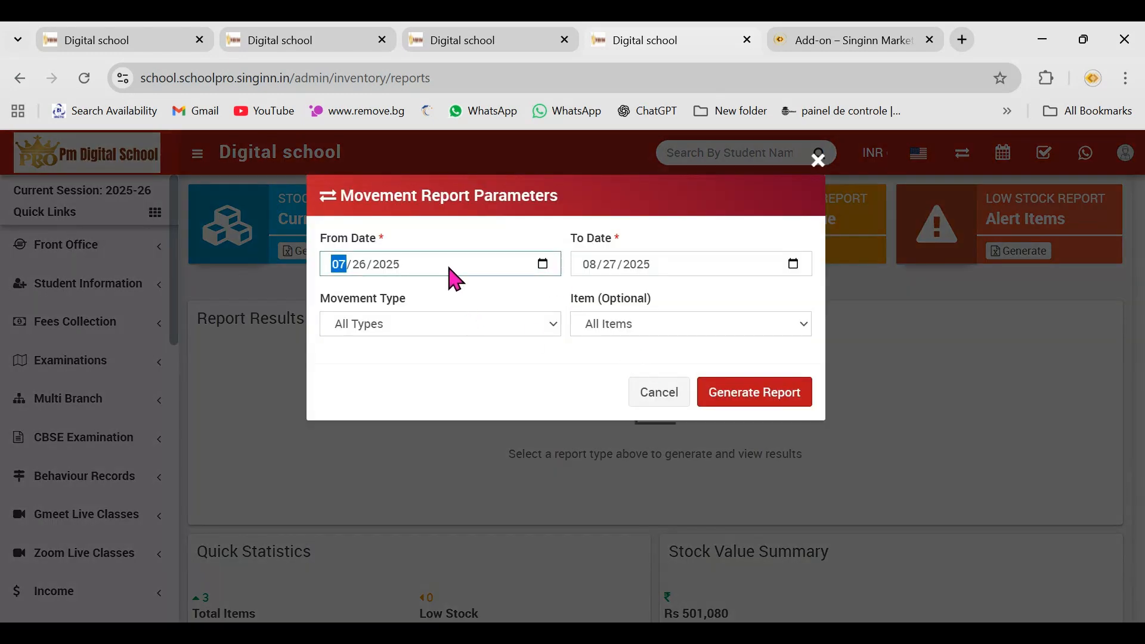
pyautogui.click(539, 263)
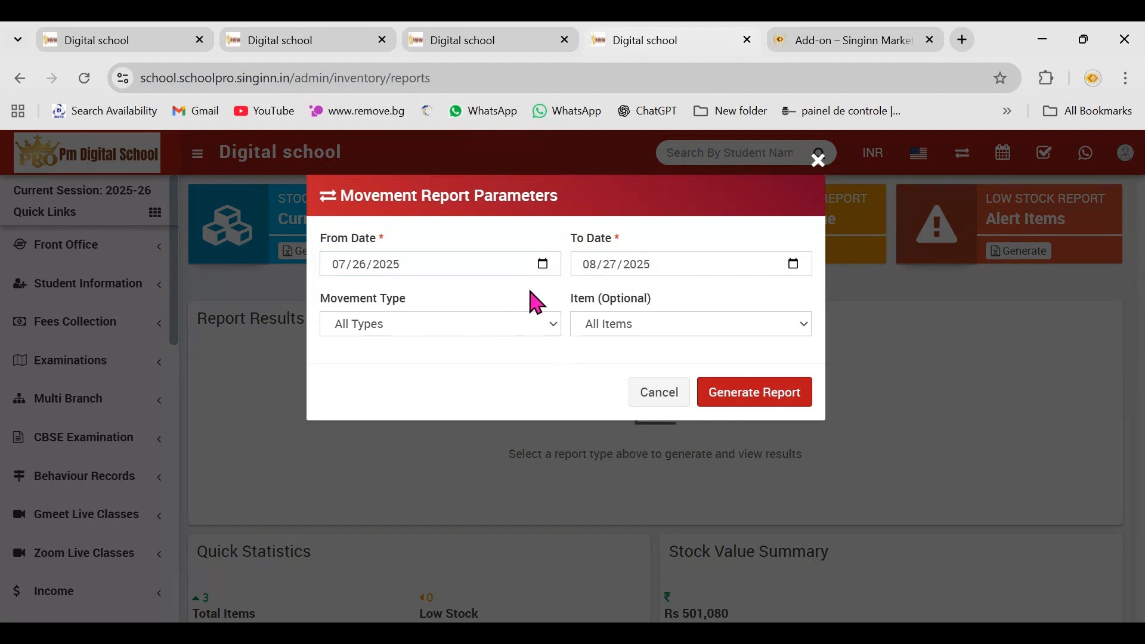
pyautogui.click(628, 325)
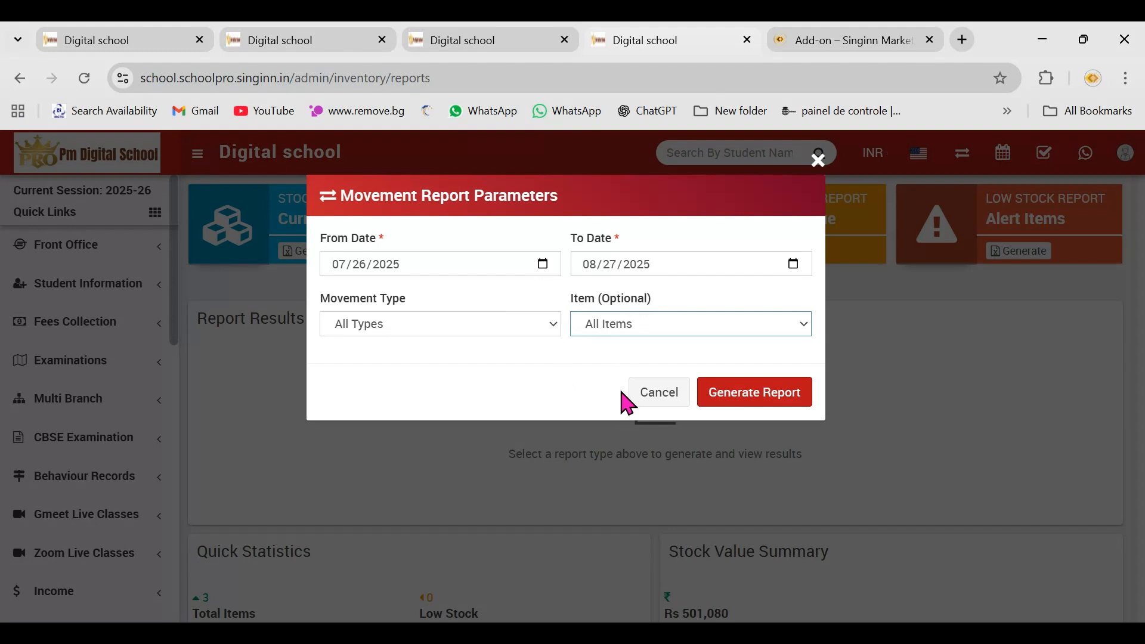
pyautogui.click(491, 397)
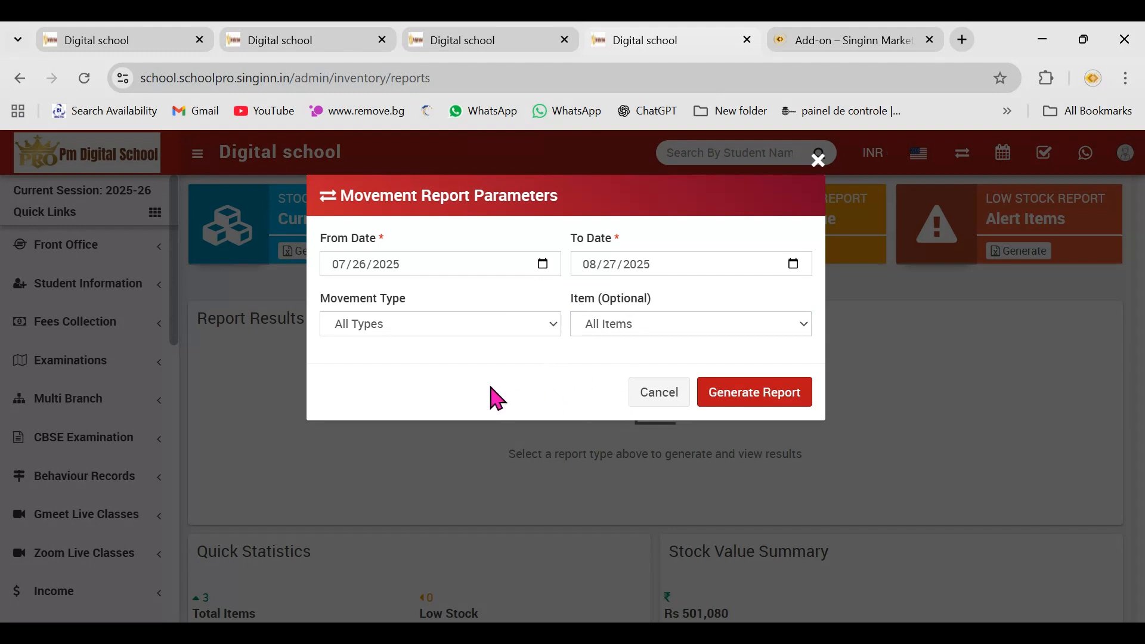
pyautogui.click(449, 334)
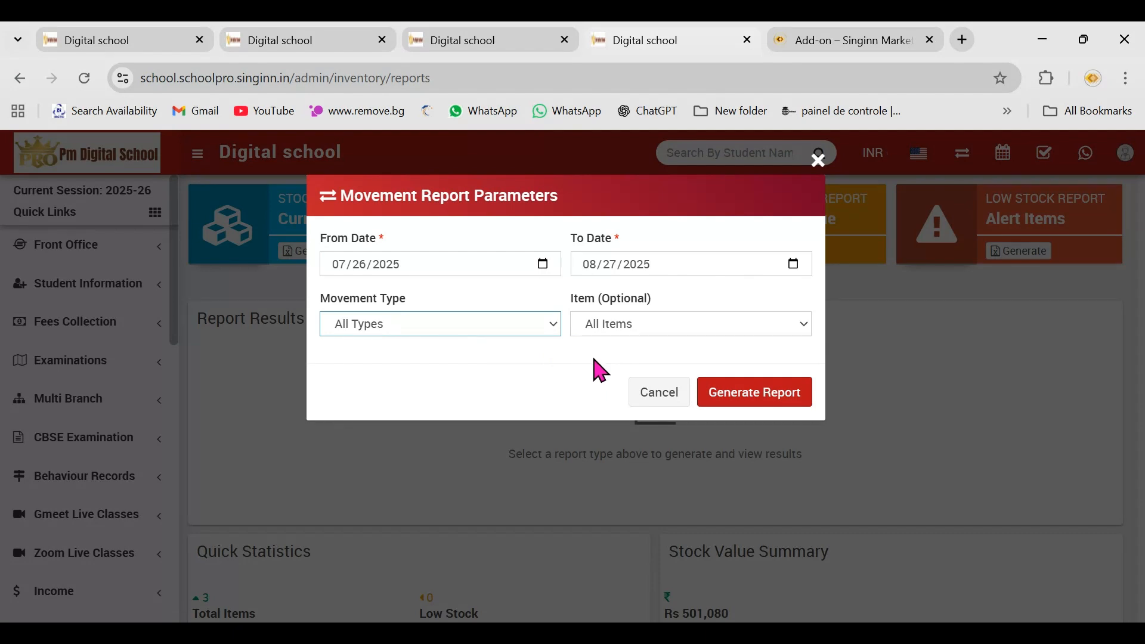
pyautogui.click(752, 410)
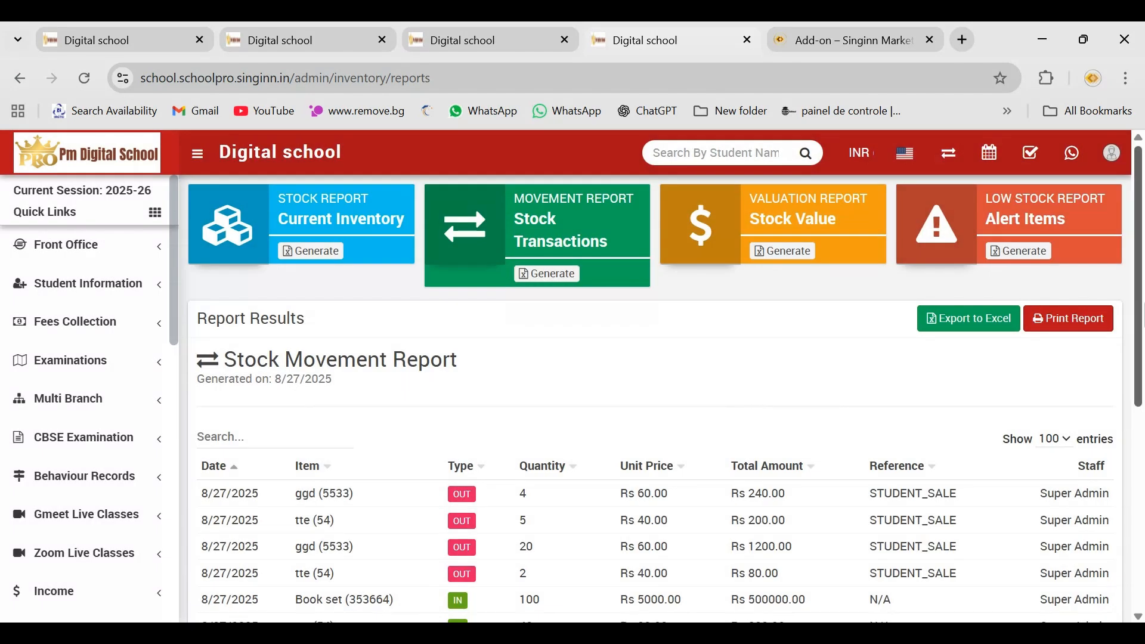
# - Review the 12 movement transactions, then preview the printout and close it without printing
pyautogui.moveTo(1139, 306); pyautogui.dragTo(1115, 375)
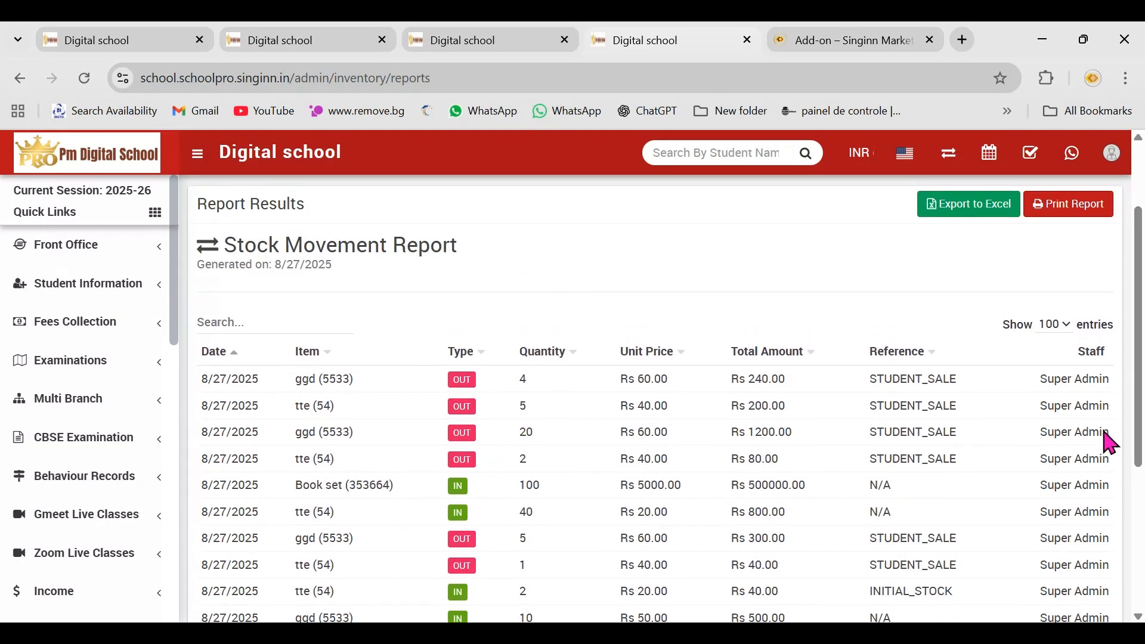
pyautogui.scroll(-2, 1139, 345)
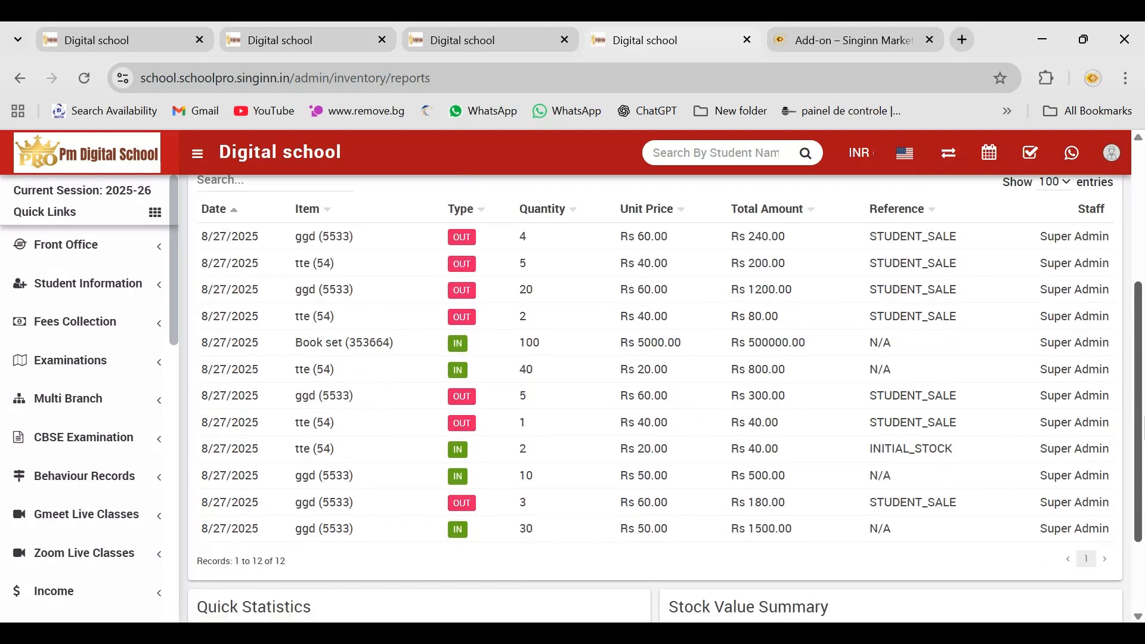
pyautogui.scroll(-2, 1139, 418)
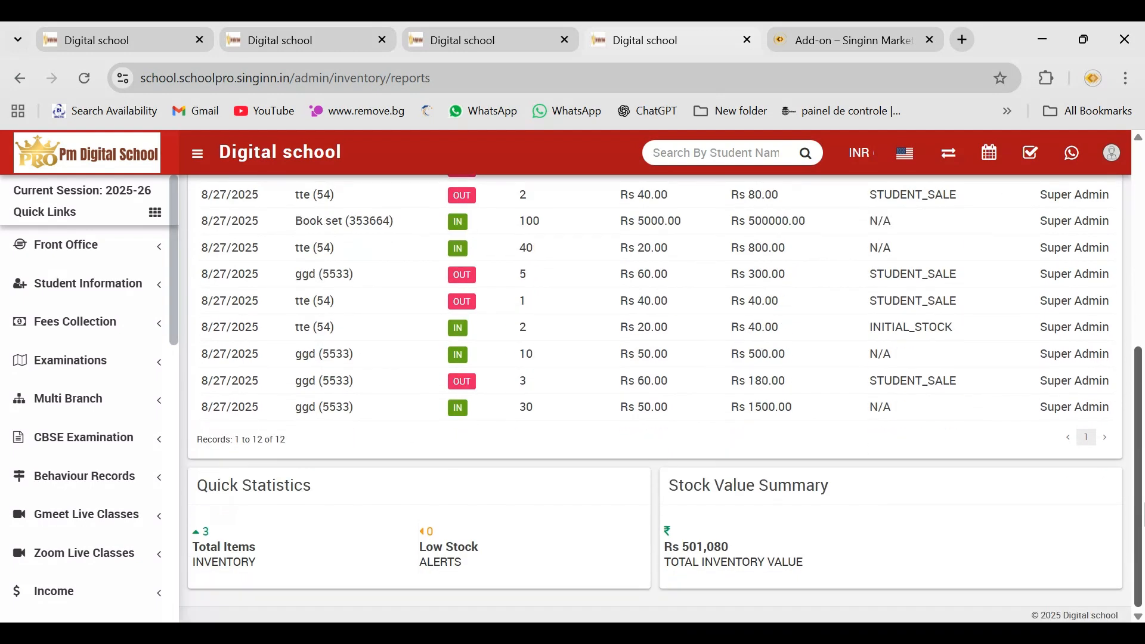
pyautogui.scroll(4, 1139, 417)
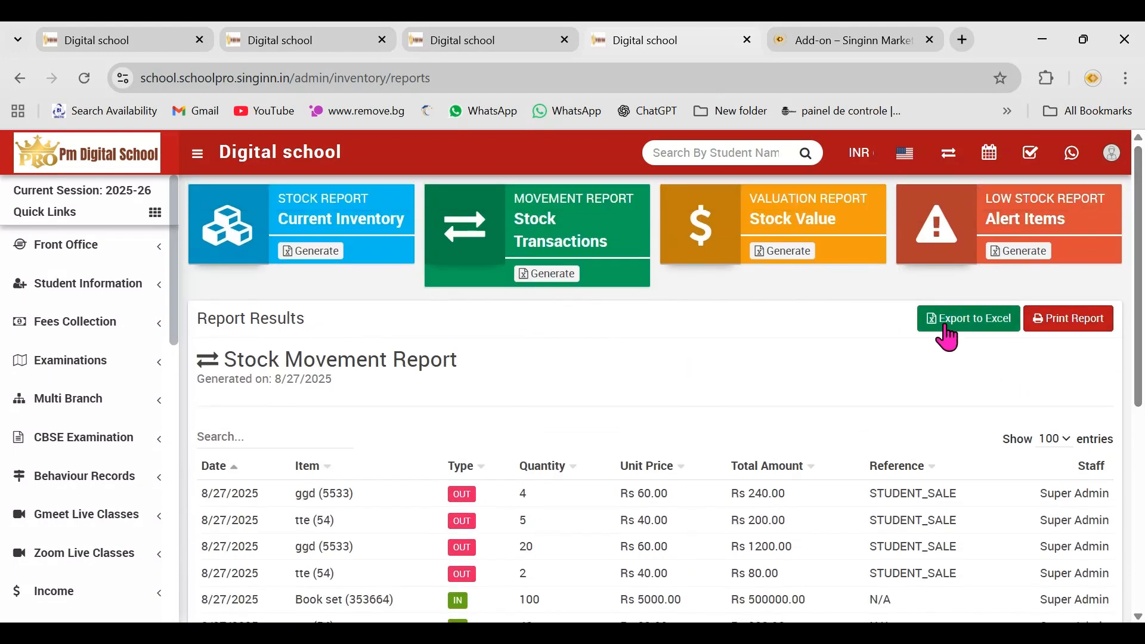
pyautogui.click(1071, 319)
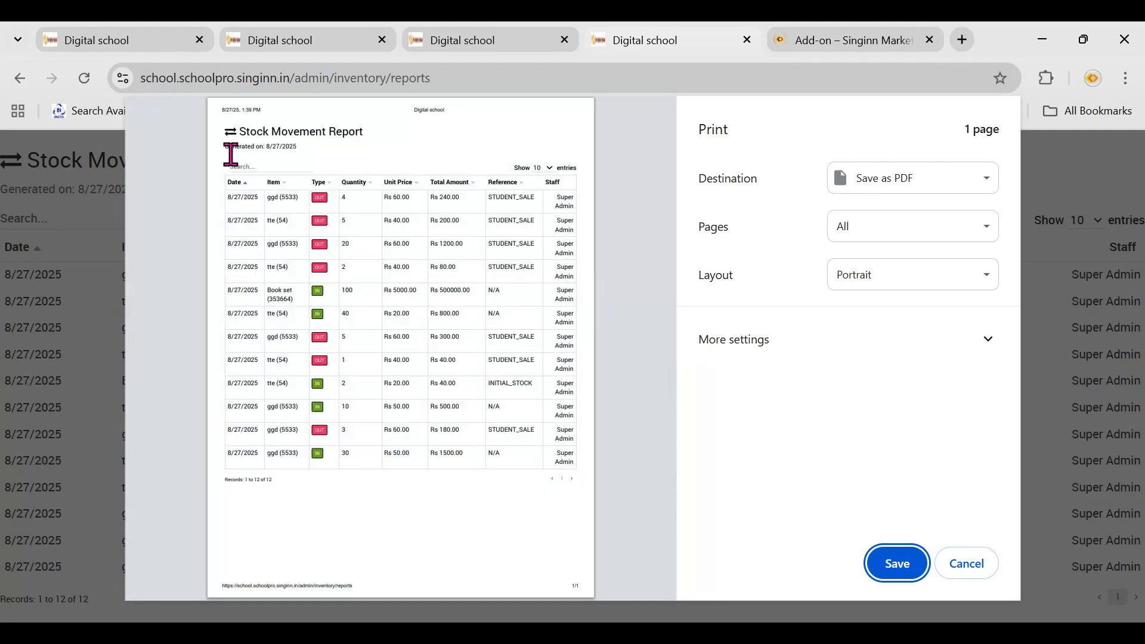
pyautogui.moveTo(231, 173); pyautogui.dragTo(544, 539)
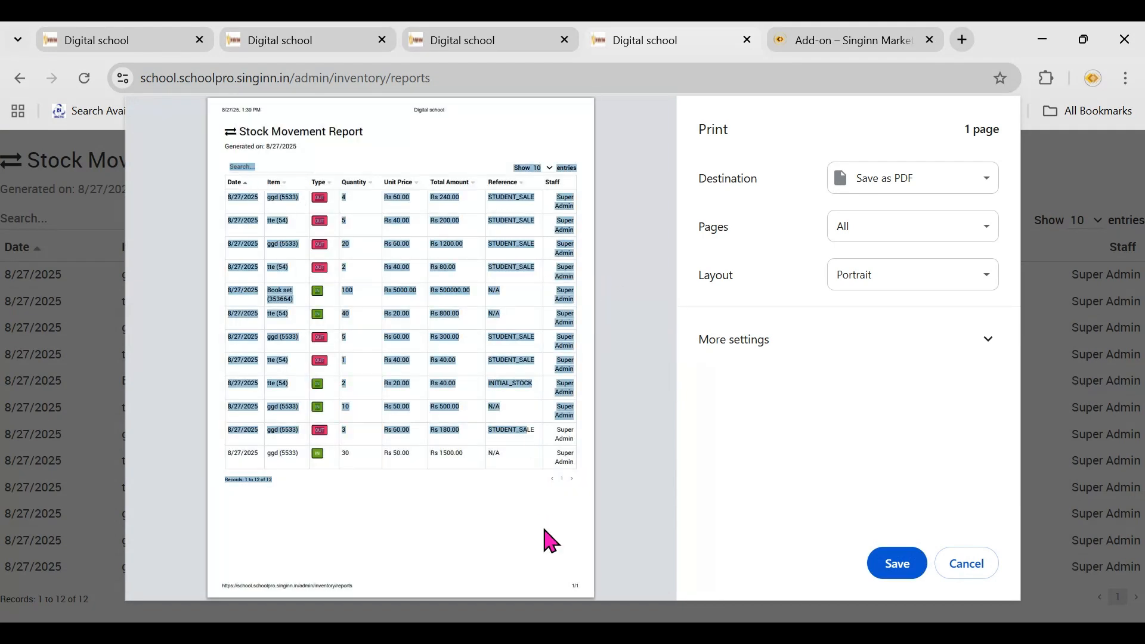
pyautogui.click(544, 539)
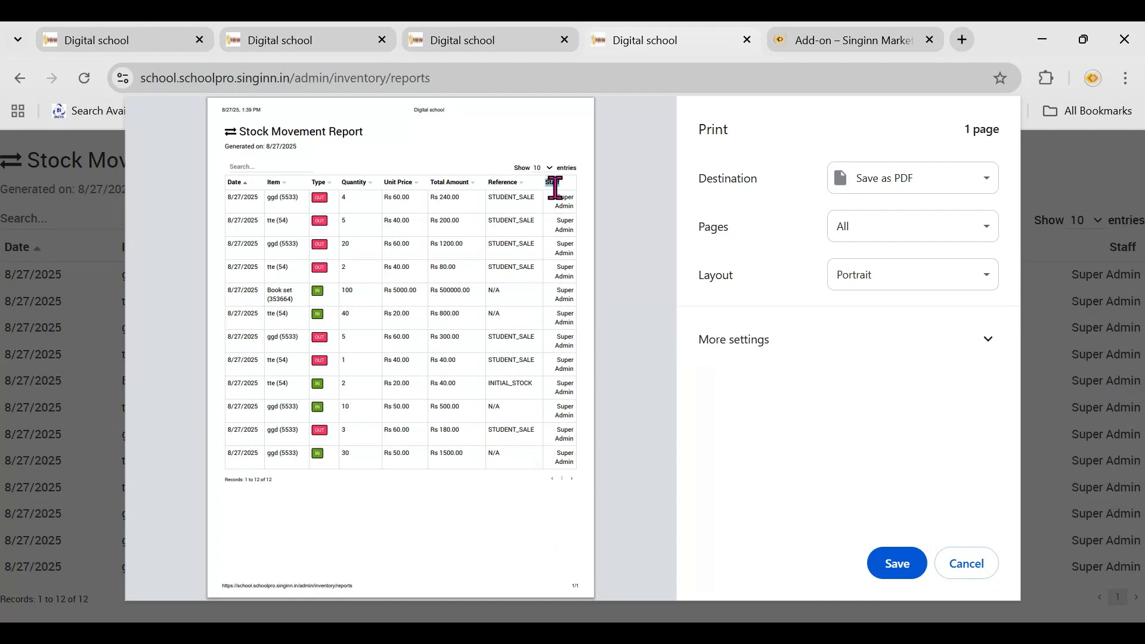
pyautogui.click(561, 287)
pyautogui.tripleClick(494, 198)
pyautogui.click(494, 198)
pyautogui.click(963, 569)
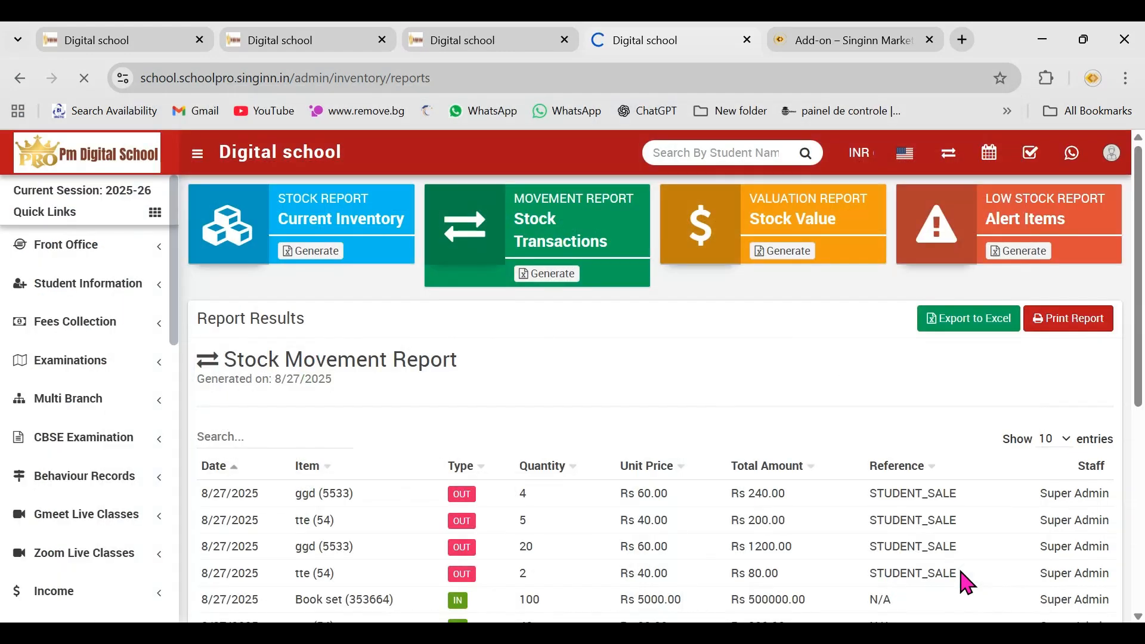
# - Generate the valuation report and highlight its Rs 501080.00 total inventory value
pyautogui.click(792, 251)
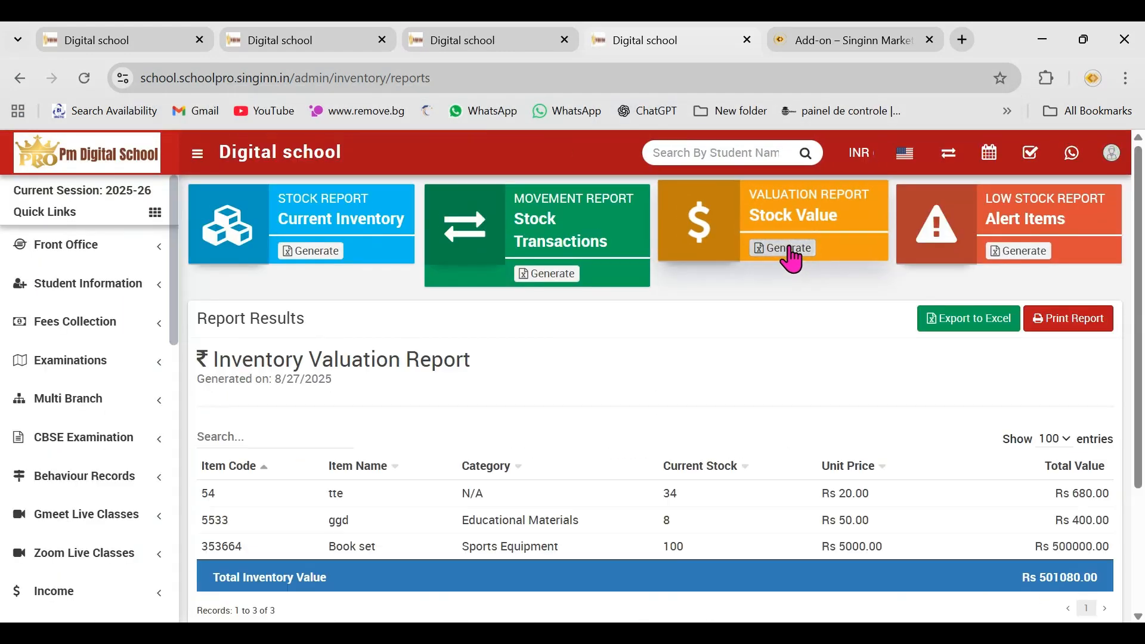
pyautogui.scroll(-1, 1120, 448)
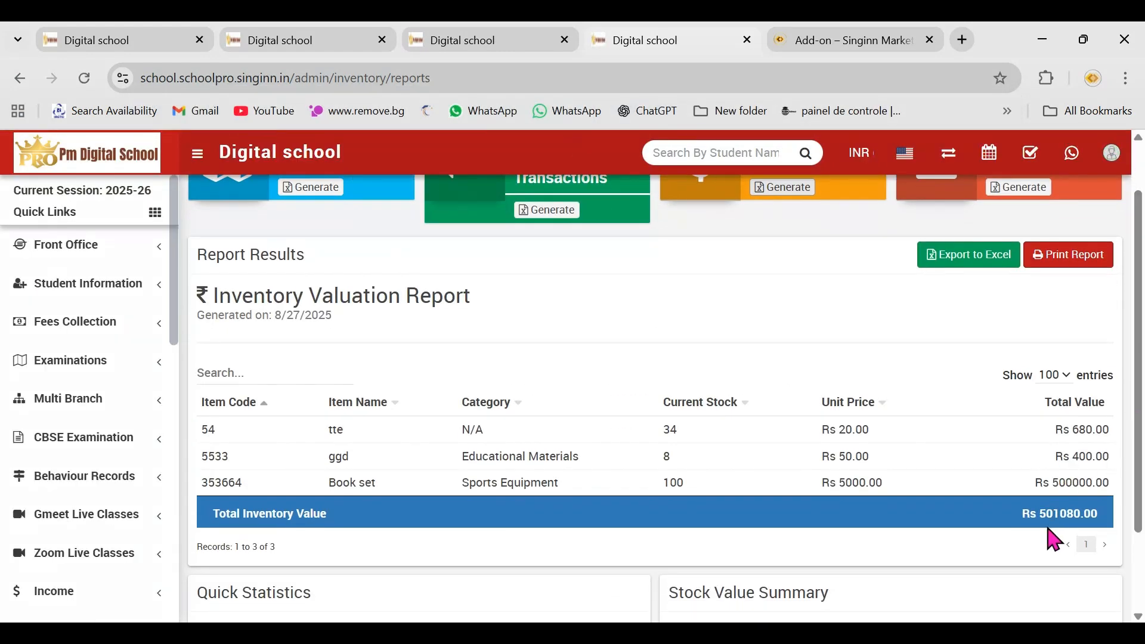
pyautogui.moveTo(1023, 512); pyautogui.dragTo(1101, 513)
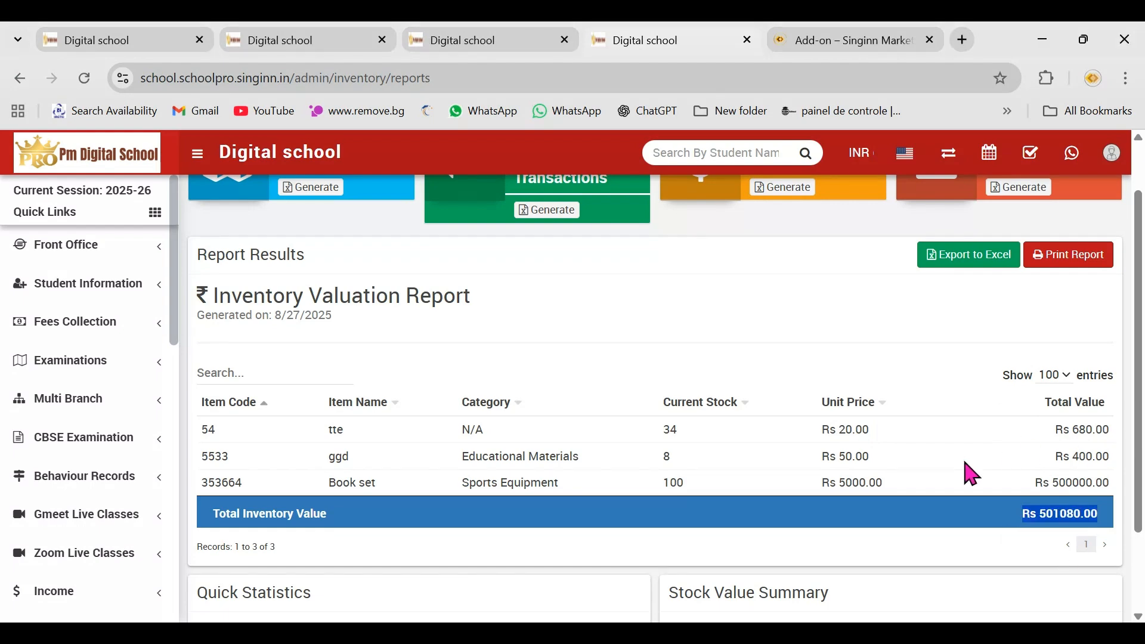
pyautogui.click(968, 523)
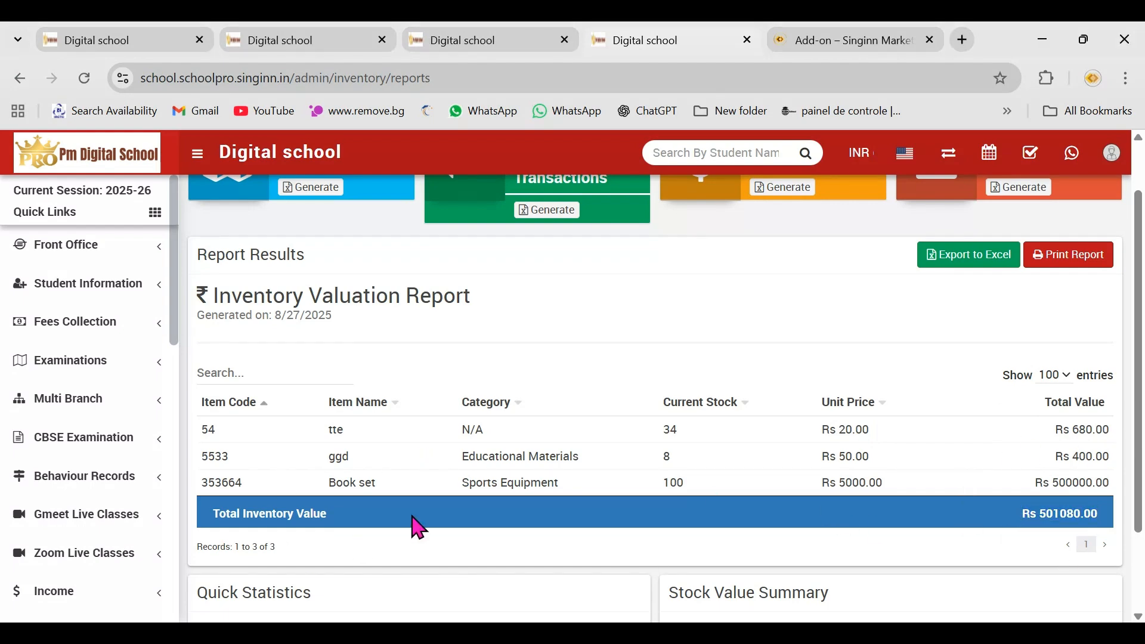
# - Generate the Low Stock Report for 8/27/2025
pyautogui.scroll(-3, 1142, 387)
pyautogui.moveTo(1140, 445); pyautogui.dragTo(1140, 391)
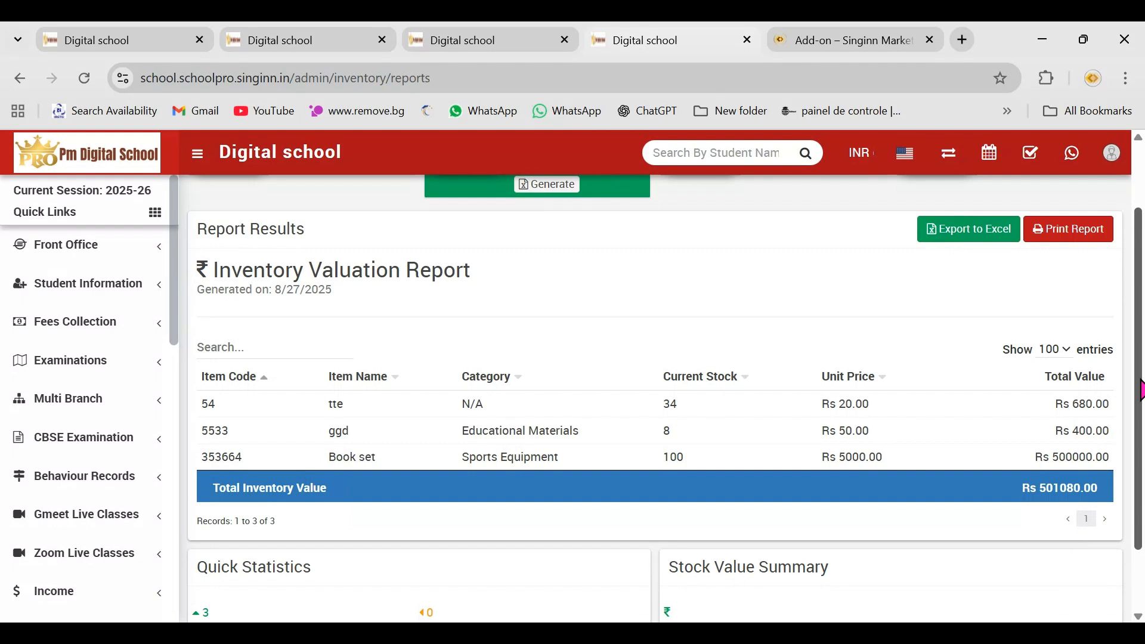
pyautogui.moveTo(1140, 391); pyautogui.dragTo(1099, 184)
pyautogui.click(992, 248)
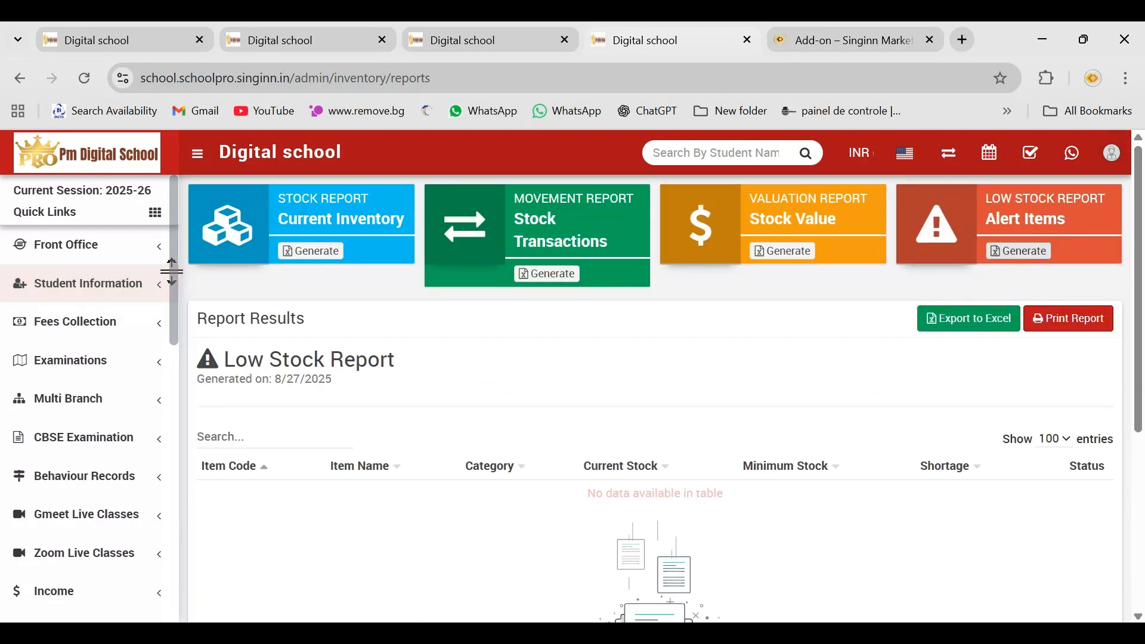
# - Scroll through the Low Stock Report, which lists no items below minimum stock
pyautogui.moveTo(172, 271); pyautogui.dragTo(172, 545)
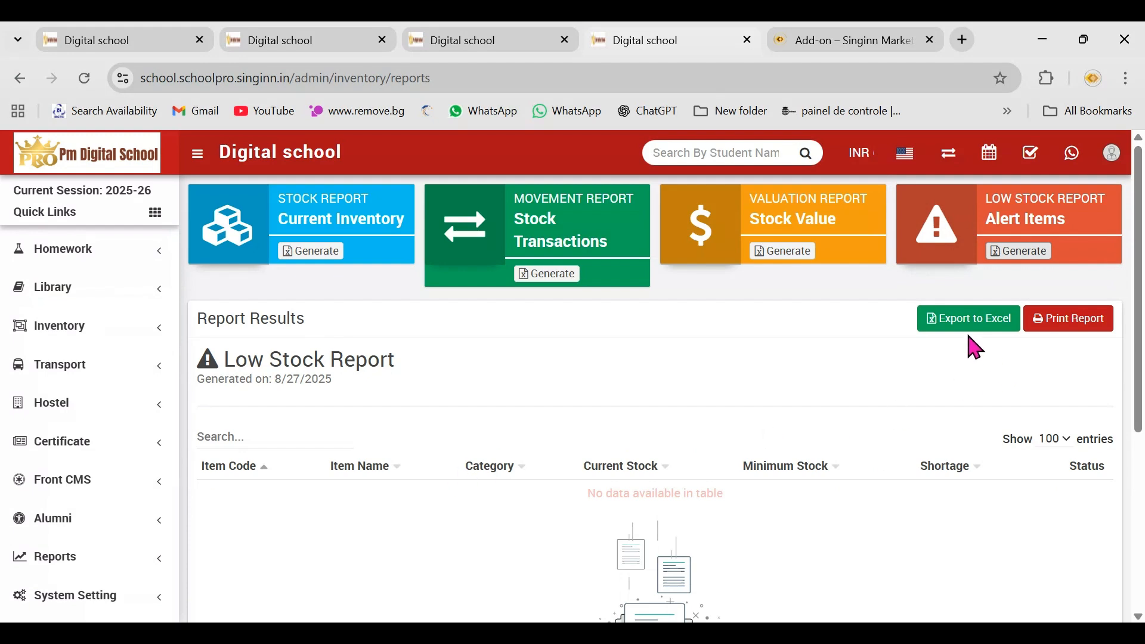
pyautogui.moveTo(1138, 349)
pyautogui.mouseDown()
pyautogui.moveTo(1138, 425)
pyautogui.moveTo(1129, 346)
pyautogui.mouseUp()
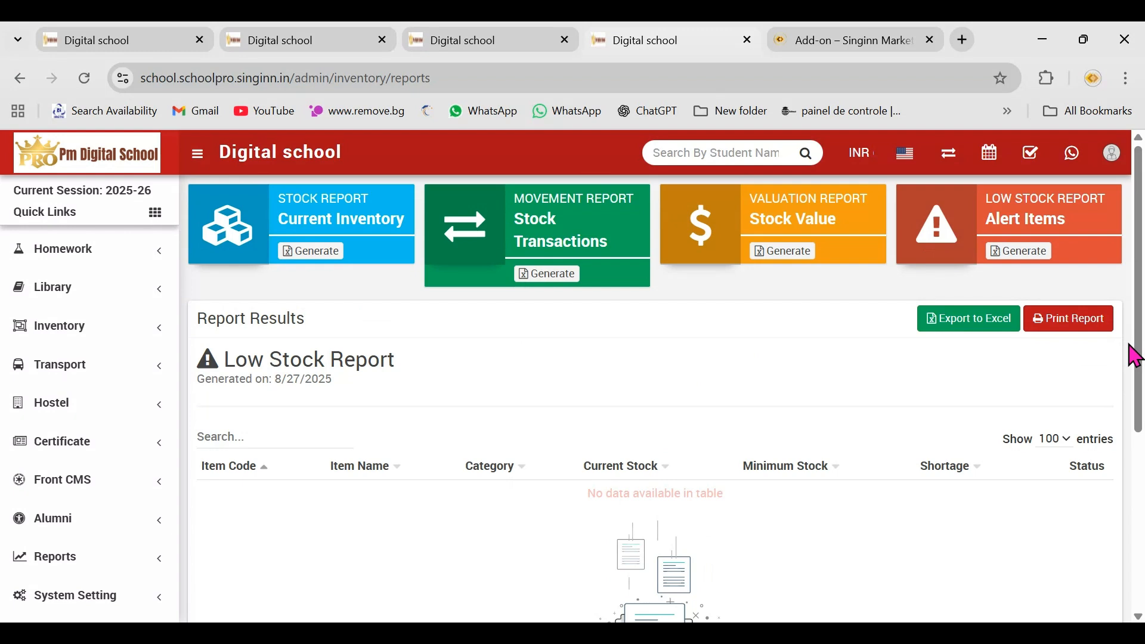
pyautogui.moveTo(1137, 356); pyautogui.dragTo(1125, 312)
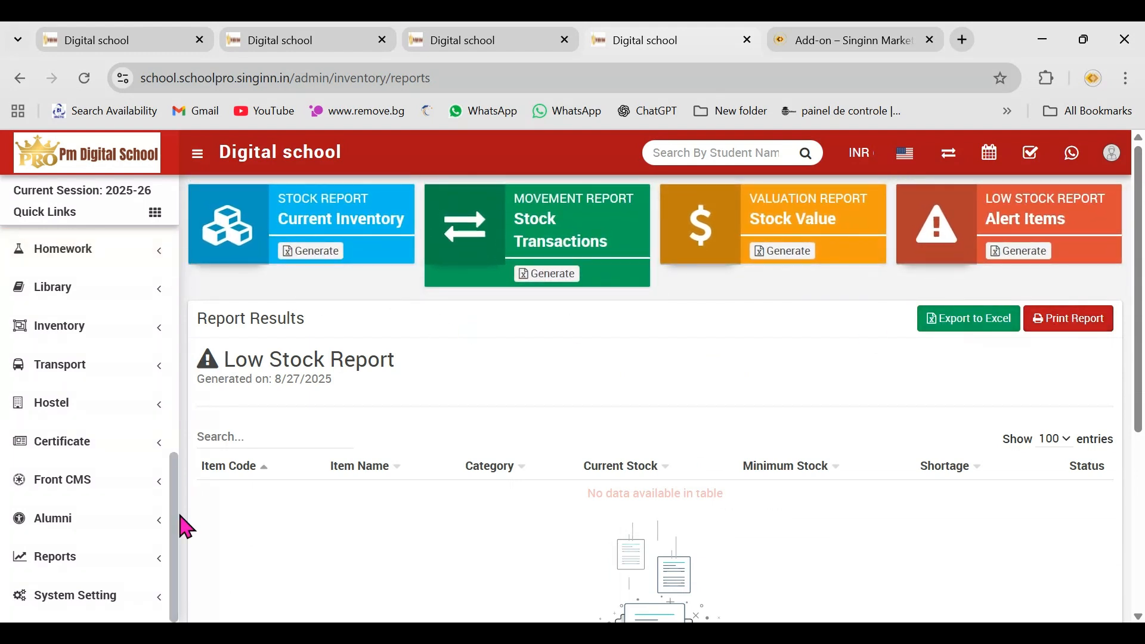
# - Return to the Student Sales list through the Inventory section
pyautogui.click(96, 348)
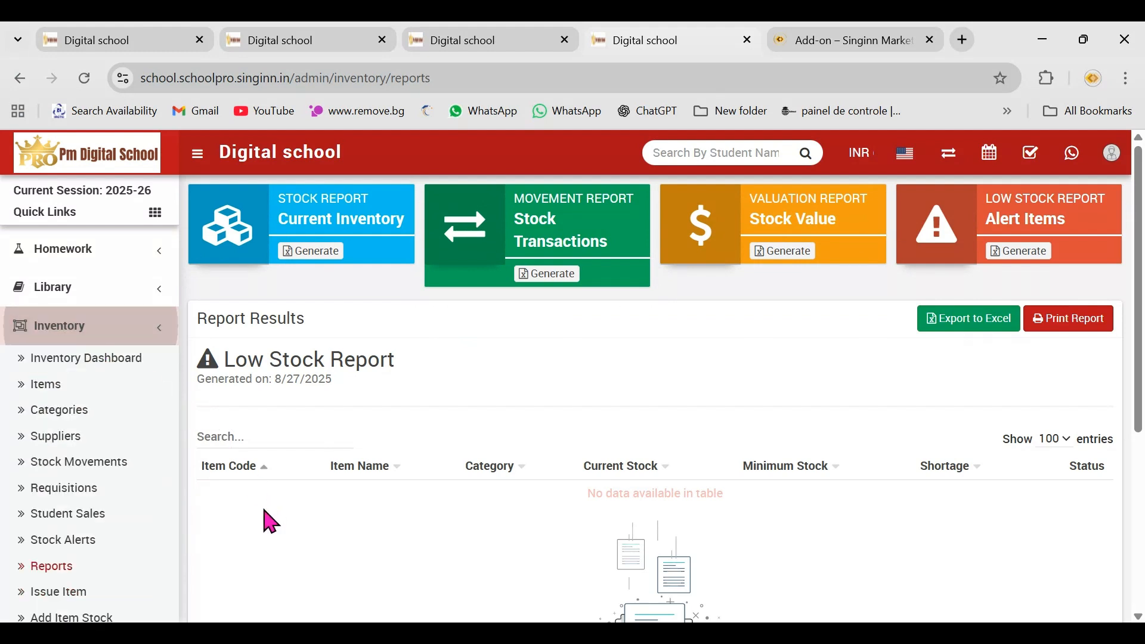
pyautogui.moveTo(172, 518); pyautogui.dragTo(174, 526)
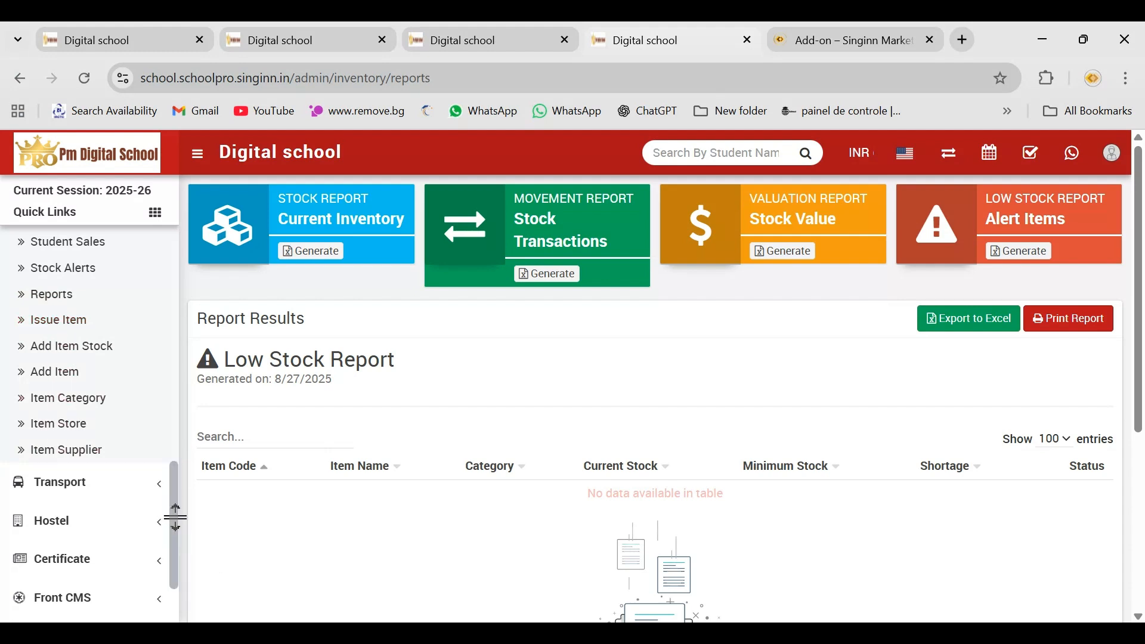
pyautogui.moveTo(173, 514); pyautogui.dragTo(169, 439)
pyautogui.scroll(-3, 169, 438)
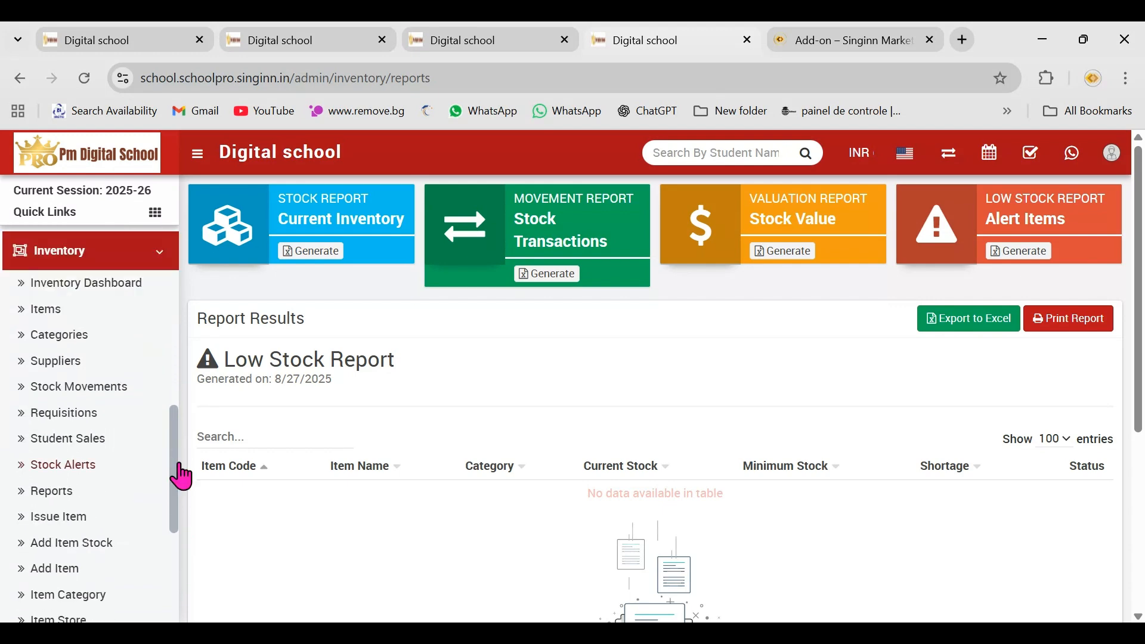
pyautogui.click(84, 445)
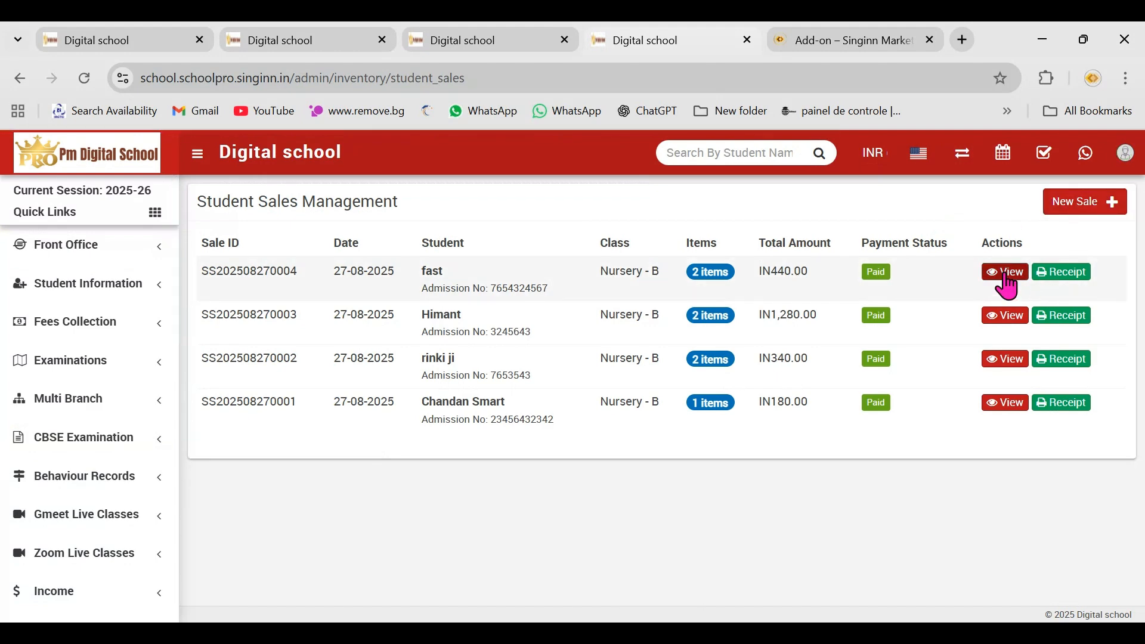
# - Start a new sale for a Nursery B student with 4 units of item tte
pyautogui.click(1085, 201)
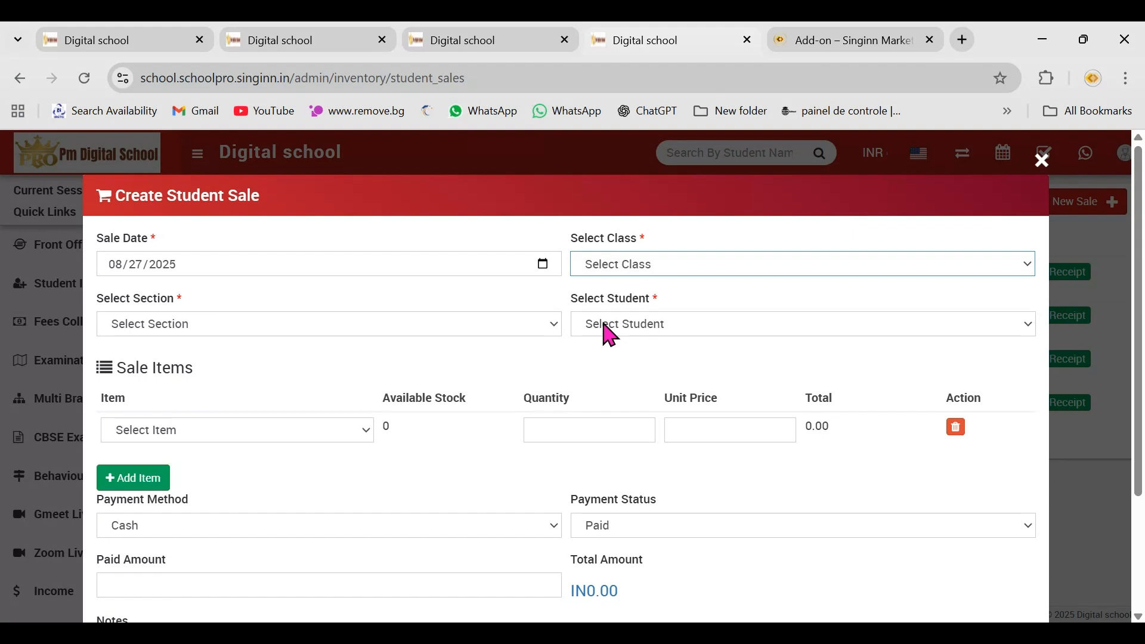
pyautogui.press('Down')
pyautogui.press('Tab')
pyautogui.press('Down')
pyautogui.press('Down')
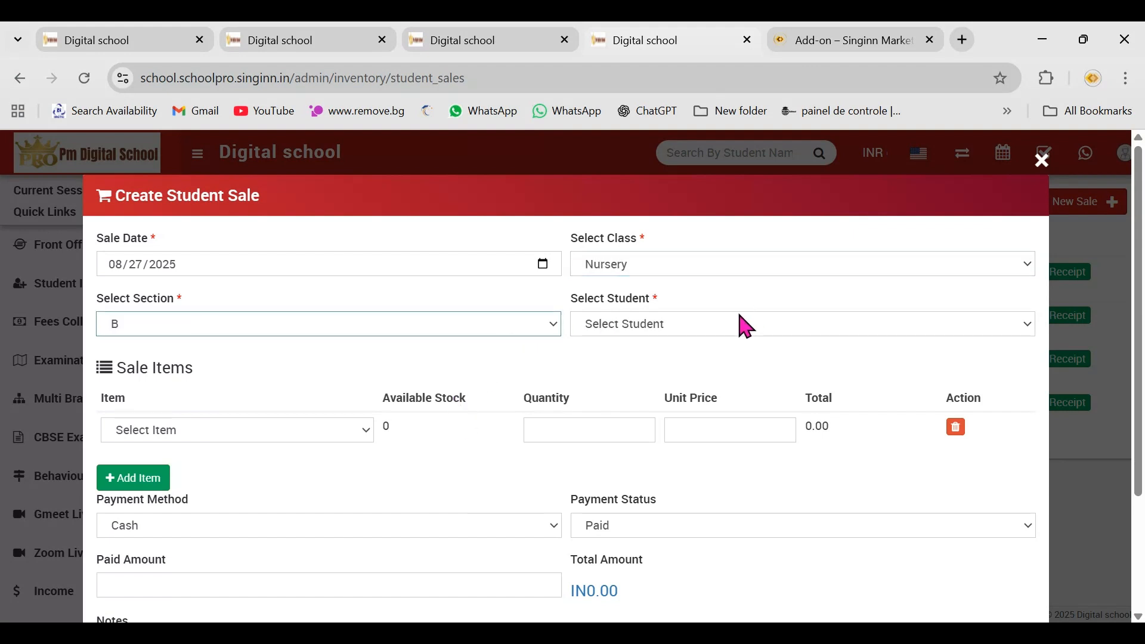
pyautogui.press('Tab')
pyautogui.press('Down')
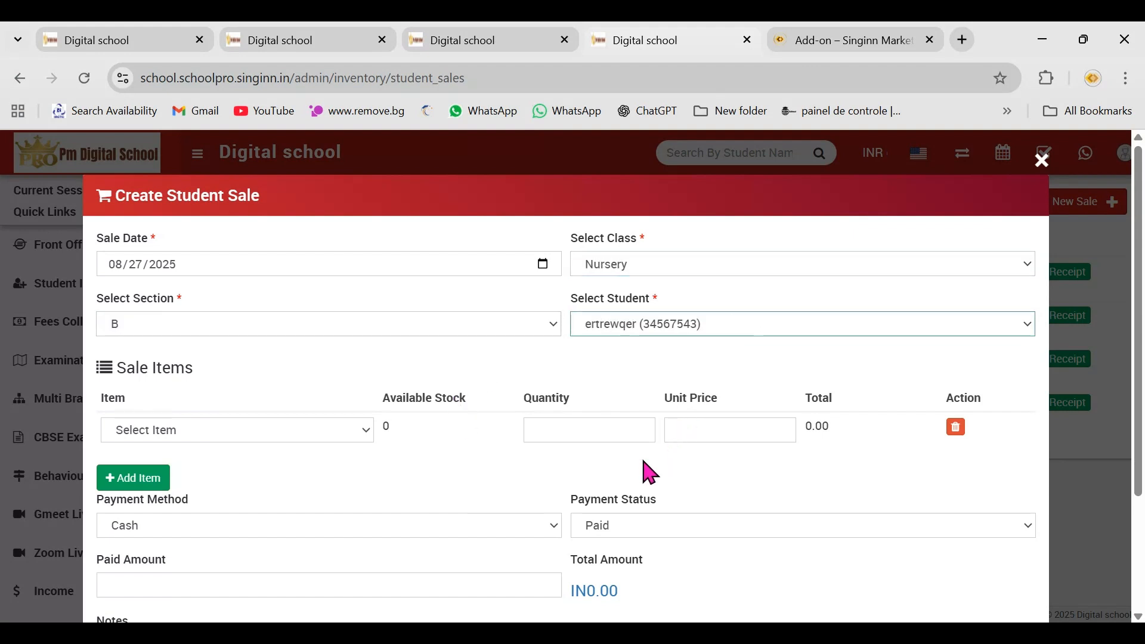
pyautogui.press('Tab')
pyautogui.press('Down')
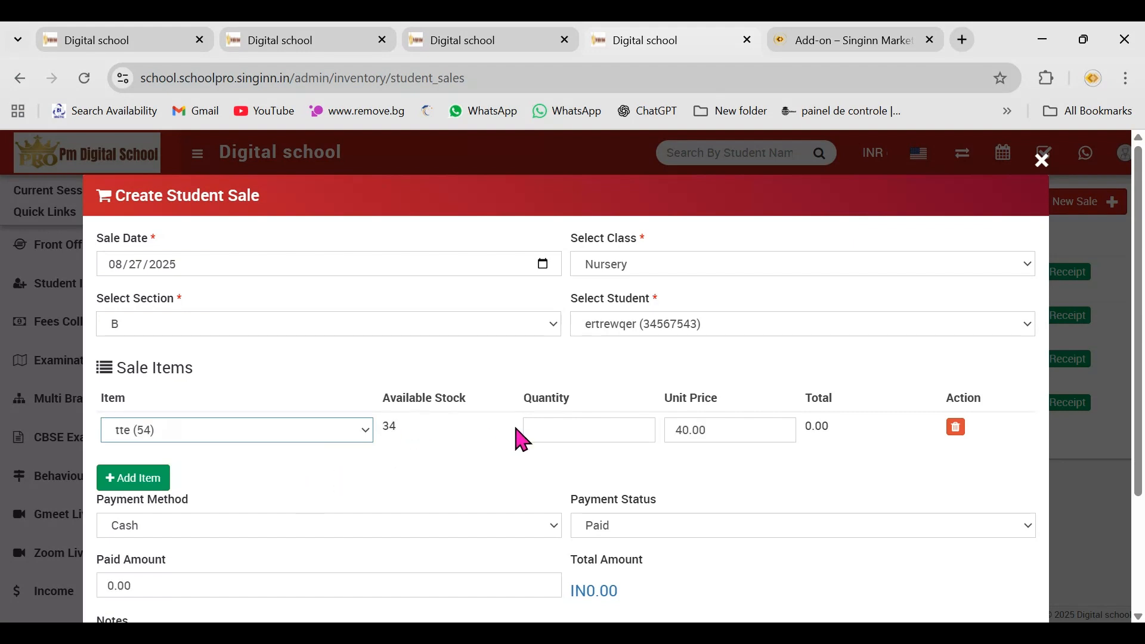
pyautogui.click(539, 430)
pyautogui.write('4')
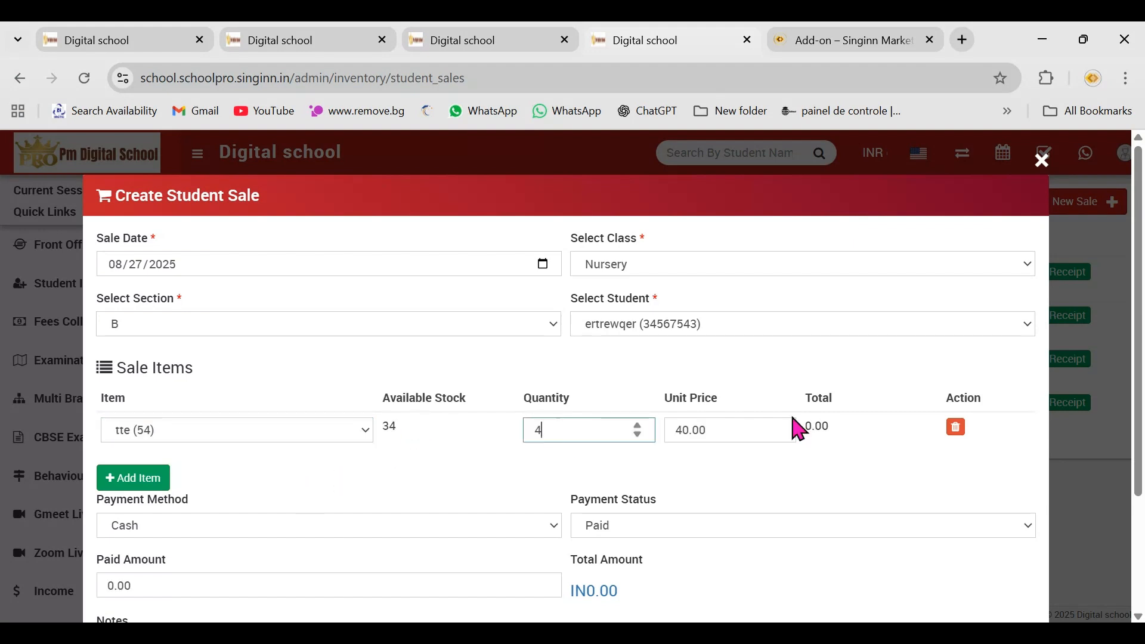
# - Set payment to Online Transfer with status Pending and create the ₹160.00 sale
pyautogui.scroll(-3, 796, 425)
pyautogui.click(777, 378)
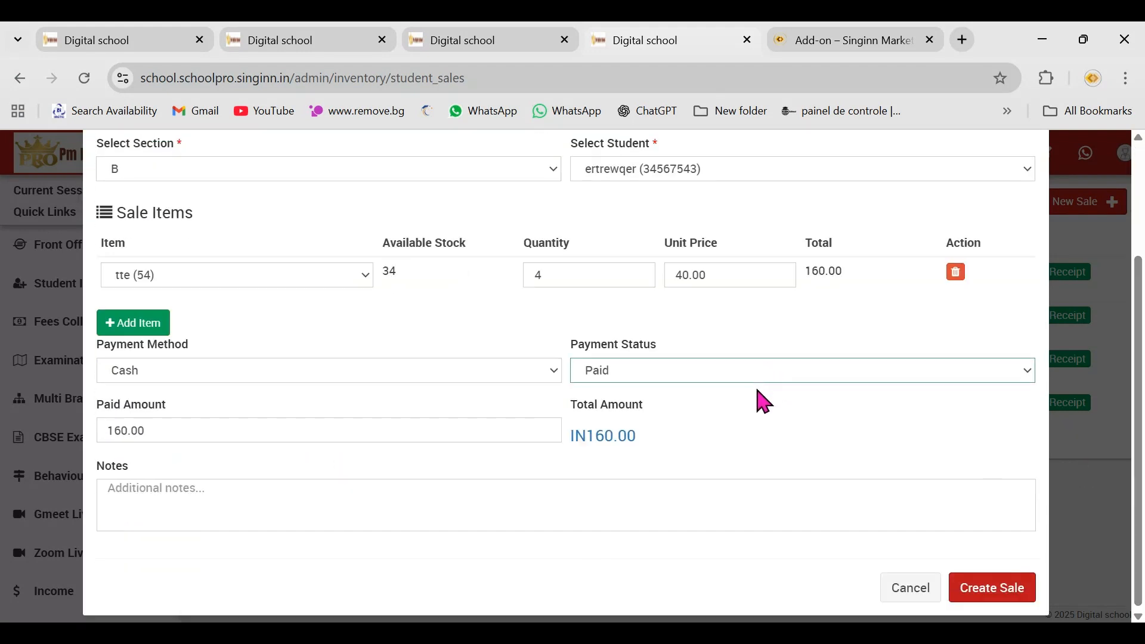
pyautogui.click(753, 446)
pyautogui.click(394, 380)
pyautogui.click(375, 455)
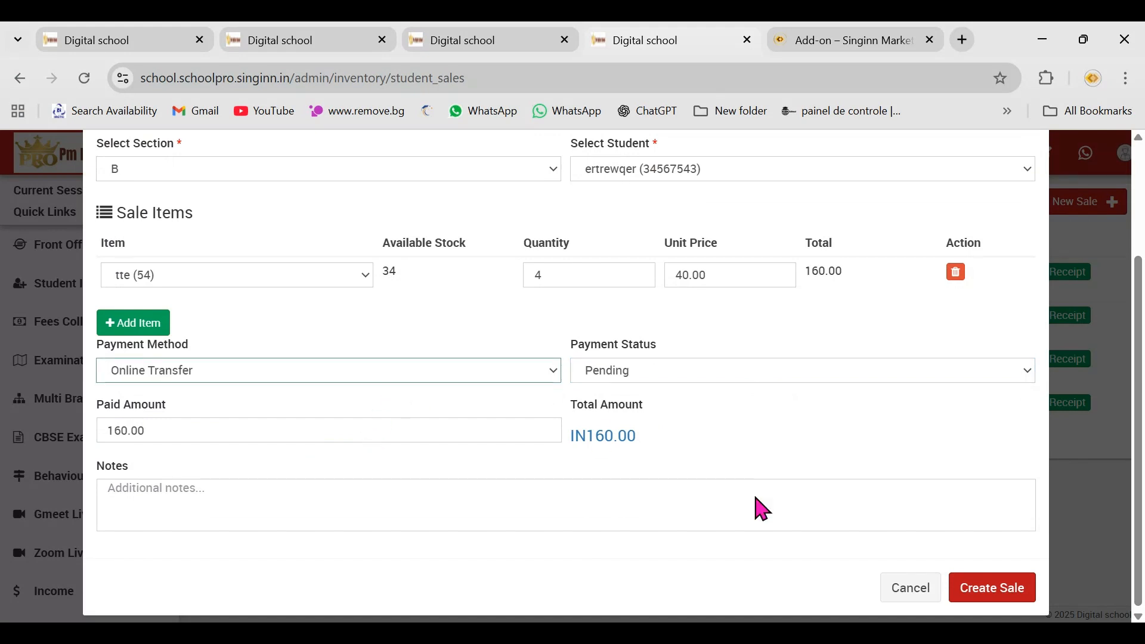
pyautogui.click(1012, 595)
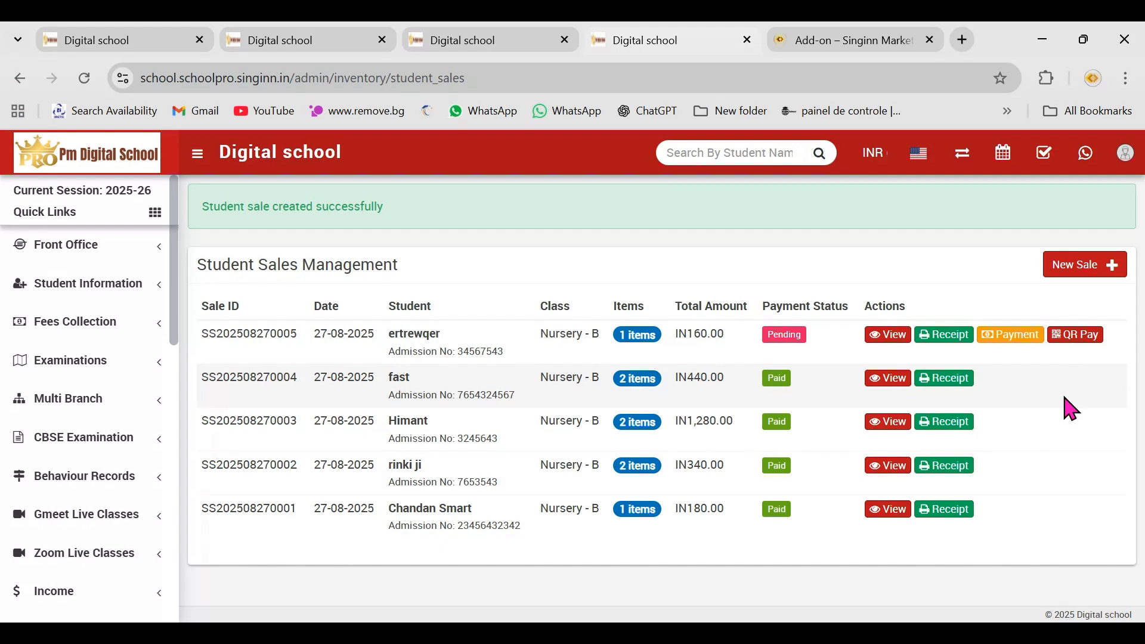
# - Open the pending sale's QR payment window and scroll to the reference field
pyautogui.click(1073, 348)
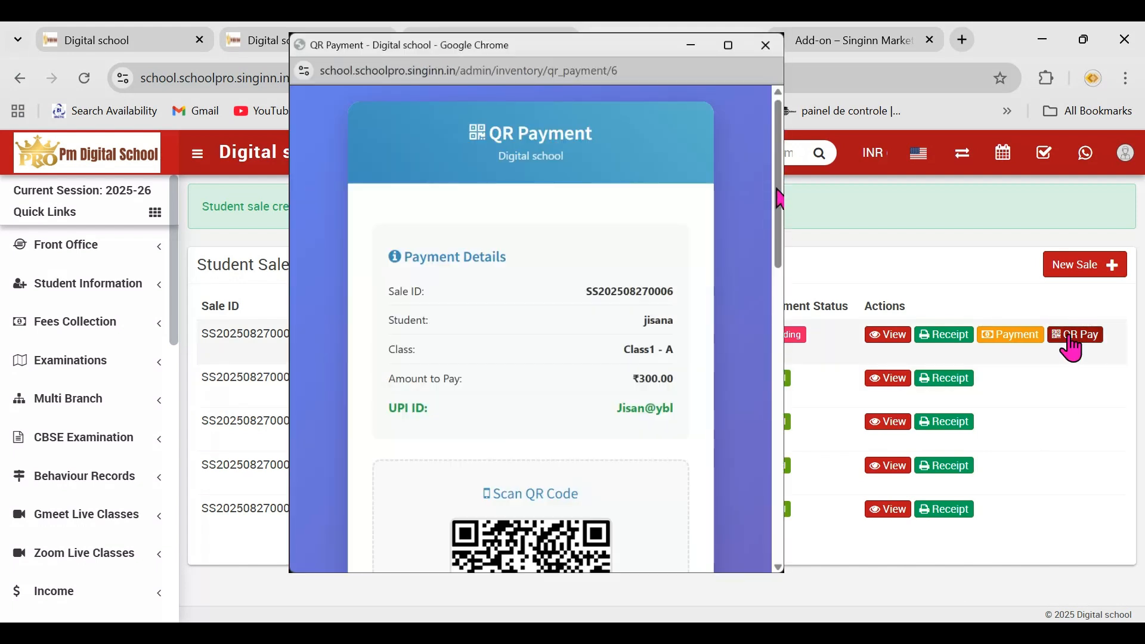
pyautogui.moveTo(779, 198)
pyautogui.mouseDown()
pyautogui.moveTo(774, 306)
pyautogui.moveTo(771, 198)
pyautogui.mouseUp()
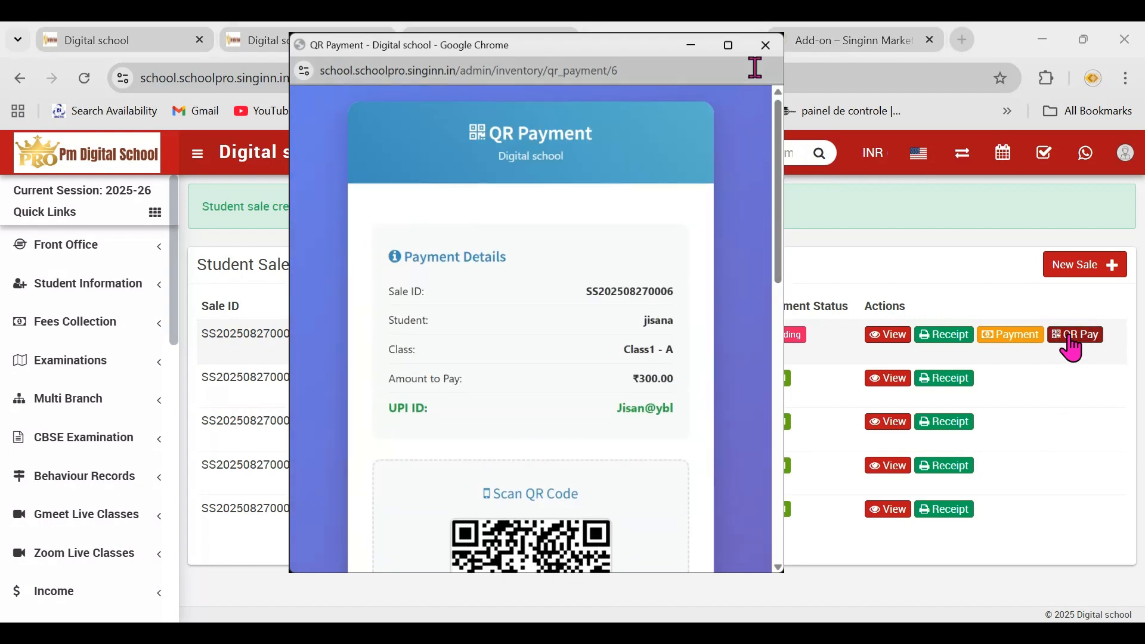
pyautogui.click(728, 45)
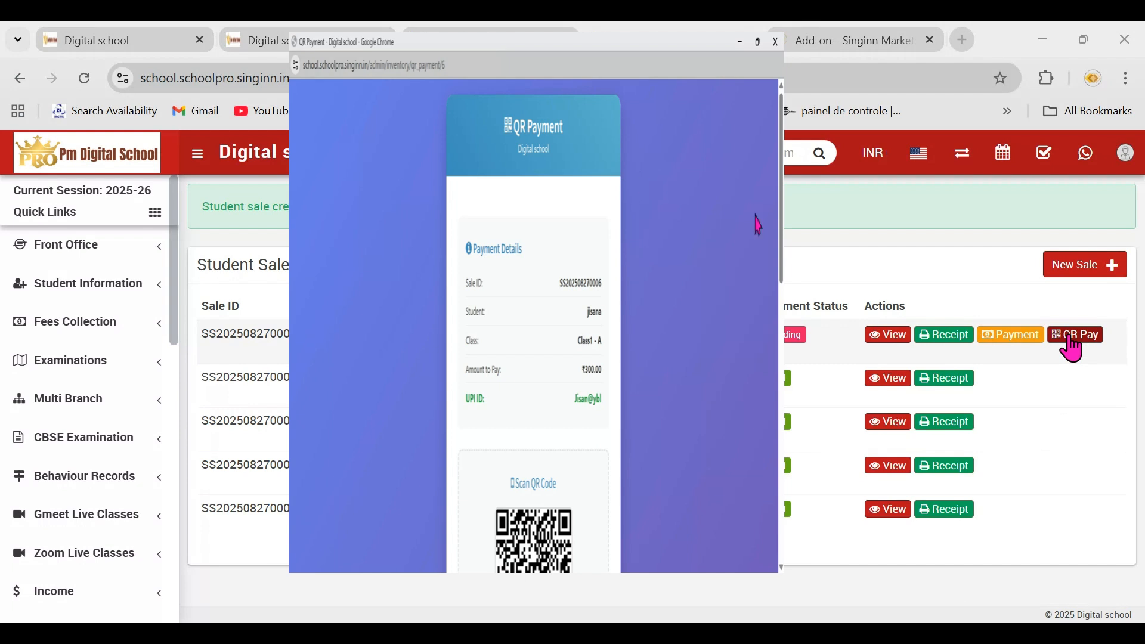
pyautogui.moveTo(781, 155); pyautogui.dragTo(783, 192)
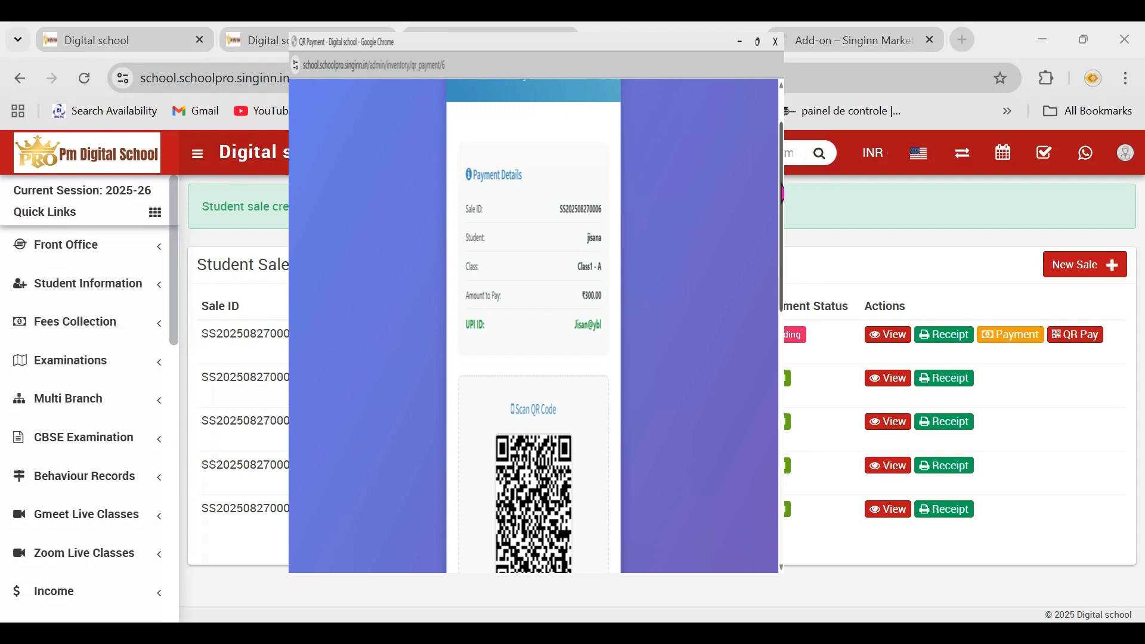
pyautogui.moveTo(783, 194); pyautogui.dragTo(779, 127)
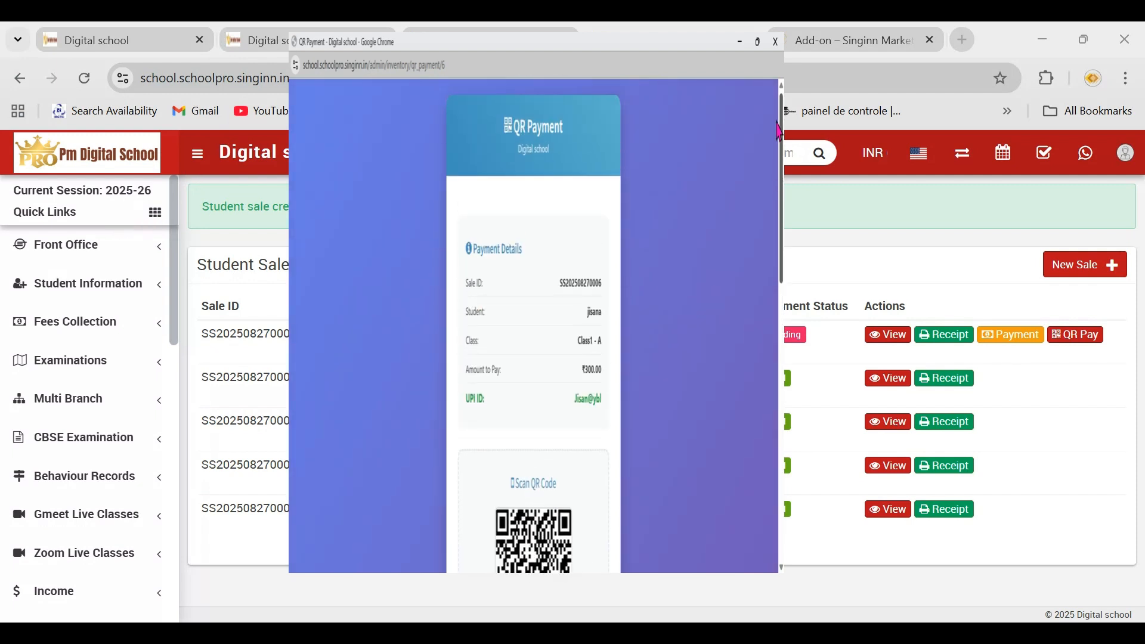
pyautogui.moveTo(782, 146); pyautogui.dragTo(783, 486)
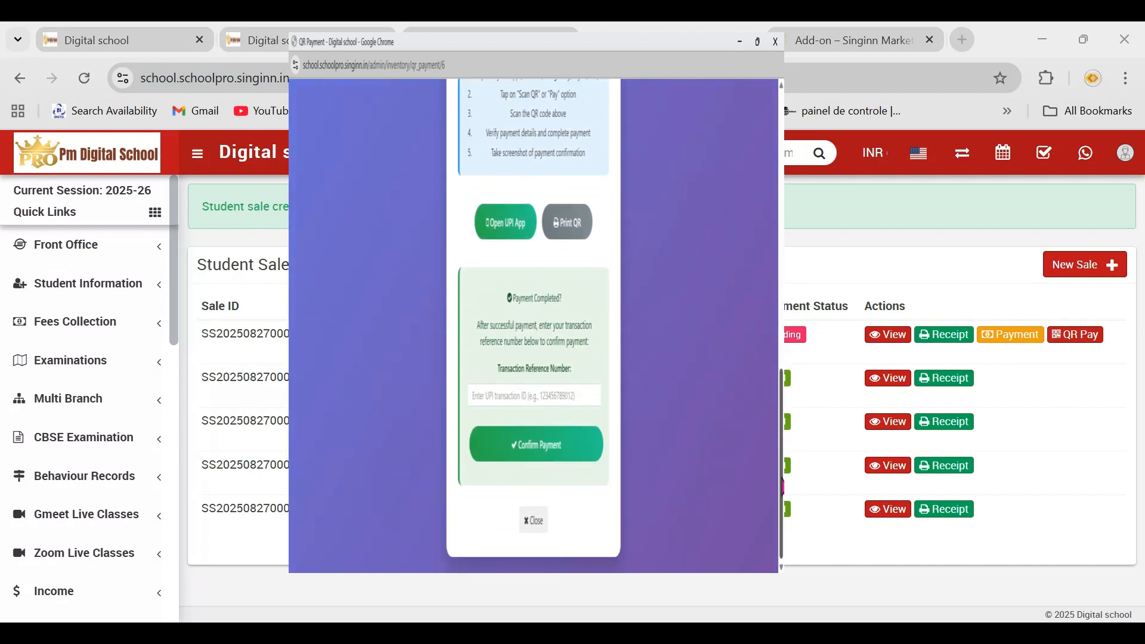
# - Enter the UPI transaction reference number and confirm the ₹160.00 QR payment
pyautogui.click(589, 399)
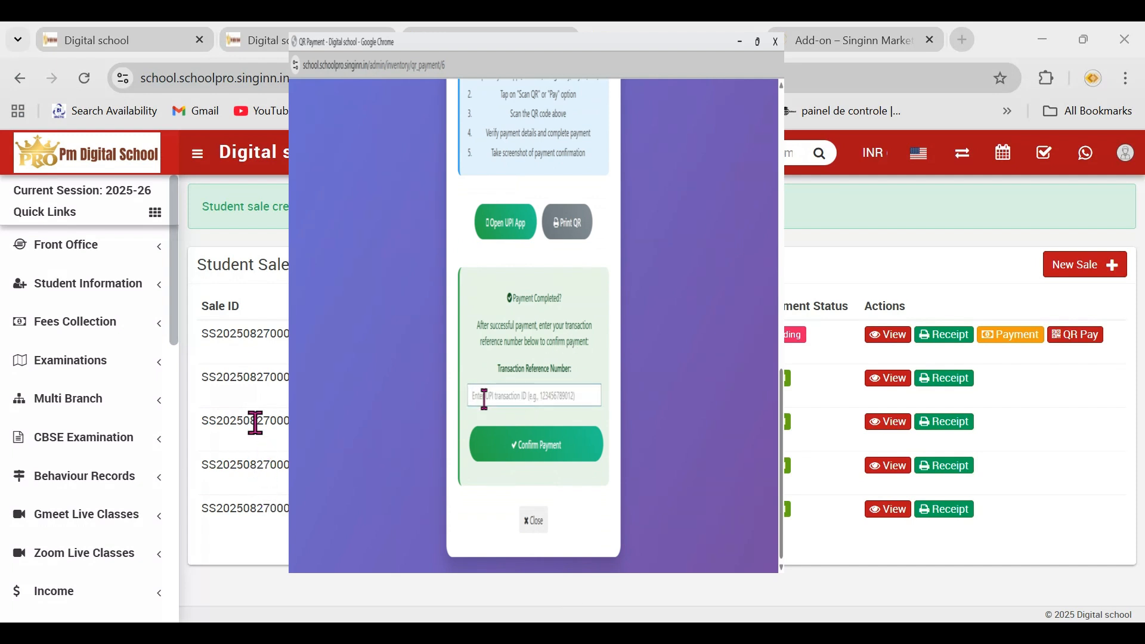
pyautogui.write('3553433')
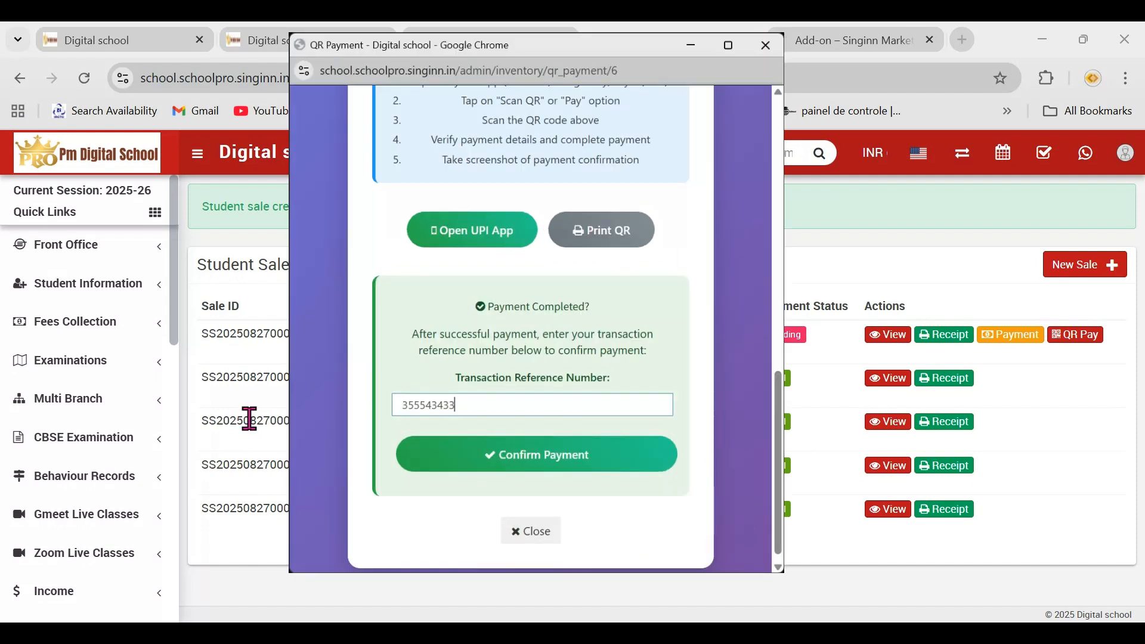
pyautogui.click(250, 419)
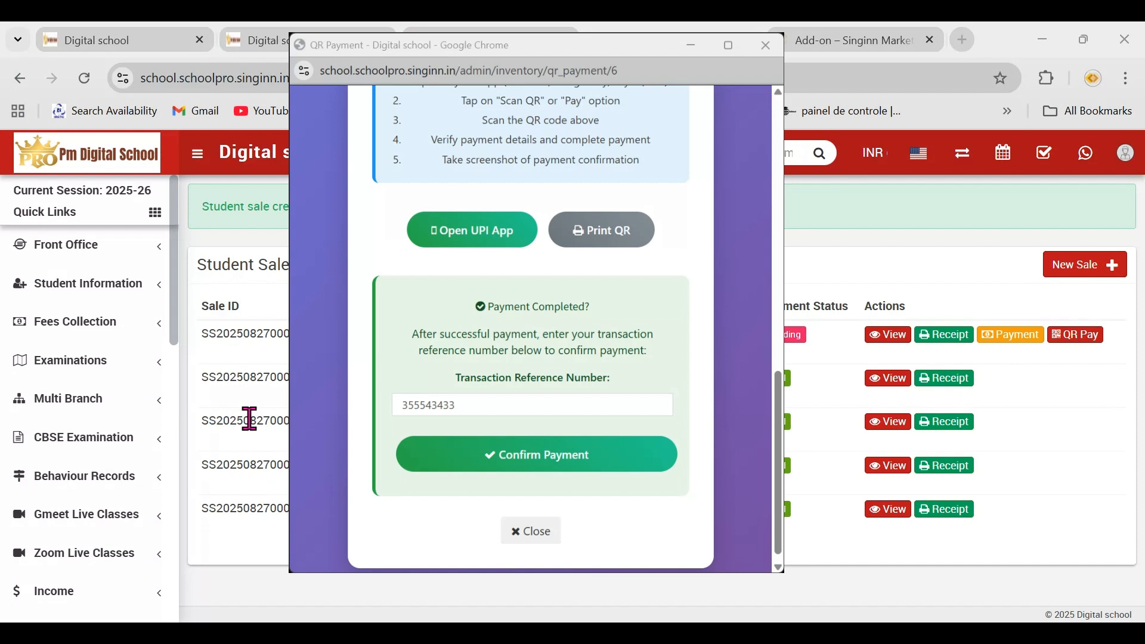
pyautogui.click(560, 459)
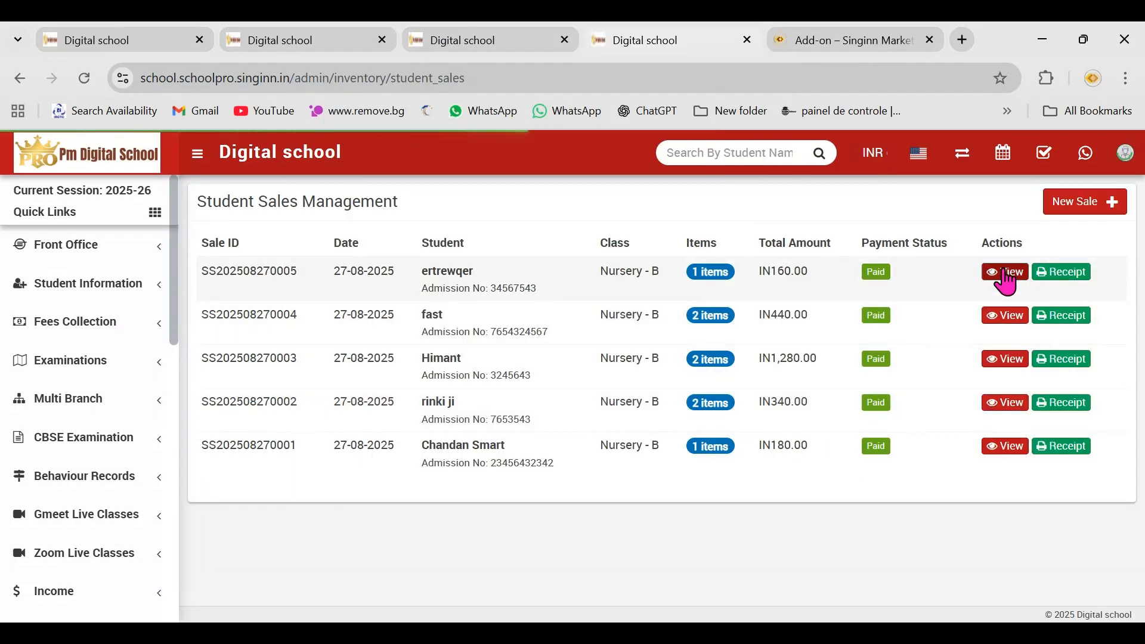
# - Show the ₹160.00 sale's completed UPI payment history, then return to the admin dashboard
pyautogui.click(1013, 285)
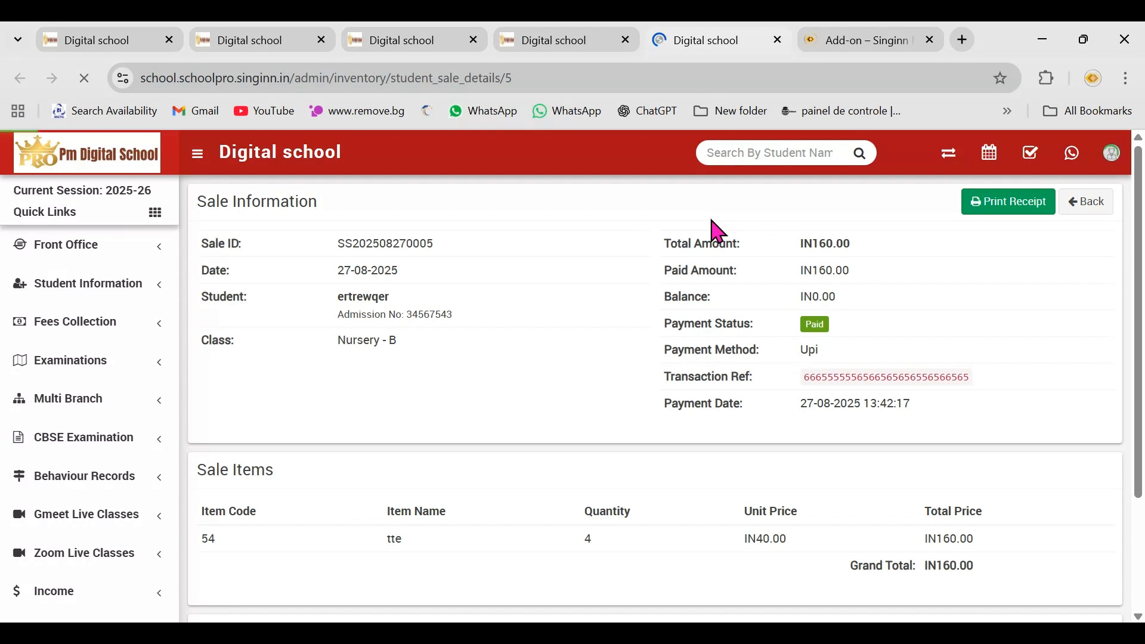
pyautogui.scroll(-5, 1140, 513)
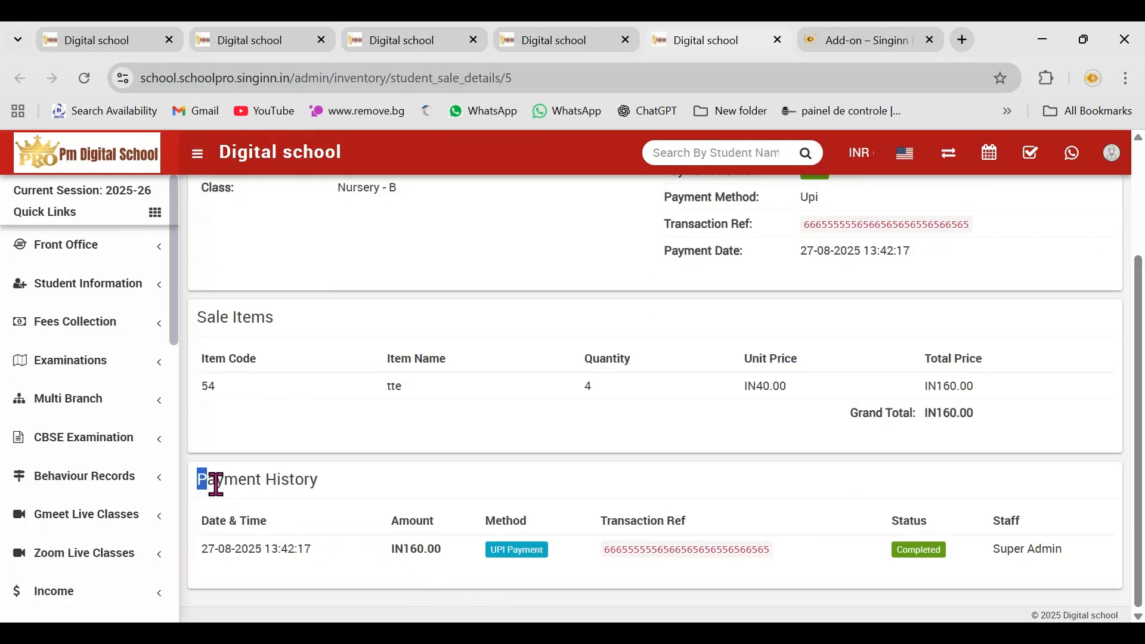
pyautogui.moveTo(206, 479); pyautogui.dragTo(305, 510)
pyautogui.moveTo(190, 564); pyautogui.dragTo(978, 535)
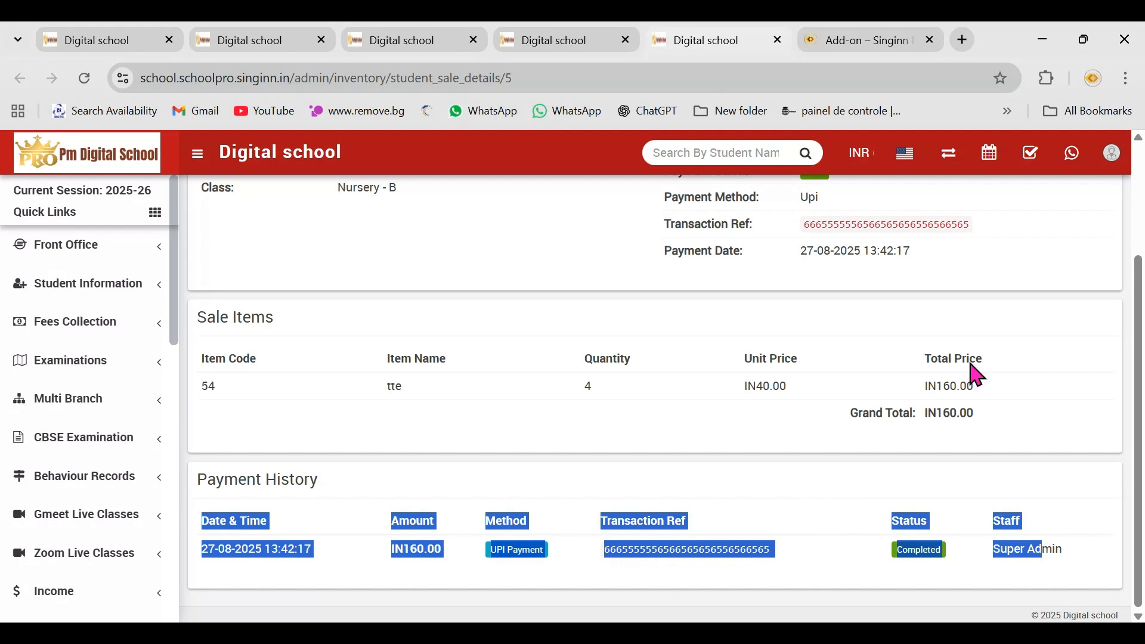
pyautogui.scroll(3, 1139, 385)
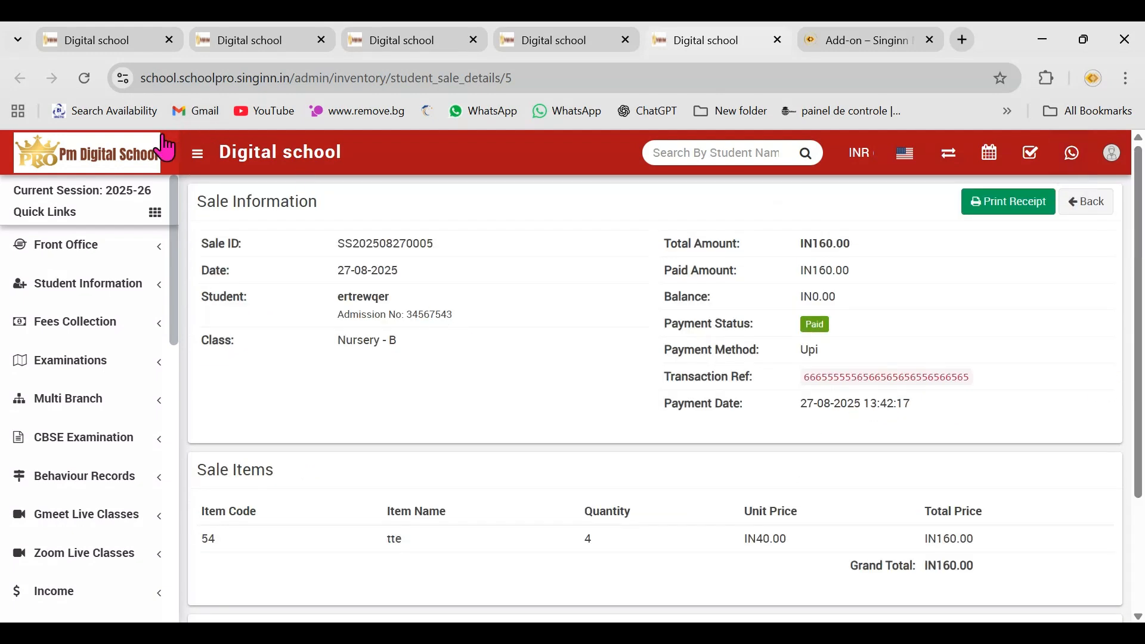
pyautogui.click(136, 159)
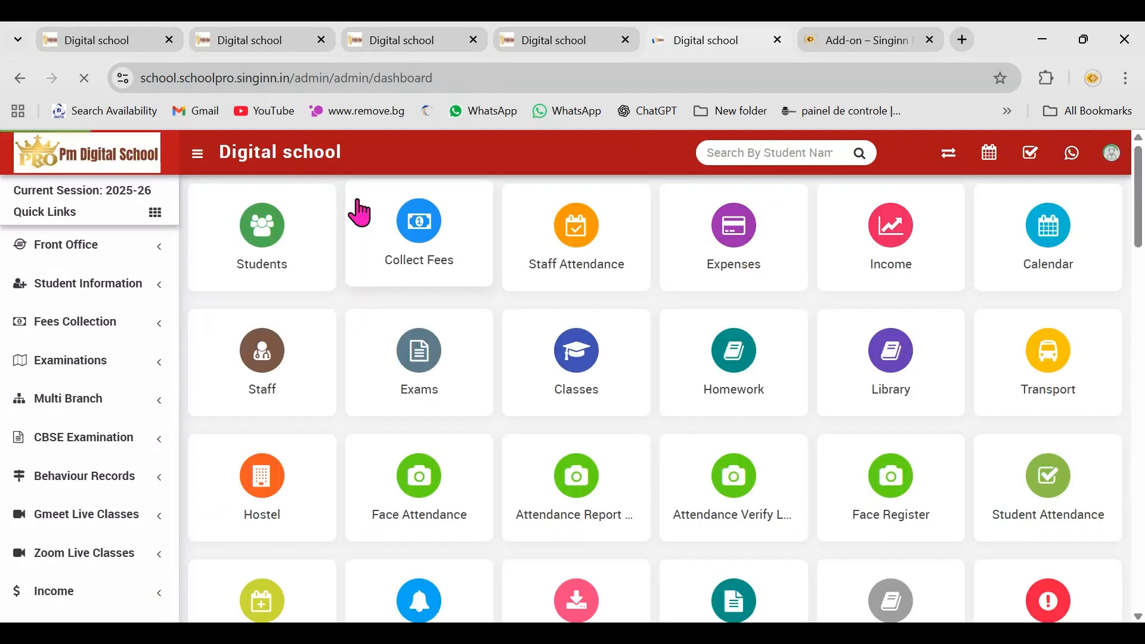